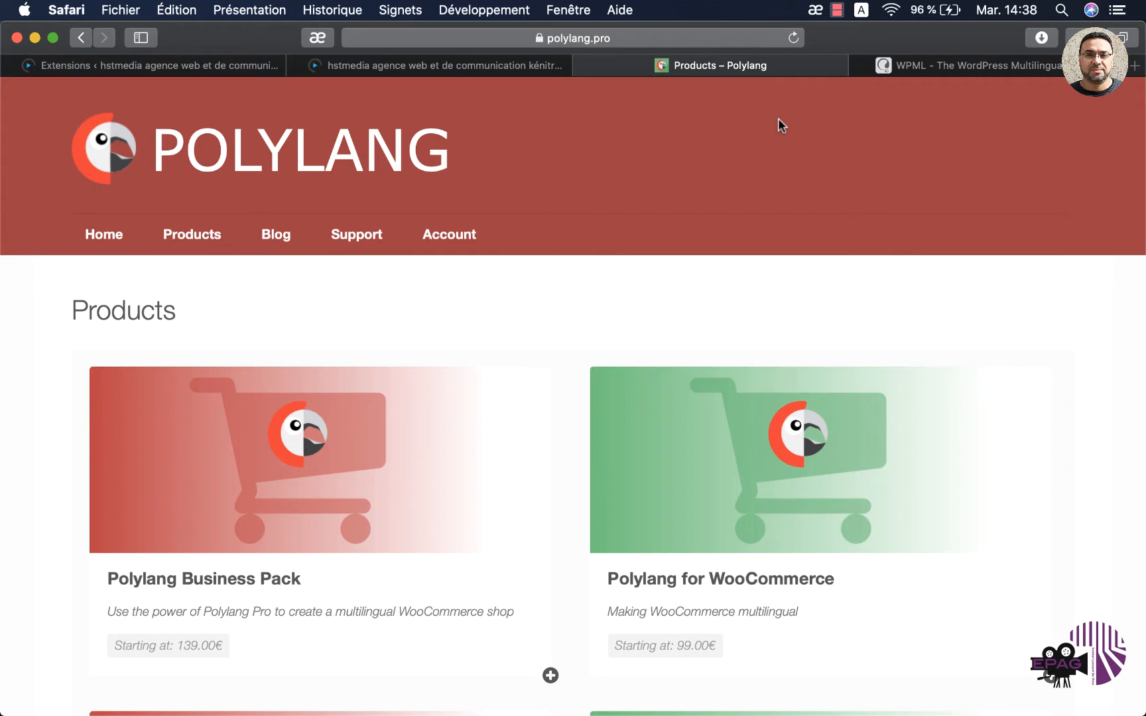
# - Go to the WordPress admin's Extensions section and open the page for adding new plugins
pyautogui.click(945, 63)
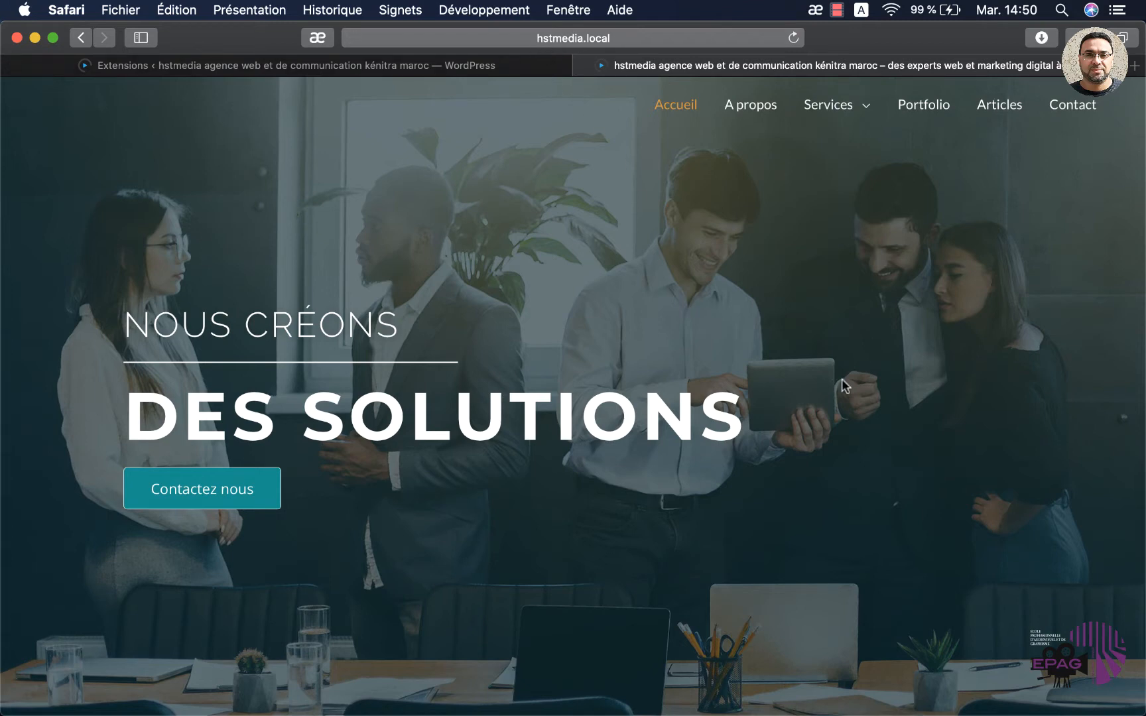
pyautogui.click(438, 64)
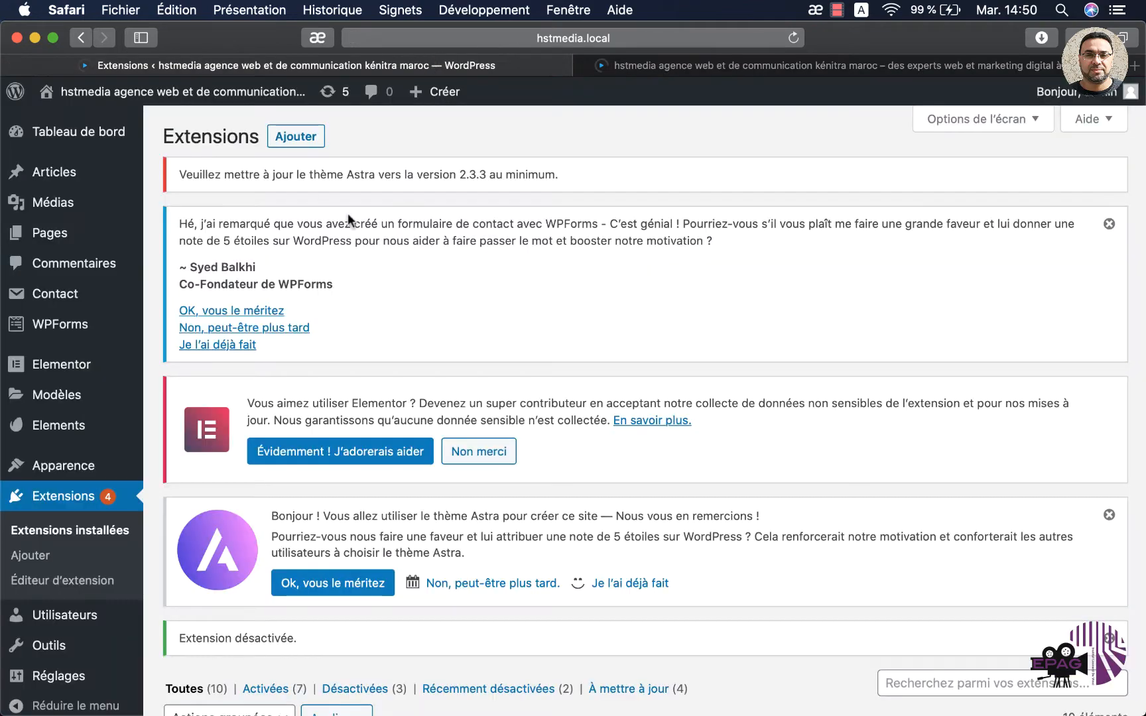
pyautogui.moveTo(86, 401)
pyautogui.scroll(-3, 91, 406)
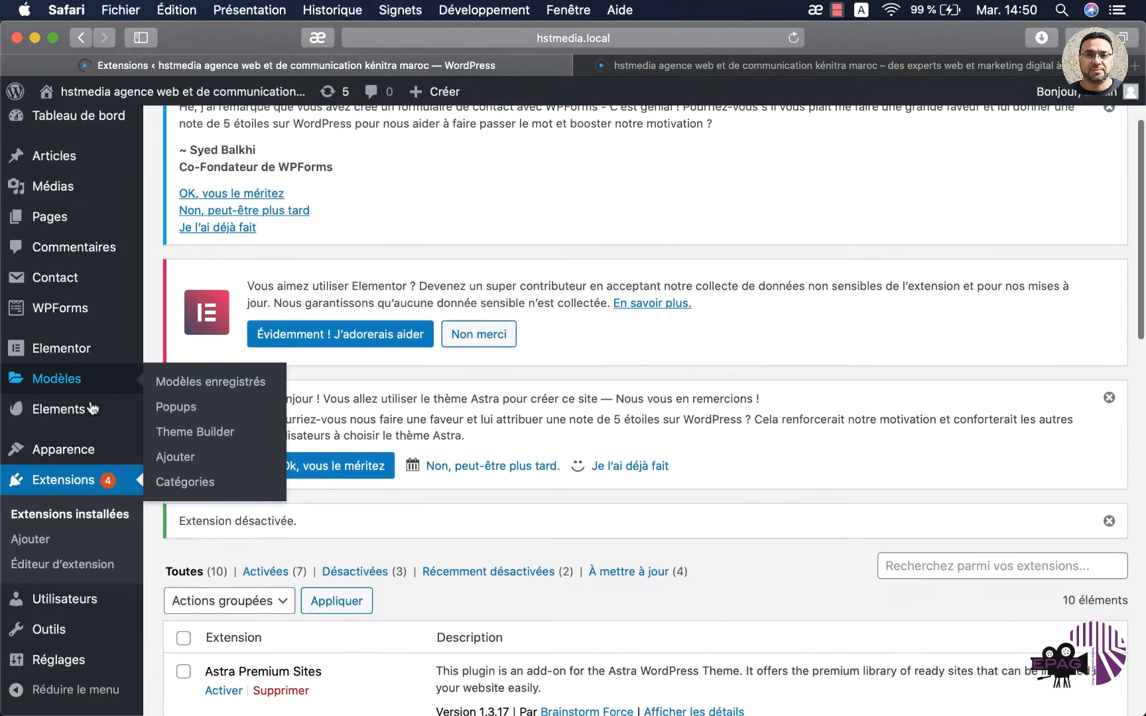
pyautogui.scroll(-1, 91, 408)
pyautogui.click(83, 487)
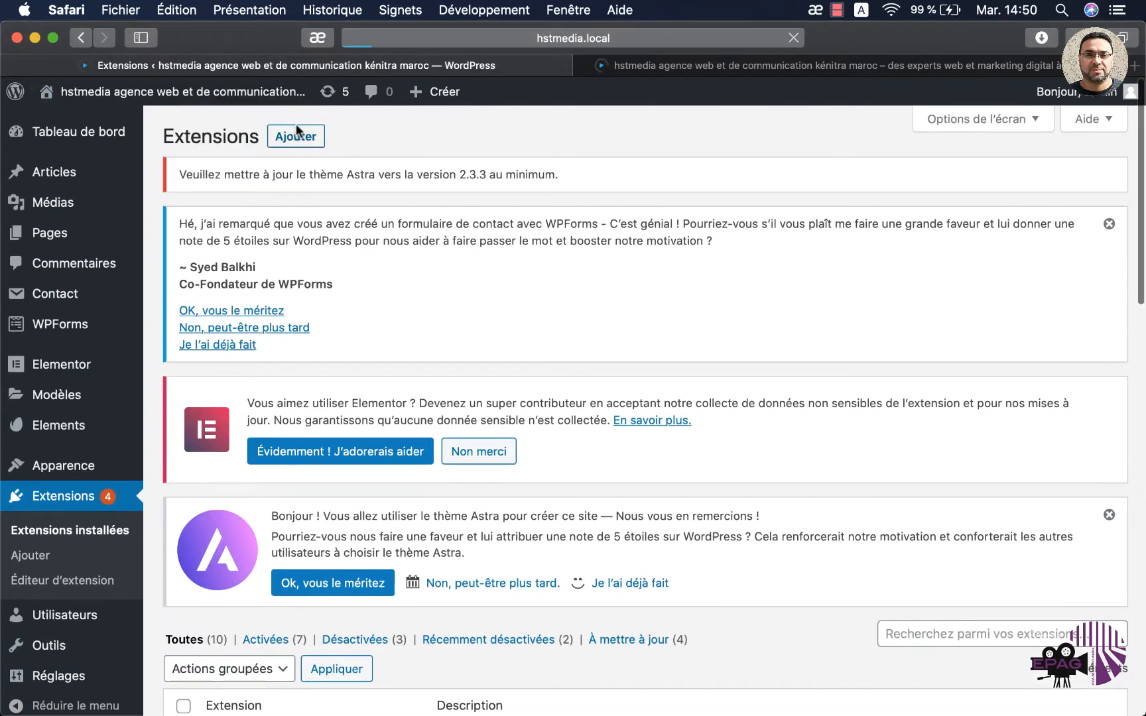
pyautogui.click(300, 132)
pyautogui.scroll(-4, 985, 414)
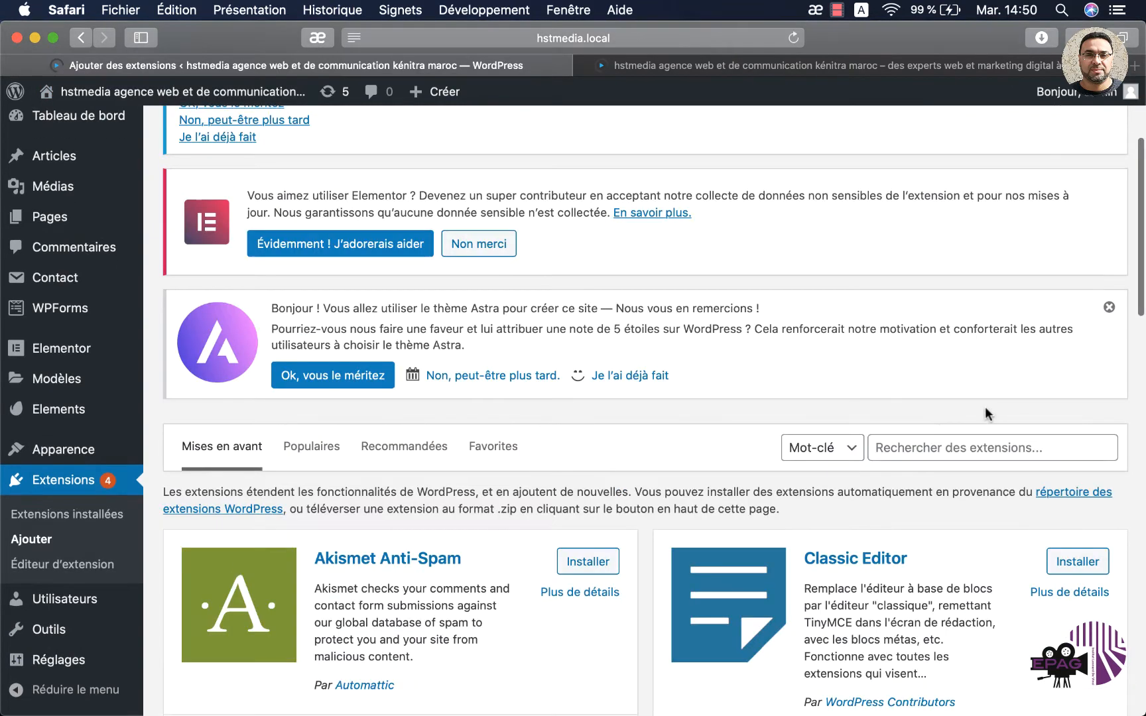
# - Search the plugin directory for Polylang
pyautogui.click(927, 447)
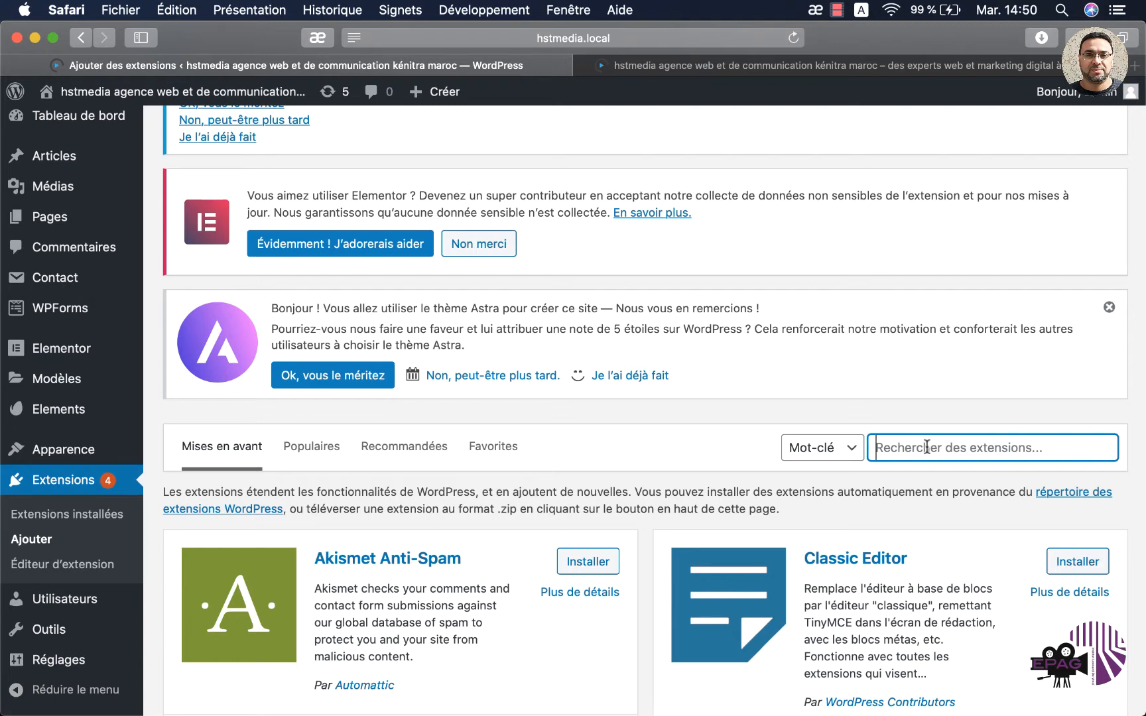
pyautogui.write('Polylang')
pyautogui.scroll(-4, 849, 559)
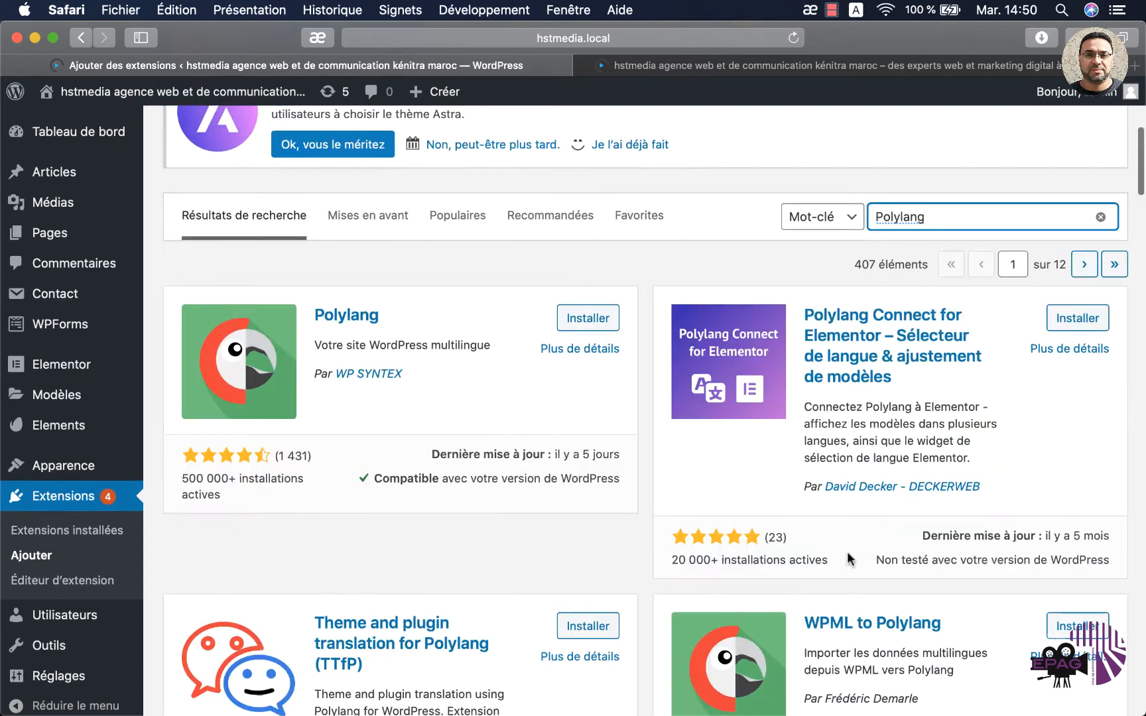
# - Install the Polylang and Polylang Connect for Elementor plugins, and activate Polylang
pyautogui.click(592, 320)
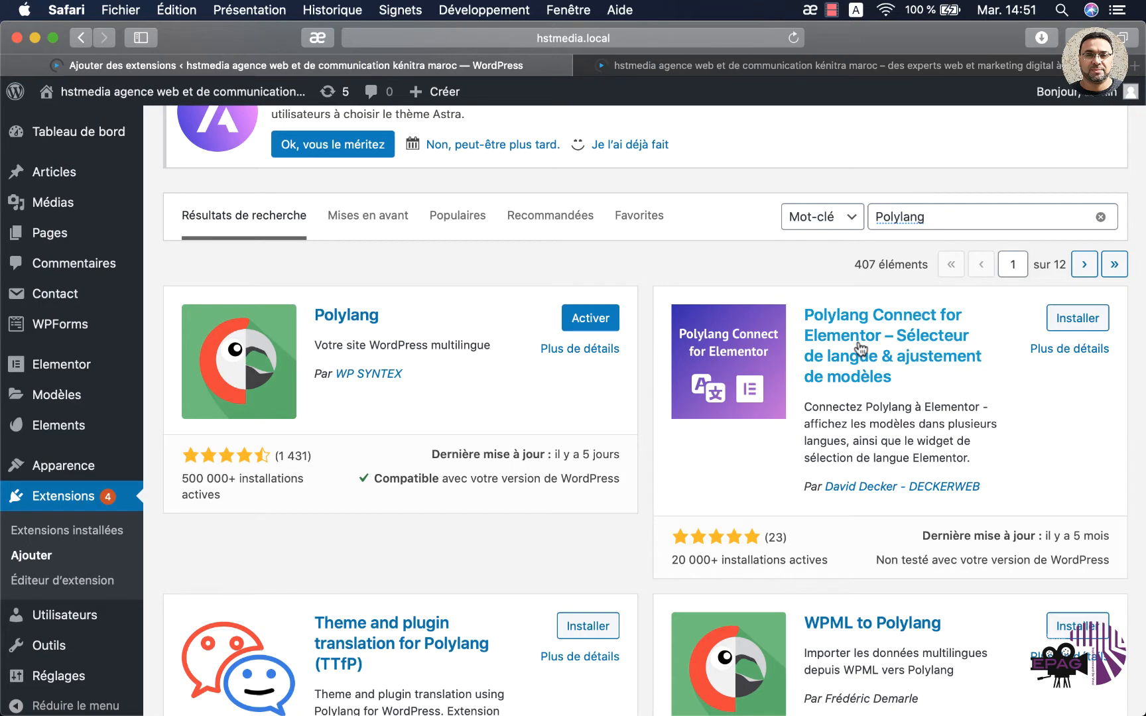
pyautogui.click(1070, 322)
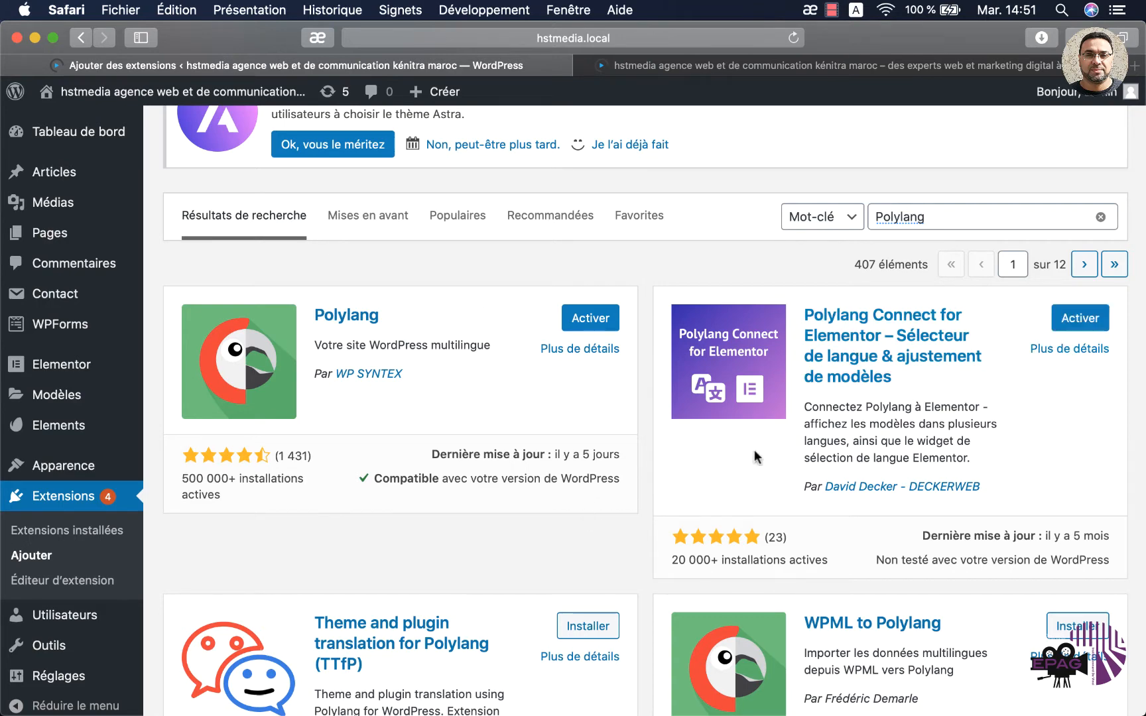
pyautogui.click(585, 321)
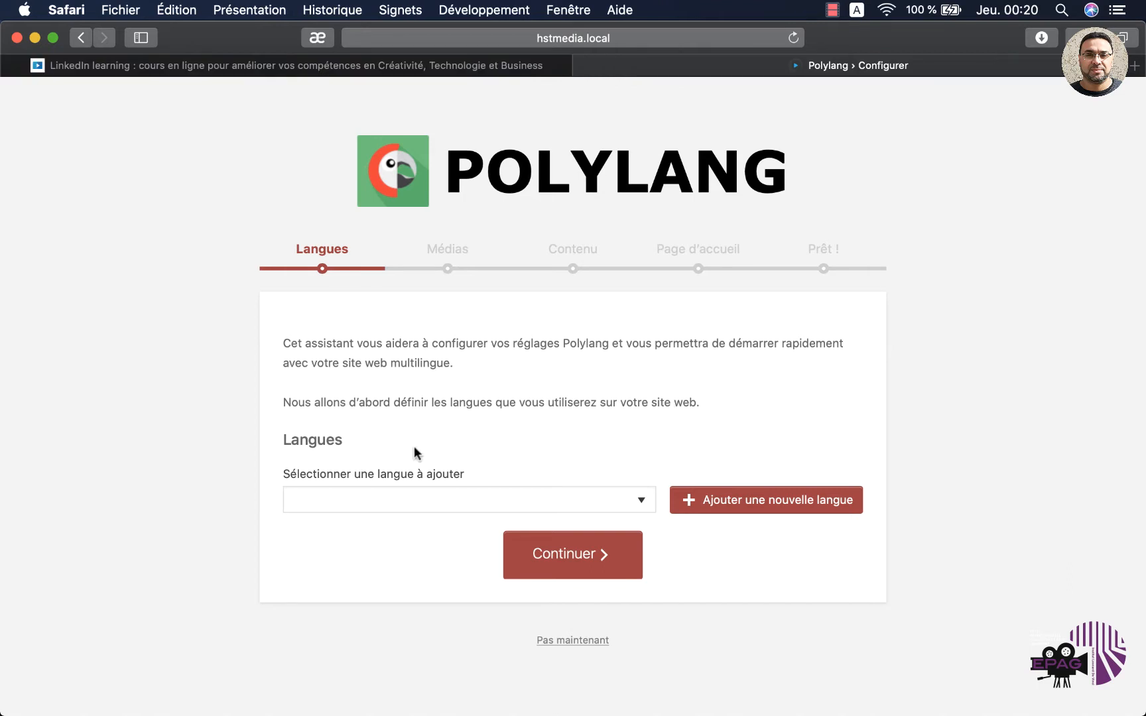
# - Add Français - fr_FR as the first site language in the Polylang setup wizard
pyautogui.click(497, 504)
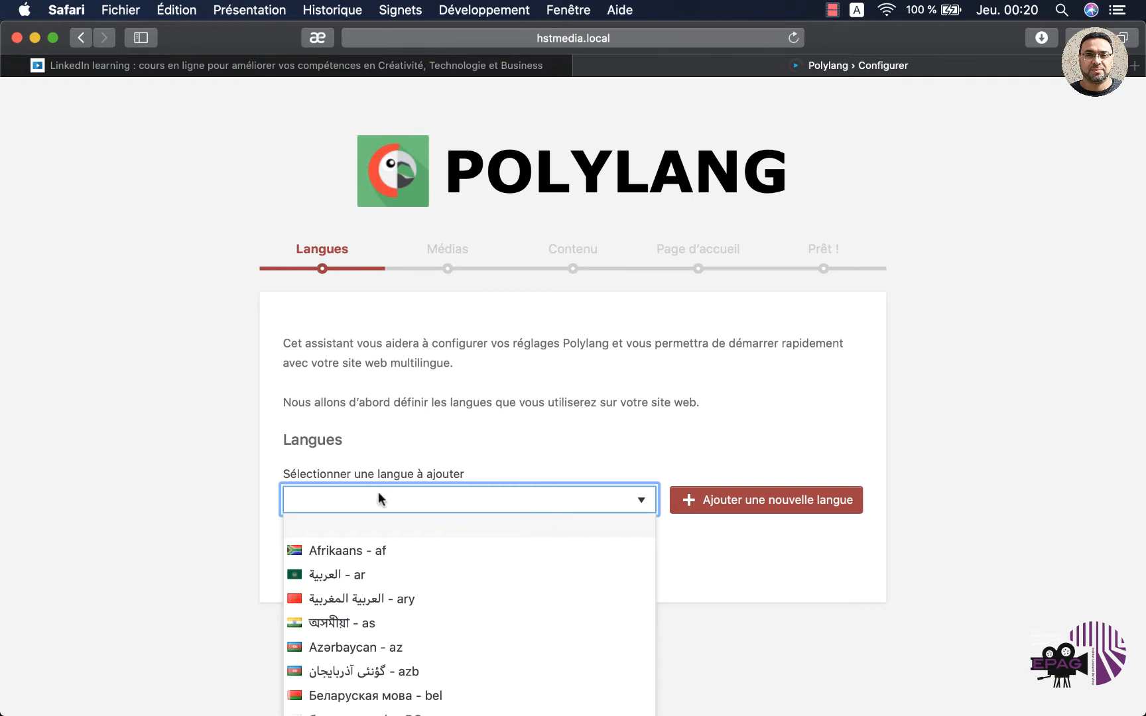
pyautogui.scroll(-10, 368, 575)
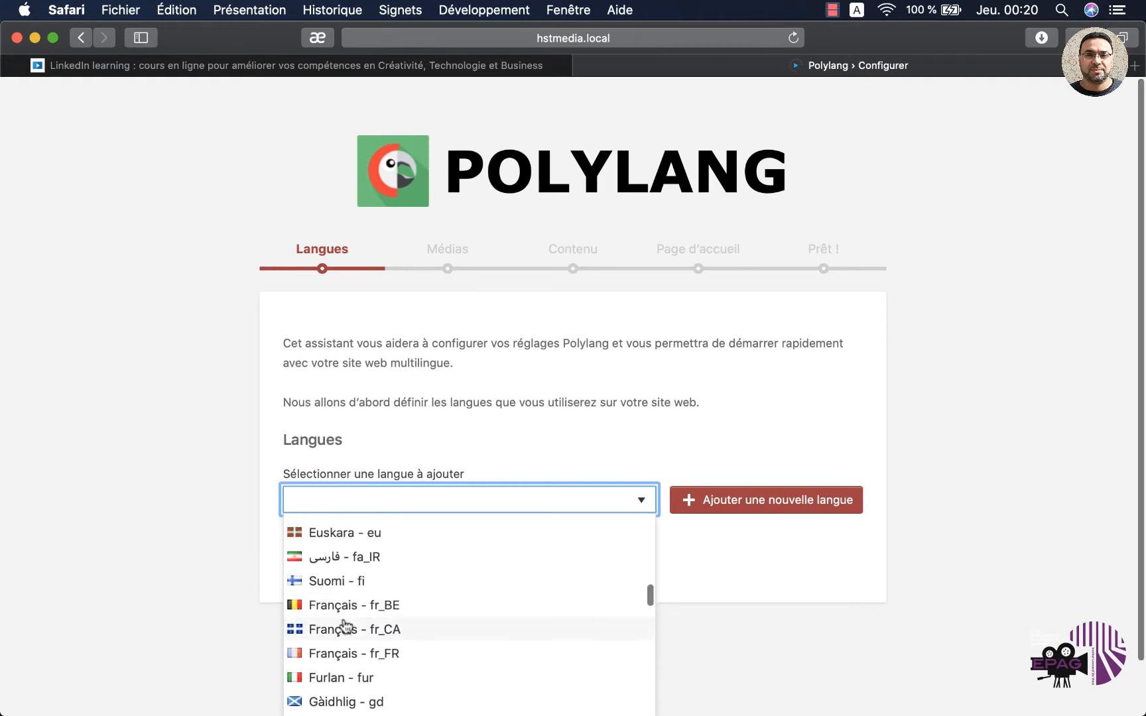
pyautogui.click(368, 656)
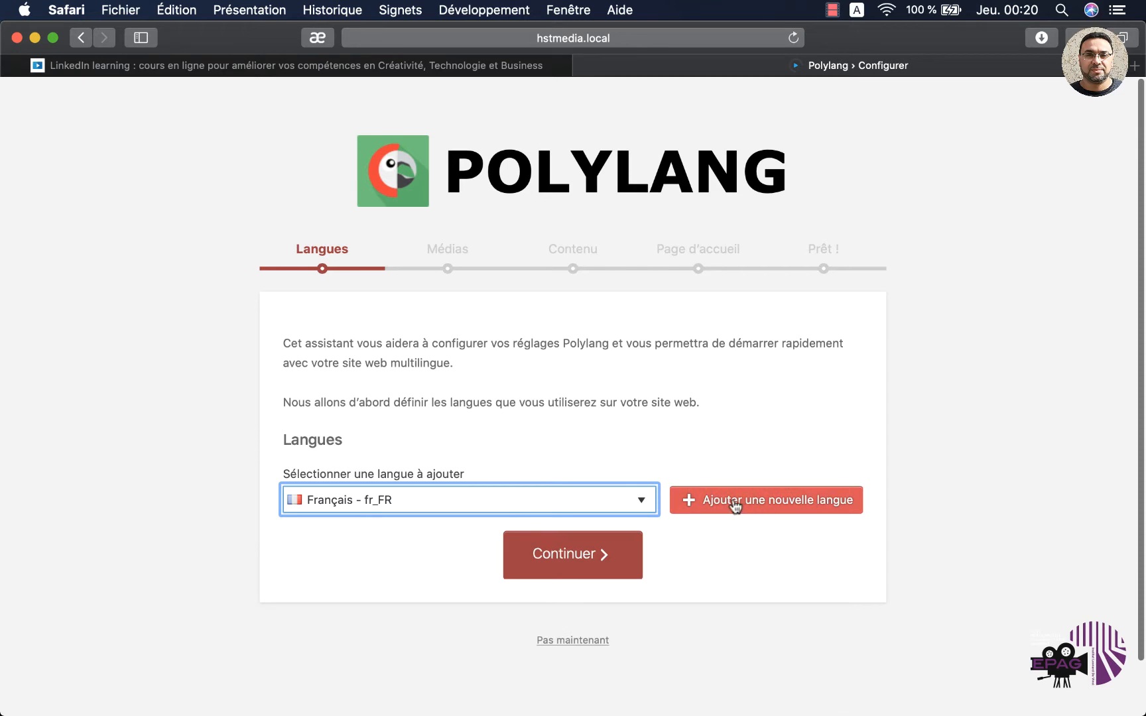
pyautogui.click(734, 507)
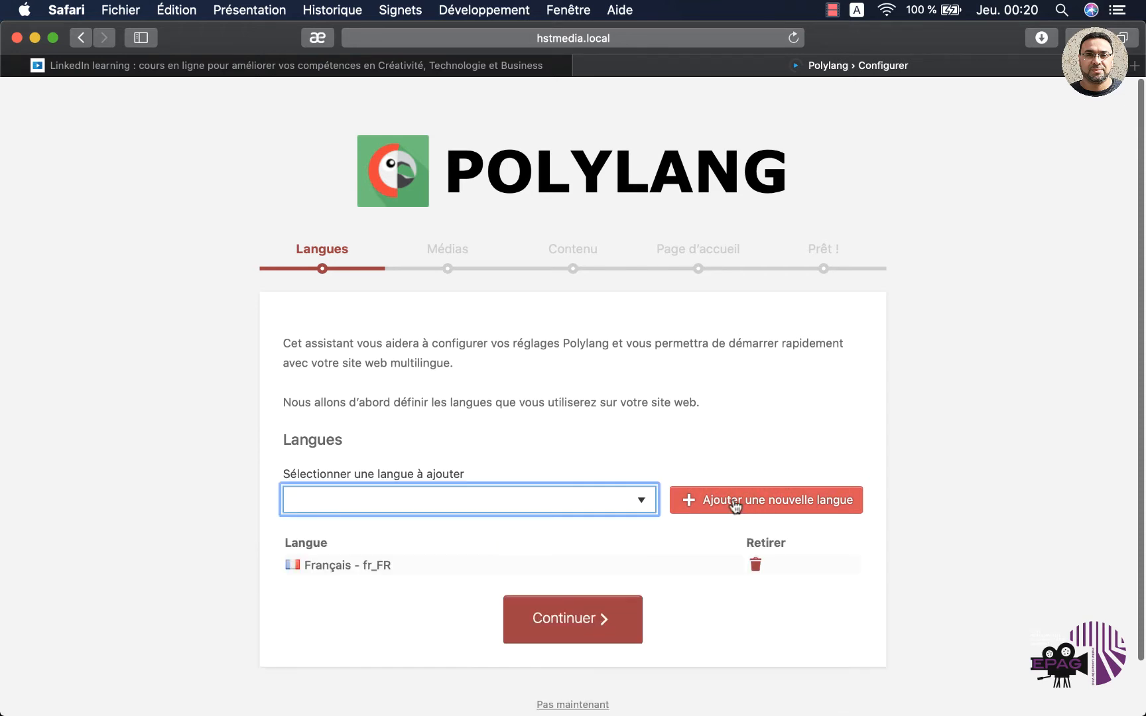
# - Add English - en_GB to the site languages
pyautogui.click(381, 496)
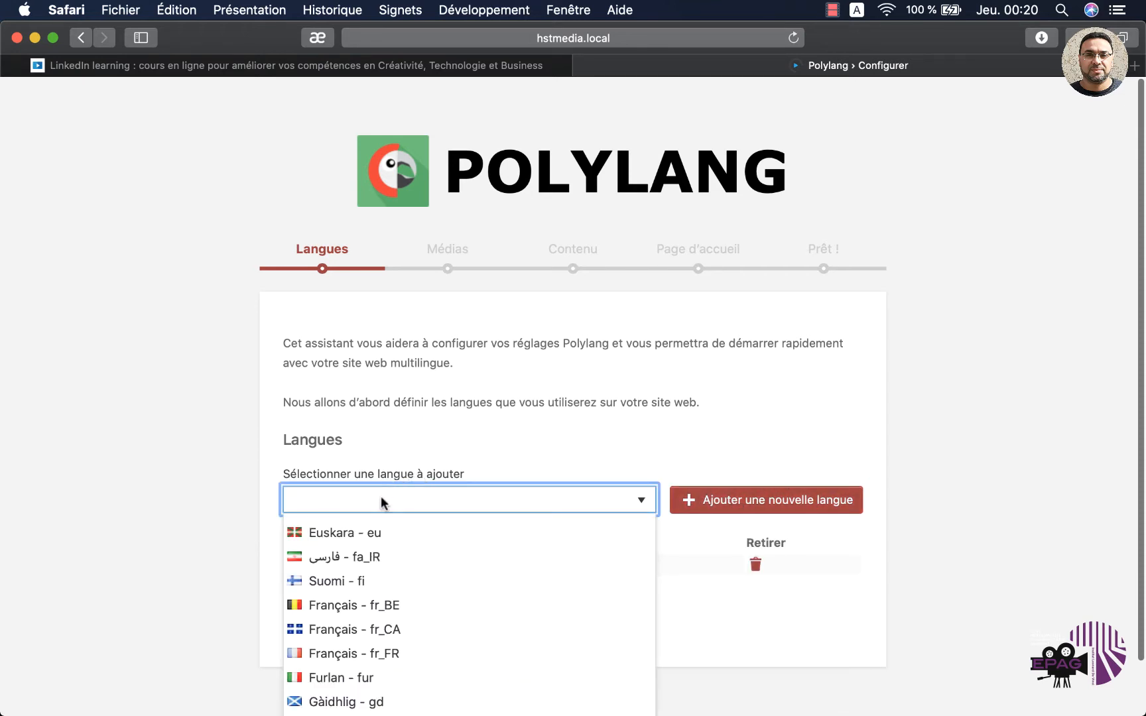
pyautogui.scroll(5, 379, 512)
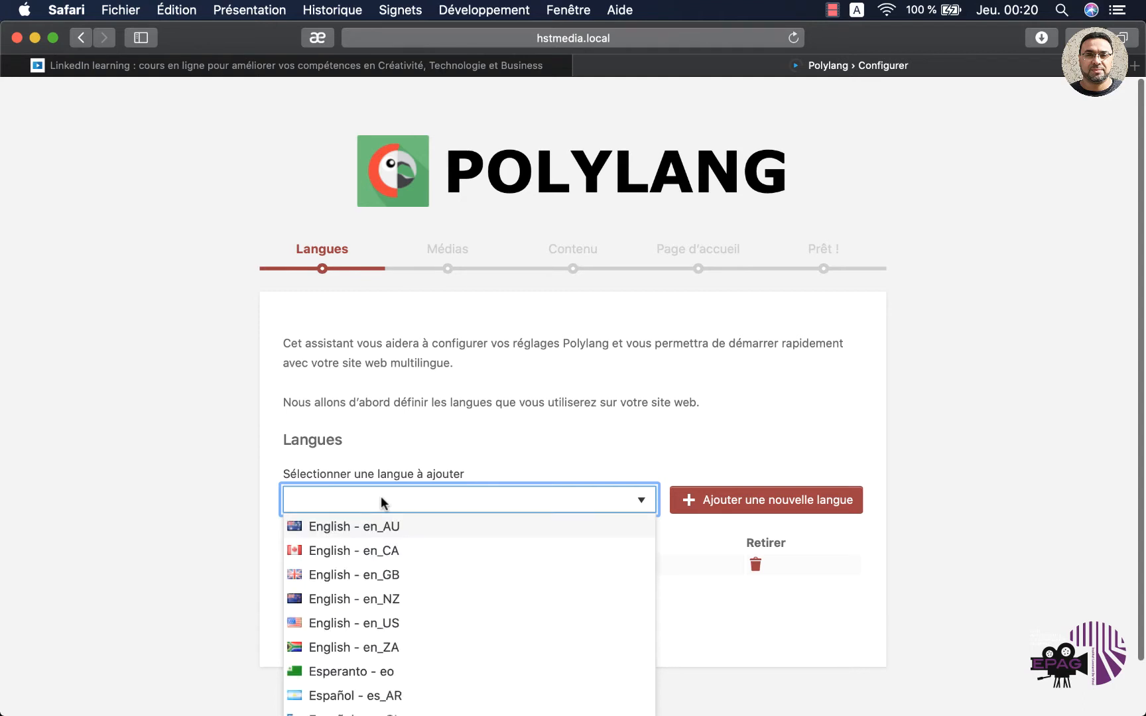
pyautogui.click(357, 581)
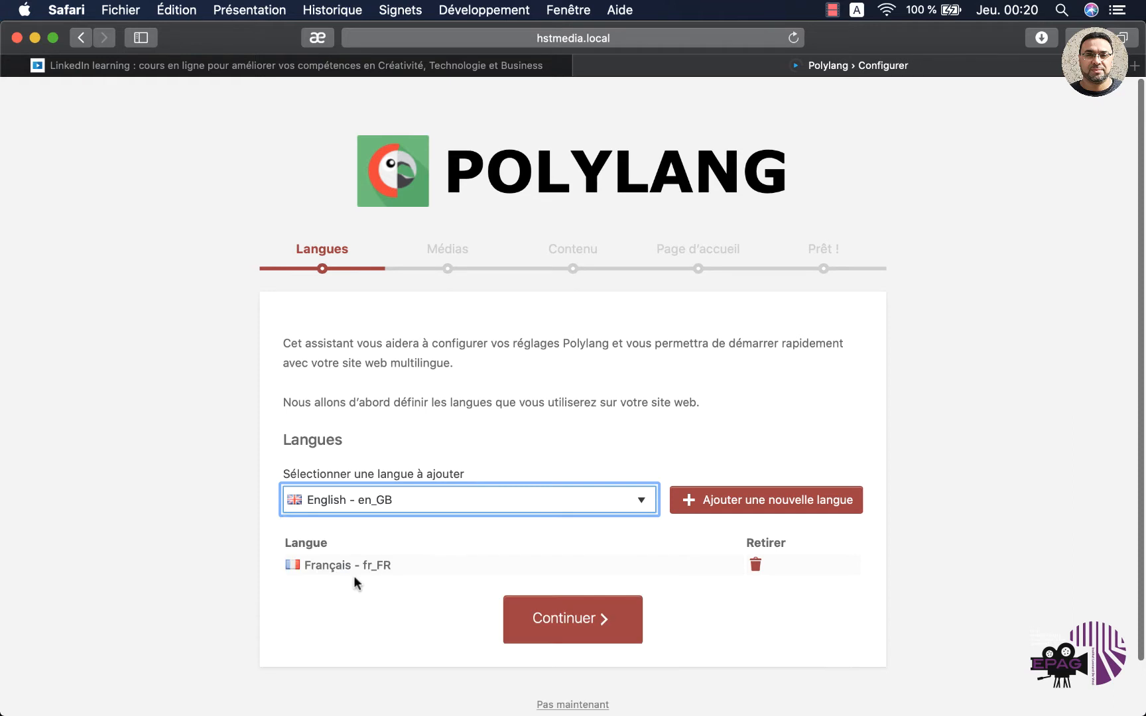
pyautogui.click(690, 499)
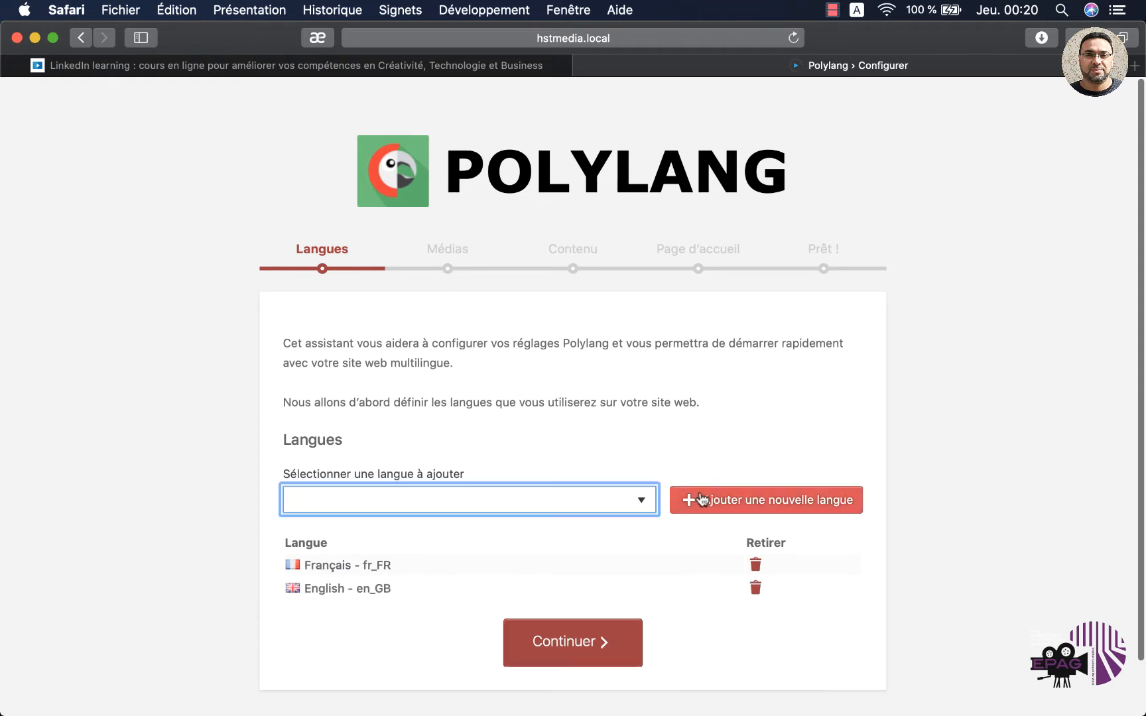
# - Add Moroccan Arabic (العربية المغربية - ary) to the site languages and proceed to the media settings
pyautogui.click(337, 501)
pyautogui.scroll(10, 391, 600)
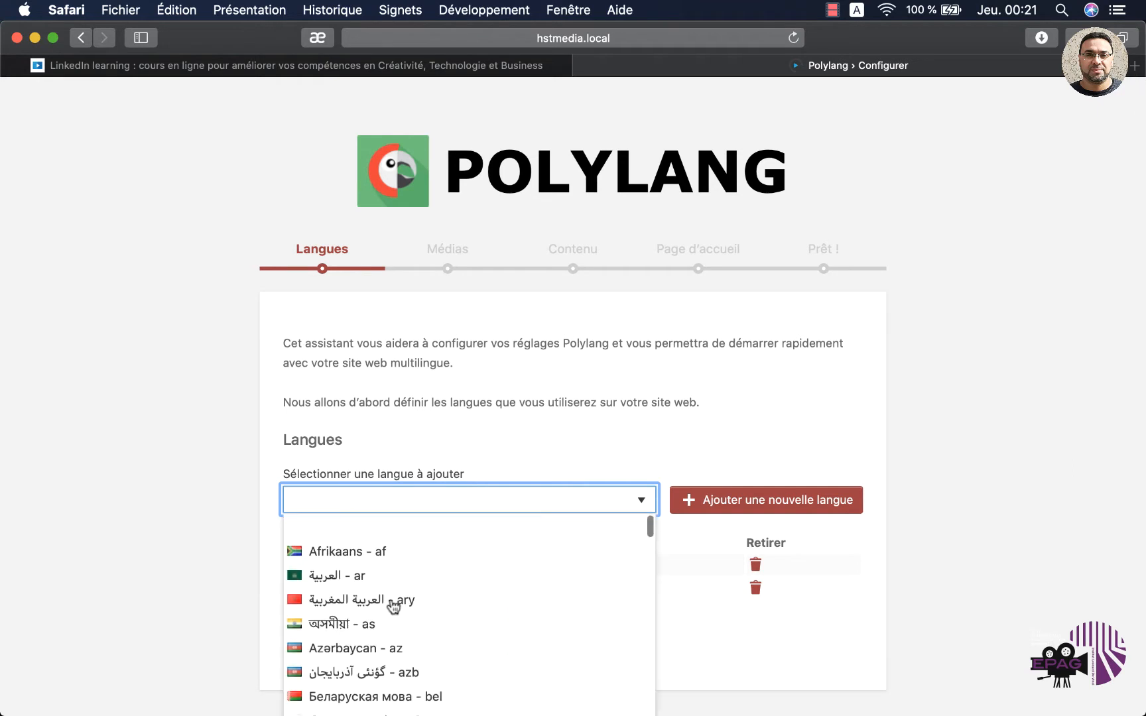
pyautogui.click(371, 596)
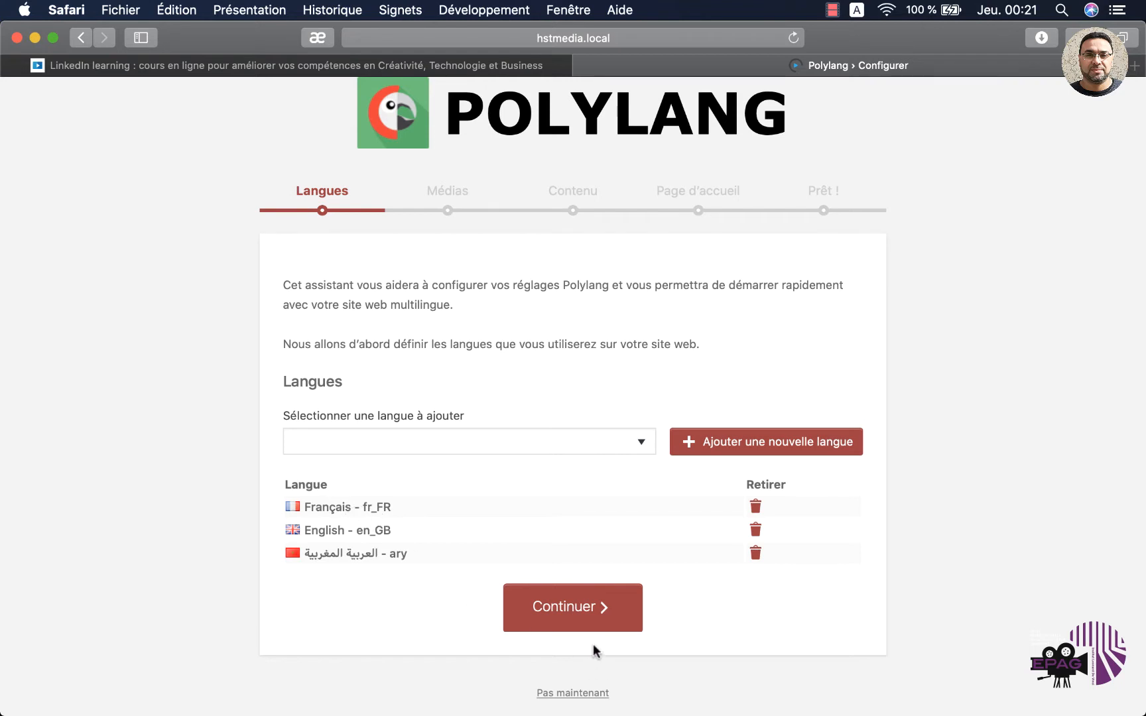
pyautogui.click(572, 619)
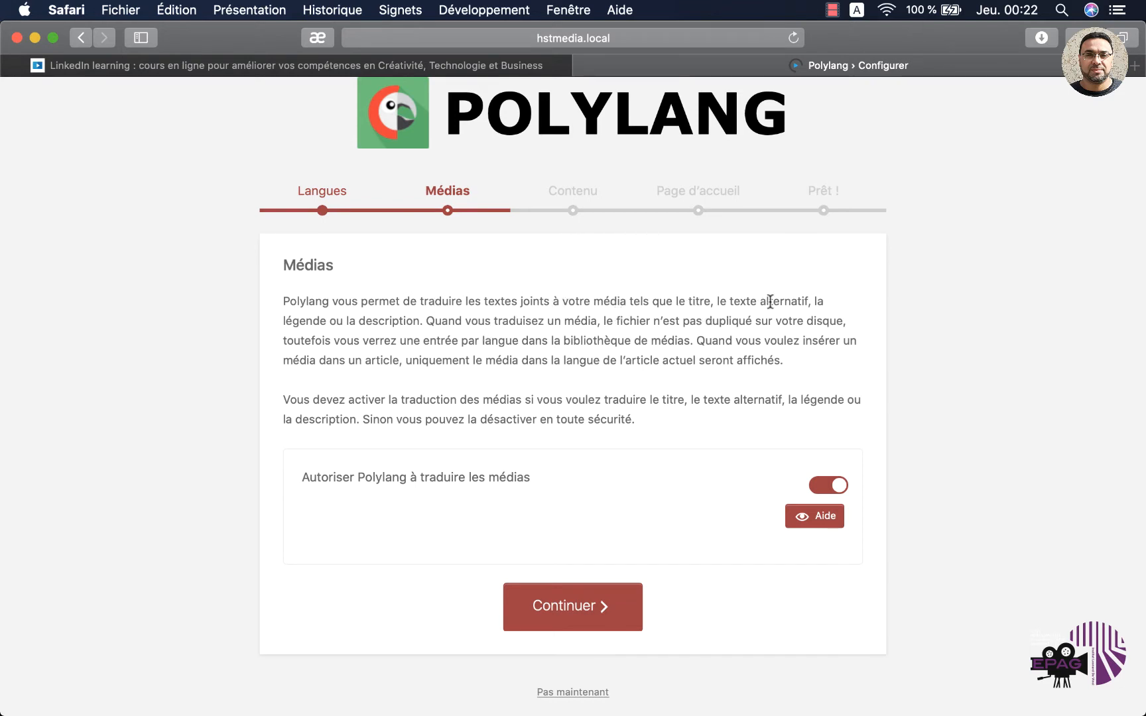
# - Keep media translation enabled and assign Français - fr_FR to all content without a language
pyautogui.click(586, 609)
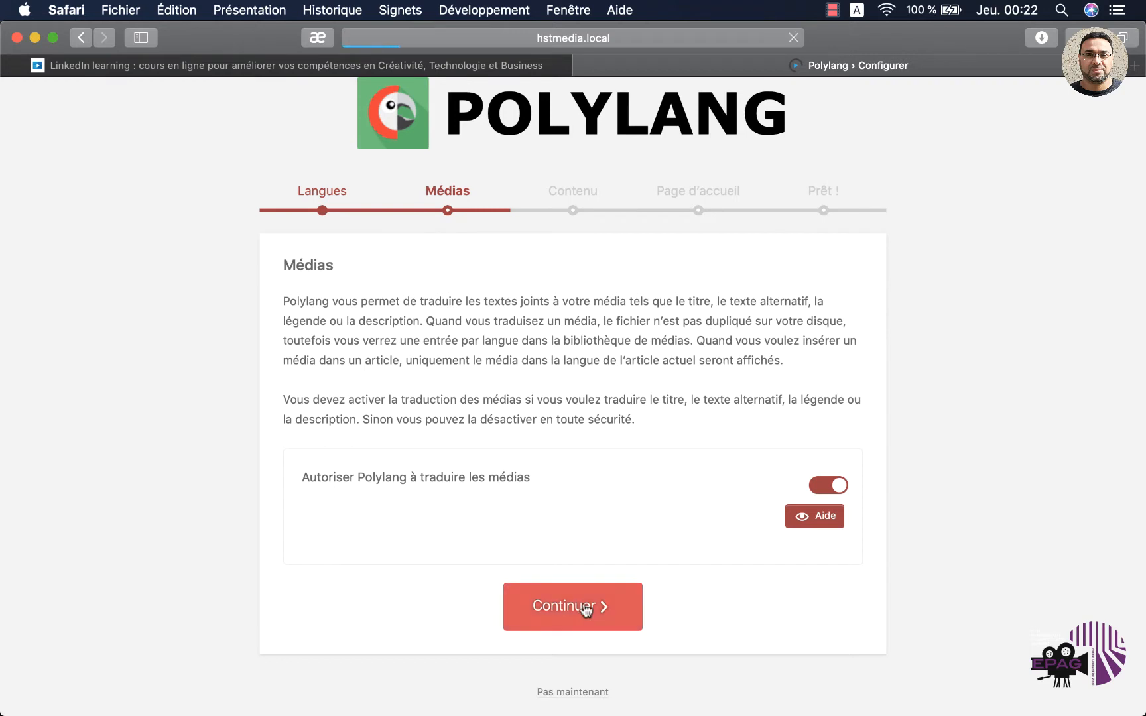
pyautogui.click(419, 462)
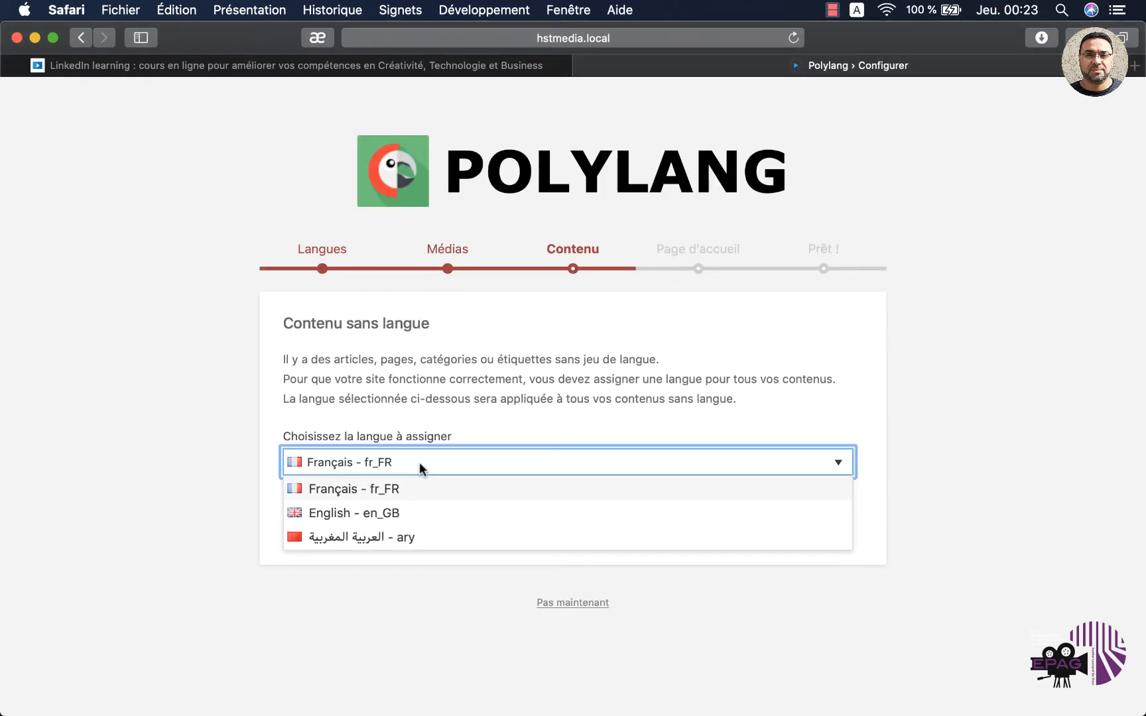
pyautogui.click(402, 492)
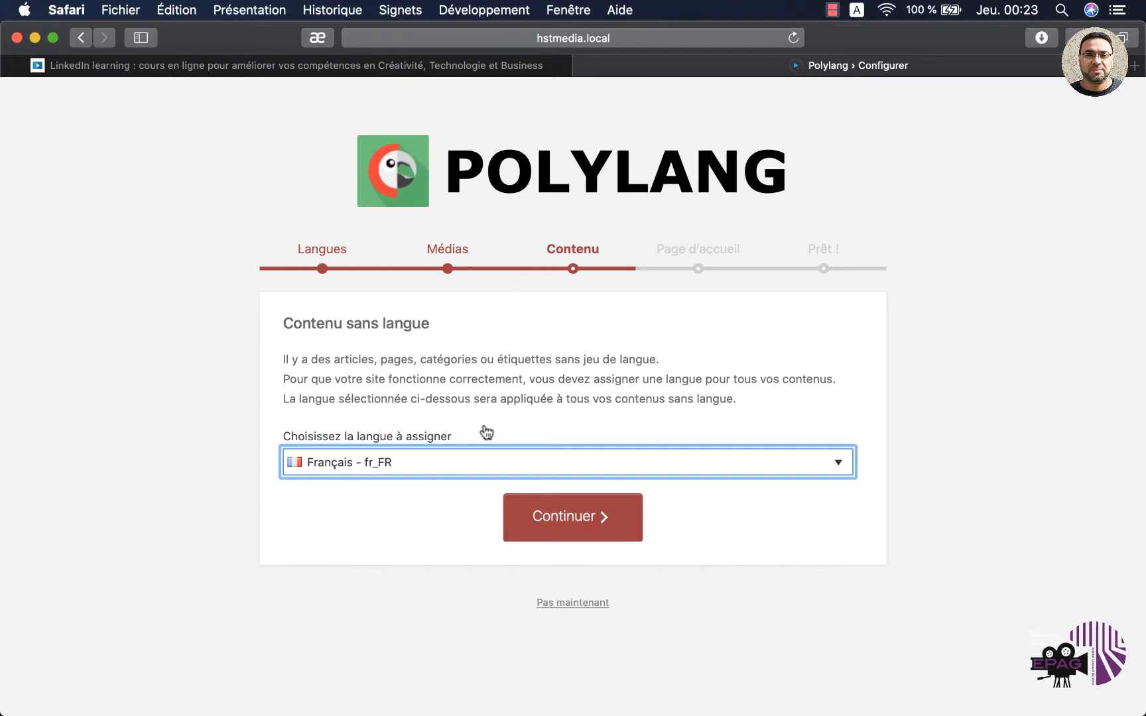
pyautogui.click(597, 529)
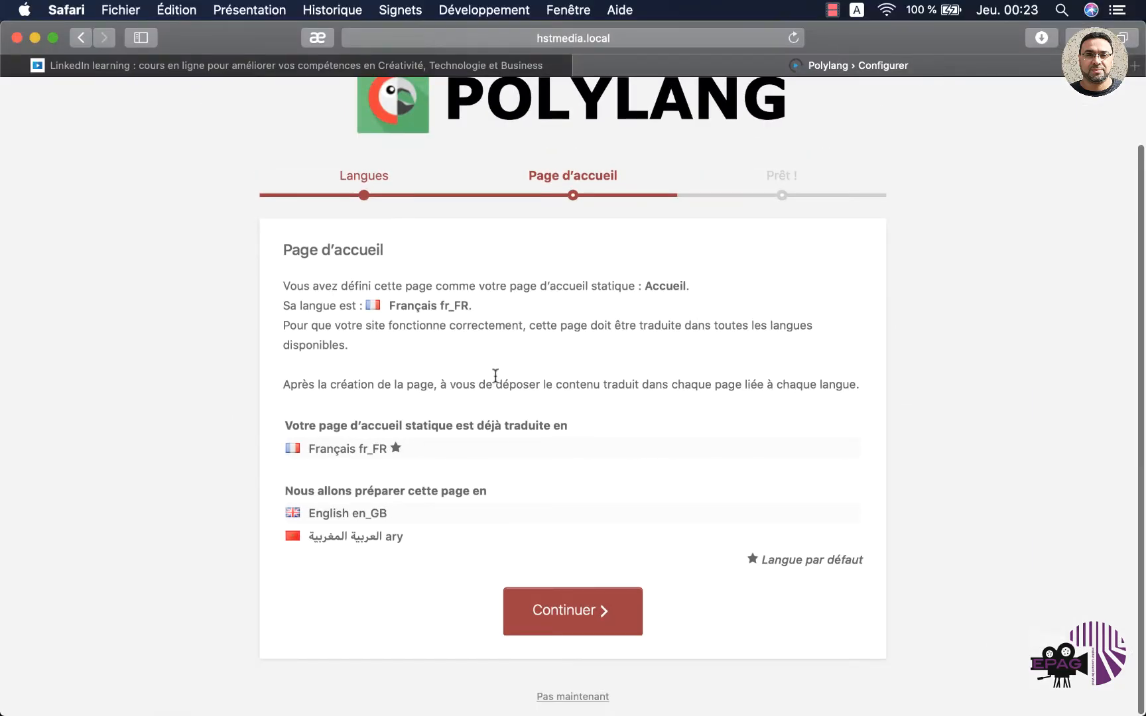
# - Accept preparing the static home page in English and Moroccan Arabic, and exit the completed setup wizard
pyautogui.click(567, 608)
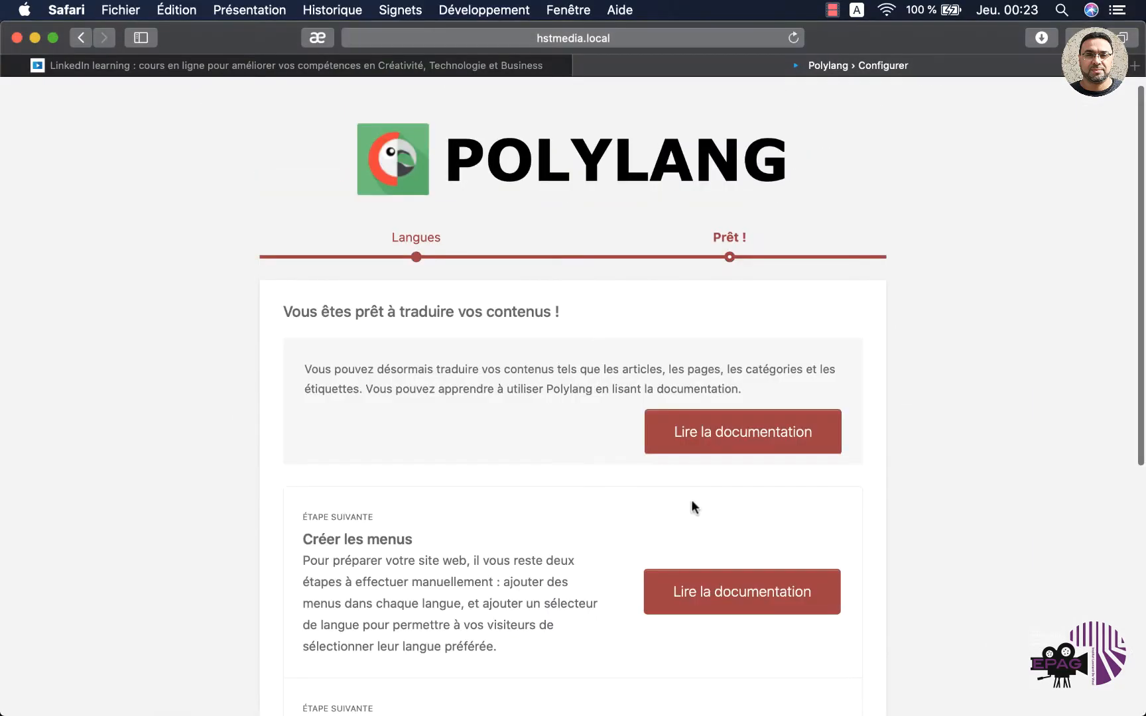
pyautogui.scroll(-4, 691, 494)
pyautogui.scroll(-5, 691, 487)
pyautogui.click(454, 616)
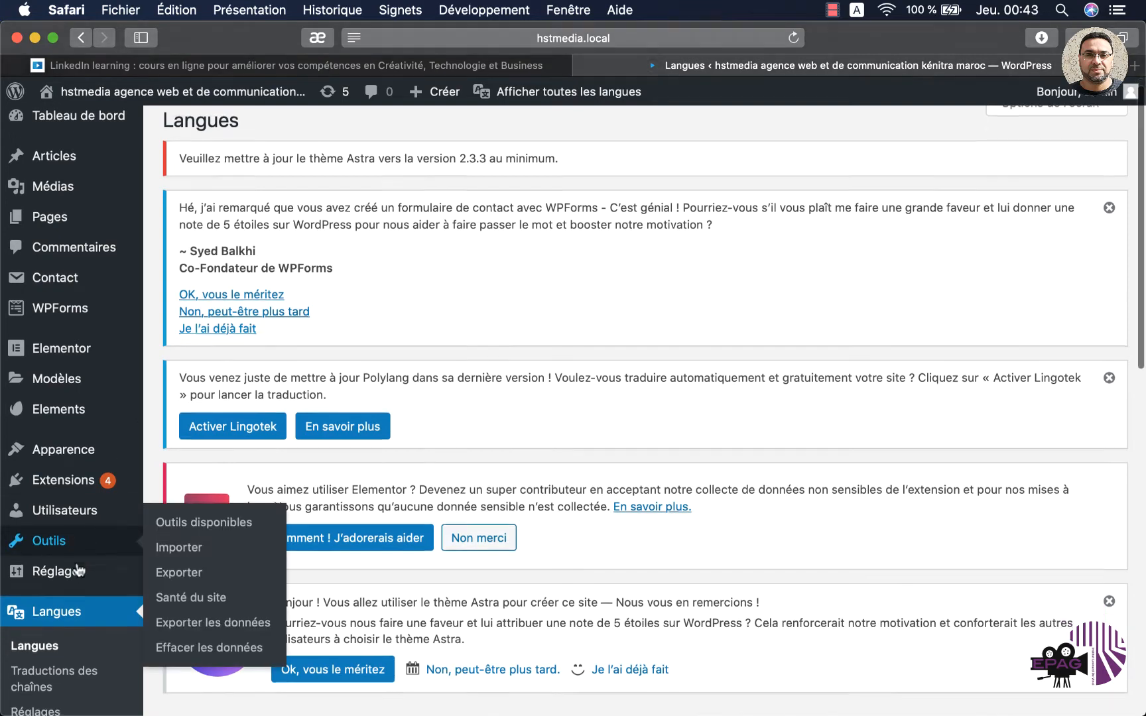
# - Open Polylang's Langues page and examine the default marker and order of the configured languages
pyautogui.scroll(-5, 66, 564)
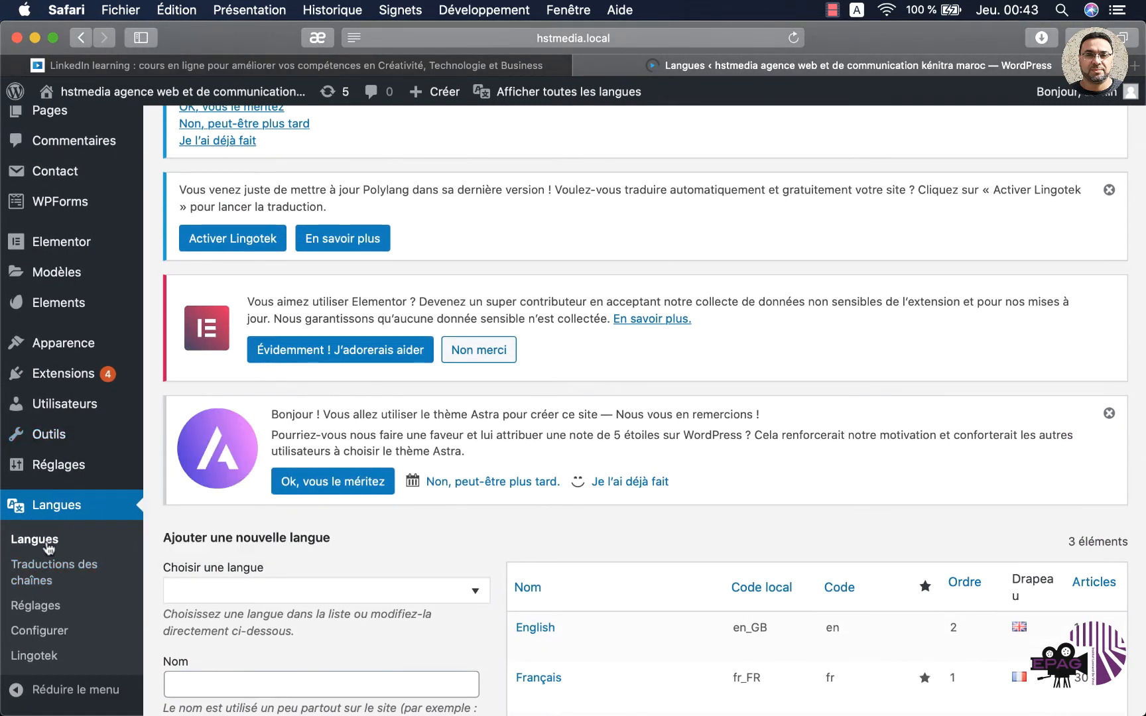
pyautogui.click(45, 546)
pyautogui.scroll(-5, 545, 397)
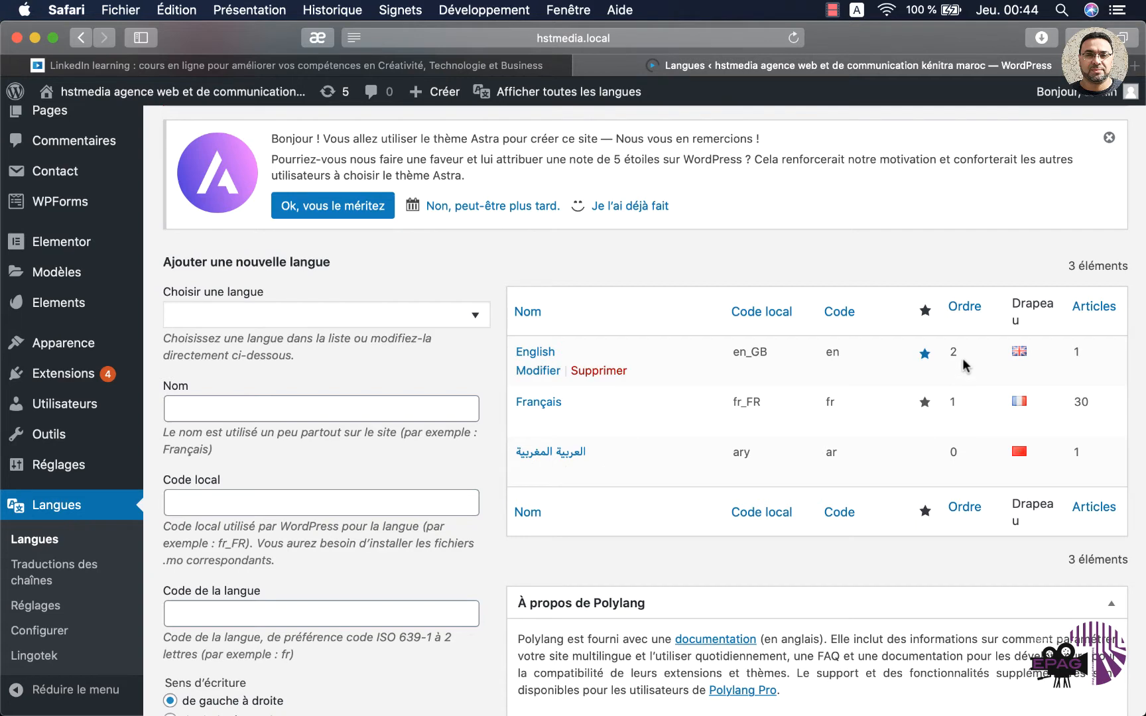
pyautogui.scroll(-1, 760, 492)
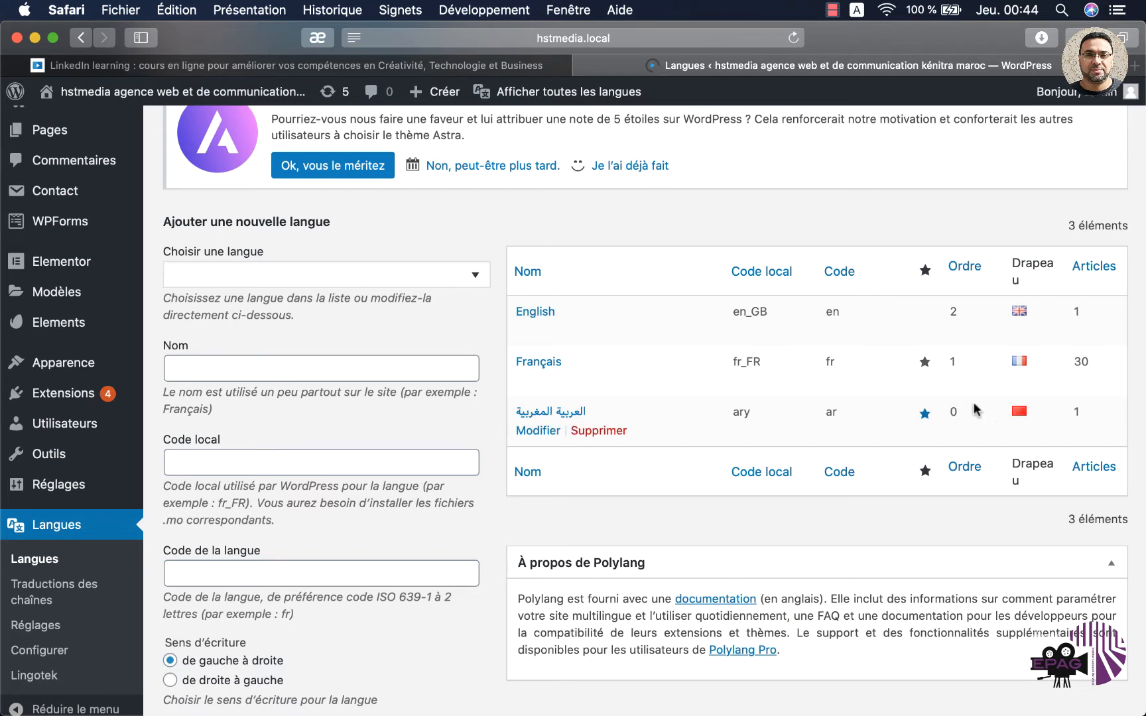
# - Open the Français language for editing and examine its writing direction, flag and Ordre field
pyautogui.click(538, 381)
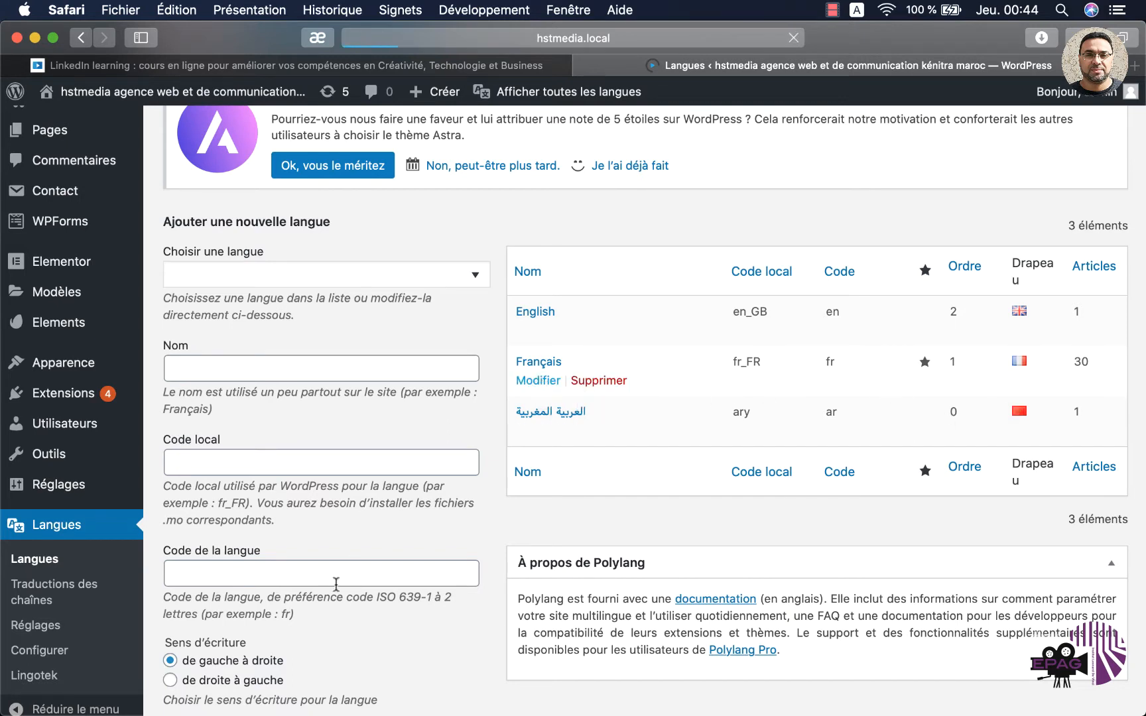
pyautogui.scroll(-5, 368, 558)
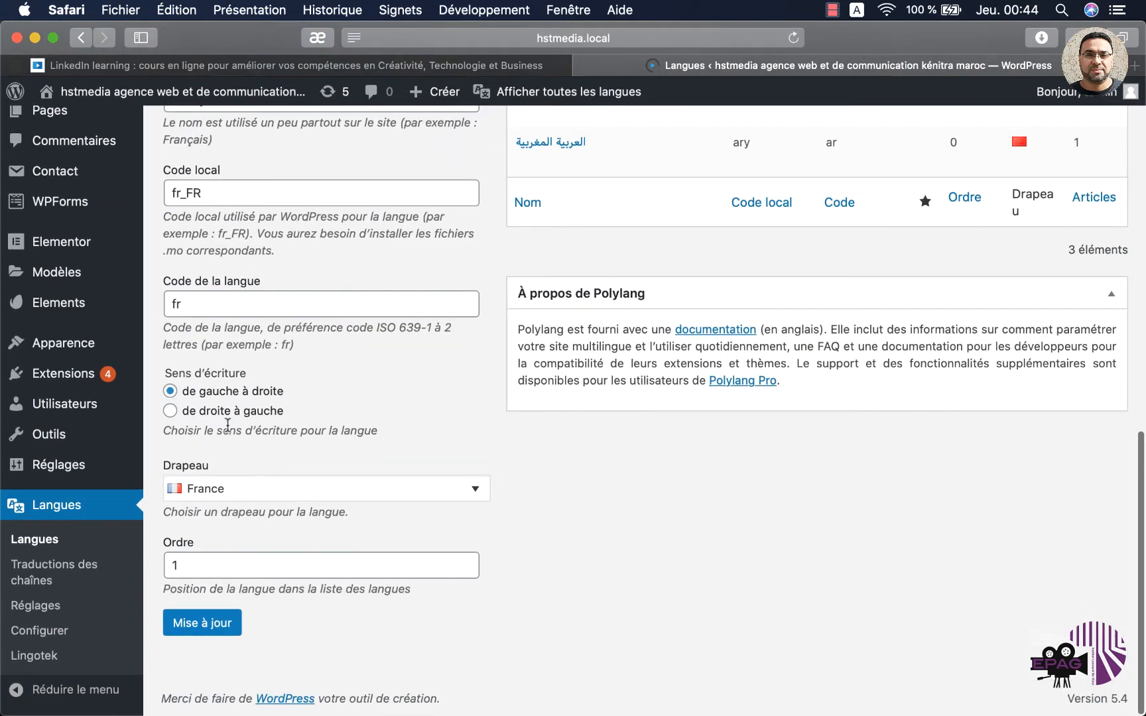
pyautogui.moveTo(190, 563); pyautogui.dragTo(81, 571)
pyautogui.scroll(5, 580, 558)
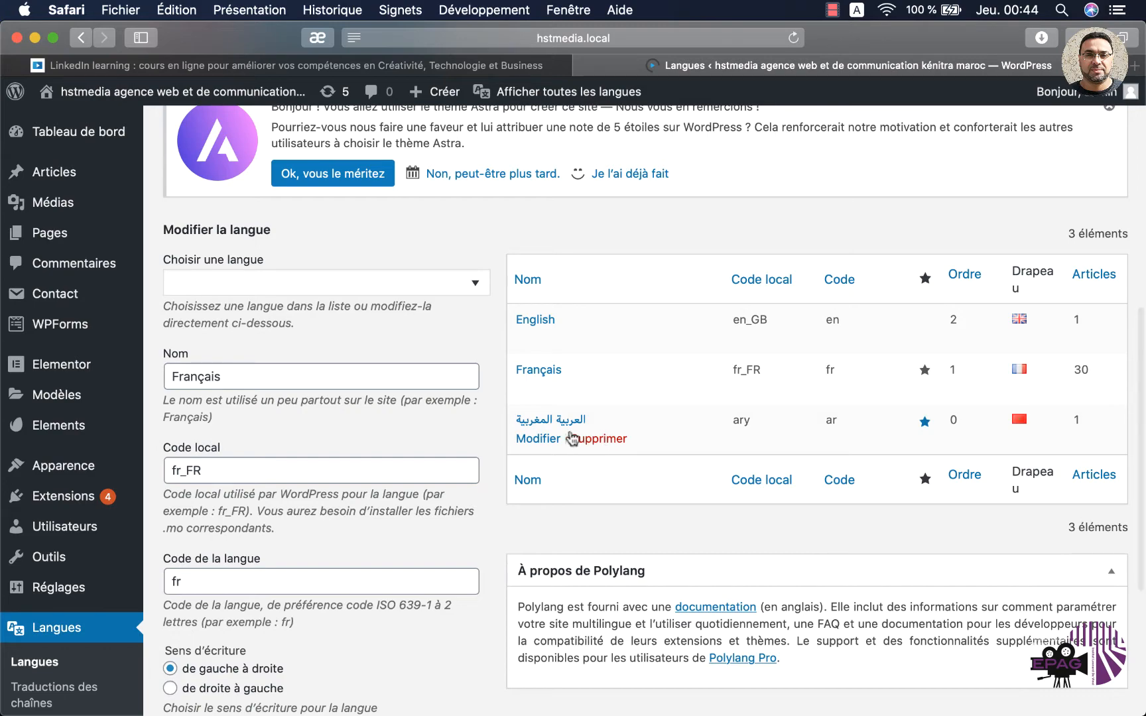
# - Open the Moroccan Arabic language for editing and examine its writing direction, flag and Ordre field
pyautogui.click(551, 438)
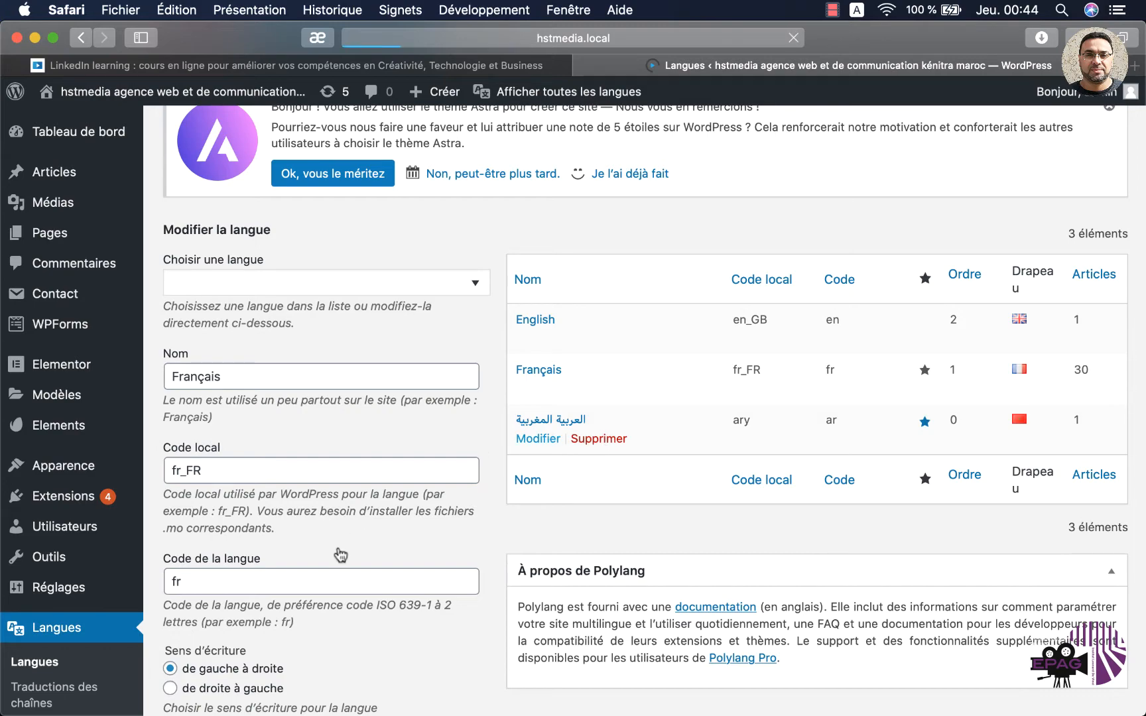
pyautogui.scroll(-10, 313, 624)
pyautogui.scroll(-3, 313, 623)
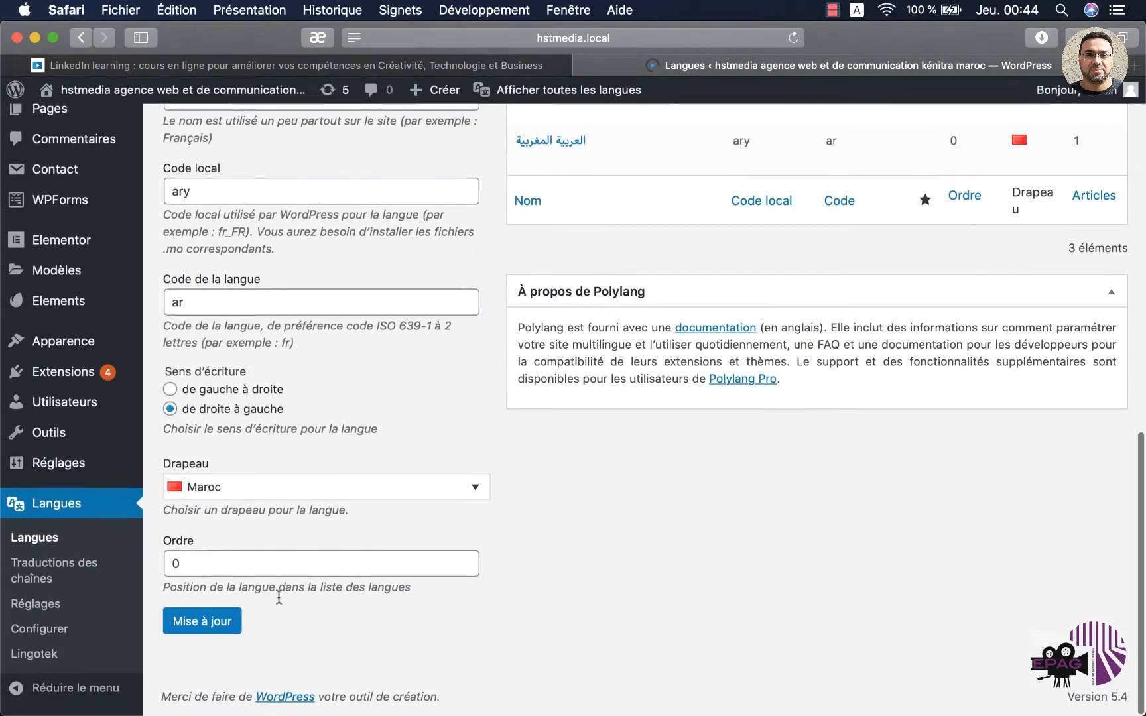
# - Set the Ordre of the Moroccan Arabic language to 3 and save the update
pyautogui.moveTo(177, 565); pyautogui.dragTo(96, 568)
pyautogui.write('3')
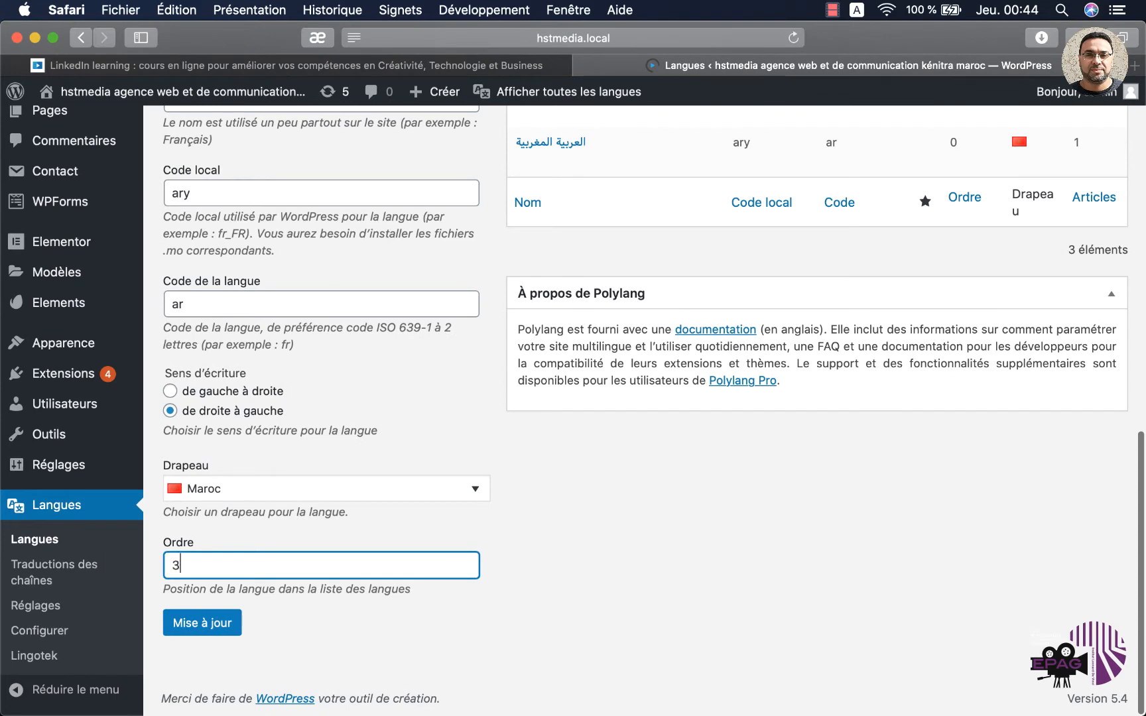
pyautogui.click(177, 624)
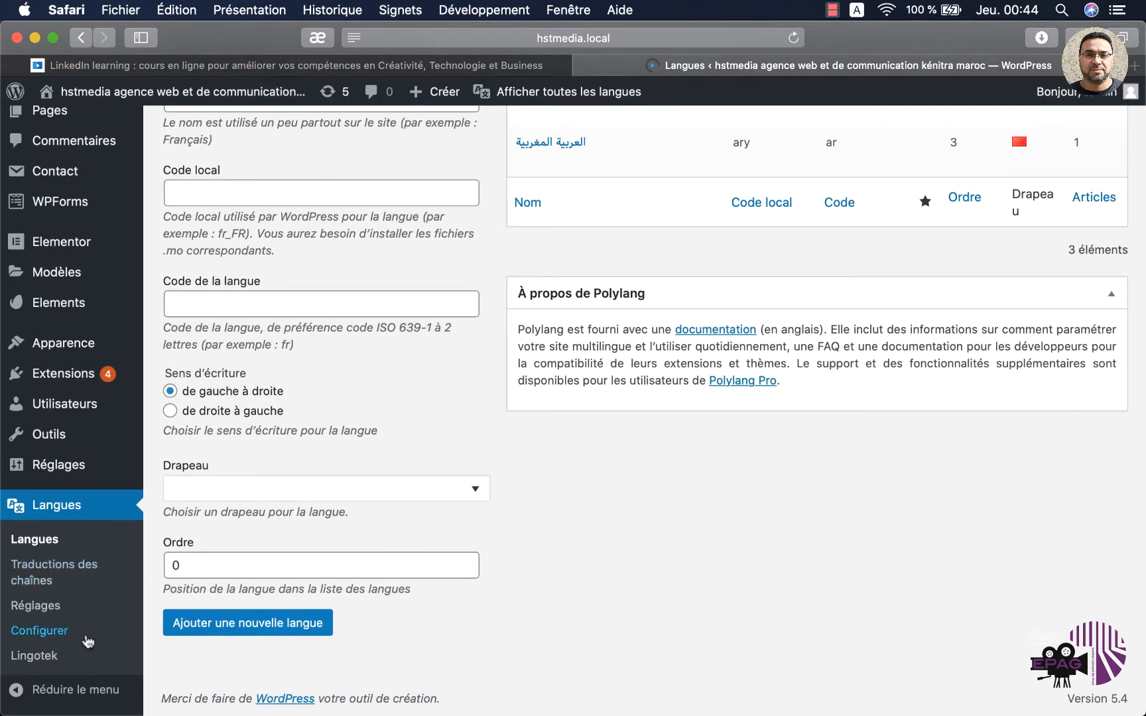
# - Open Polylang's Traductions des chaînes page and copy the French translation of the site title
pyautogui.click(33, 575)
pyautogui.scroll(-10, 549, 579)
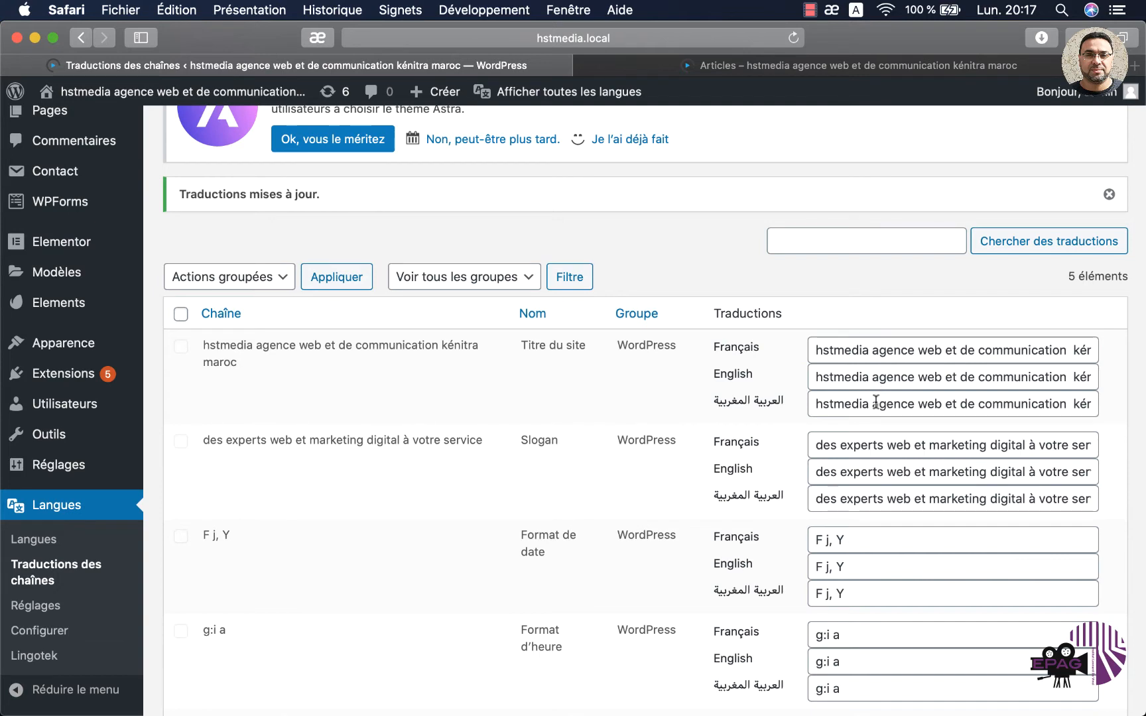
pyautogui.tripleClick(883, 356)
pyautogui.press('cmd+c')
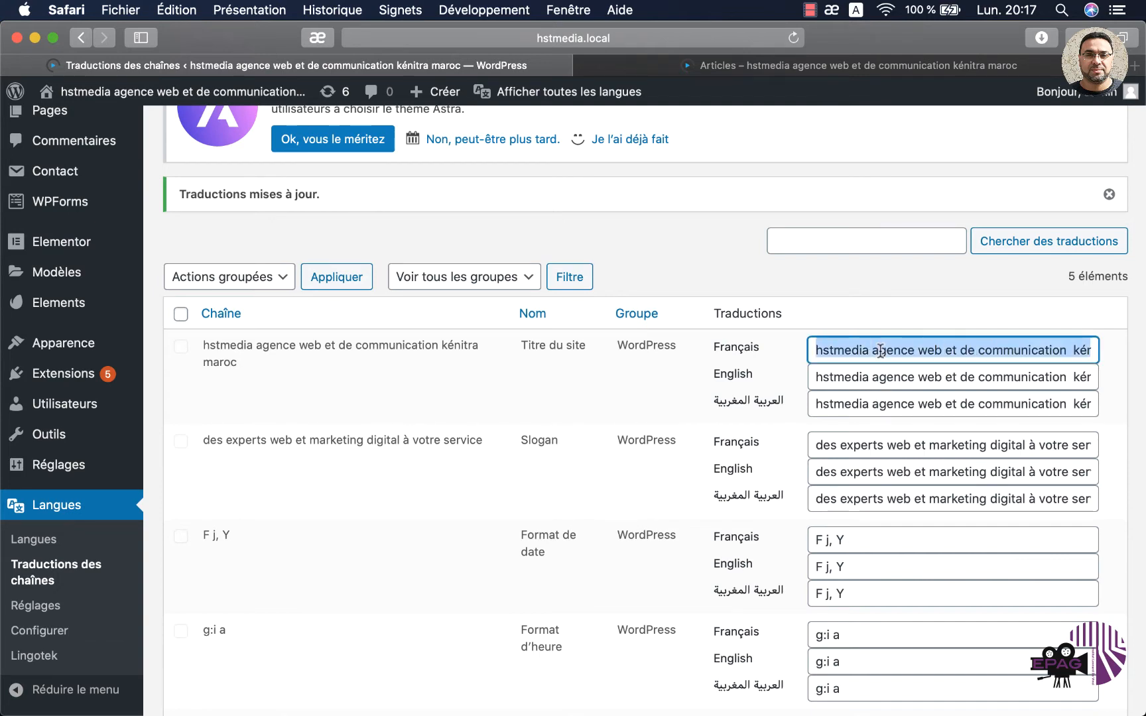
pyautogui.rightClick(879, 351)
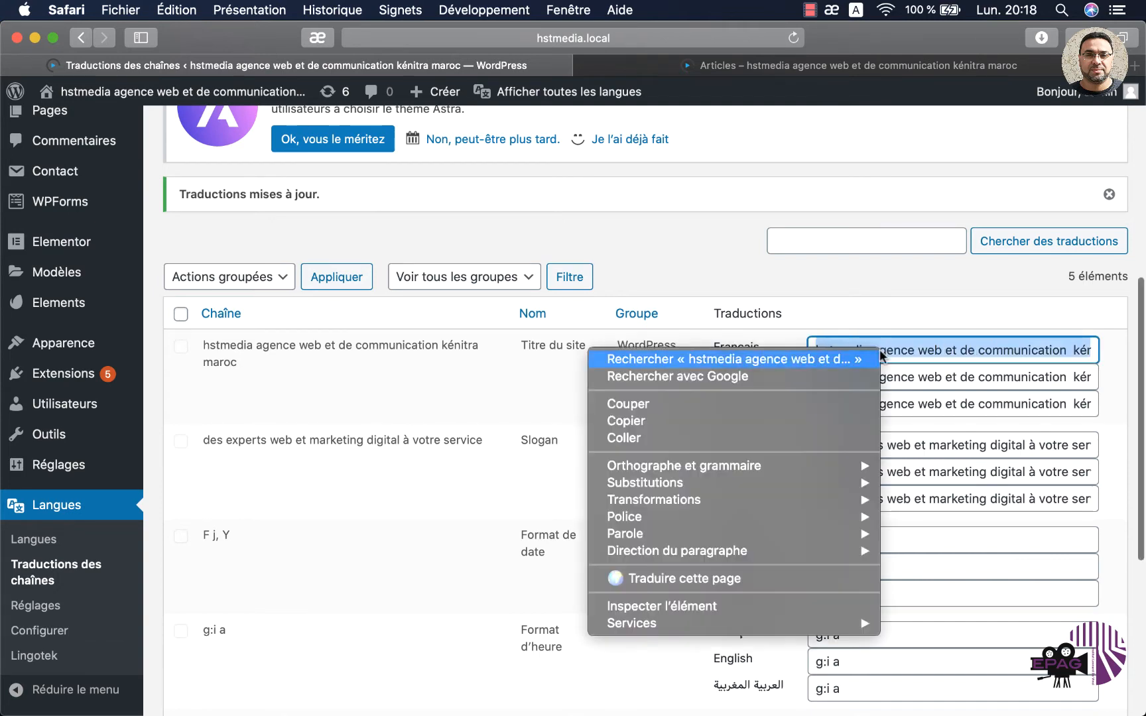
pyautogui.click(730, 414)
# - Translate the copied site title from Français to Arabe in Mate and enter the result as the title's Moroccan Arabic translation
pyautogui.click(829, 10)
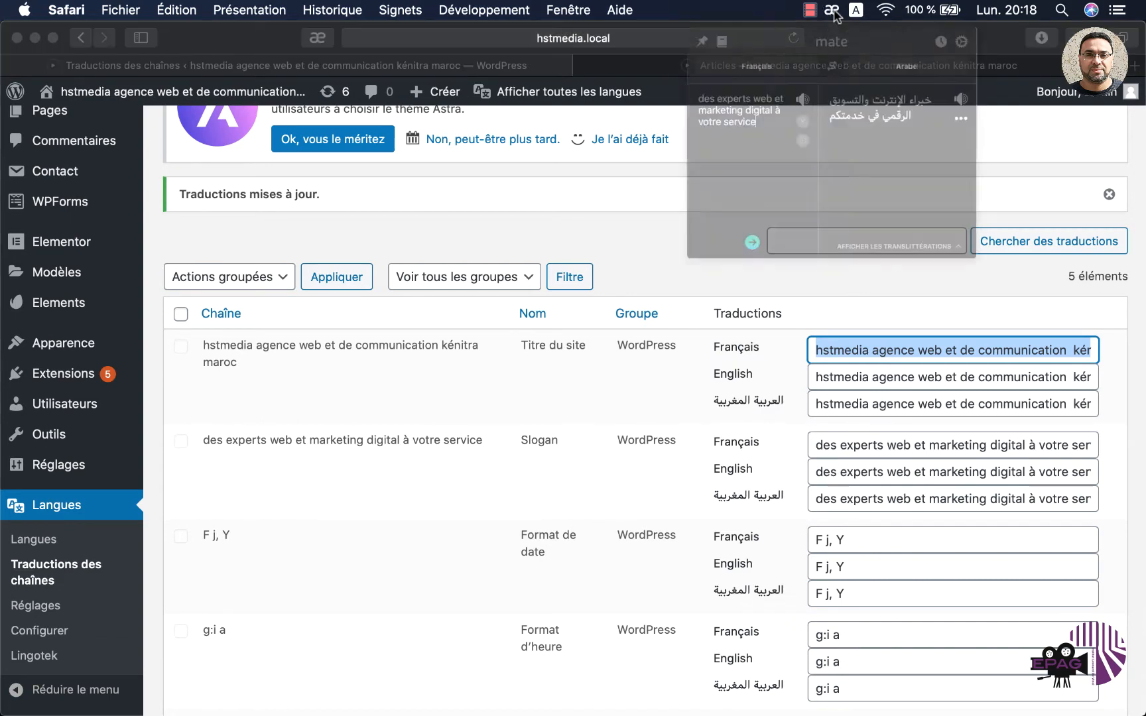
pyautogui.click(780, 155)
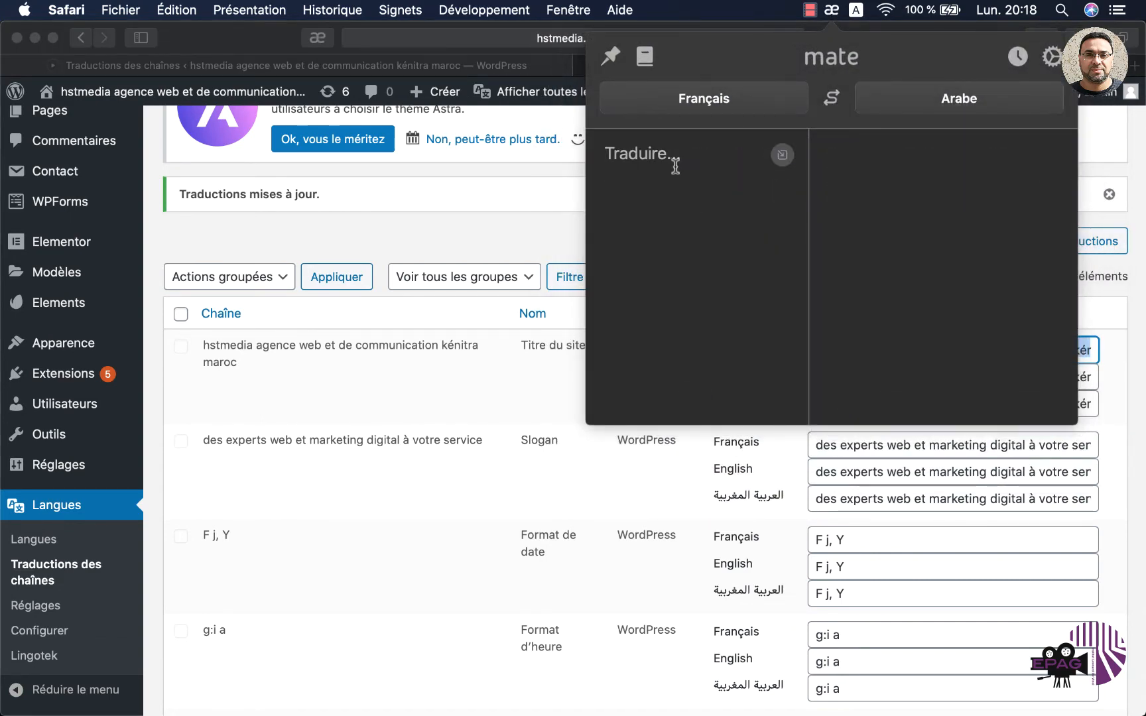
pyautogui.press('cmd+v')
pyautogui.tripleClick(882, 207)
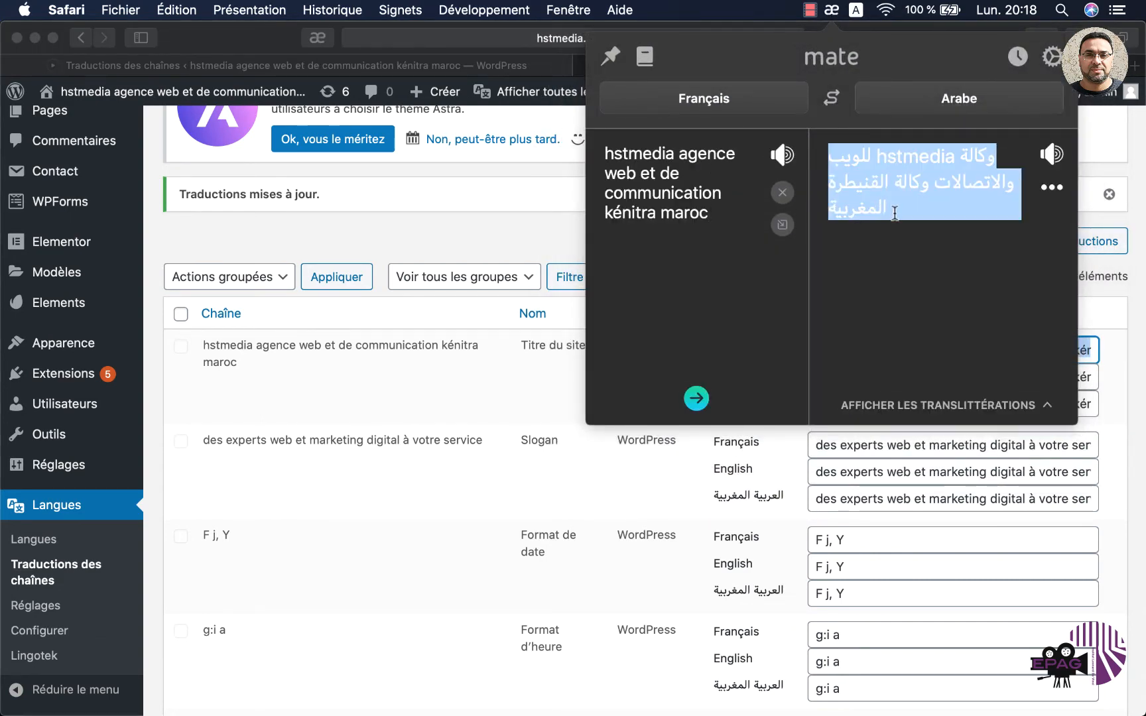
pyautogui.click(1123, 383)
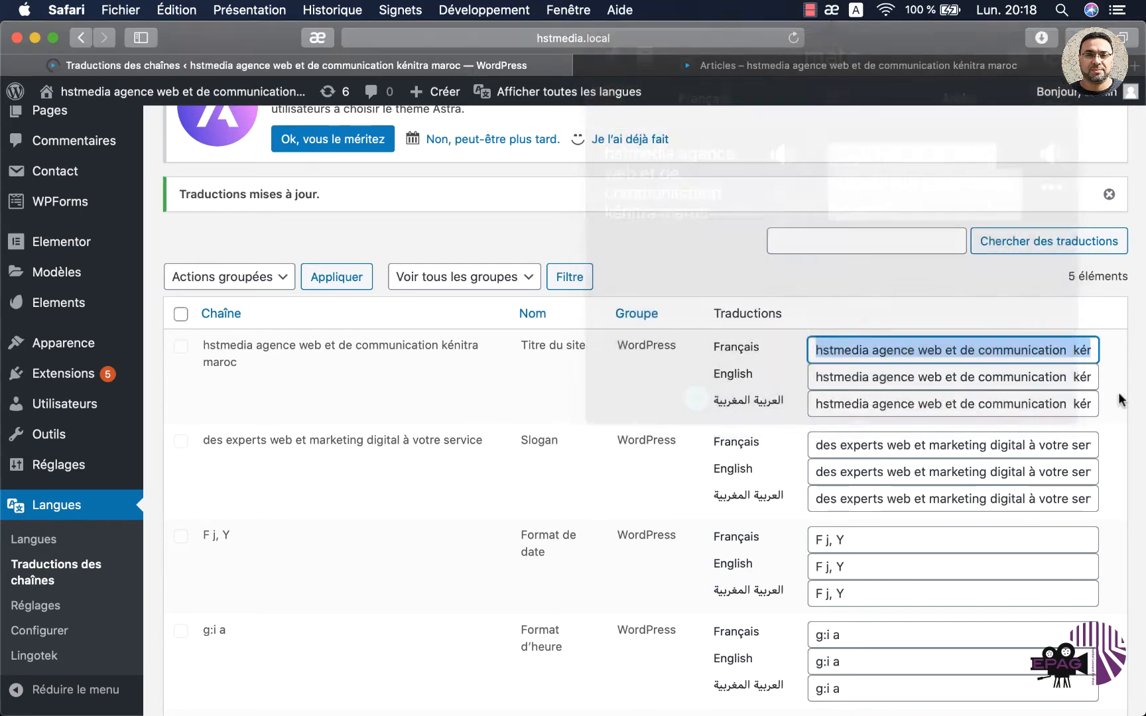
pyautogui.tripleClick(1025, 399)
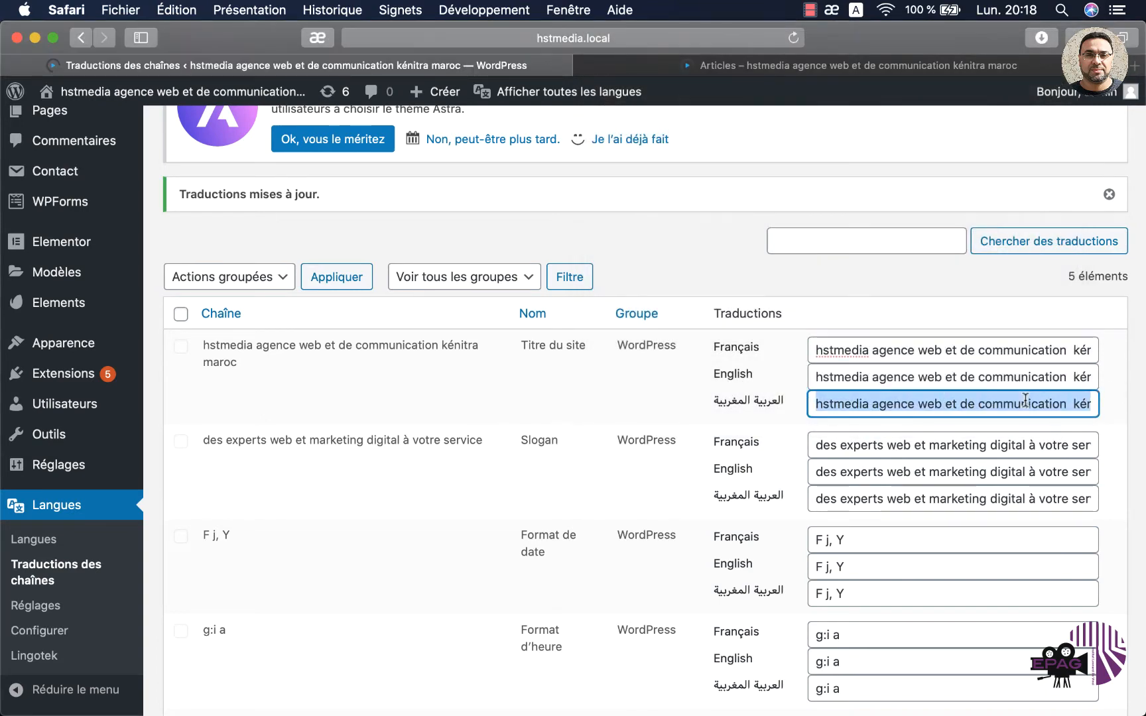
pyautogui.write('وكالة hstmedia للويب والاتصالات وكالة القنيطرة المغربية')
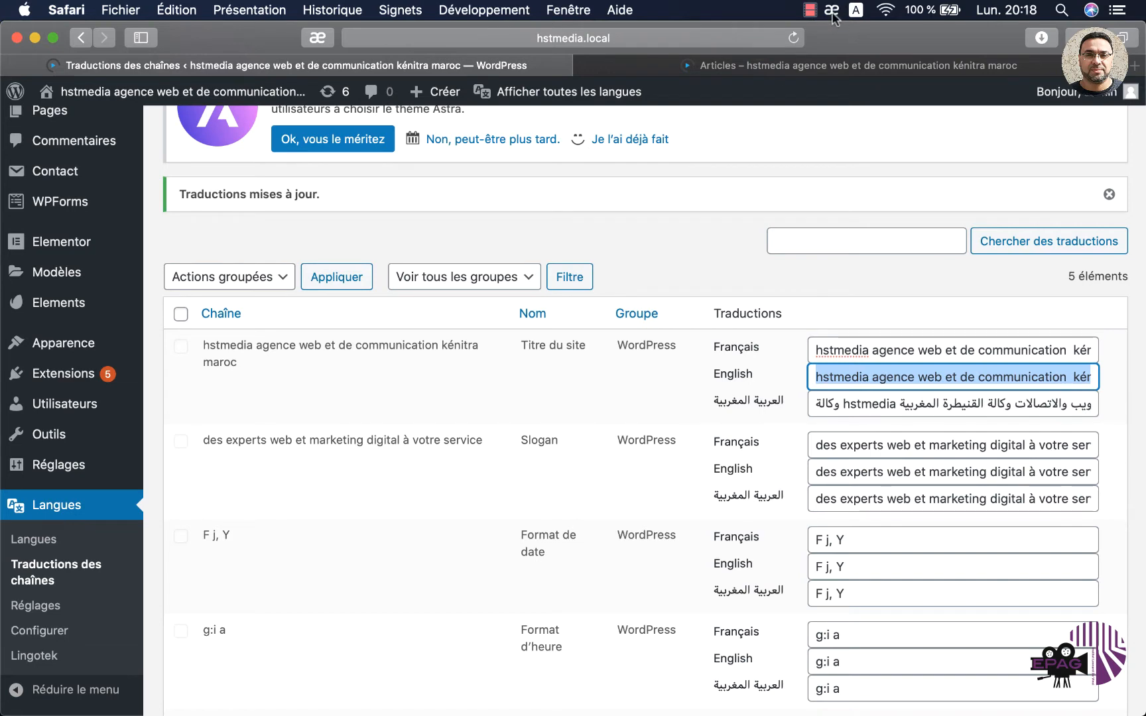
# - Translate the site title into Anglais in Mate and set its English translation to "hstmedia web and communication agency kénitra maroc"
pyautogui.click(832, 10)
pyautogui.click(895, 103)
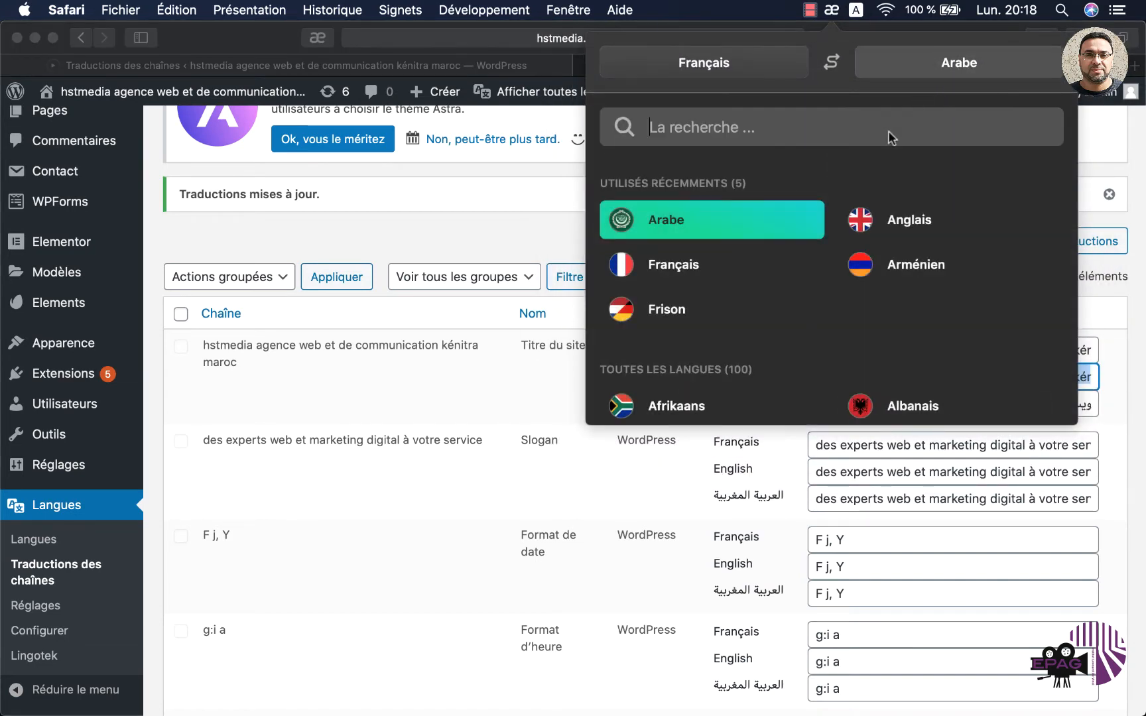
pyautogui.click(861, 222)
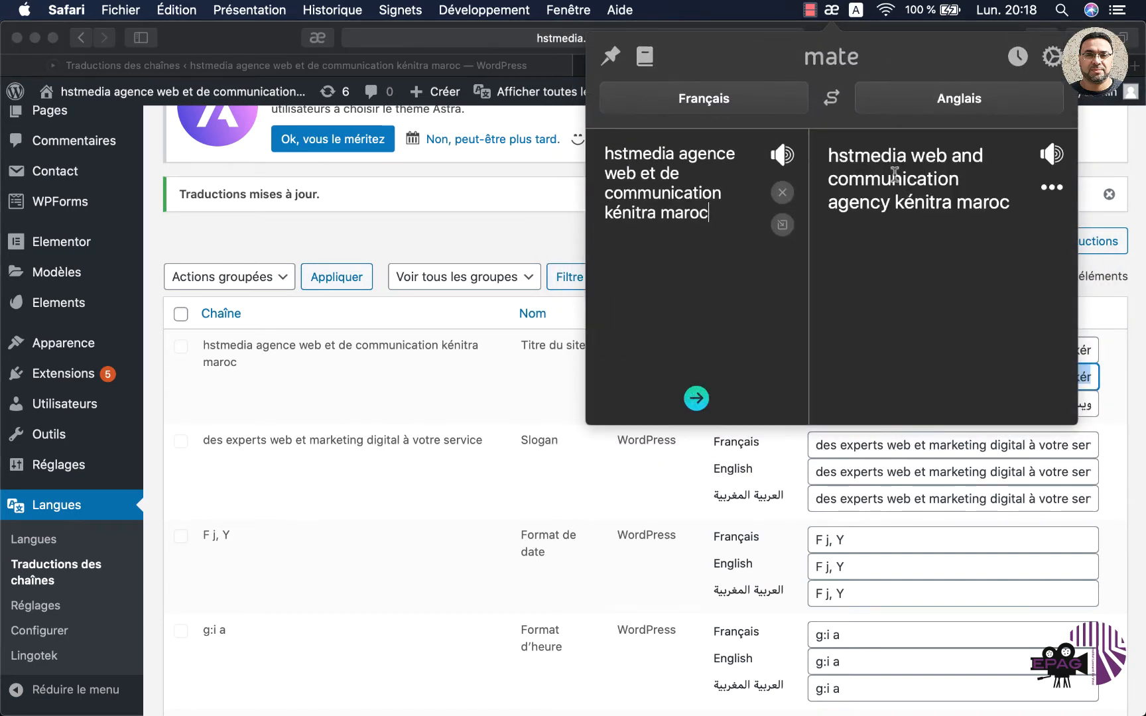
pyautogui.moveTo(829, 154); pyautogui.dragTo(1030, 206)
pyautogui.press('super+c')
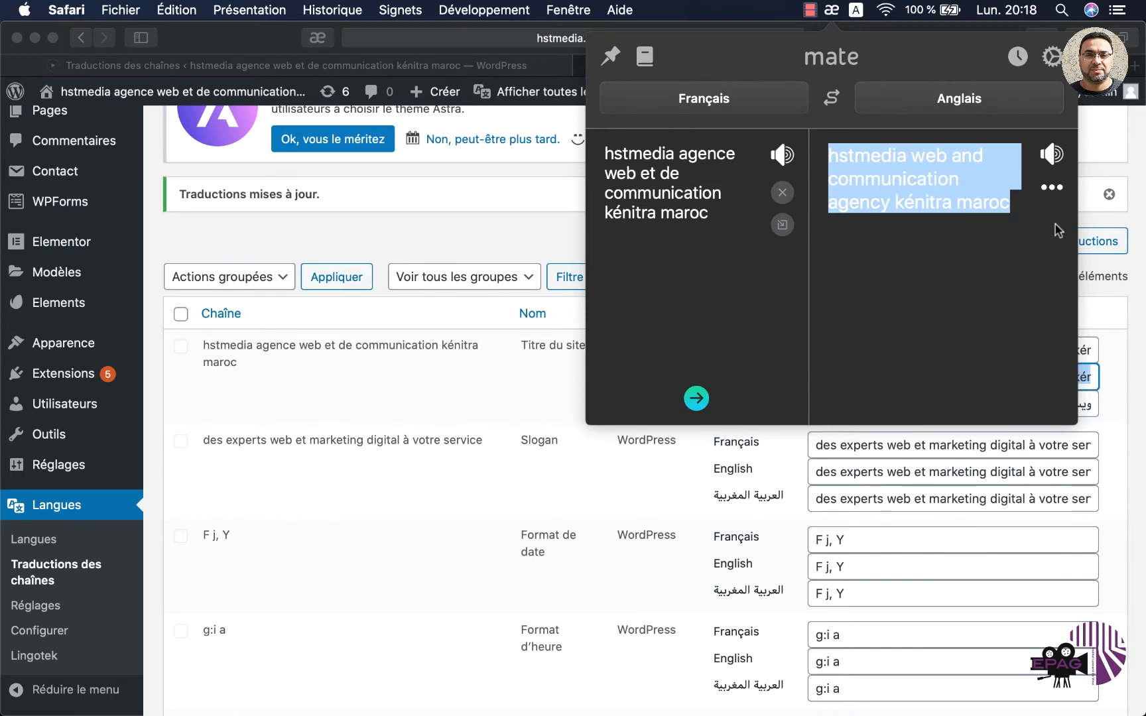
pyautogui.click(1125, 376)
pyautogui.press('super+v')
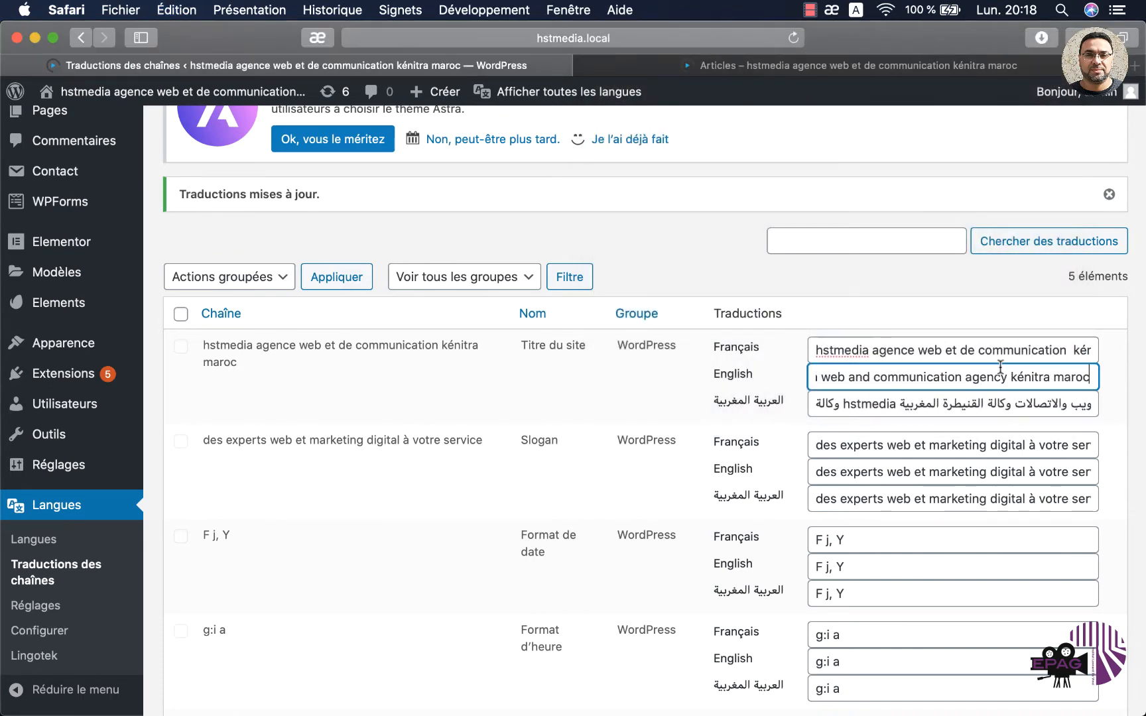
# - Translate the French slogan into Anglais in Mate and set its English translation to "web and digital marketing experts at your service"
pyautogui.scroll(-3, 985, 377)
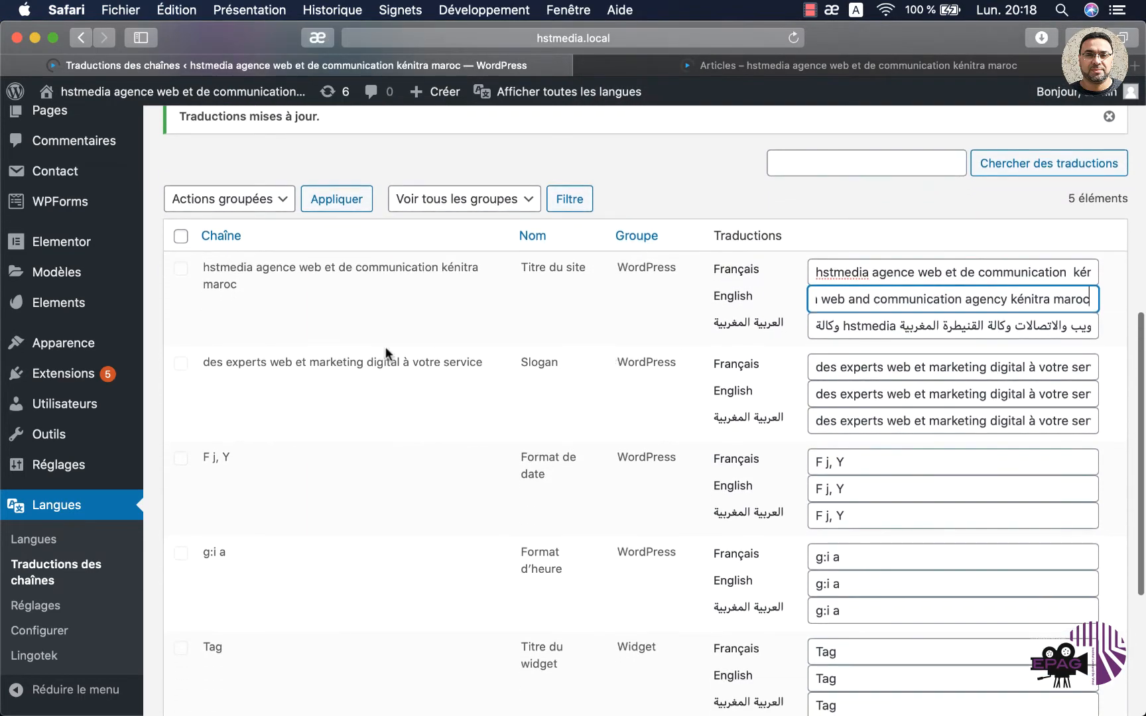
pyautogui.tripleClick(848, 366)
pyautogui.press('super+c')
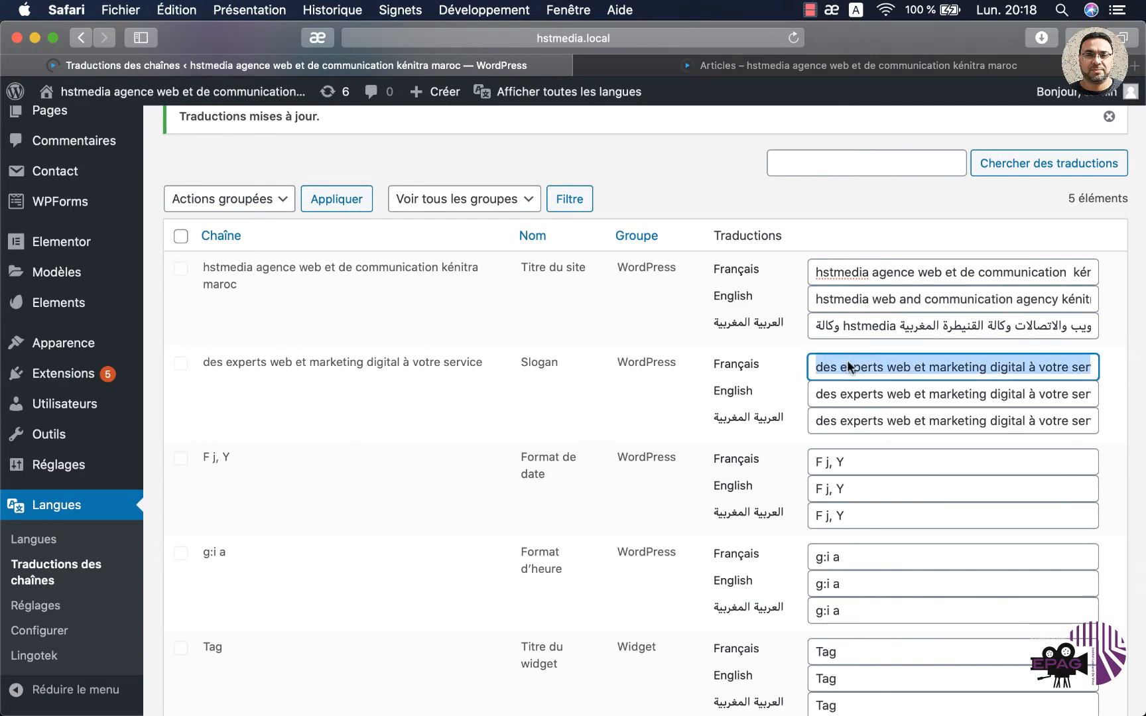
pyautogui.click(833, 10)
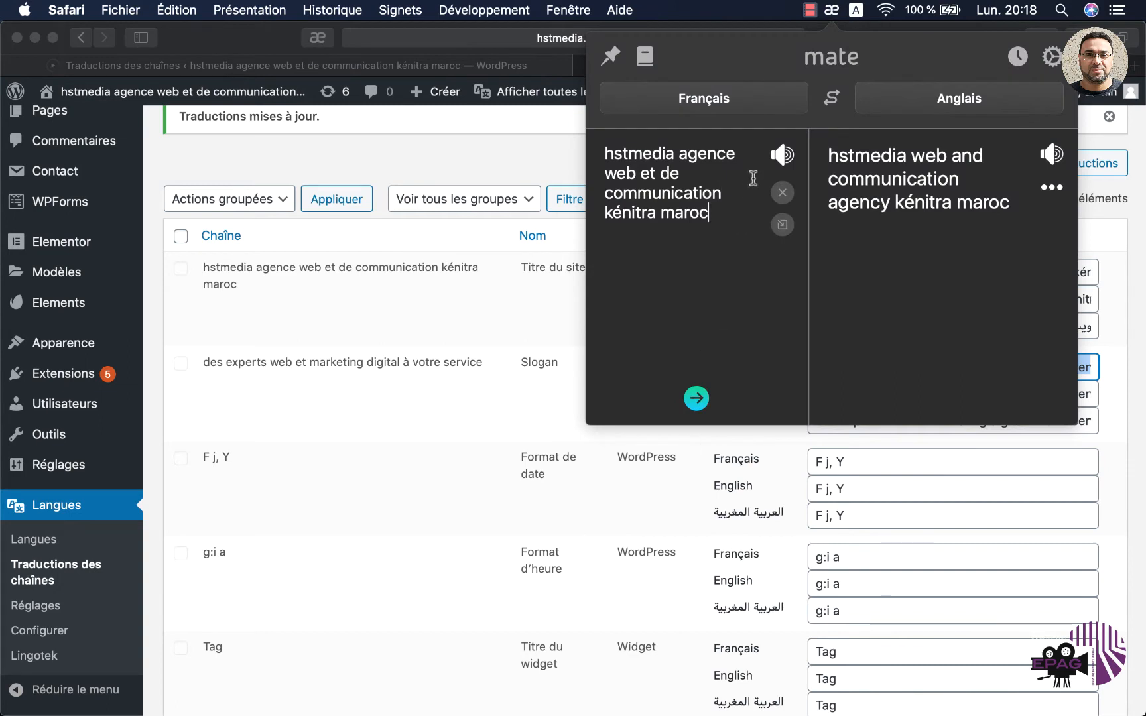
pyautogui.moveTo(717, 224); pyautogui.dragTo(582, 109)
pyautogui.press('BackSpace')
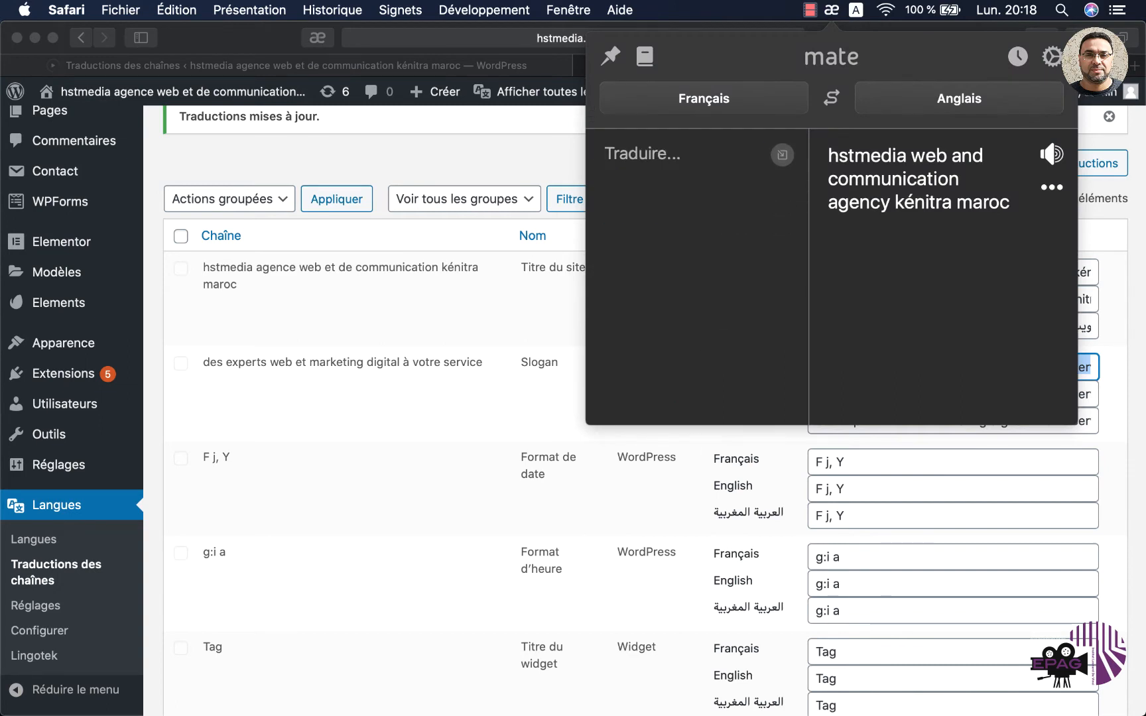
pyautogui.press('super+v')
pyautogui.click(696, 398)
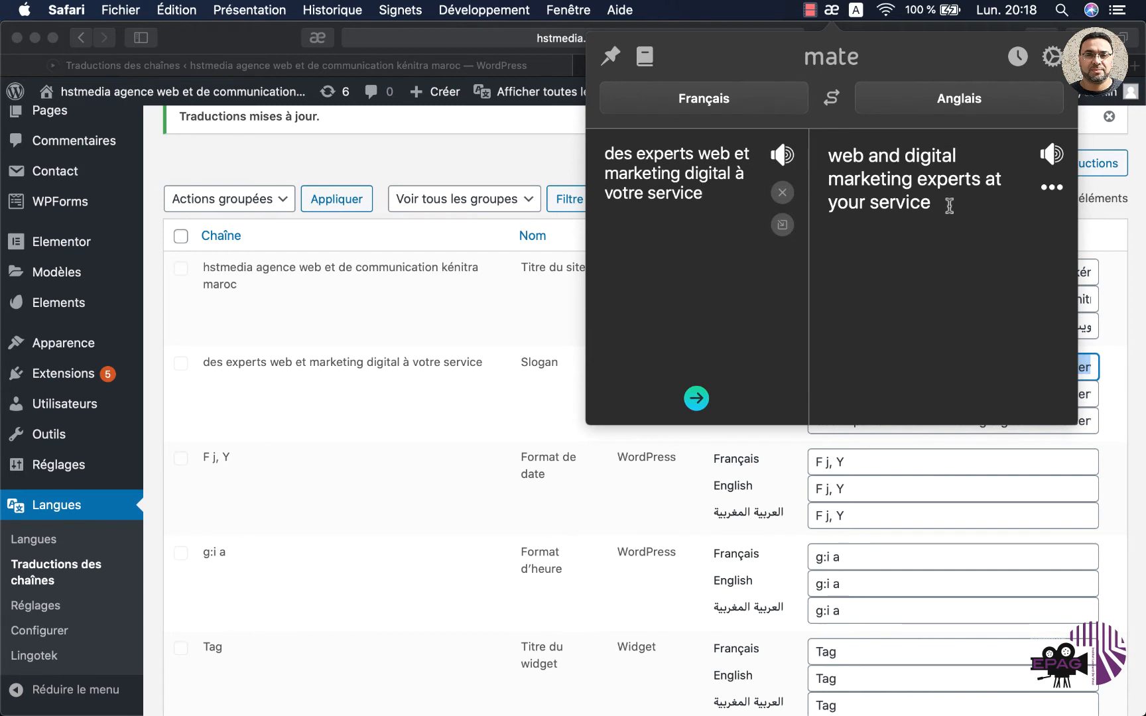
pyautogui.moveTo(949, 205); pyautogui.dragTo(829, 156)
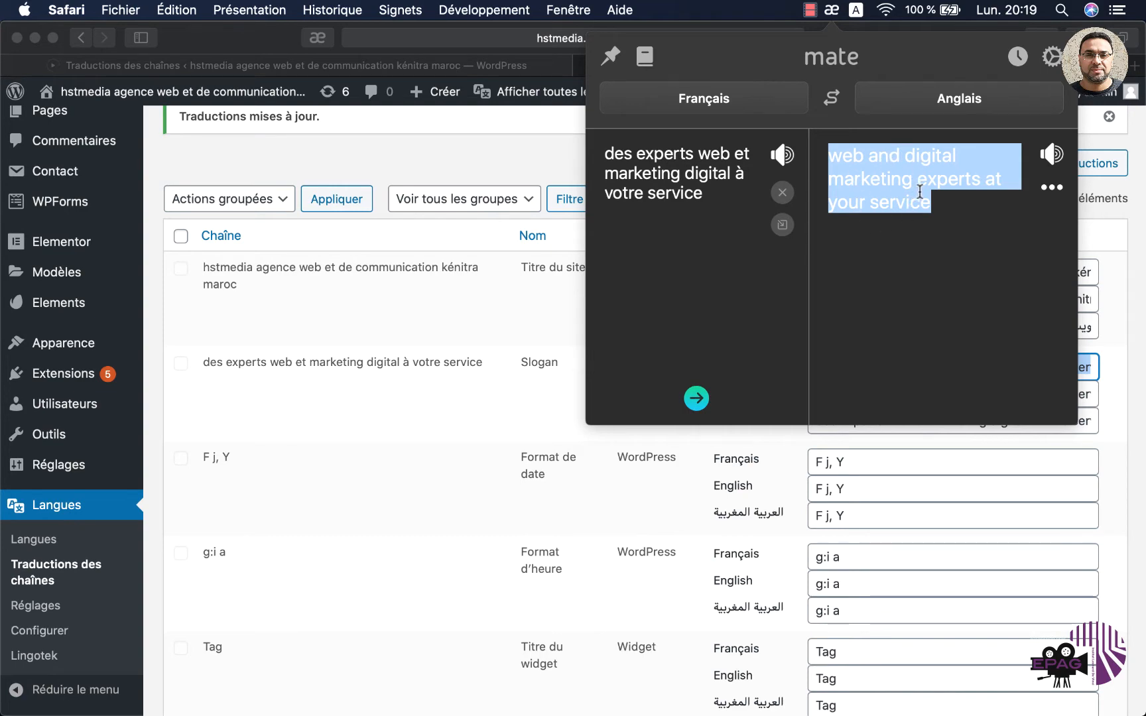
pyautogui.press('super+c')
pyautogui.press('super+v')
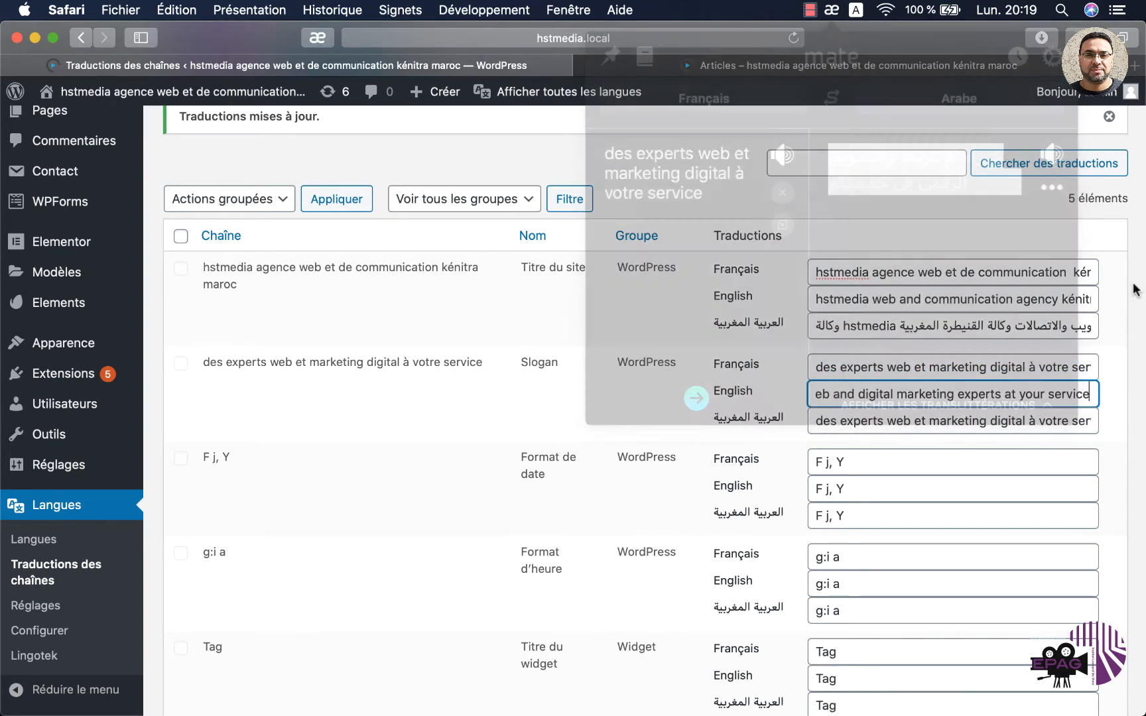
# - Set the slogan's Moroccan Arabic translation to "خبراء الإنترنت والتسويق الرقمي في خدمتكم"
pyautogui.tripleClick(895, 420)
pyautogui.press('super+v')
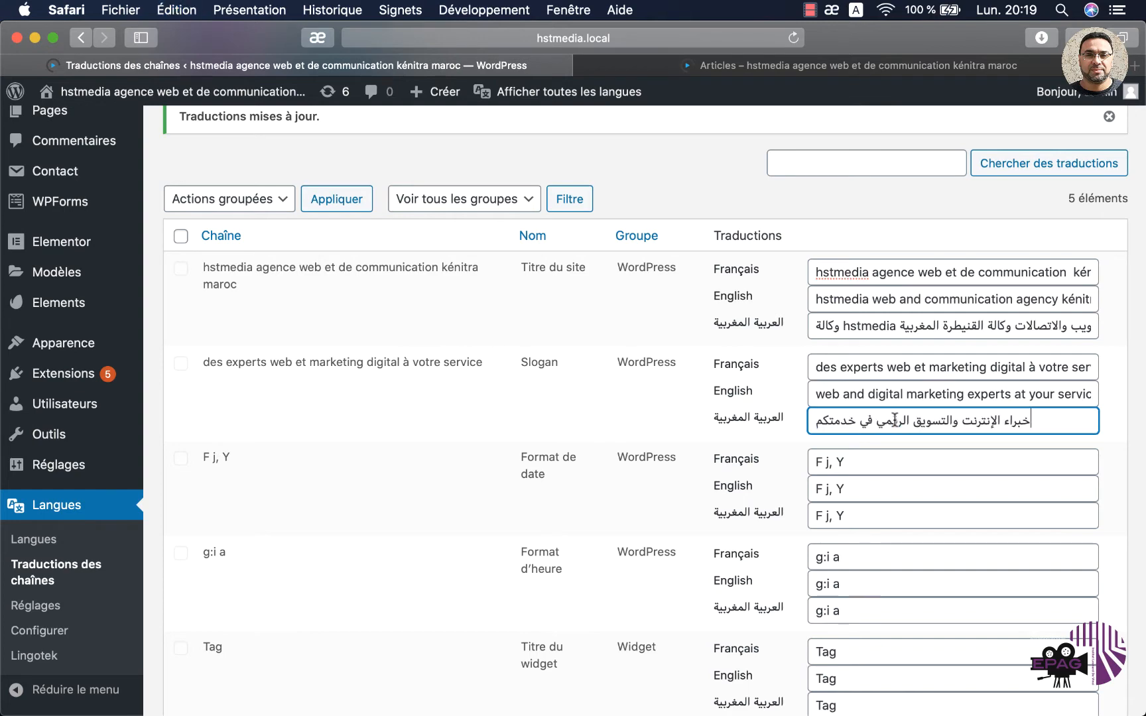
pyautogui.click(1114, 439)
# - Check the date format, time format and Tag widget title translations, and apply the string translations
pyautogui.scroll(-1, 1116, 440)
pyautogui.scroll(-2, 1116, 440)
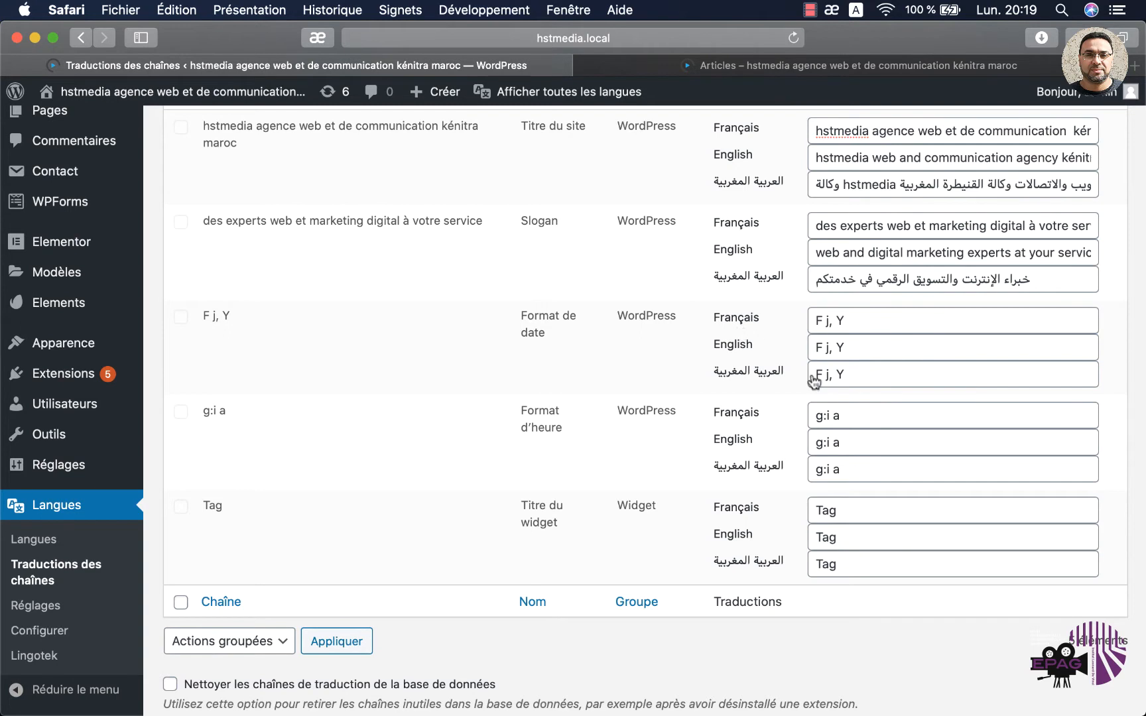
pyautogui.scroll(-2, 814, 384)
pyautogui.moveTo(842, 385); pyautogui.dragTo(807, 386)
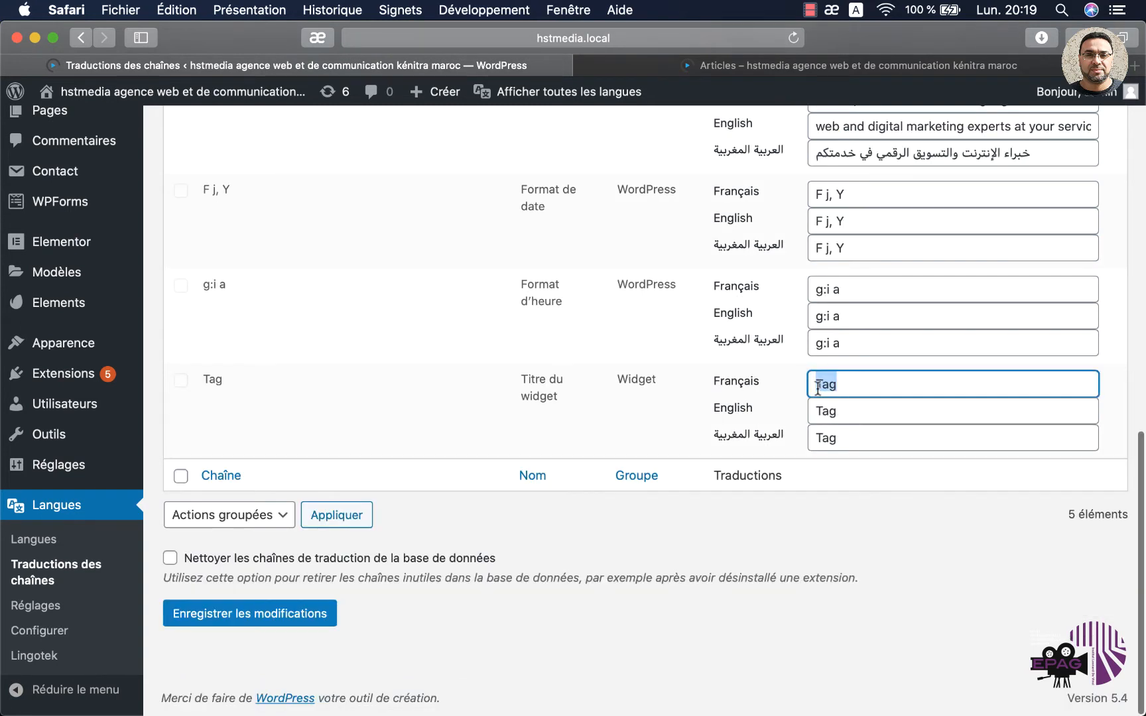
pyautogui.click(845, 388)
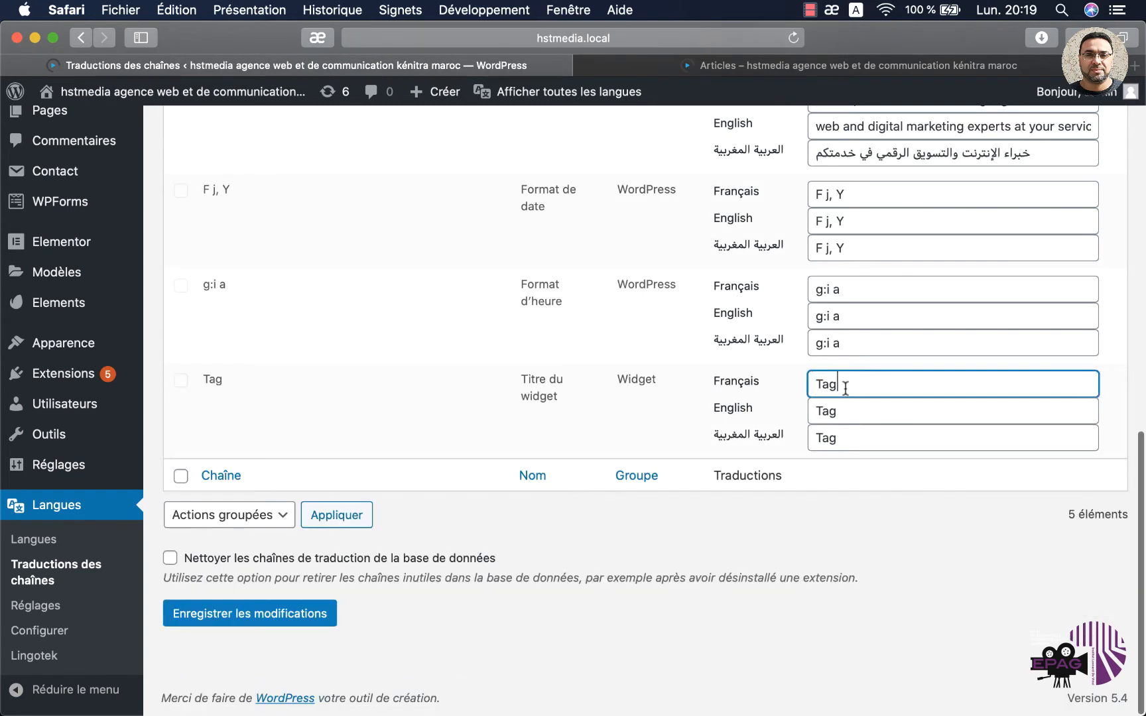
pyautogui.click(822, 416)
pyautogui.click(825, 442)
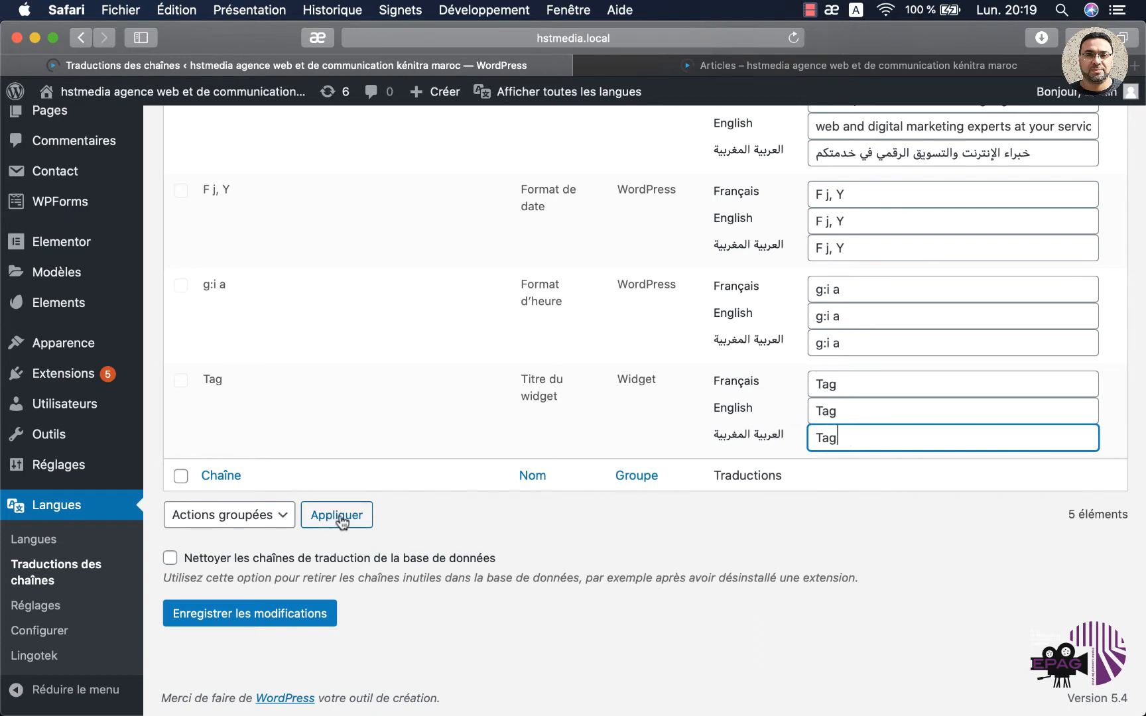
pyautogui.click(342, 515)
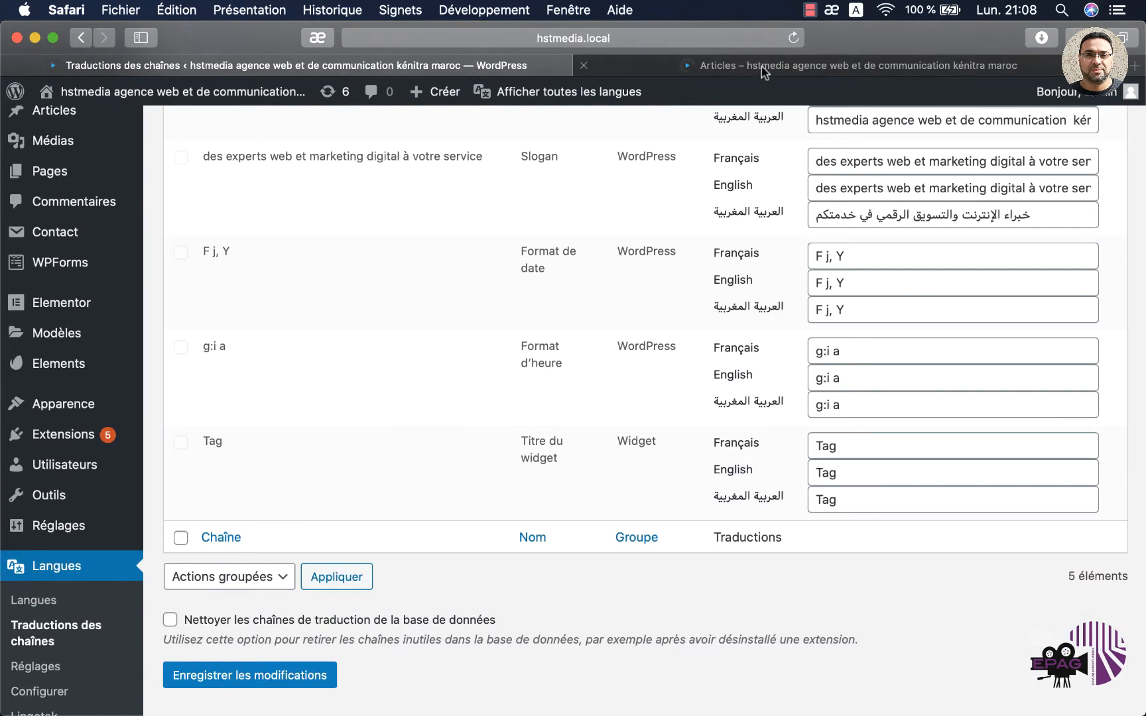
# - Reload the site's Articles page to inspect its header and sidebar, and return to Traductions des chaînes to review the translated strings
pyautogui.click(763, 67)
pyautogui.click(794, 39)
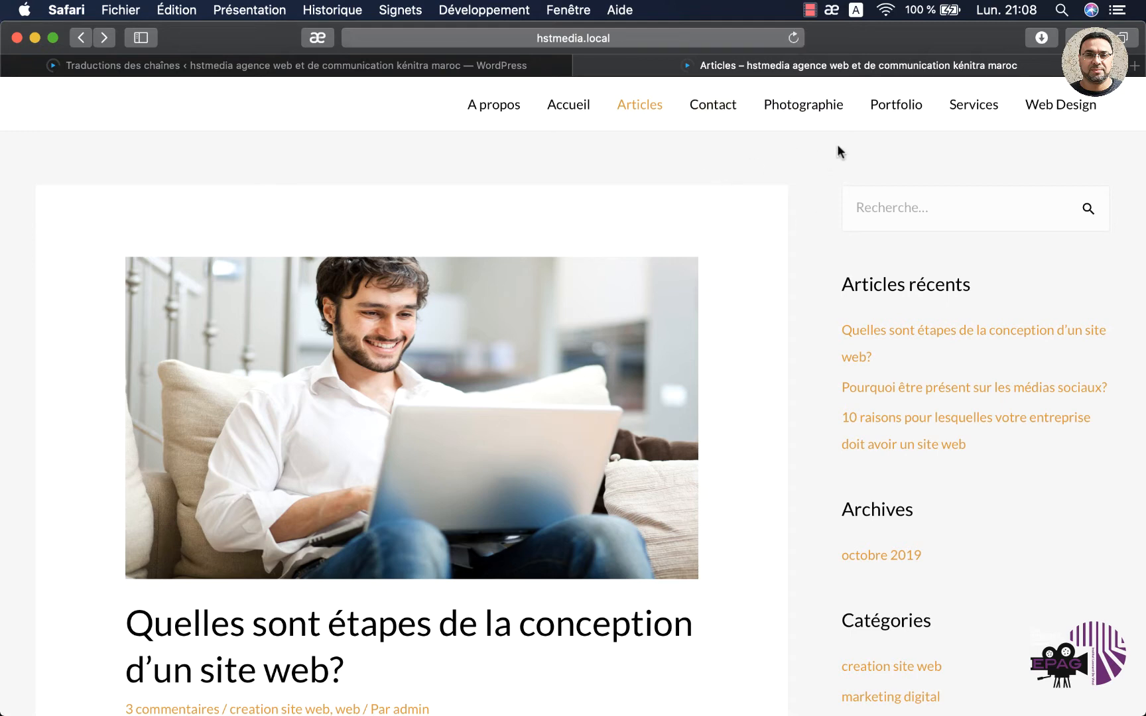
pyautogui.click(458, 65)
pyautogui.scroll(10, 459, 245)
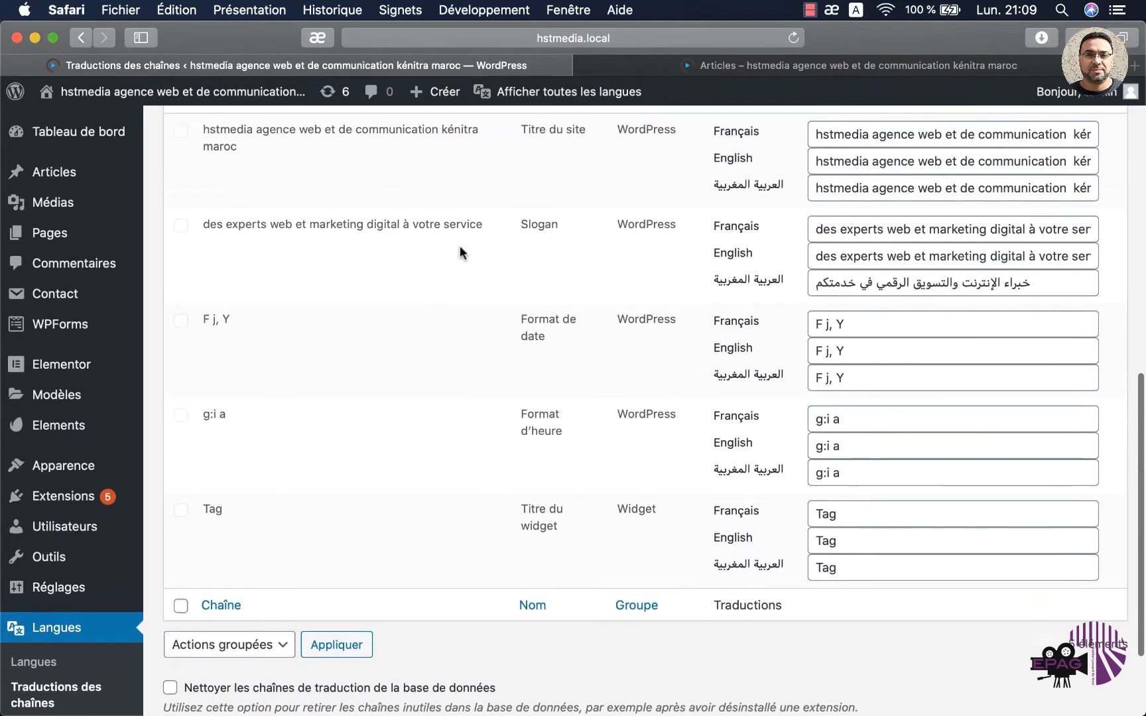
pyautogui.scroll(4, 460, 246)
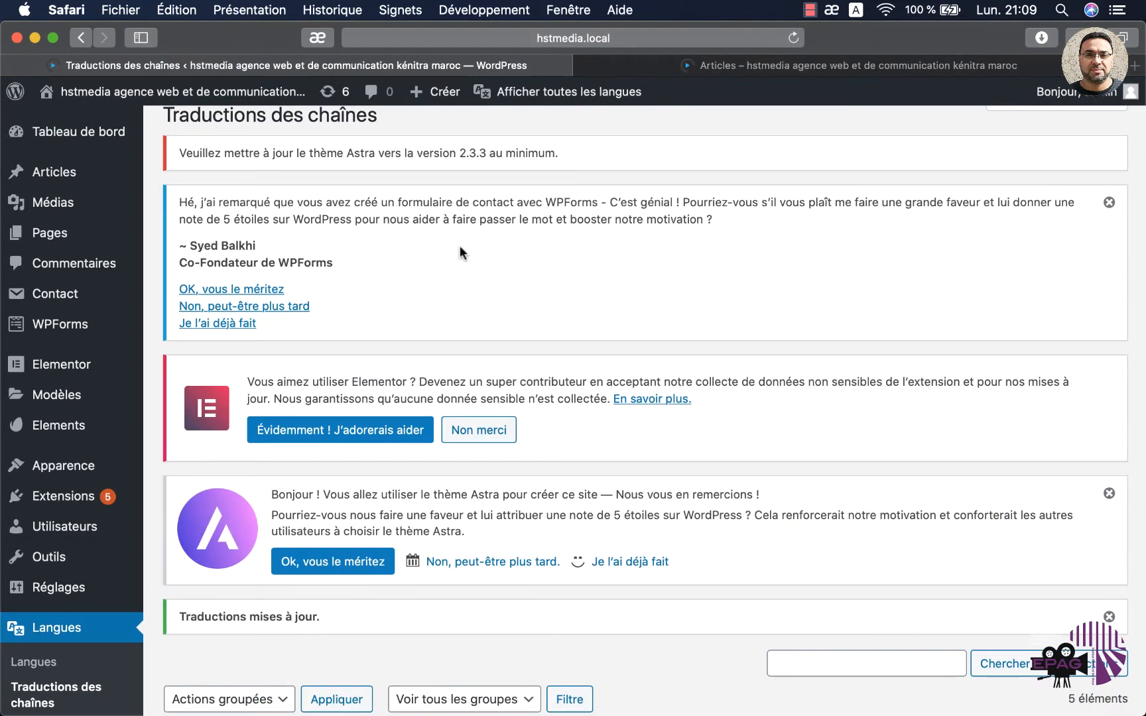
# - Open the Widgets page of the theme's appearance settings and examine the available widgets and the Colonne latérale principale area
pyautogui.moveTo(91, 478)
pyautogui.scroll(-5, 91, 482)
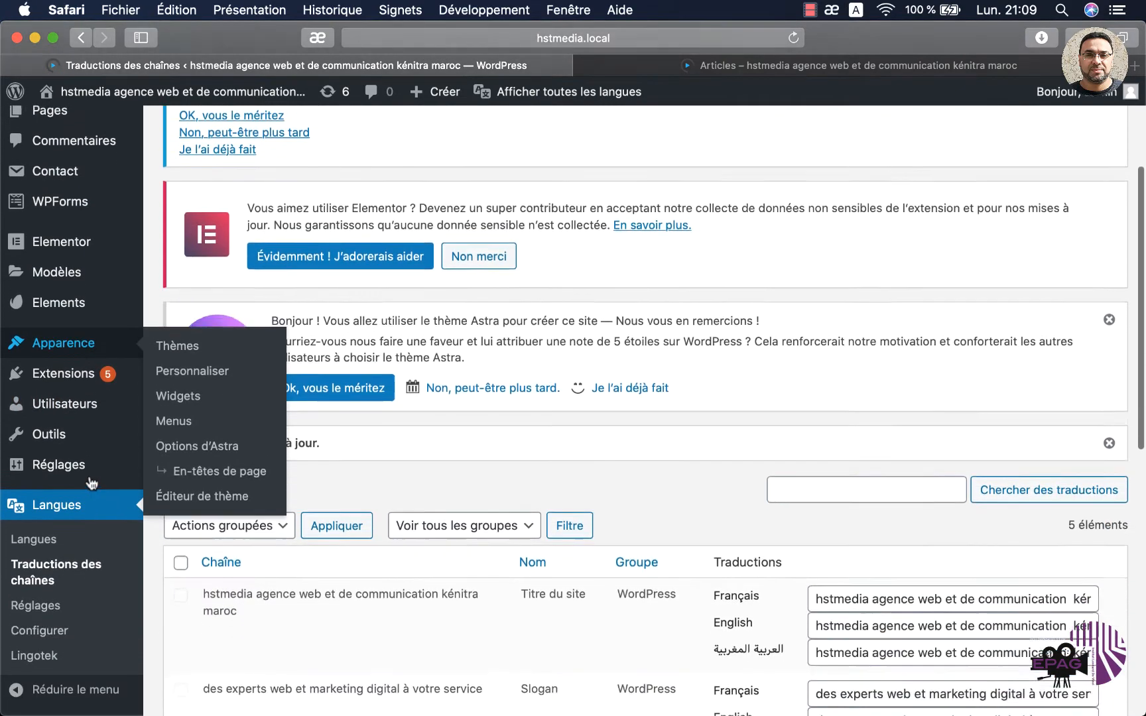
pyautogui.moveTo(93, 433)
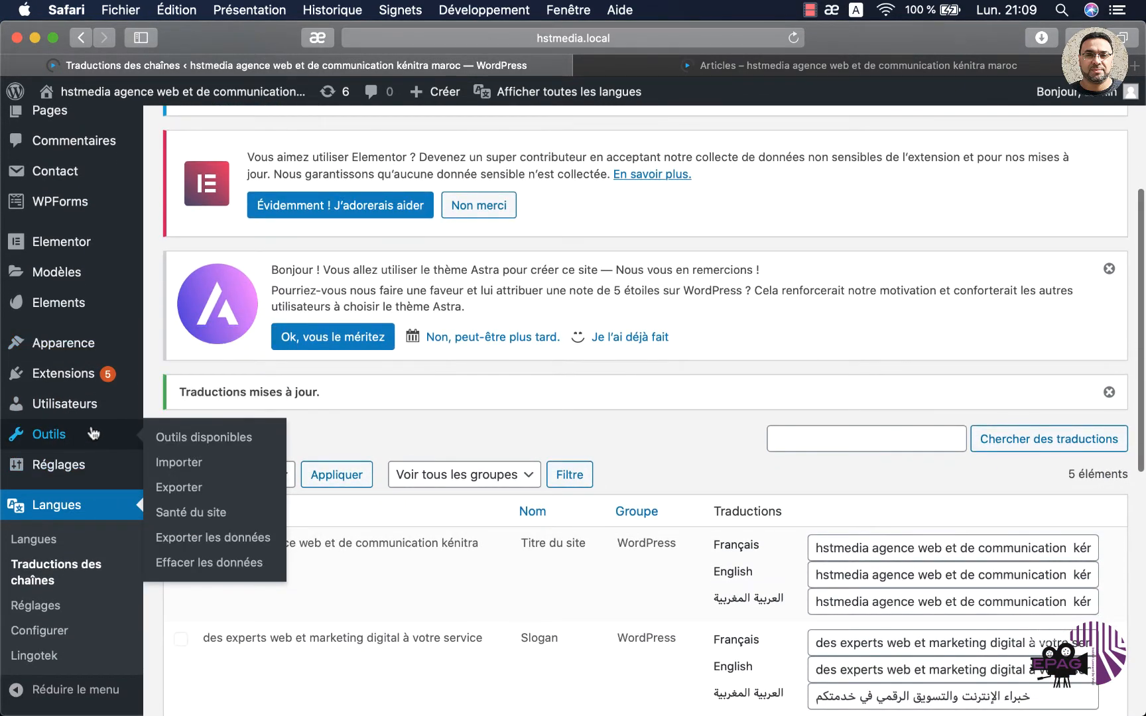
pyautogui.moveTo(64, 345)
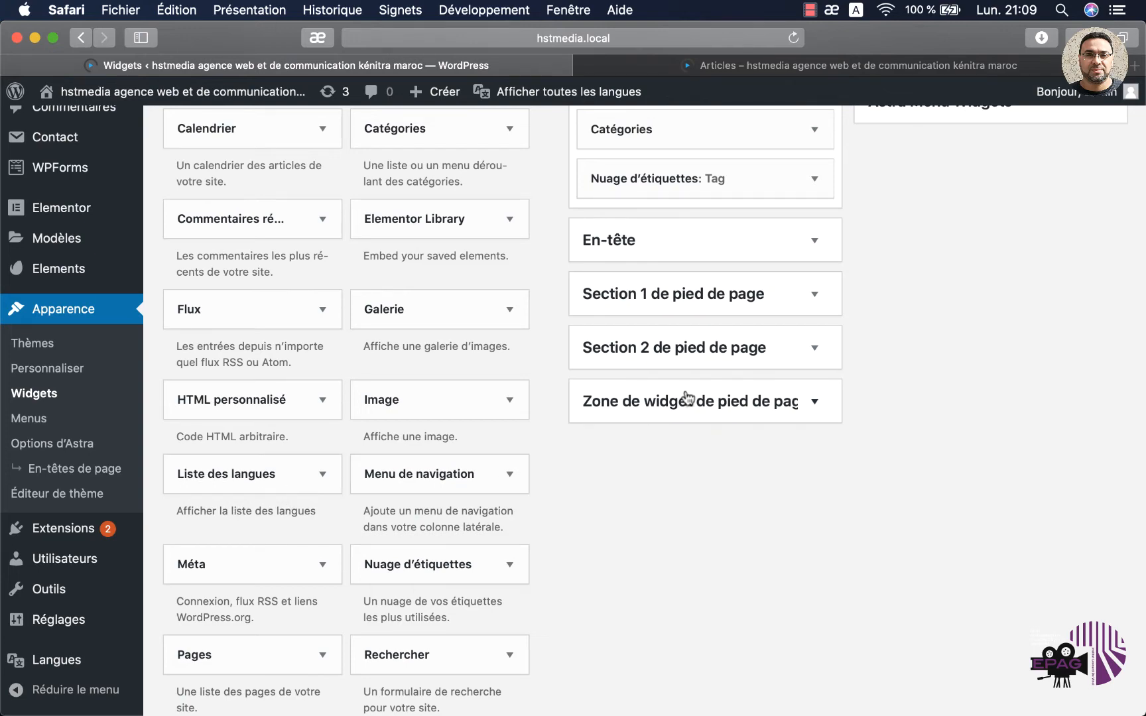
pyautogui.scroll(5, 685, 398)
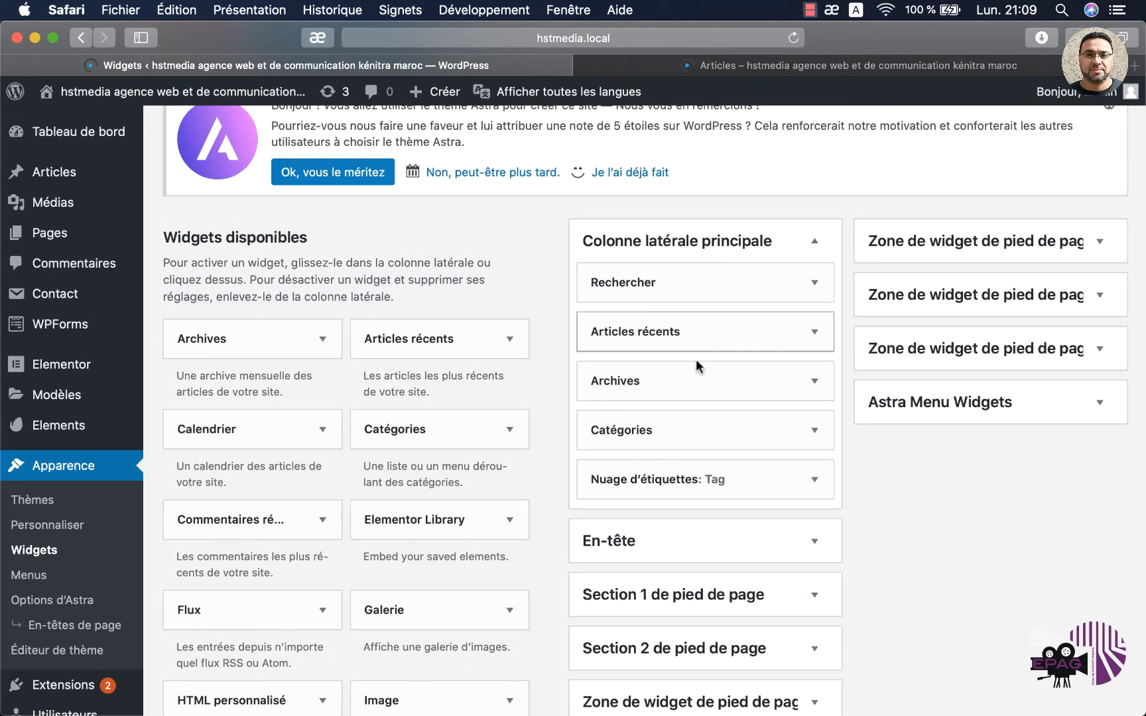
# - Collapse the Colonne latérale principale area and examine the En-tête widget area and the other widget zones
pyautogui.click(819, 239)
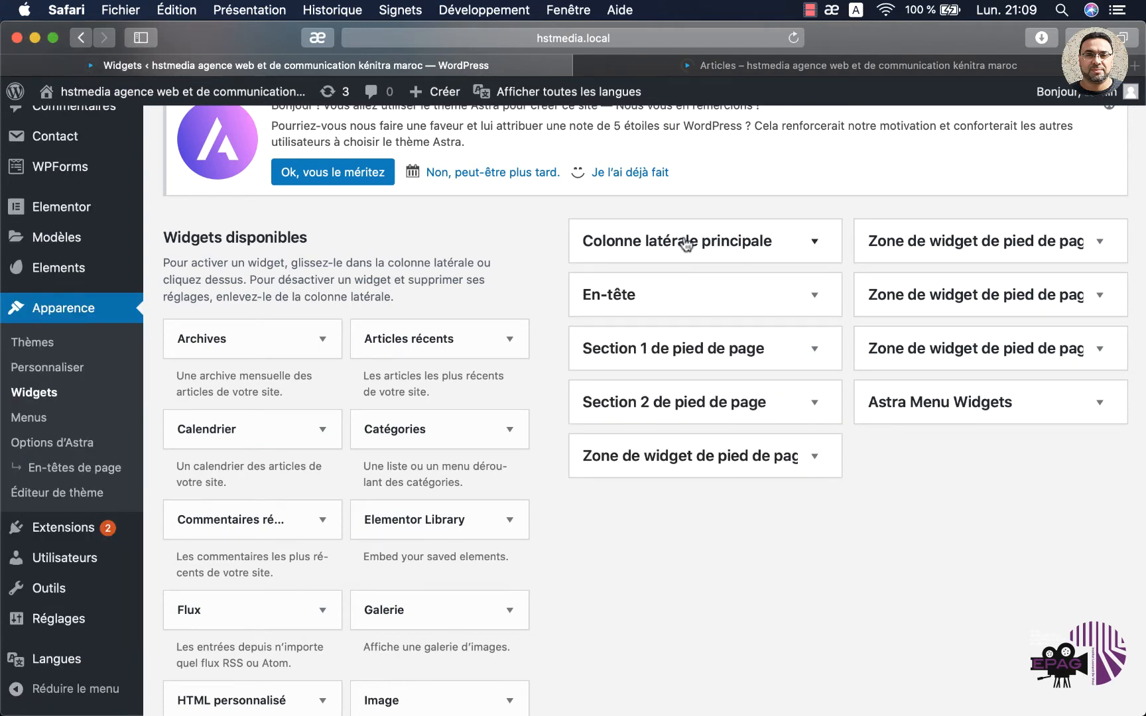
pyautogui.click(810, 297)
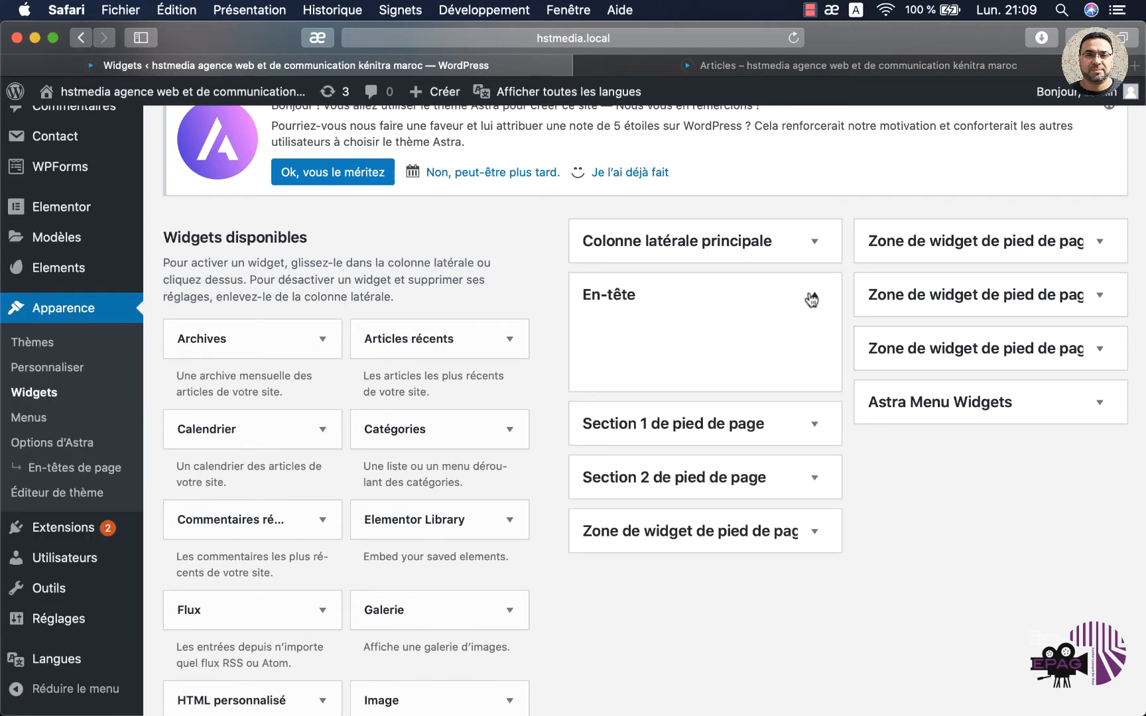
pyautogui.click(811, 298)
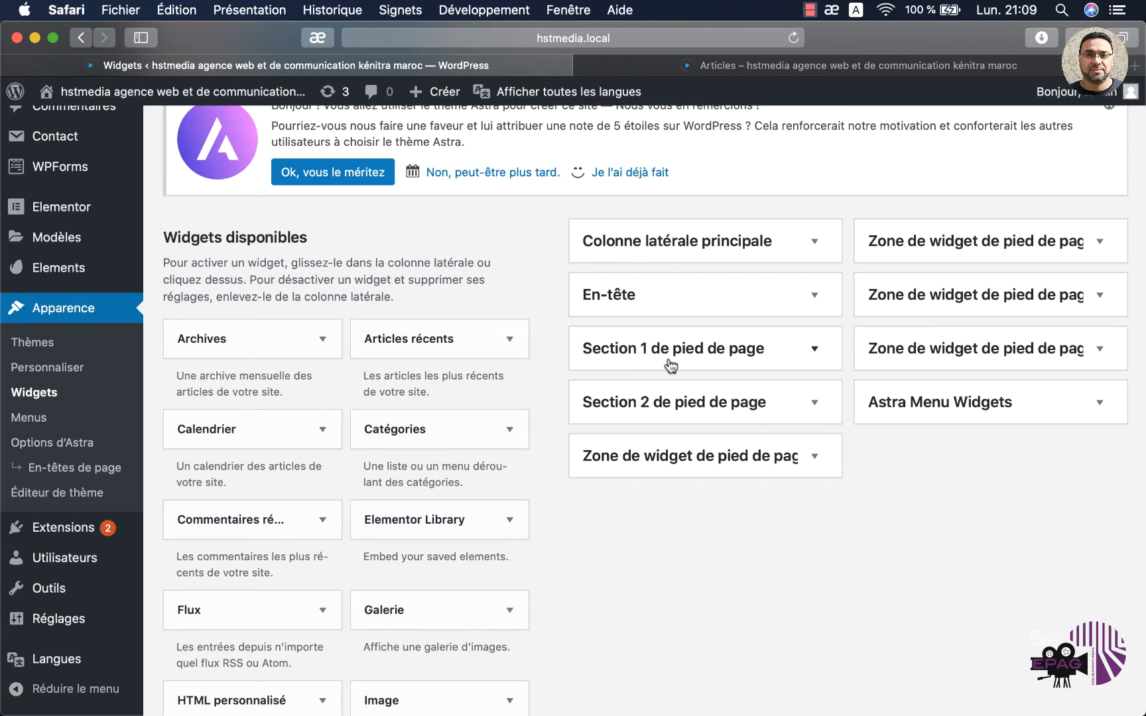
pyautogui.scroll(1, 696, 494)
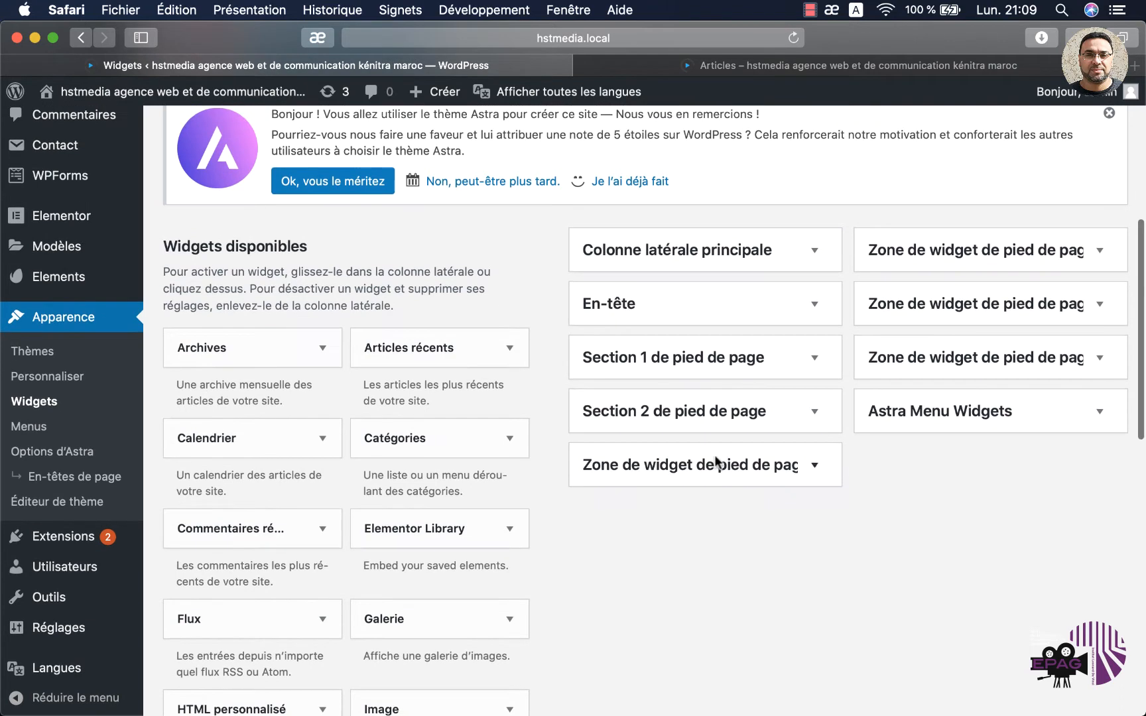
# - Add the Liste des langues widget at the start of the Colonne latérale principale area and title it "Langue"
pyautogui.click(809, 264)
pyautogui.scroll(-5, 669, 262)
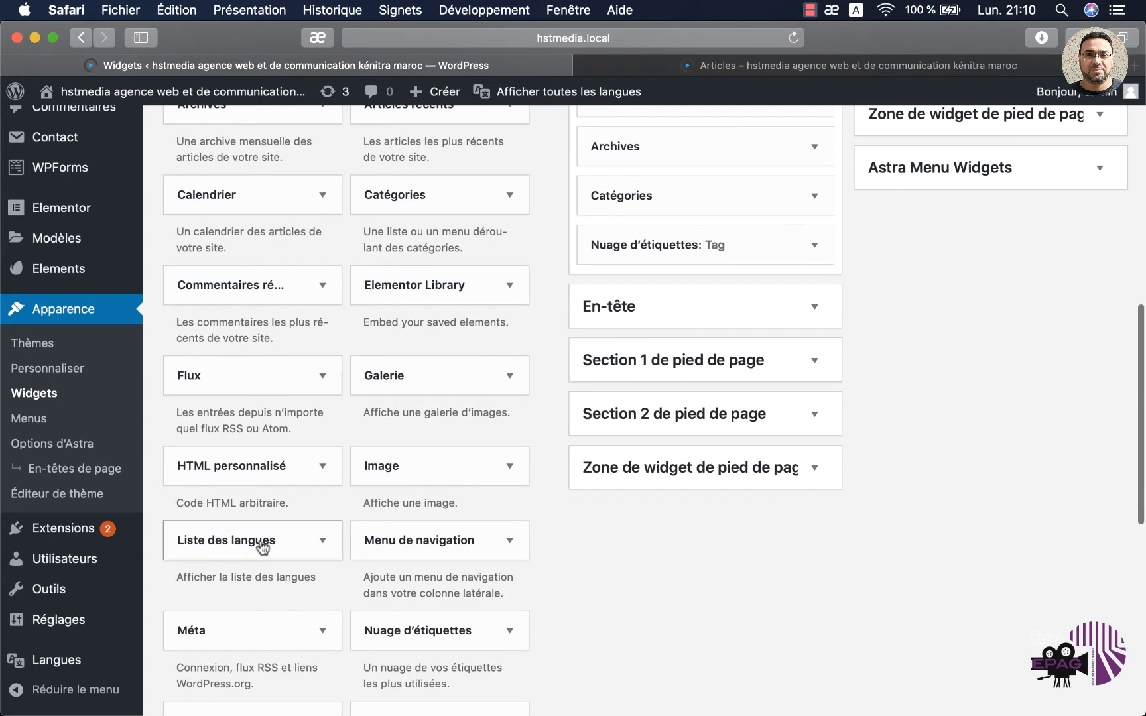
pyautogui.moveTo(263, 545); pyautogui.dragTo(617, 252)
pyautogui.write('Langue')
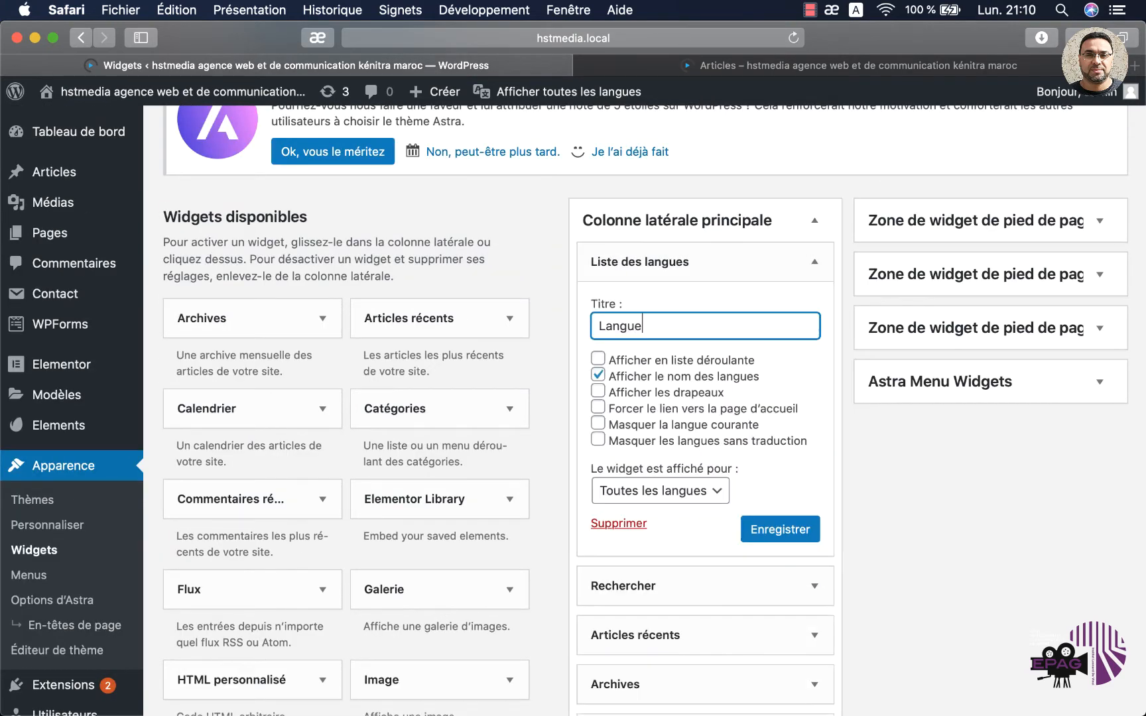
# - Enable Afficher les drapeaux in the Liste des langues widget, save it, and reload the site's Articles page to check the sidebar
pyautogui.click(847, 462)
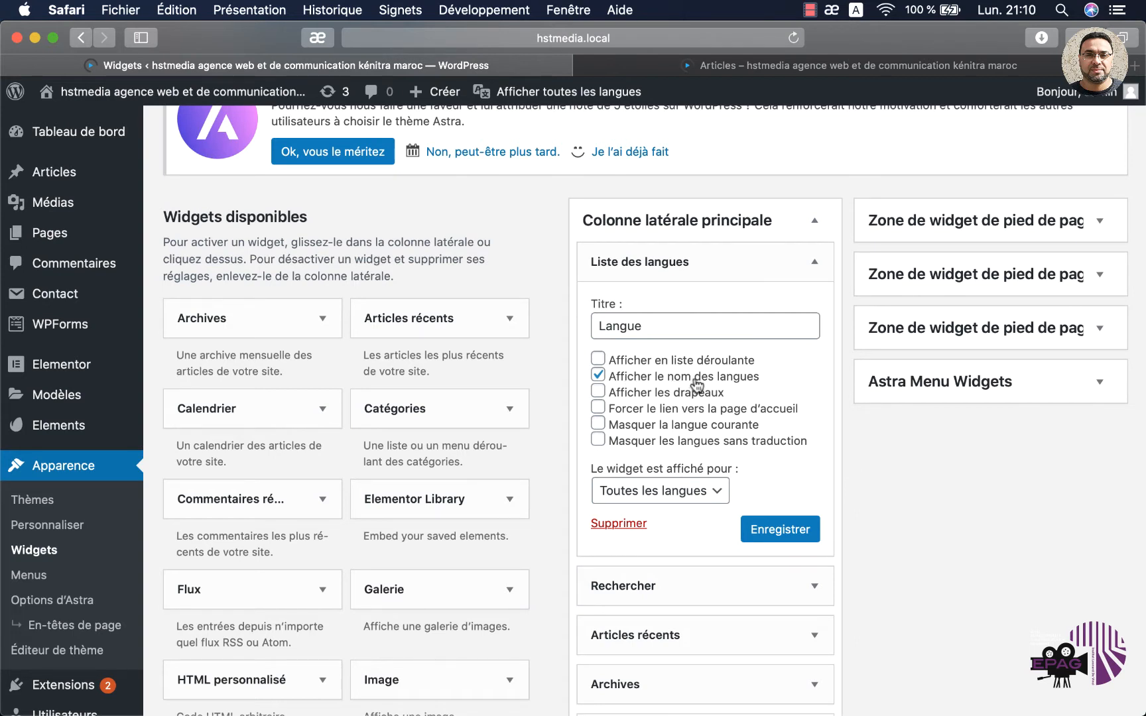
pyautogui.click(607, 395)
pyautogui.click(784, 533)
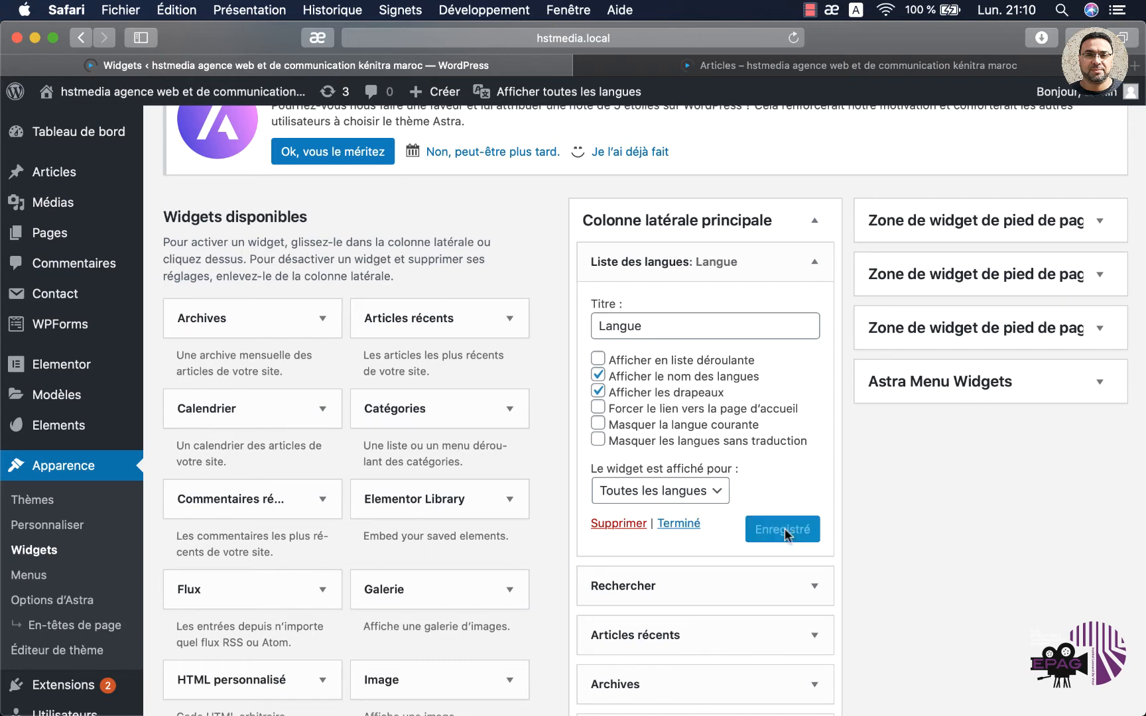
pyautogui.click(783, 65)
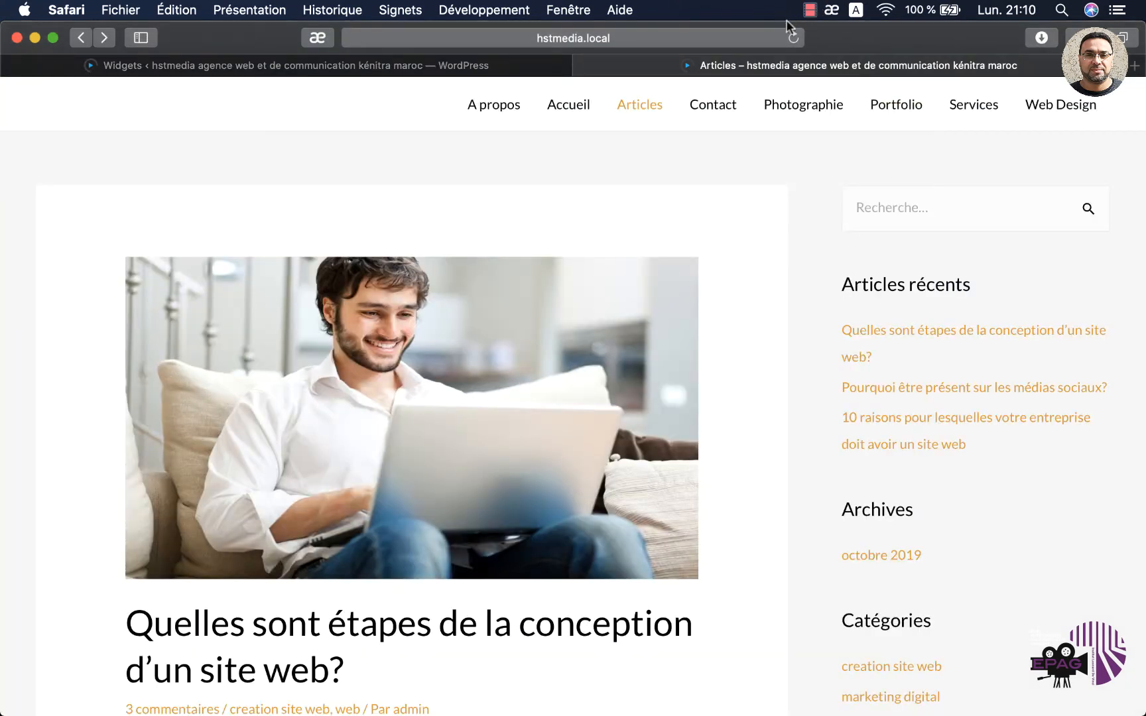
pyautogui.click(796, 38)
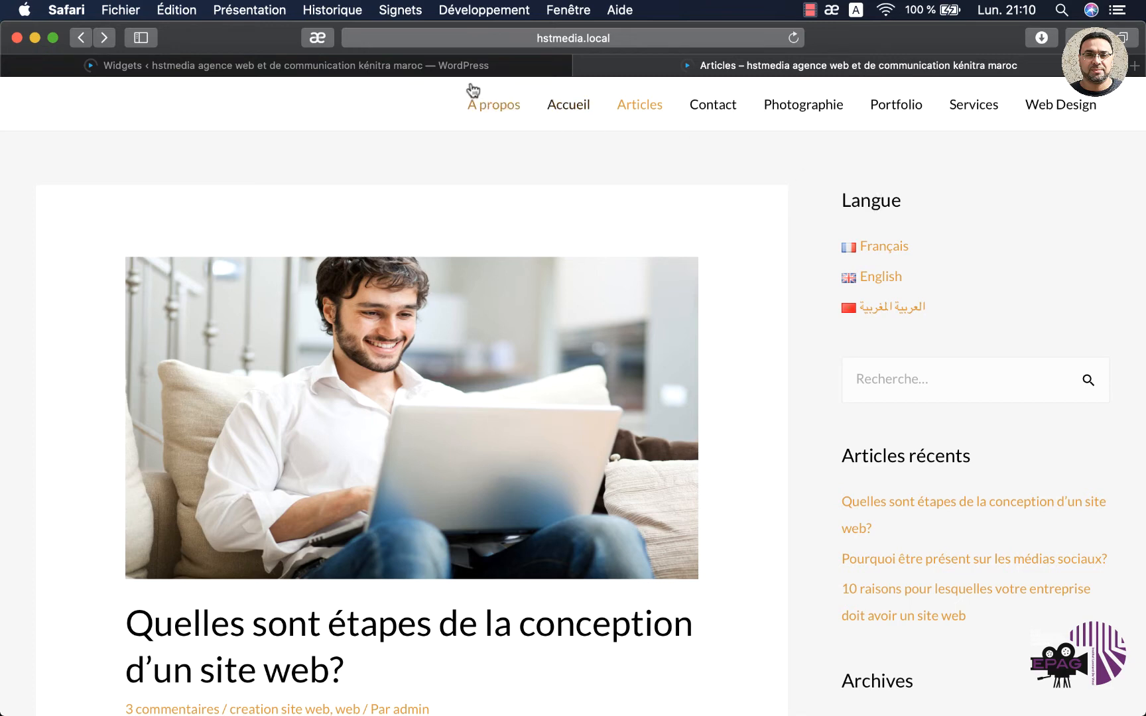
# - Clear the title of the Liste des langues widget, save it, and return to the Articles page to check the sidebar
pyautogui.click(462, 65)
pyautogui.moveTo(665, 323); pyautogui.dragTo(533, 323)
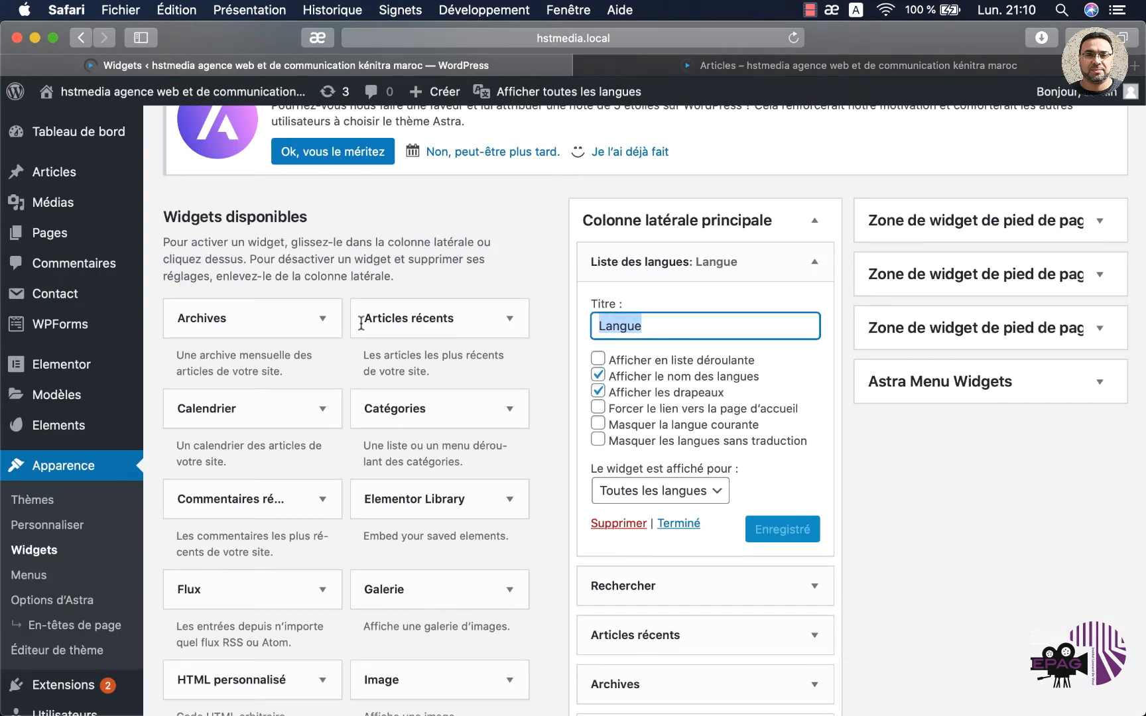
pyautogui.press('BackSpace')
pyautogui.click(780, 529)
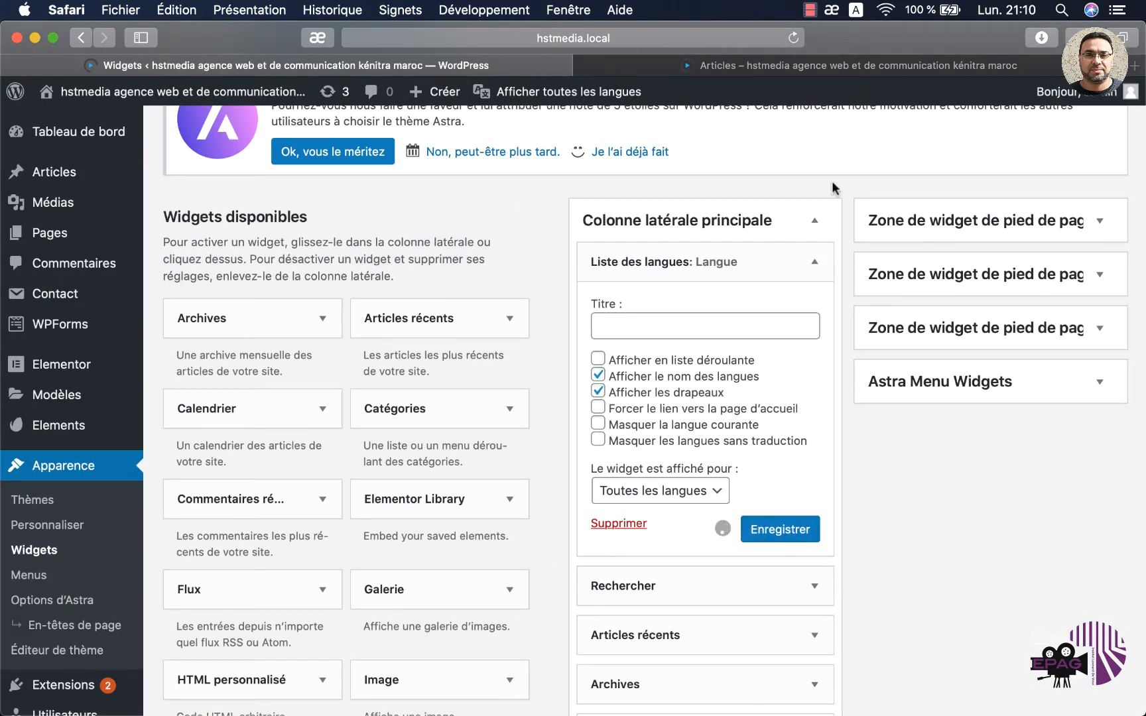
pyautogui.click(860, 69)
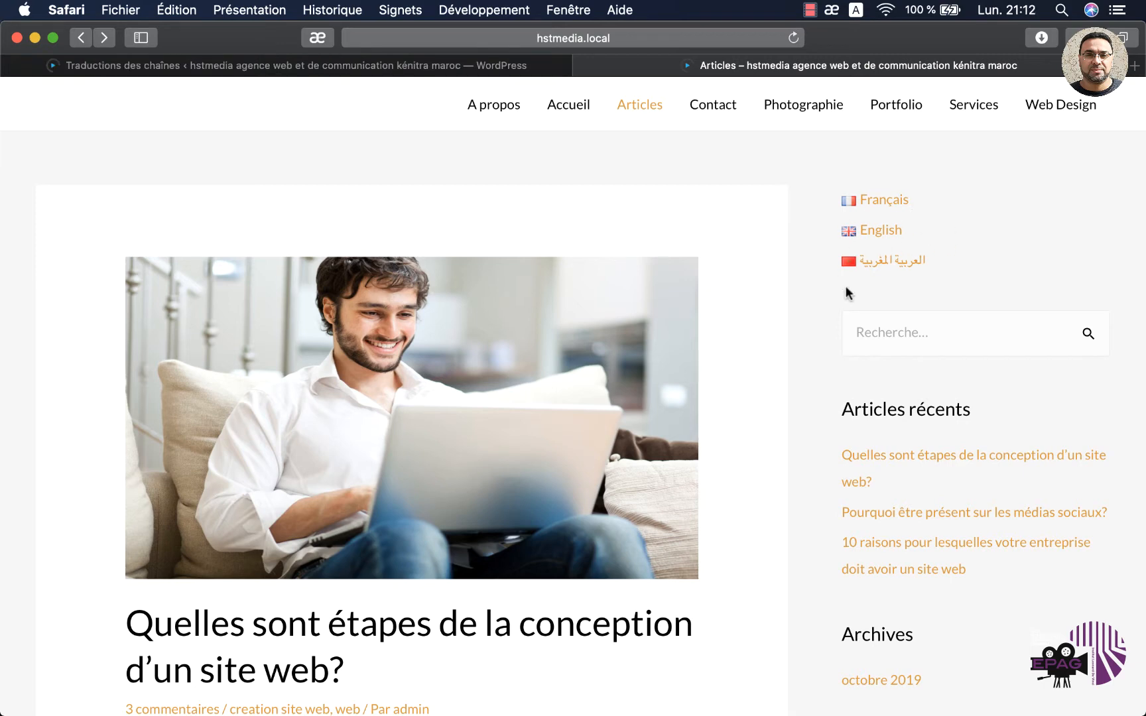
# - Test the sidebar language switcher by opening the English version, returning to the Articles page, and choosing Moroccan Arabic
pyautogui.click(877, 231)
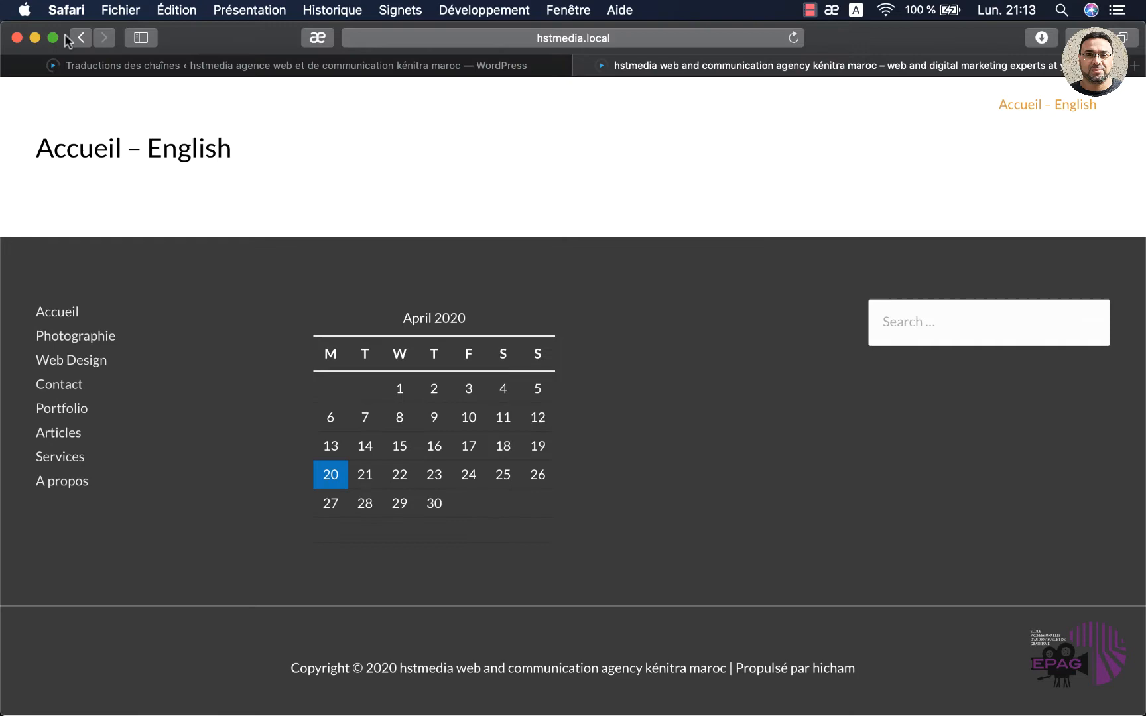
pyautogui.click(80, 38)
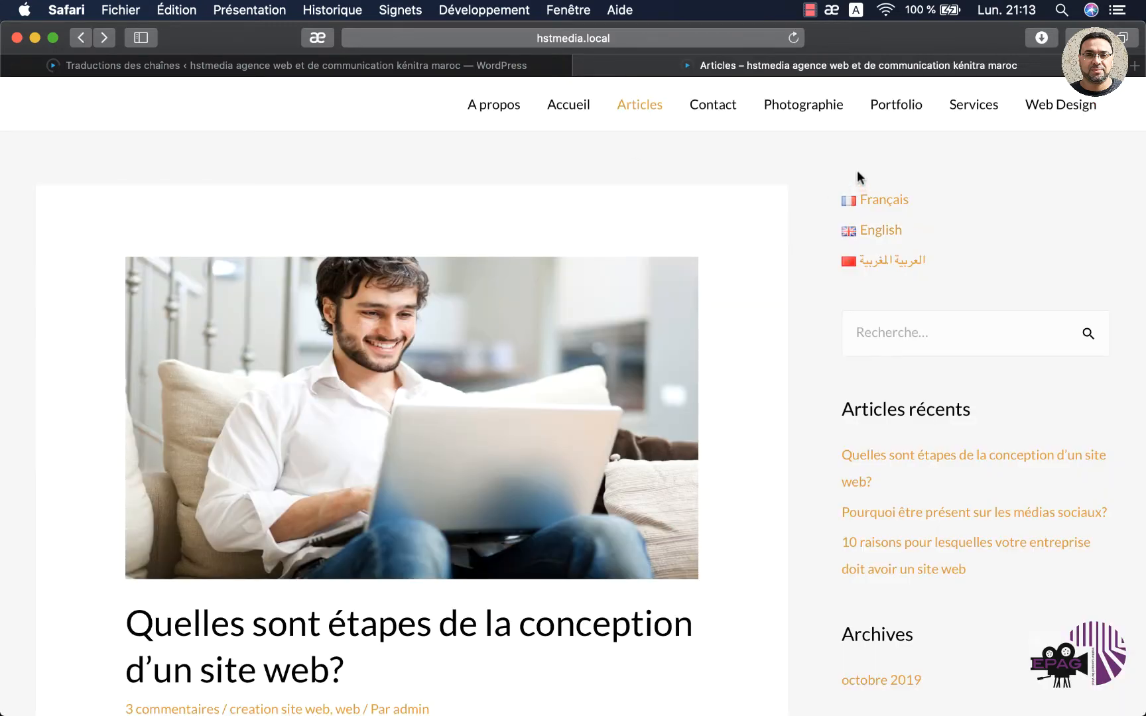
pyautogui.click(902, 261)
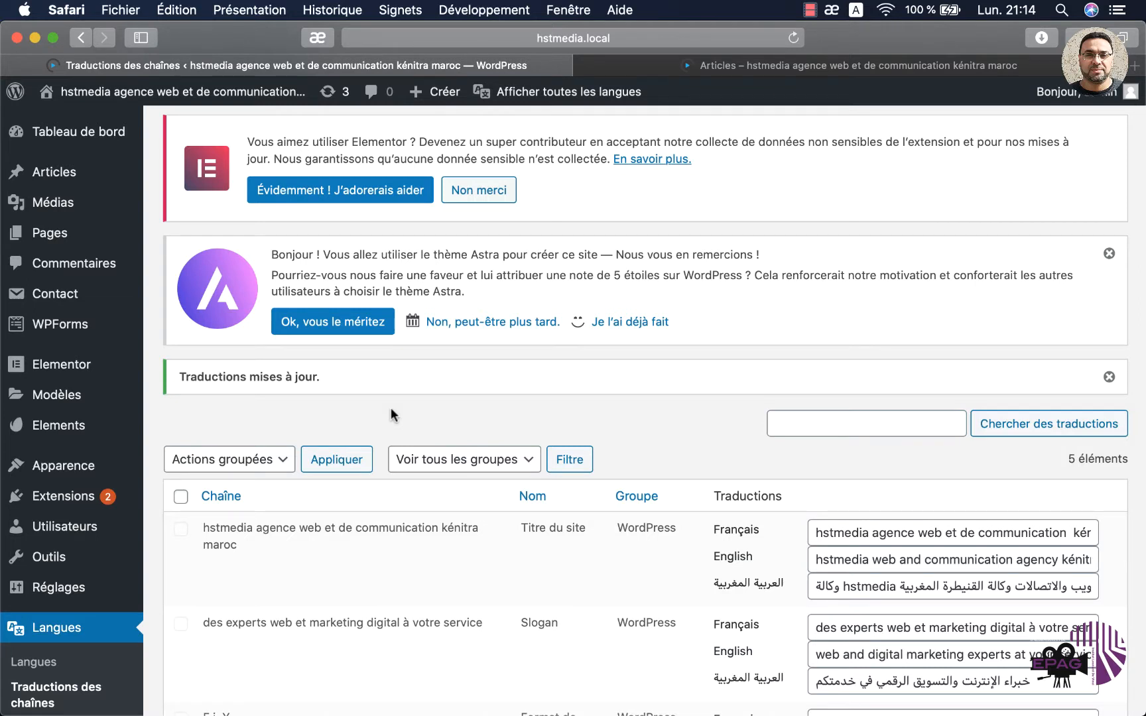
# - In the post categories, add the English category "Others" as the translation of the French category "autres"
pyautogui.moveTo(89, 173)
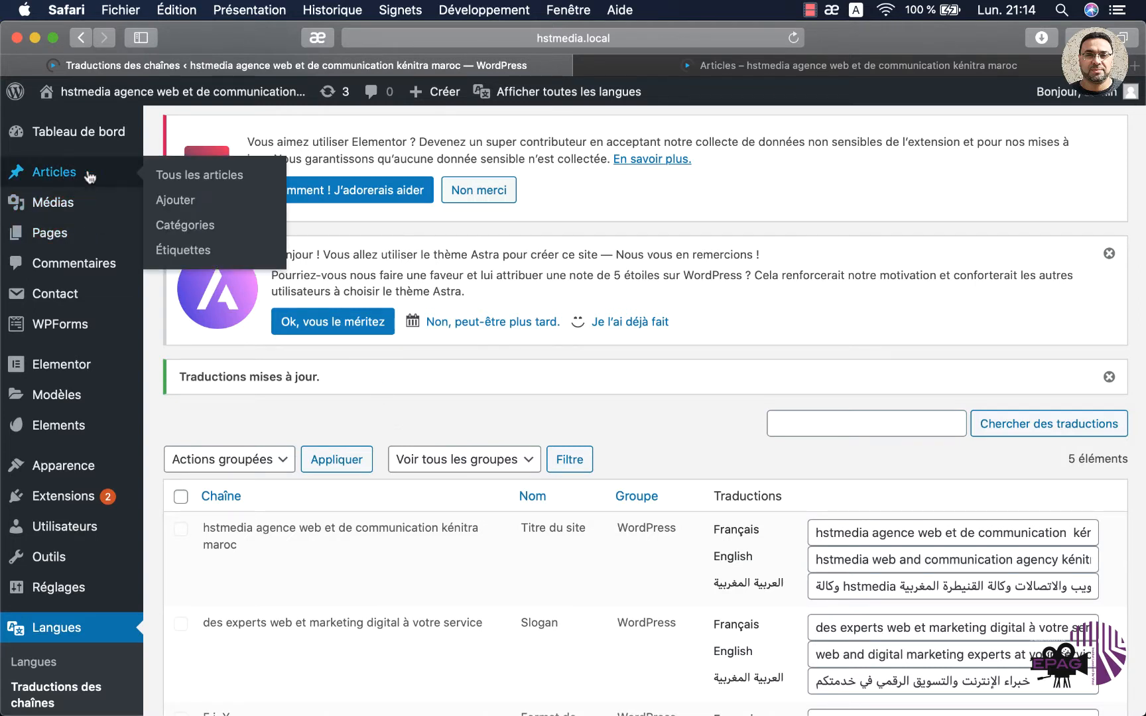
pyautogui.click(198, 226)
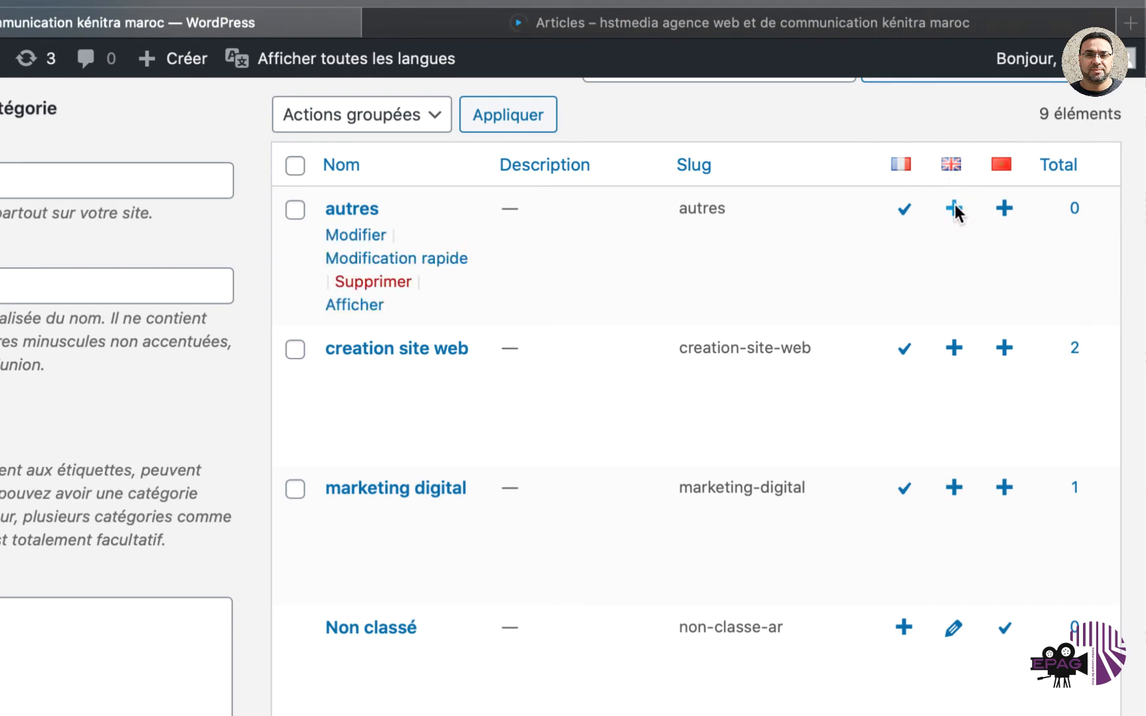
pyautogui.click(40, 185)
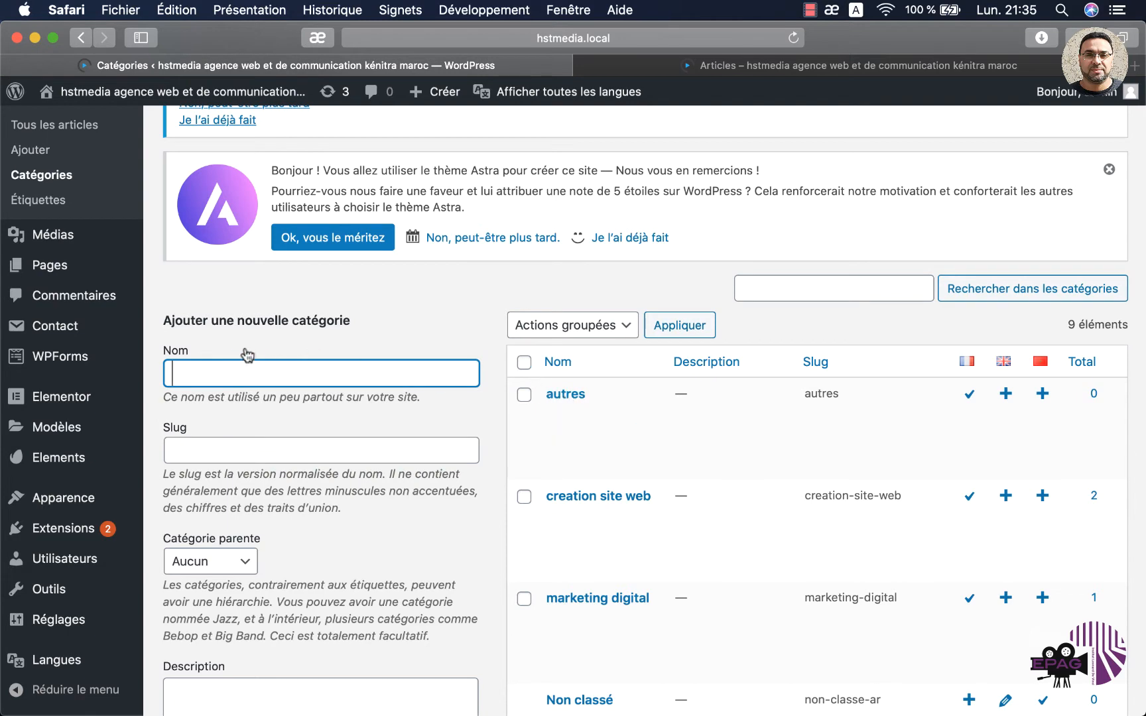
pyautogui.write('Others')
pyautogui.scroll(-3, 187, 309)
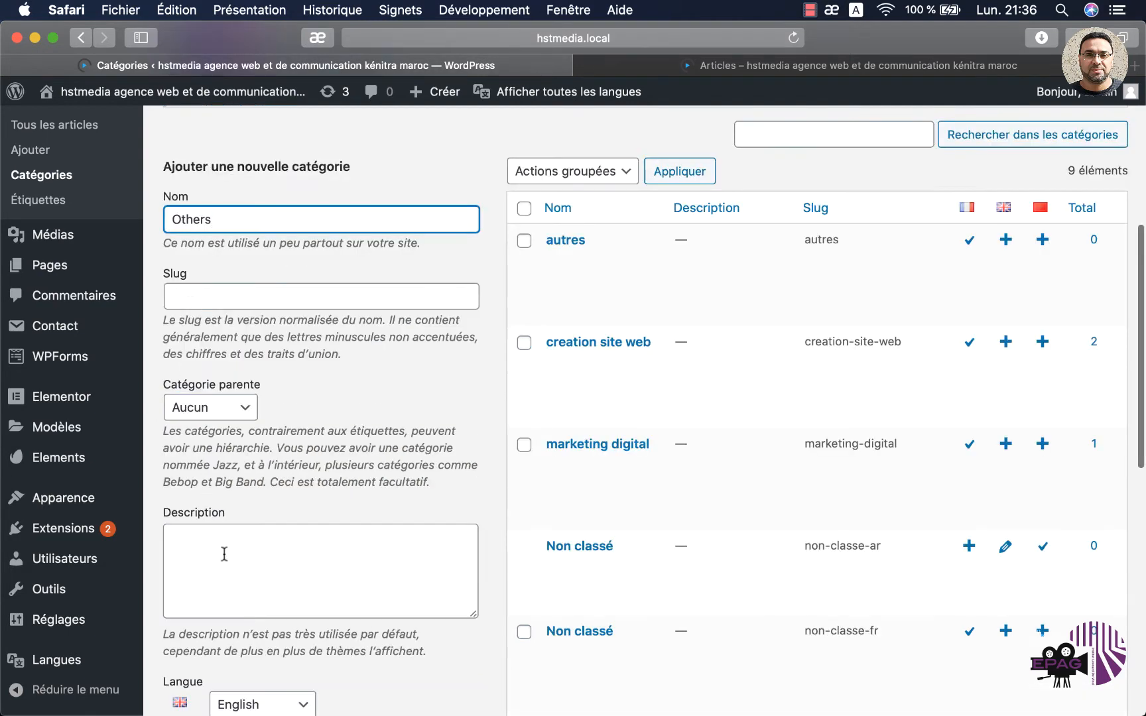
pyautogui.scroll(-8, 225, 554)
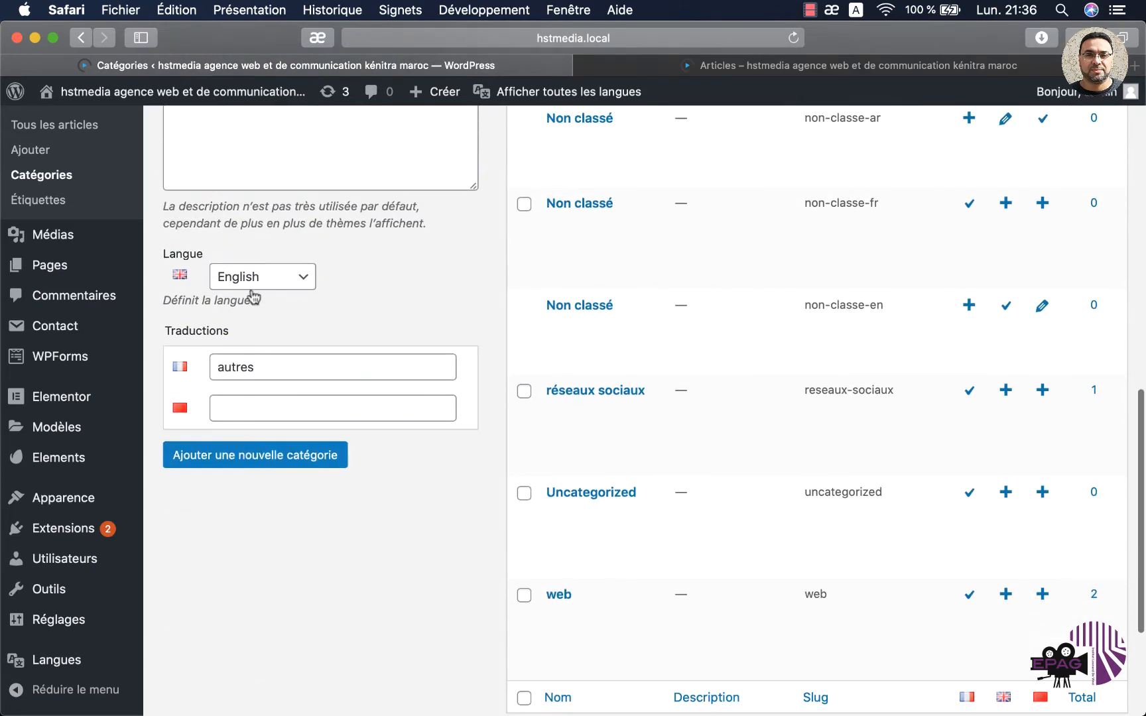
pyautogui.click(235, 404)
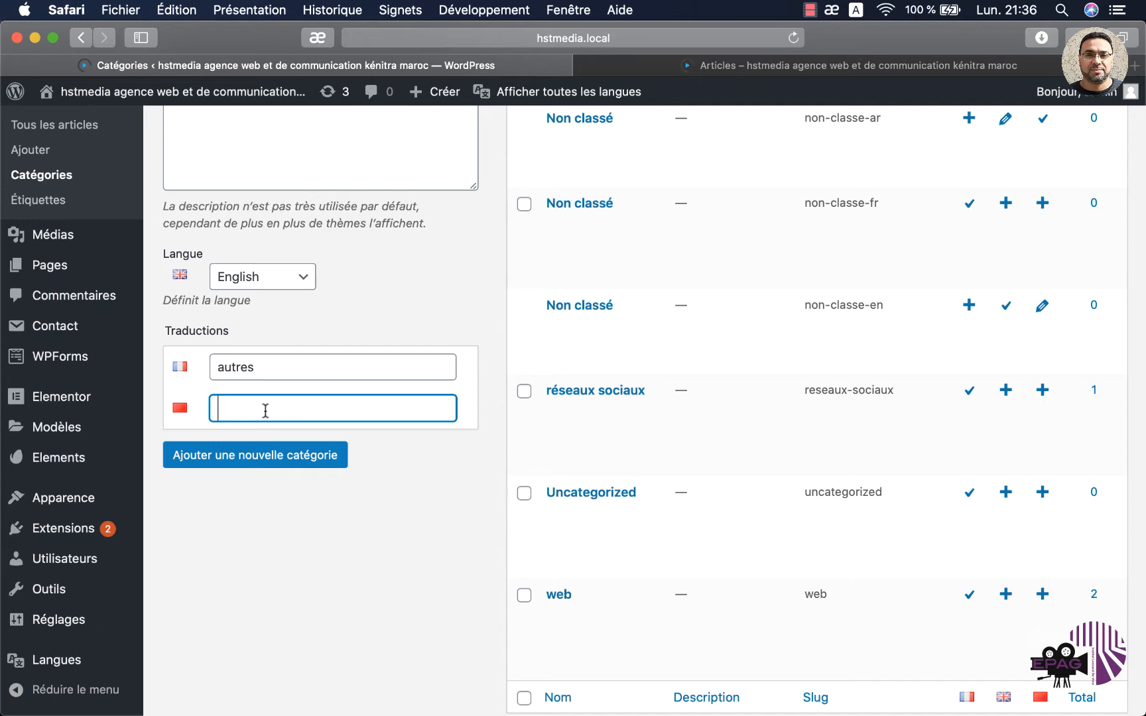
pyautogui.click(264, 456)
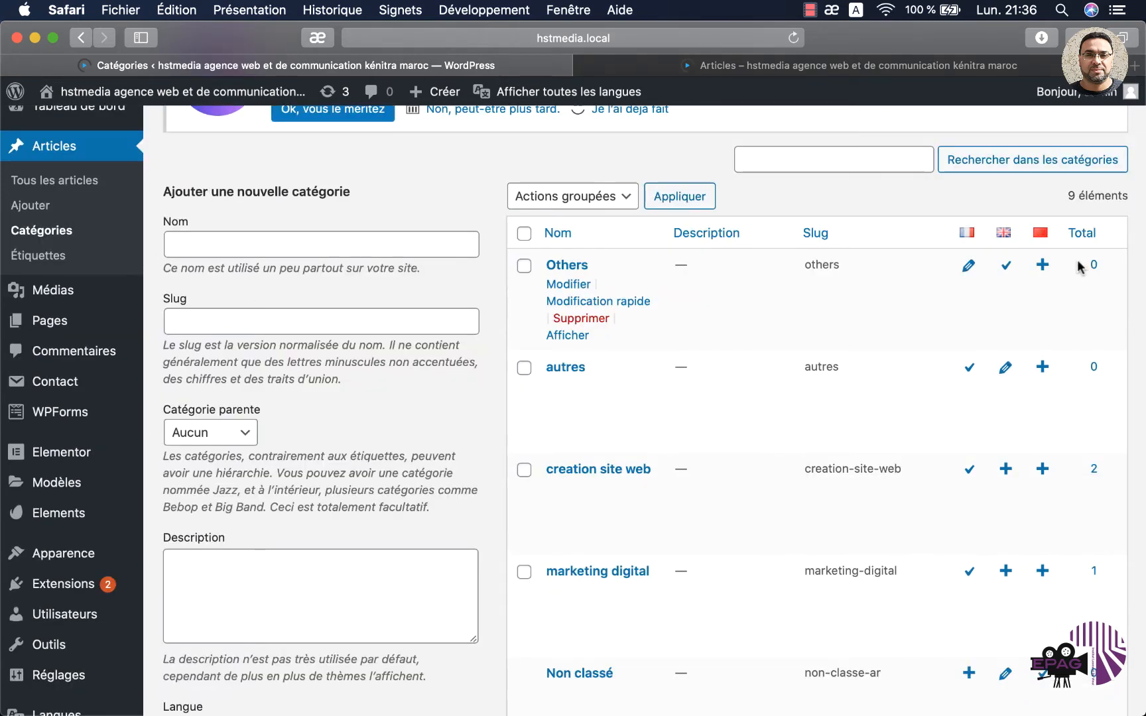
# - Add the Moroccan Arabic category "أخرى" as the translation of the "autres" category
pyautogui.click(992, 266)
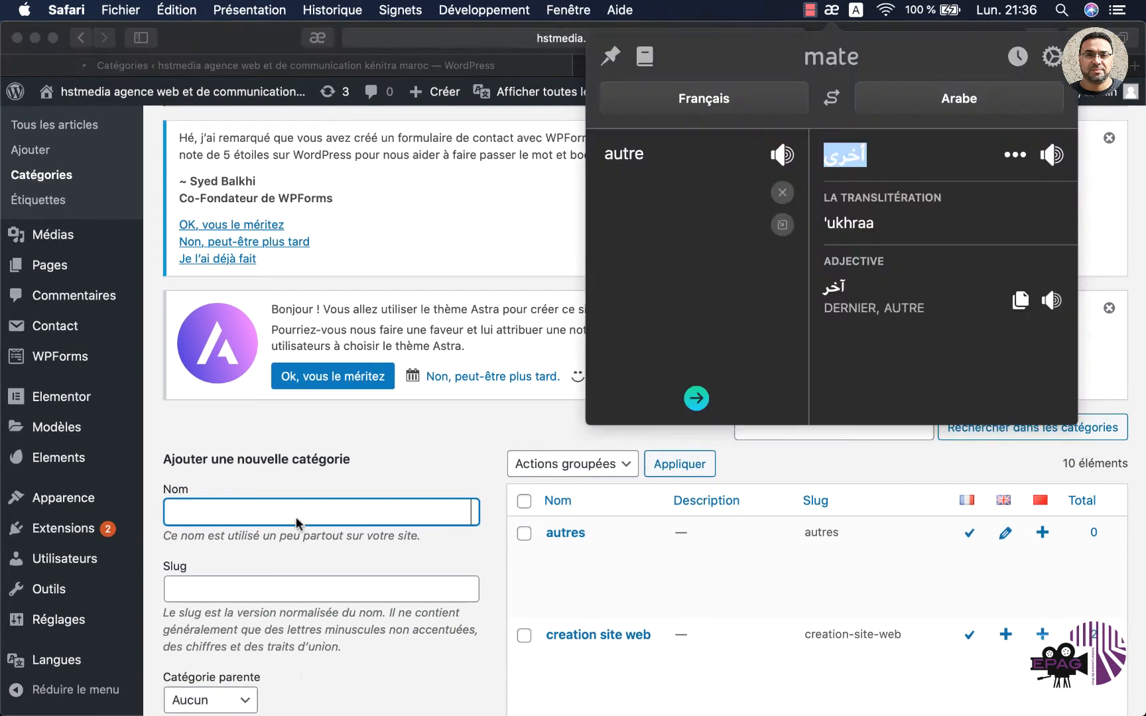
pyautogui.click(279, 507)
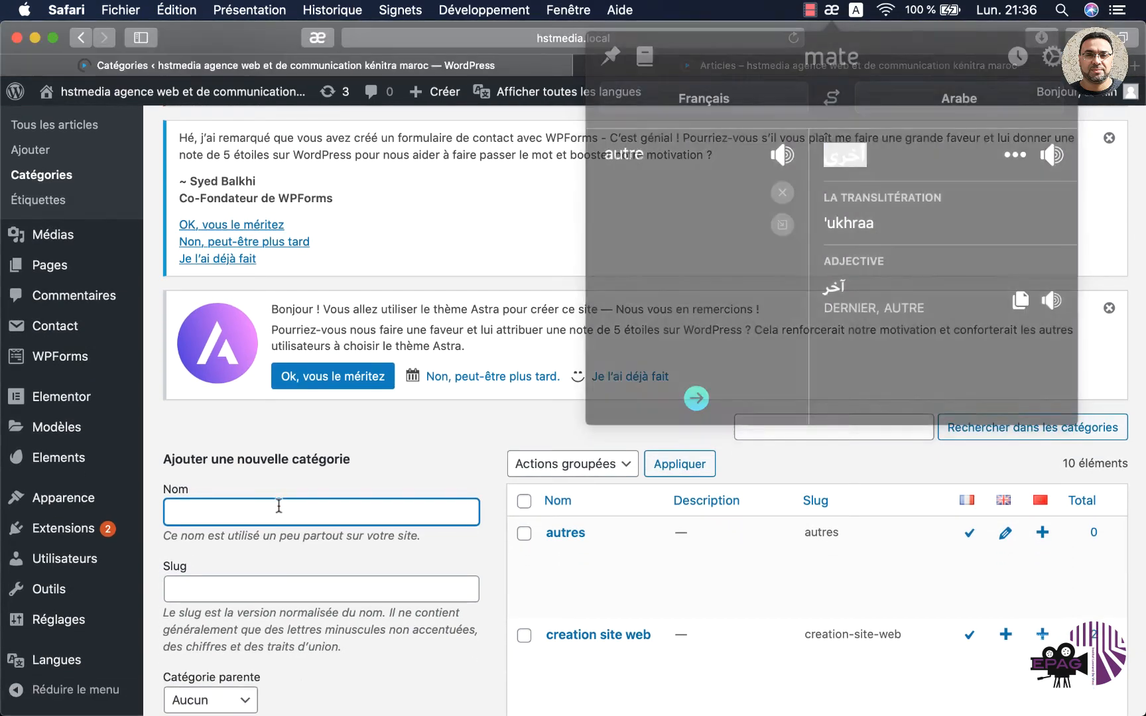
pyautogui.write('أخرى')
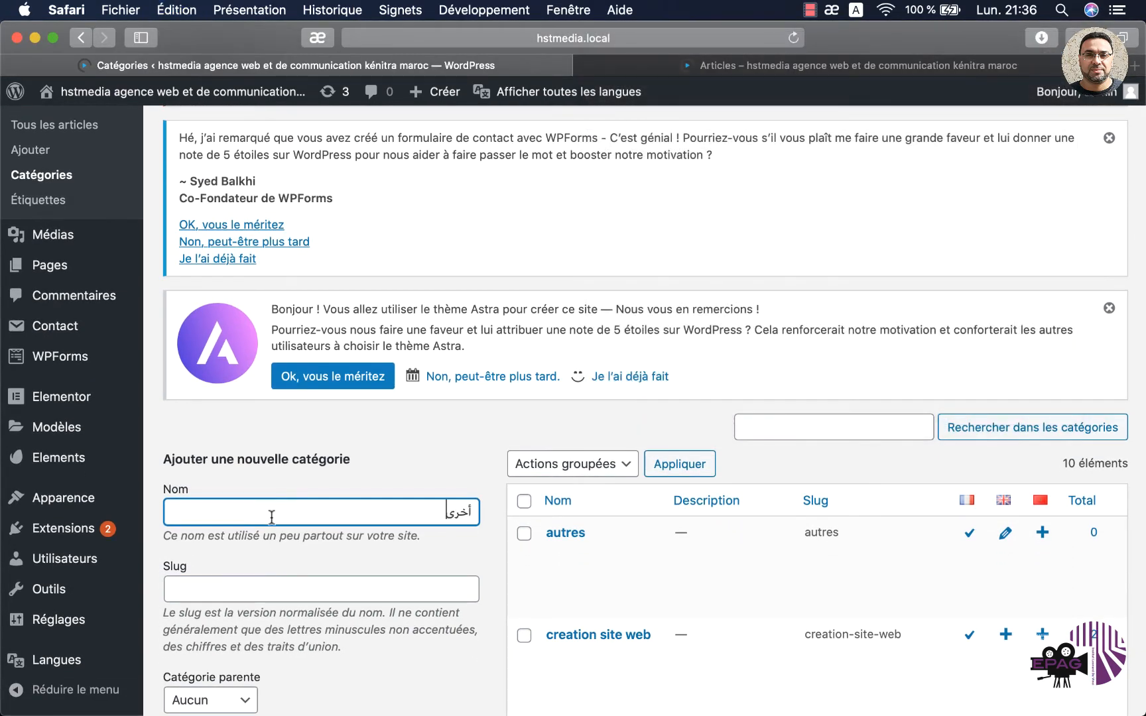
pyautogui.scroll(-10, 329, 534)
pyautogui.scroll(-2, 335, 541)
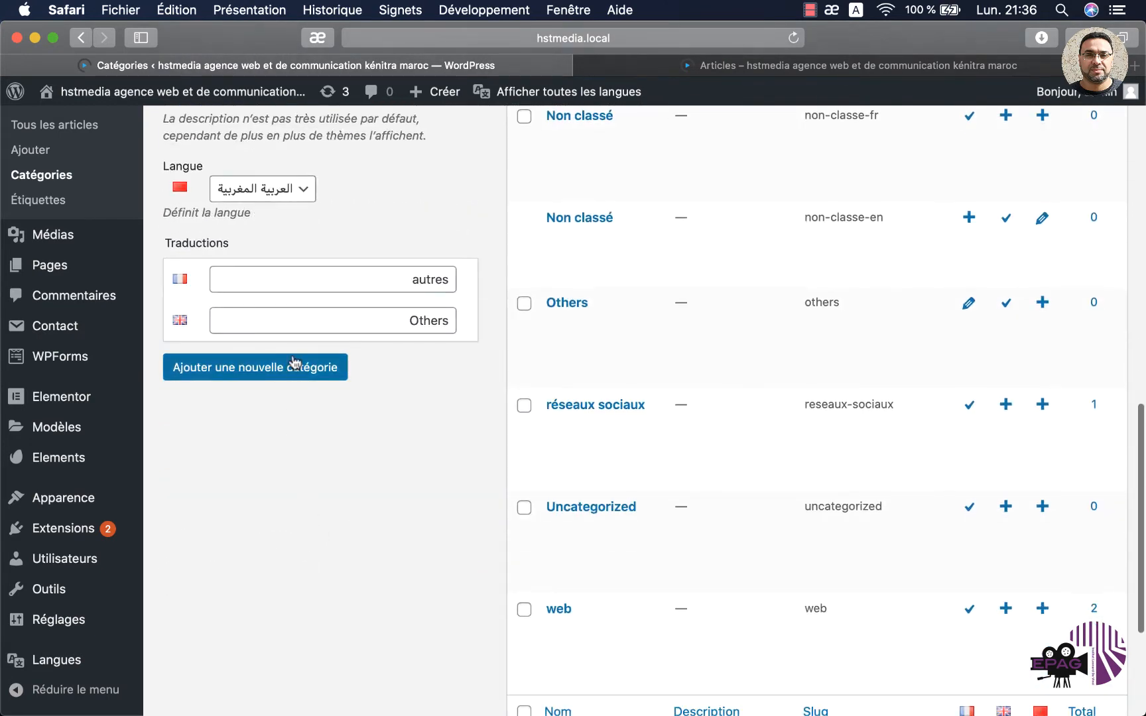
pyautogui.click(294, 374)
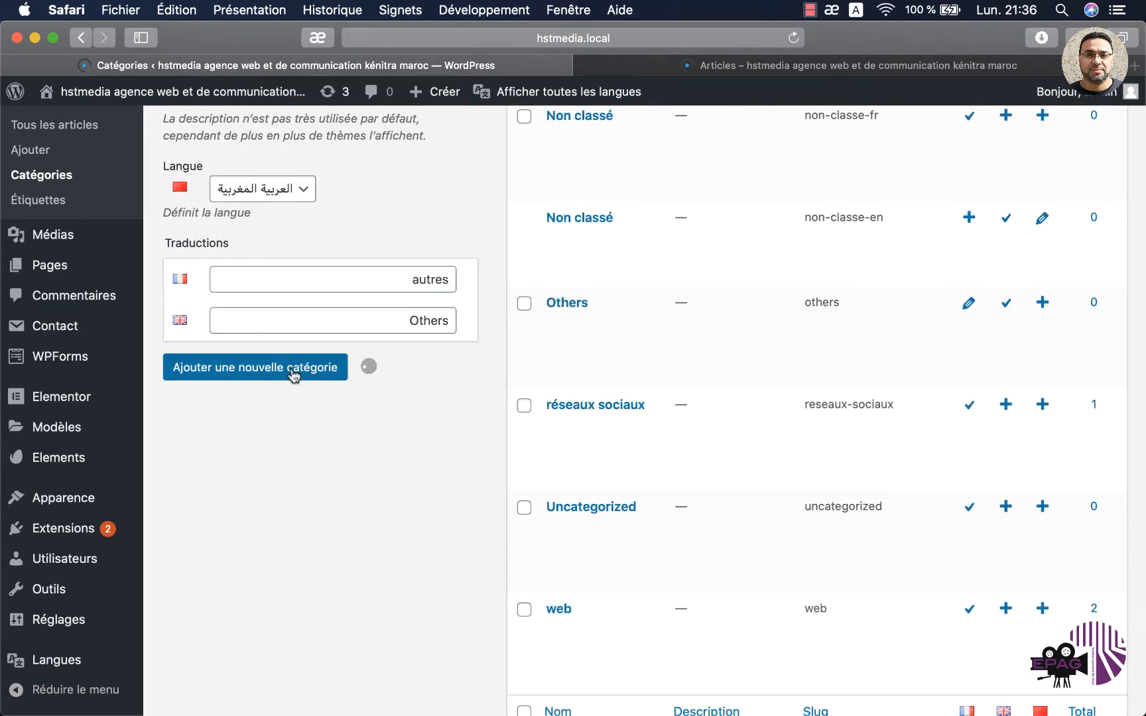
pyautogui.scroll(9, 788, 315)
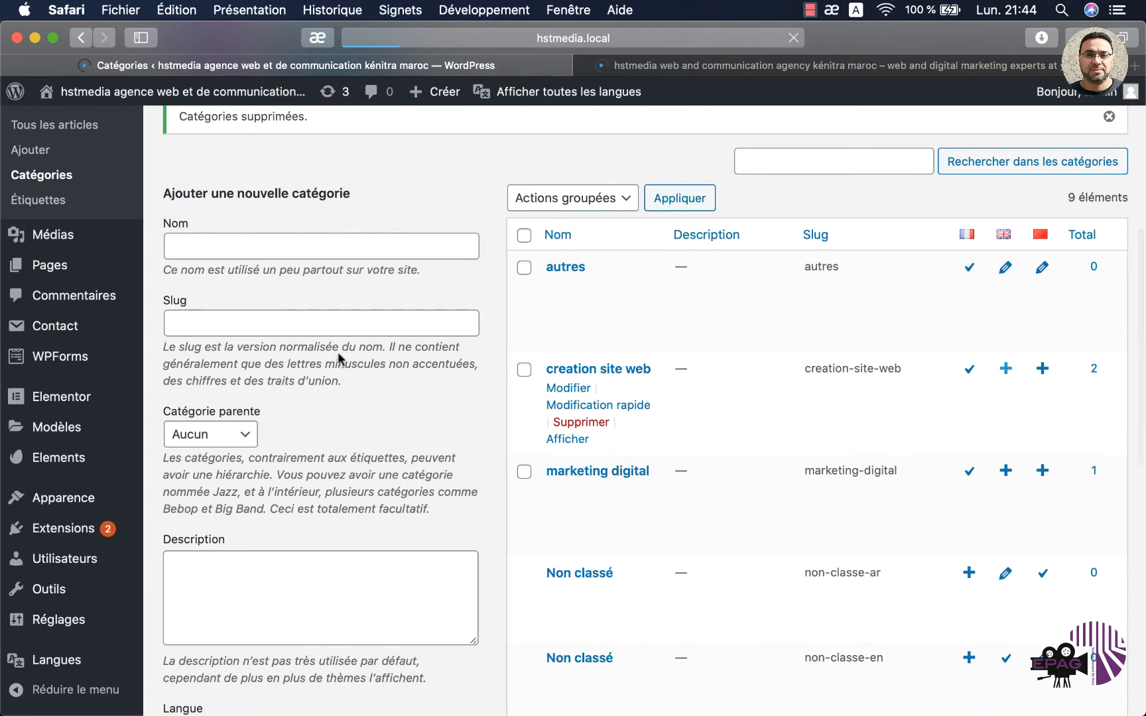
# - Translate "creation site web" into English and add the English category "Web site" as that category's translation
pyautogui.scroll(-6, 266, 448)
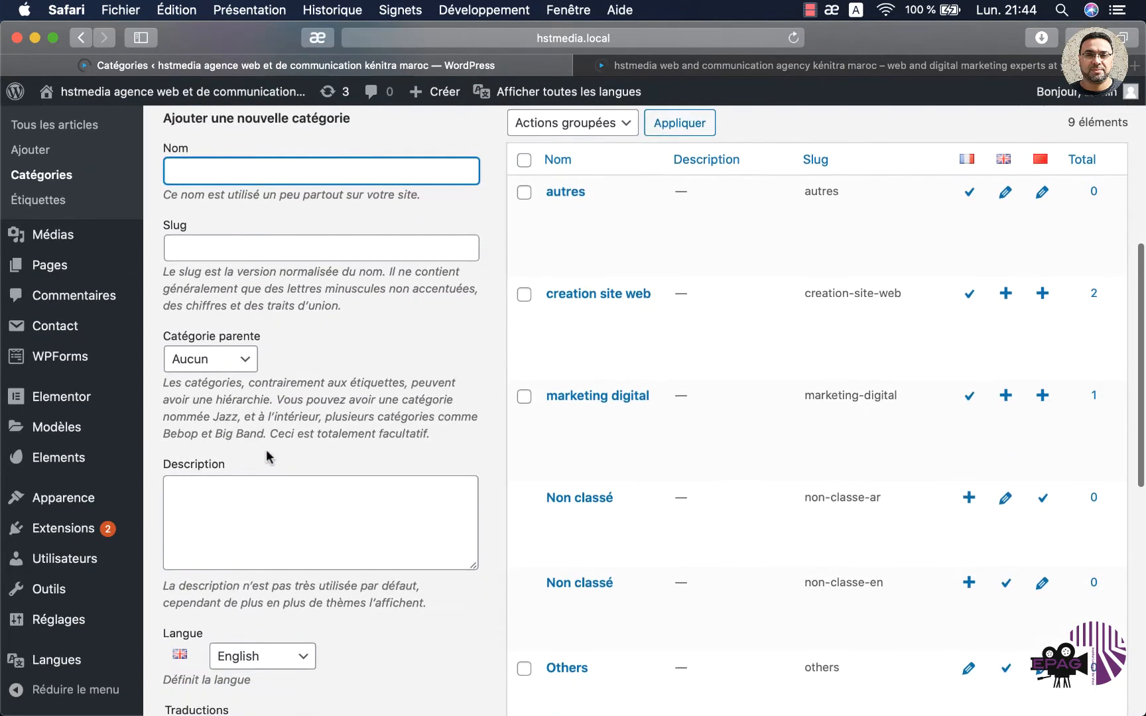
pyautogui.scroll(-3, 266, 449)
pyautogui.click(260, 613)
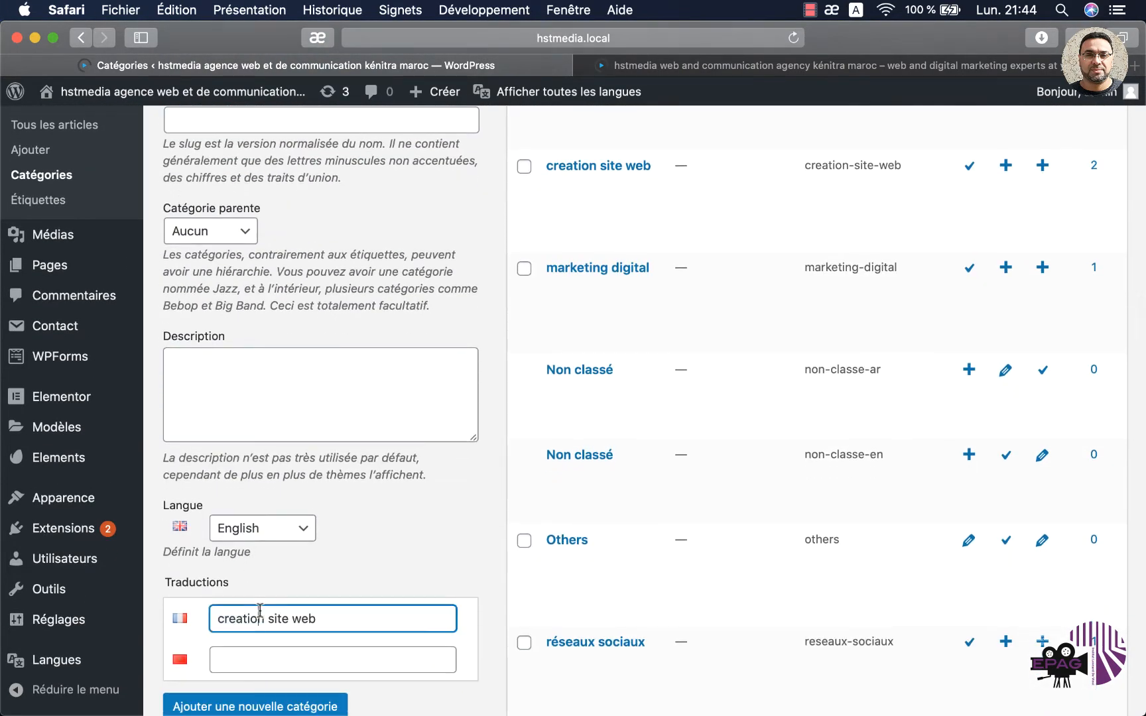
pyautogui.tripleClick(260, 614)
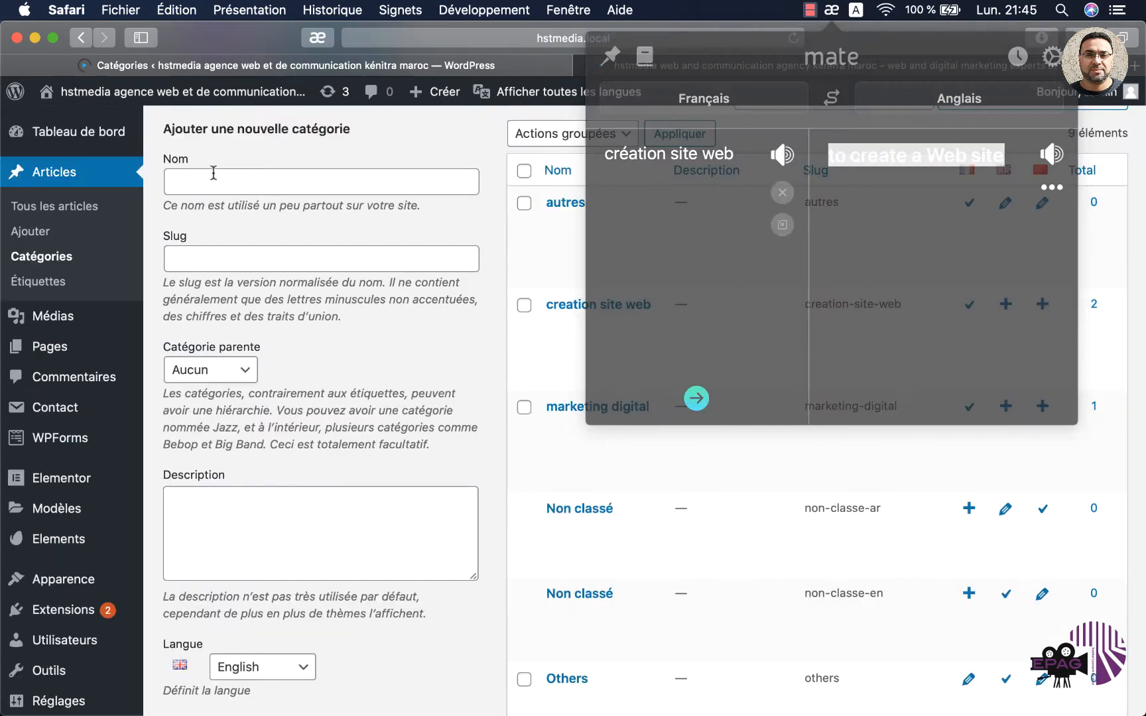
pyautogui.click(213, 176)
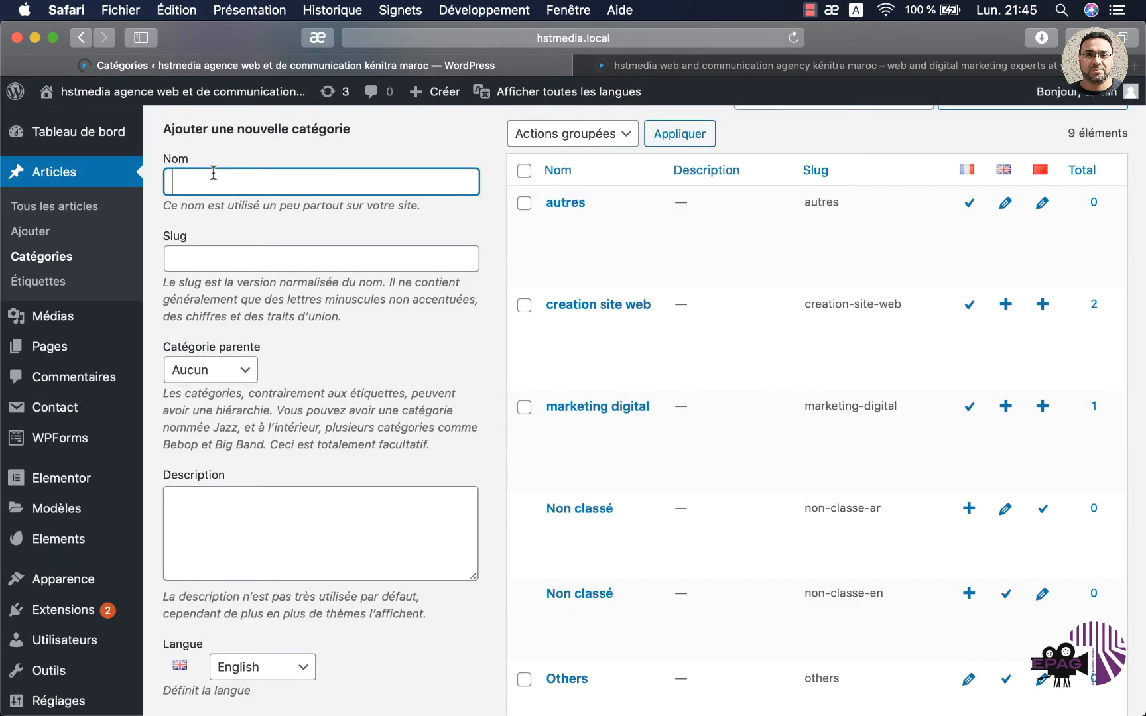
pyautogui.write('to create a Web site')
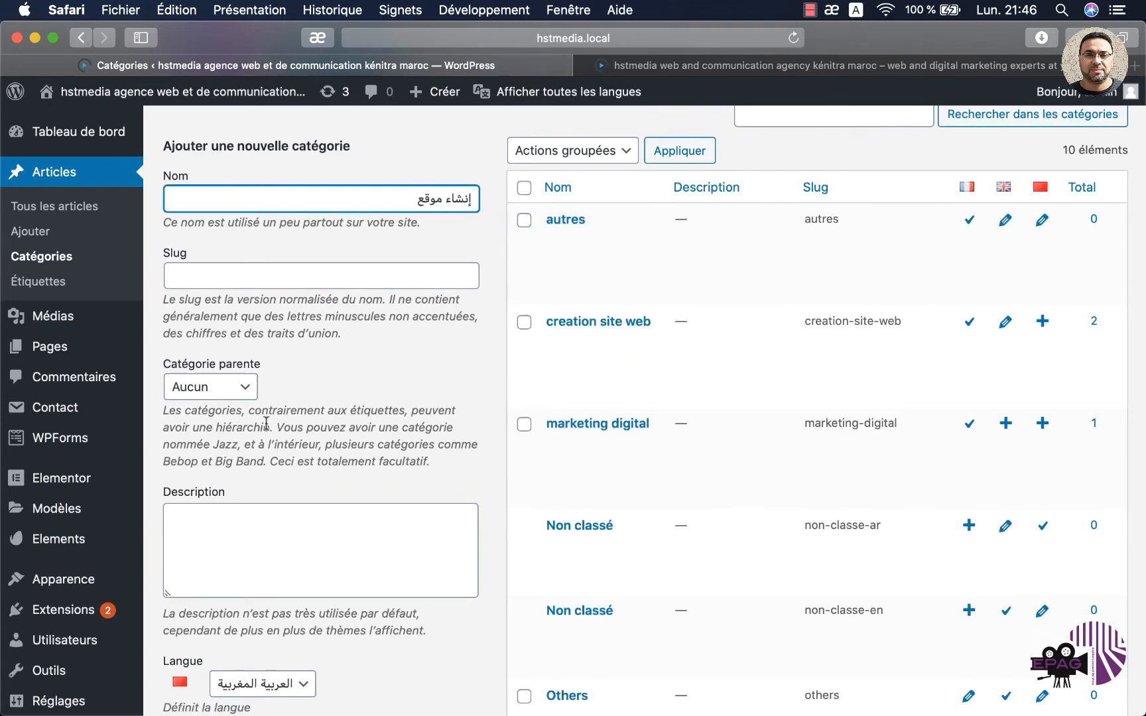
# - Add the Moroccan Arabic categories translating "creation site web", named "إنشاء موقع", and "marketing digital"
pyautogui.scroll(-5, 265, 423)
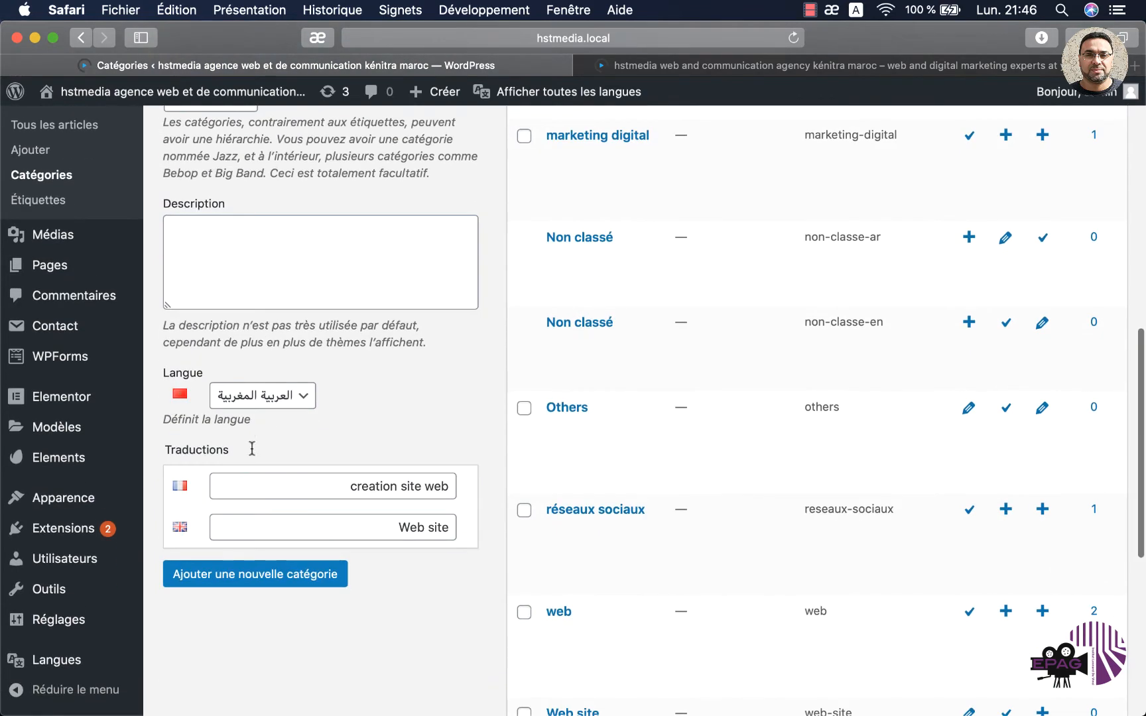
pyautogui.click(278, 573)
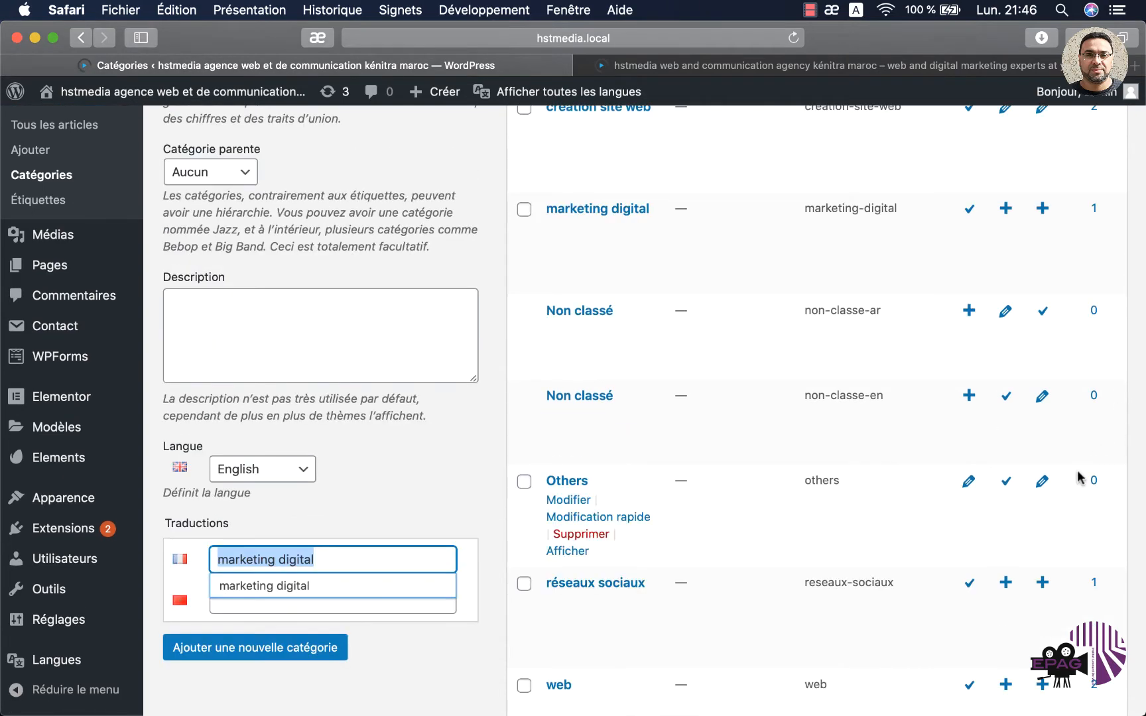
pyautogui.click(1042, 209)
pyautogui.scroll(-5, 260, 310)
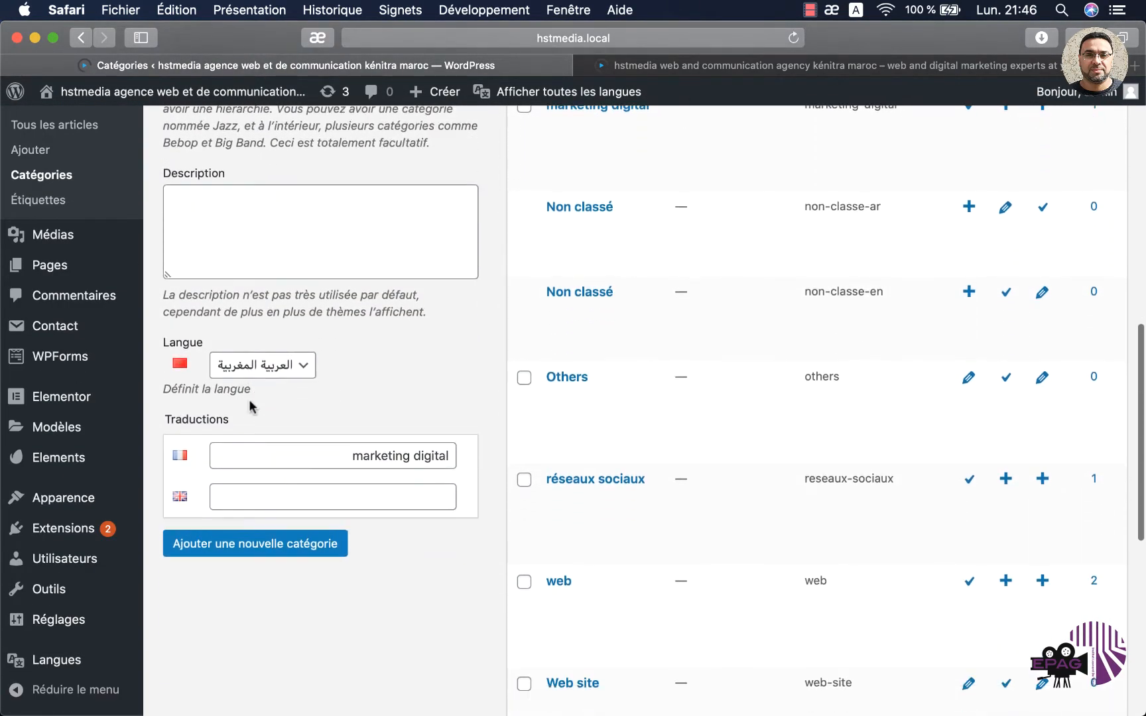
pyautogui.click(297, 543)
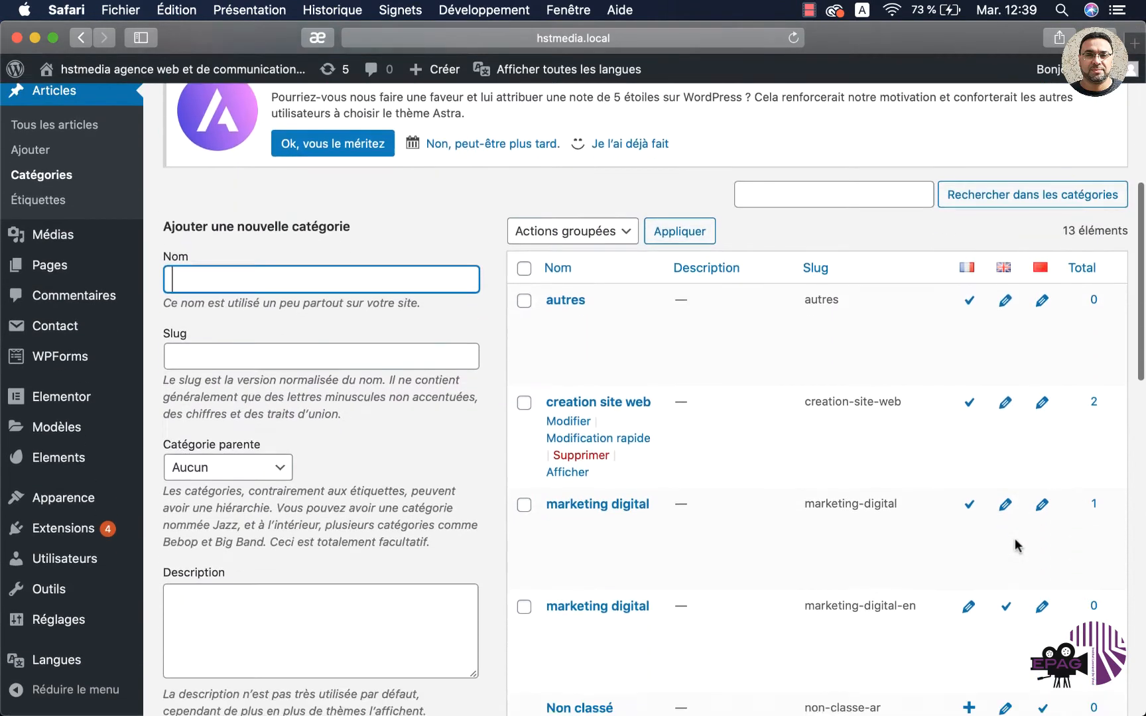
pyautogui.scroll(-6, 1014, 538)
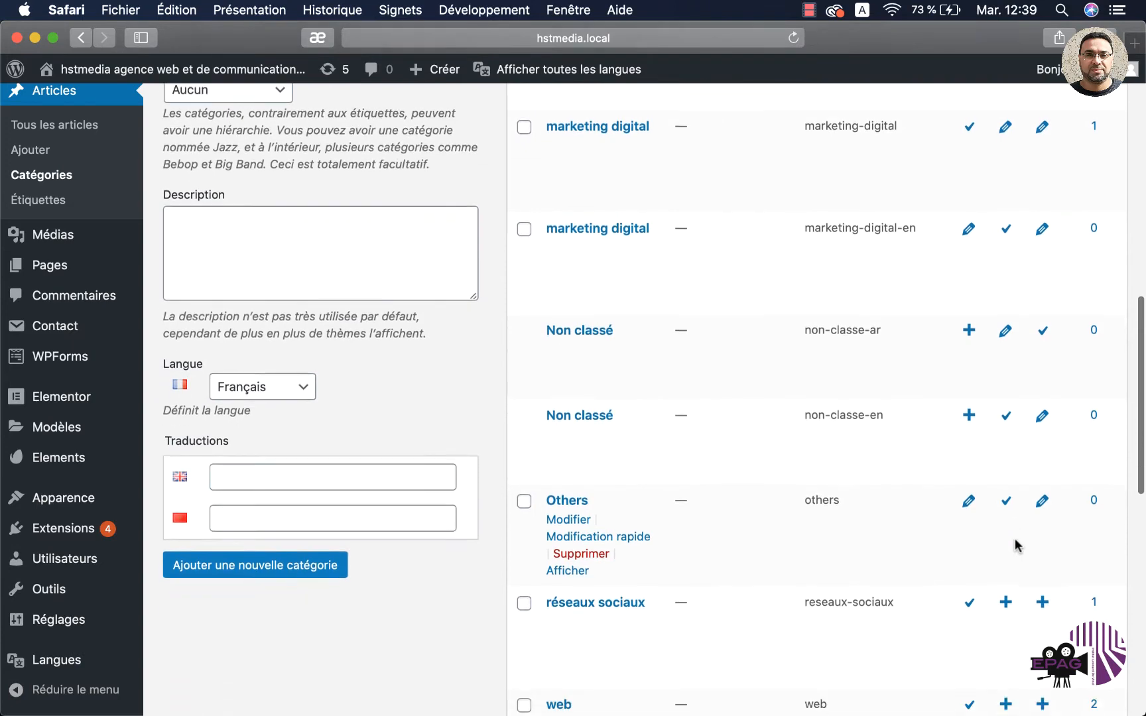
pyautogui.scroll(-2, 1015, 538)
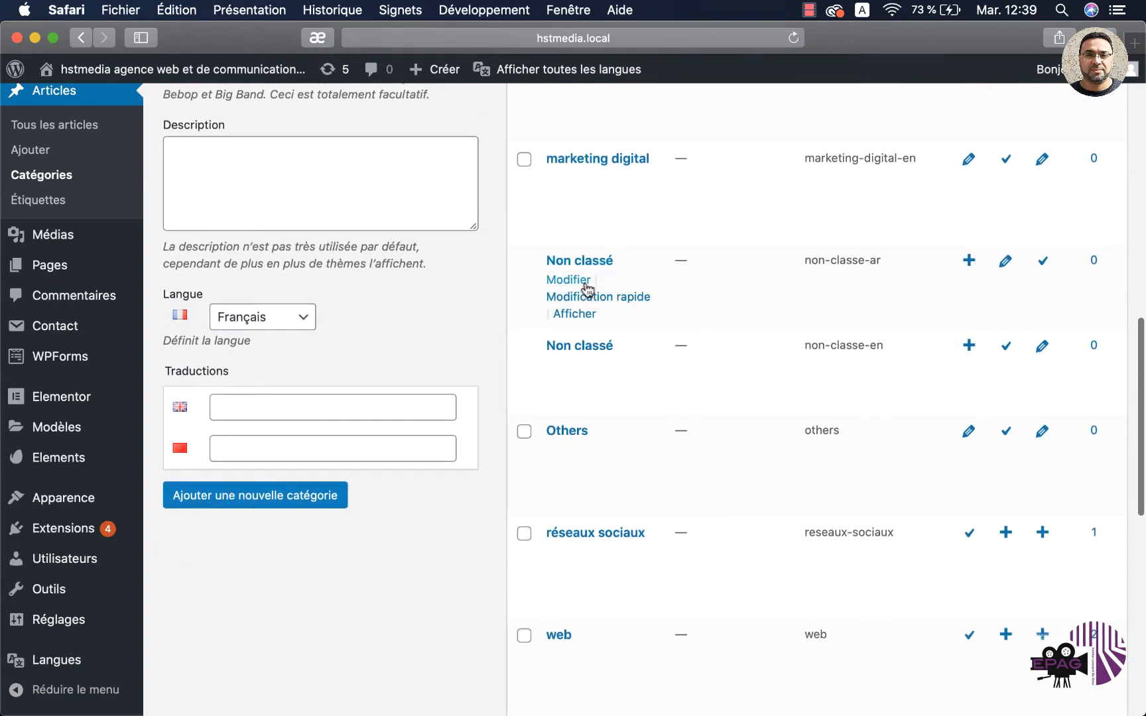
pyautogui.scroll(8, 1044, 440)
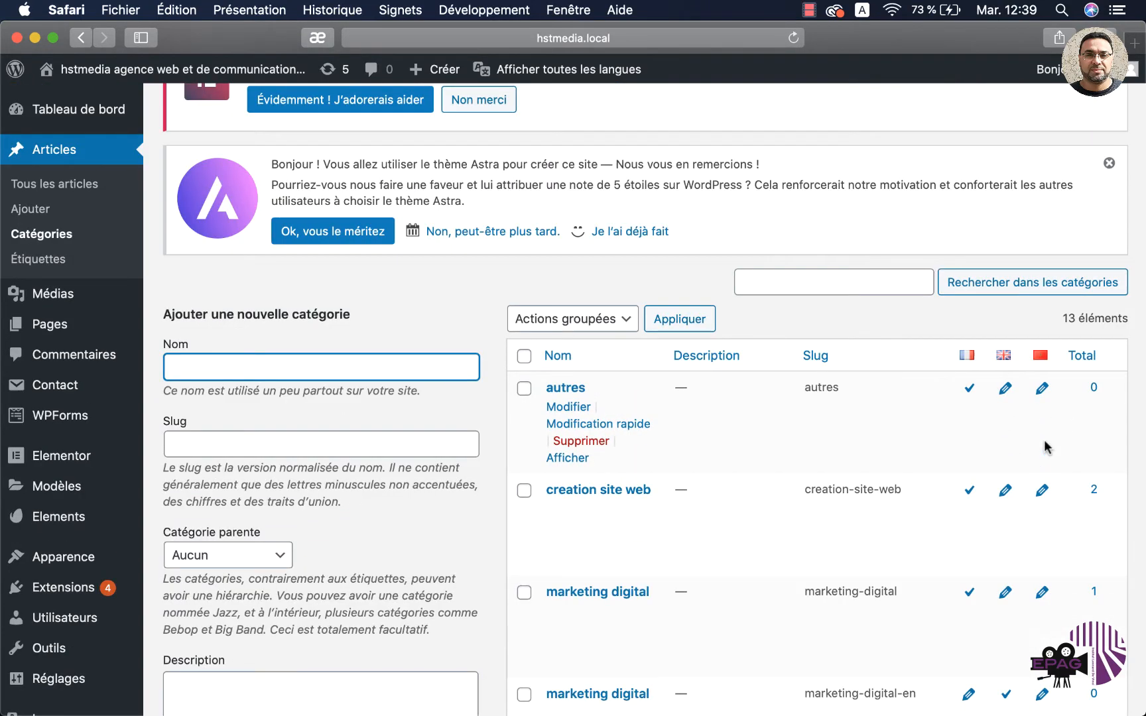
pyautogui.scroll(-4, 1045, 447)
pyautogui.scroll(9, 1045, 446)
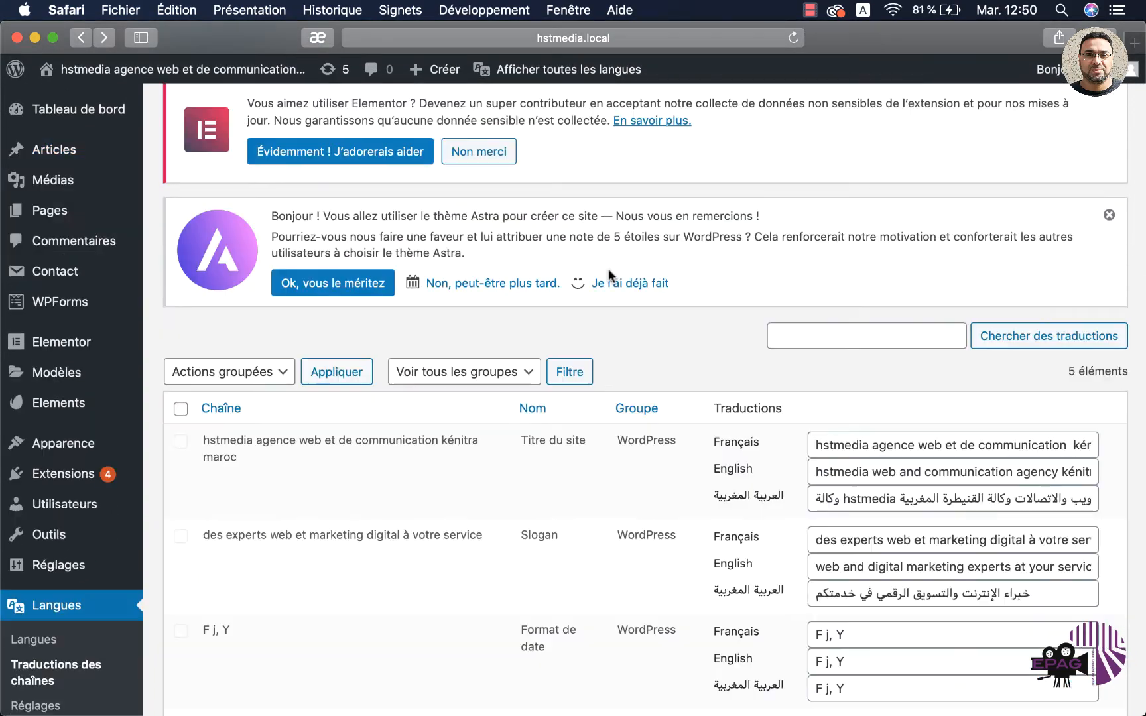
# - In the Polylang synchronisation settings, enable Taxonomies, Date de publication, Ordre des pages, Autorisation des commentaires, Format, Image mise en avant and Modèle de page, and save
pyautogui.scroll(-3, 66, 484)
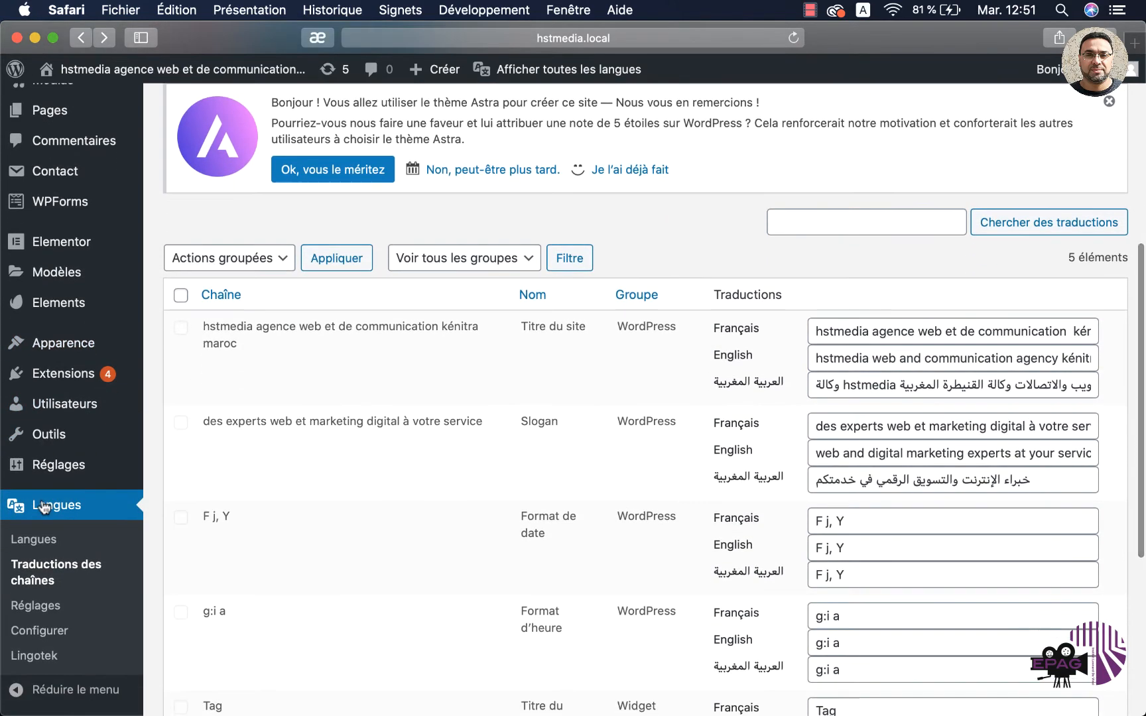
pyautogui.click(35, 606)
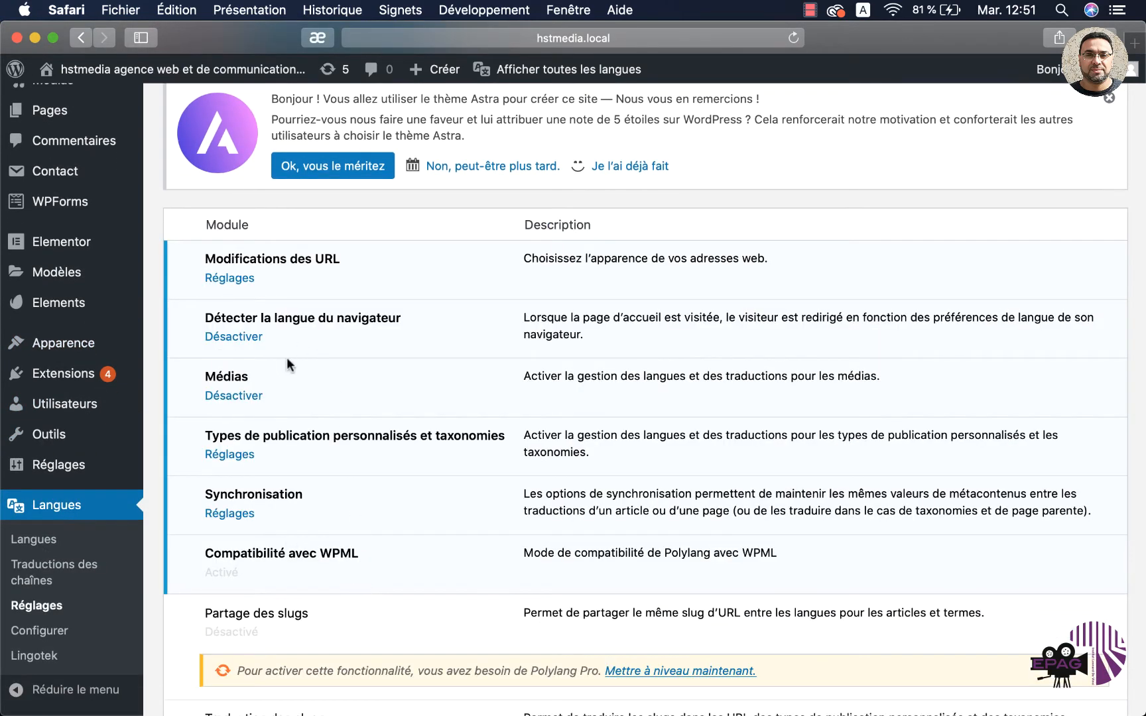
pyautogui.click(240, 512)
pyautogui.scroll(-5, 358, 471)
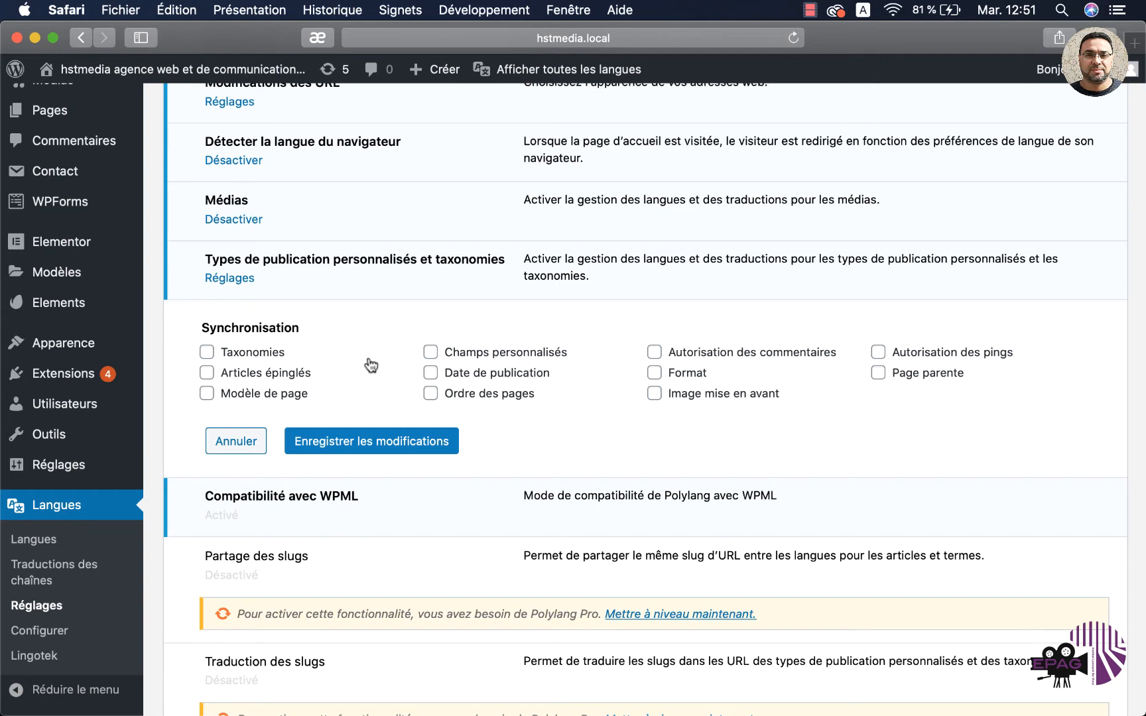
pyautogui.click(266, 356)
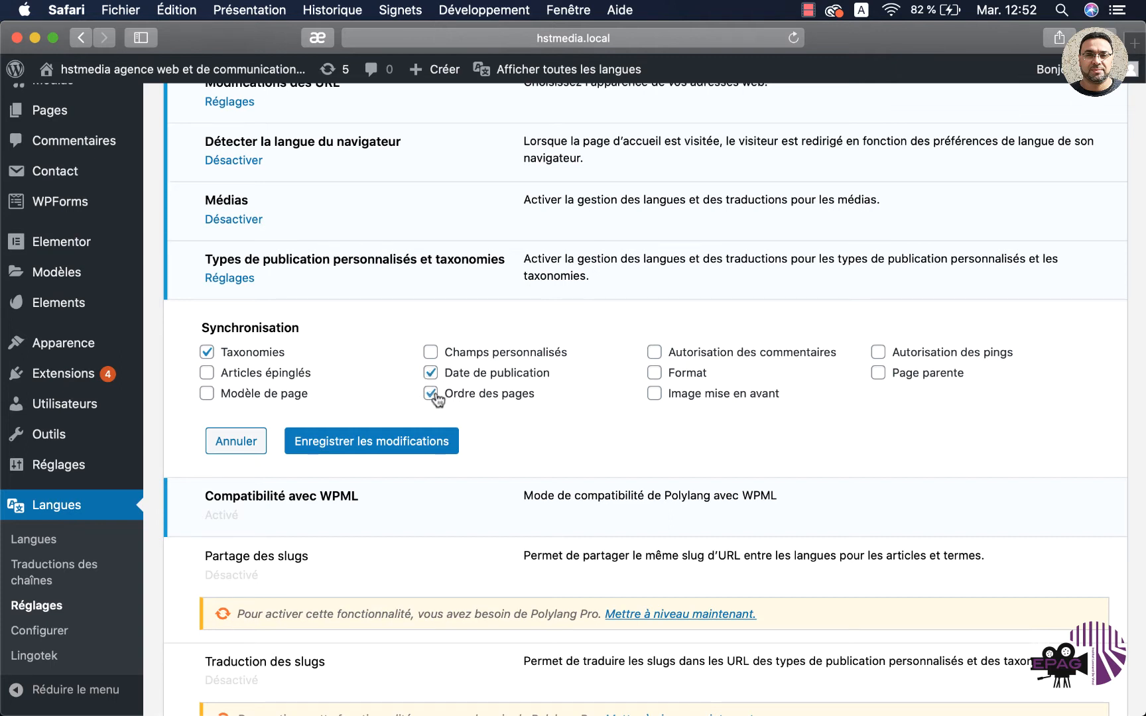
pyautogui.click(698, 356)
pyautogui.click(655, 374)
pyautogui.click(655, 394)
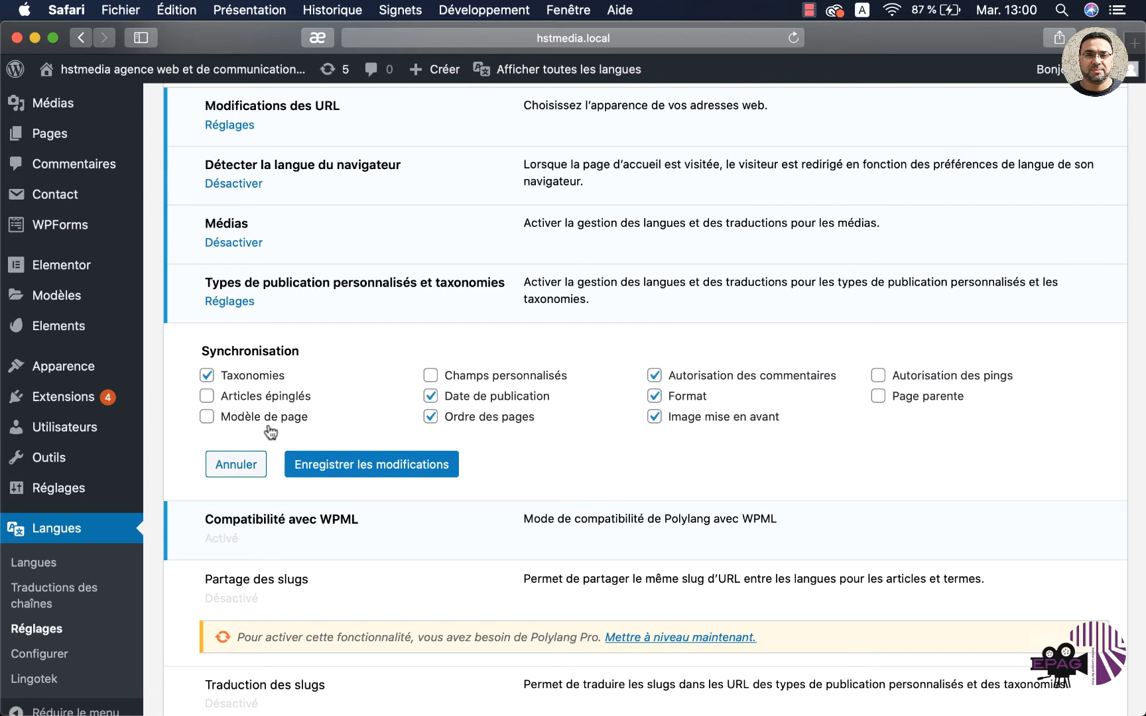
pyautogui.click(207, 416)
pyautogui.click(380, 468)
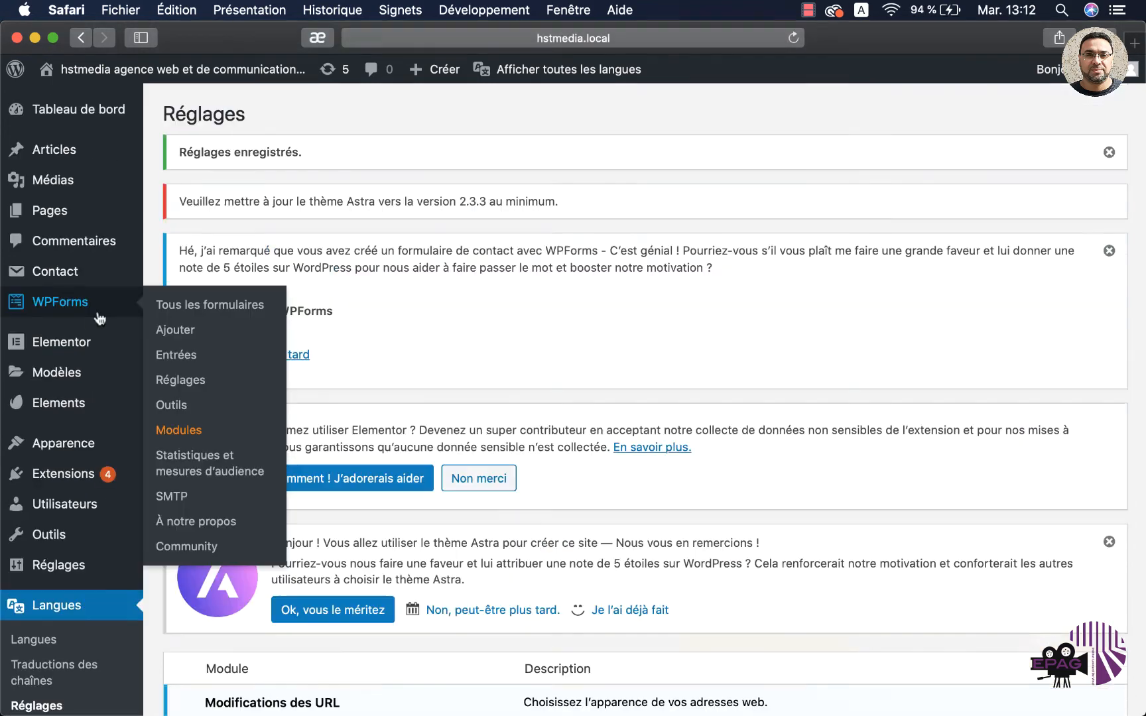
# - In the post tags, add the English tag "Facebook" as the translation of the French tag "facebook"
pyautogui.moveTo(60, 149)
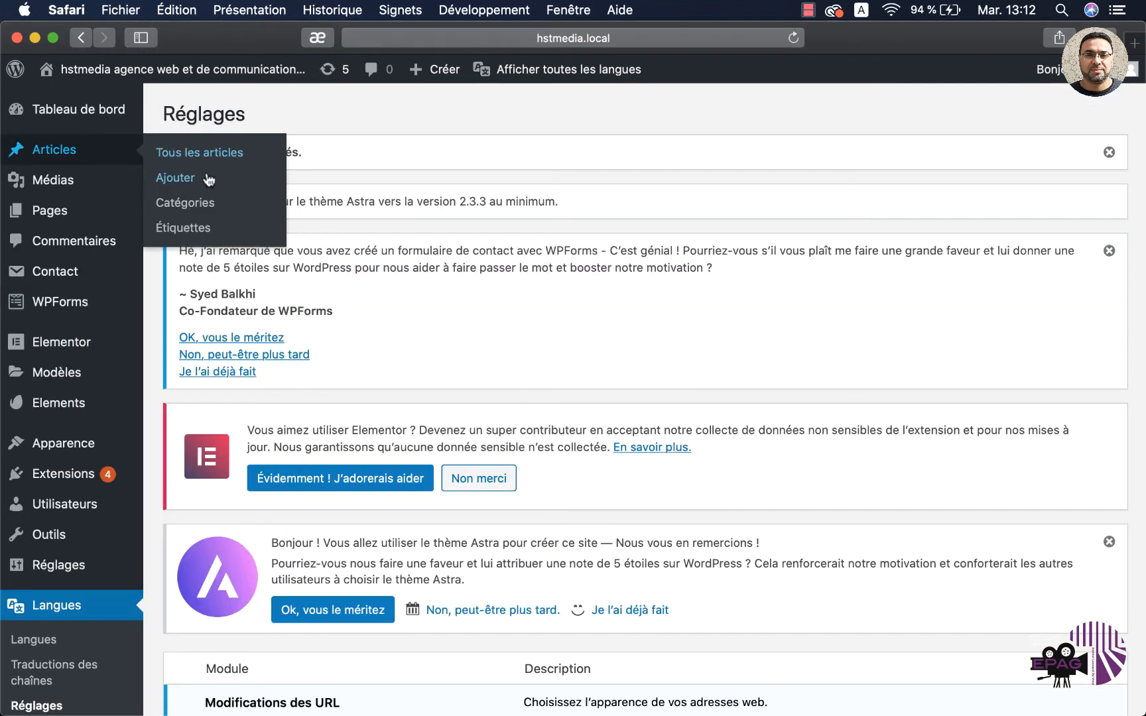
pyautogui.click(184, 228)
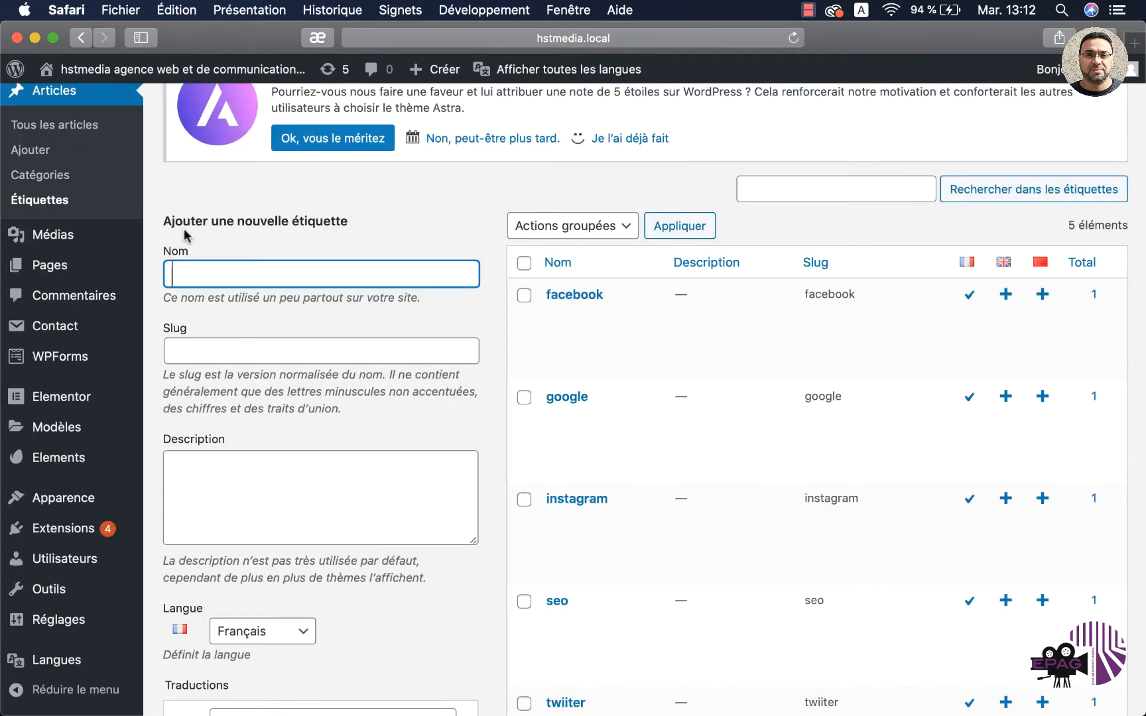
pyautogui.moveTo(582, 303)
pyautogui.scroll(-1, 250, 276)
pyautogui.scroll(5, 250, 276)
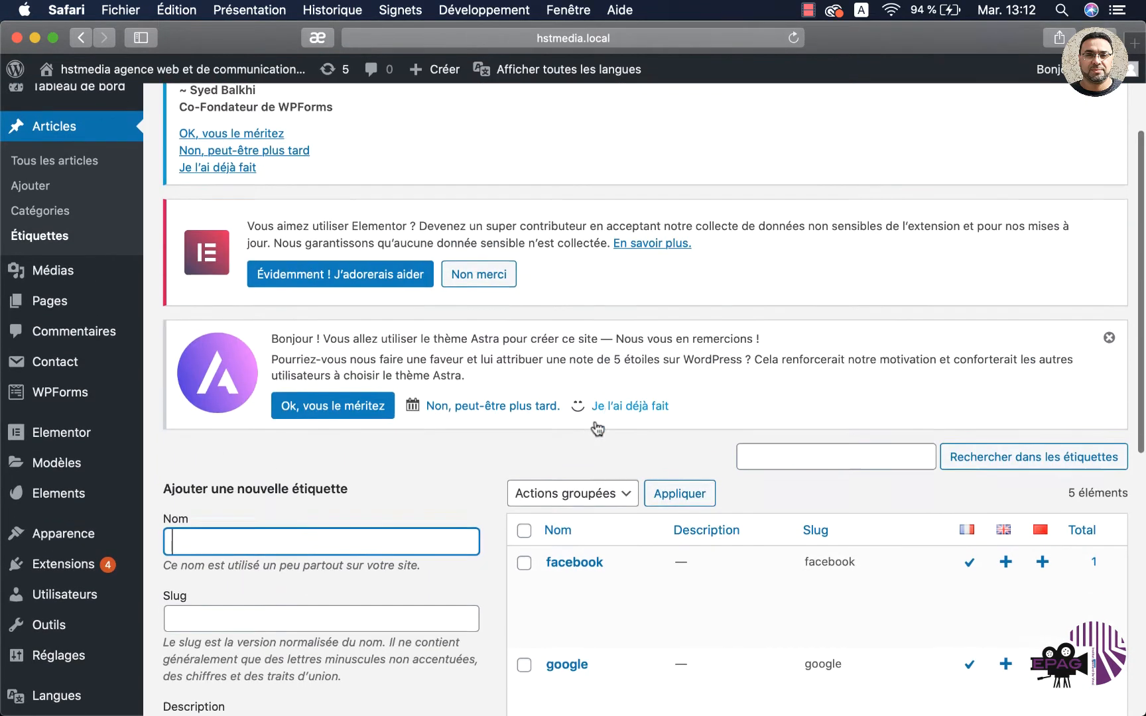
pyautogui.scroll(-3, 597, 429)
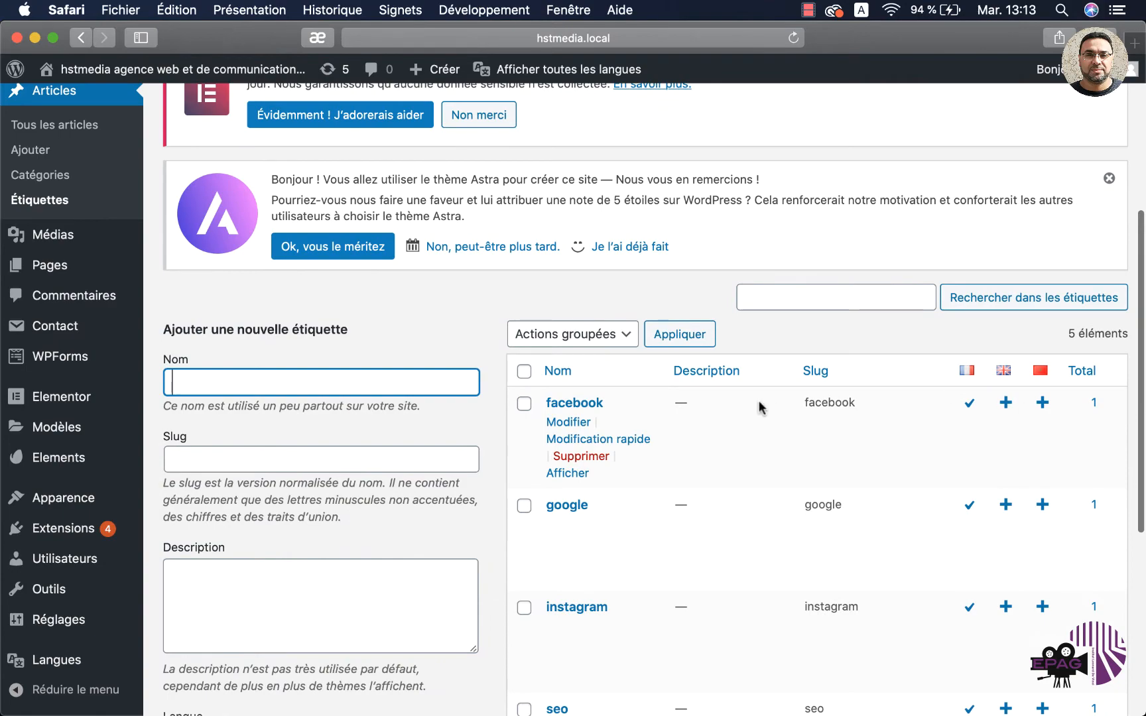
pyautogui.click(1006, 403)
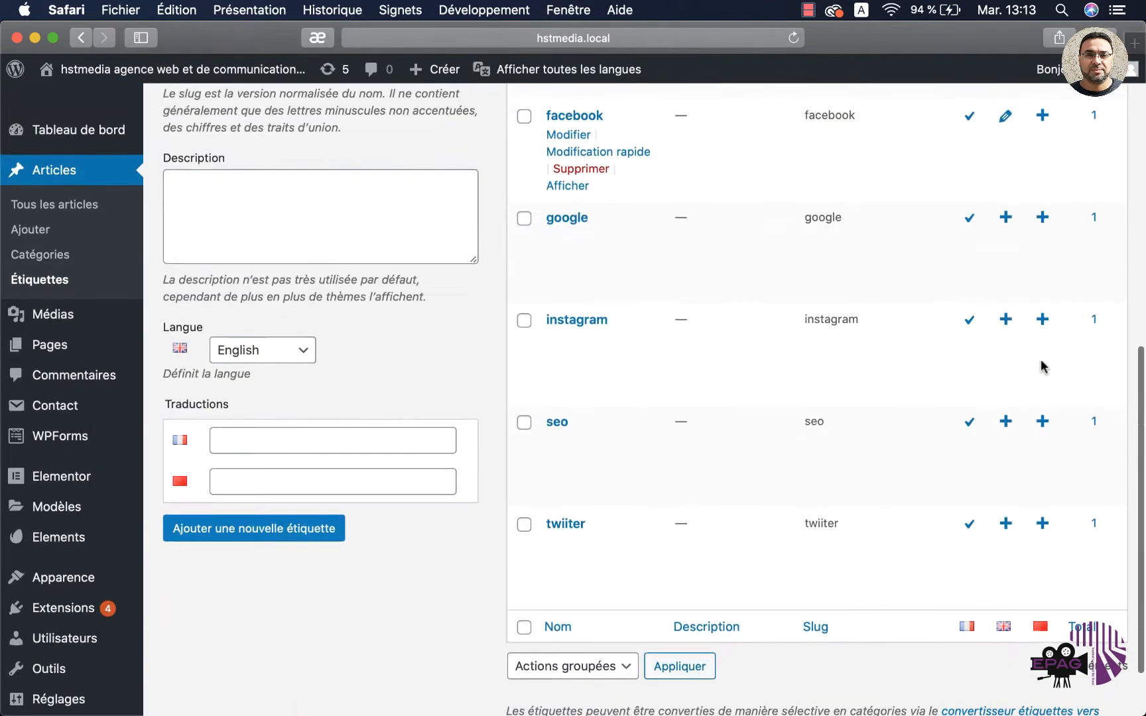
pyautogui.scroll(-5, 1040, 365)
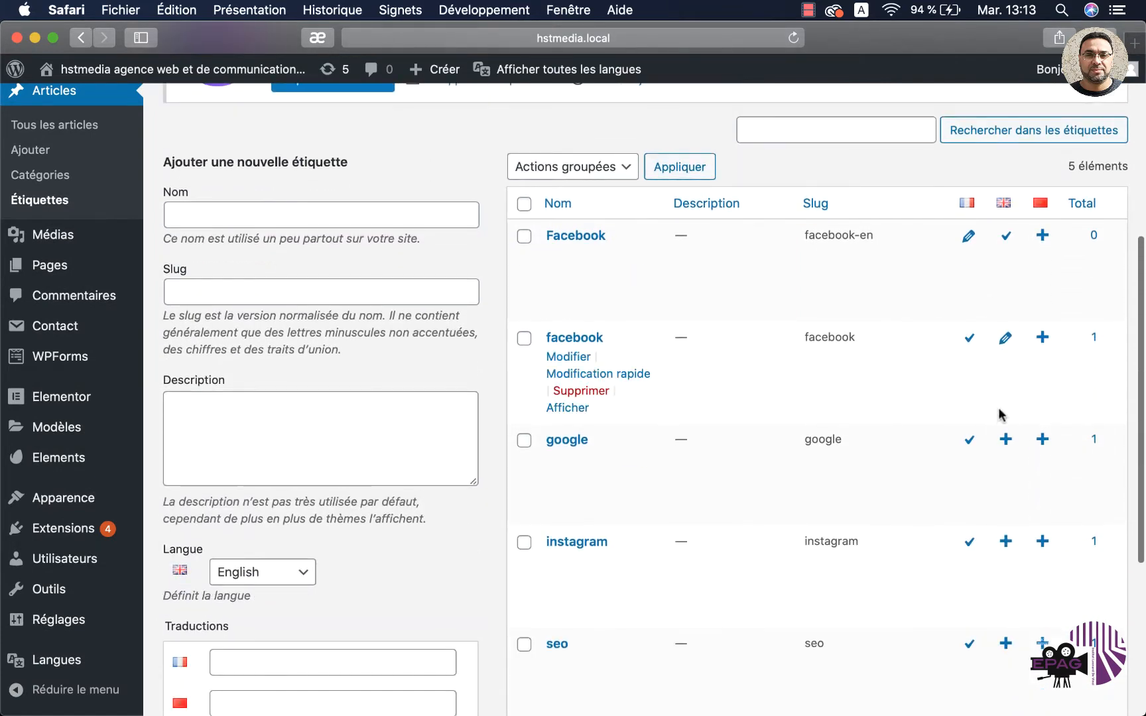
# - Open the article "Quelles sont étapes de la conception d'un site web?" for editing and examine its language and translation settings
pyautogui.scroll(2, 419, 366)
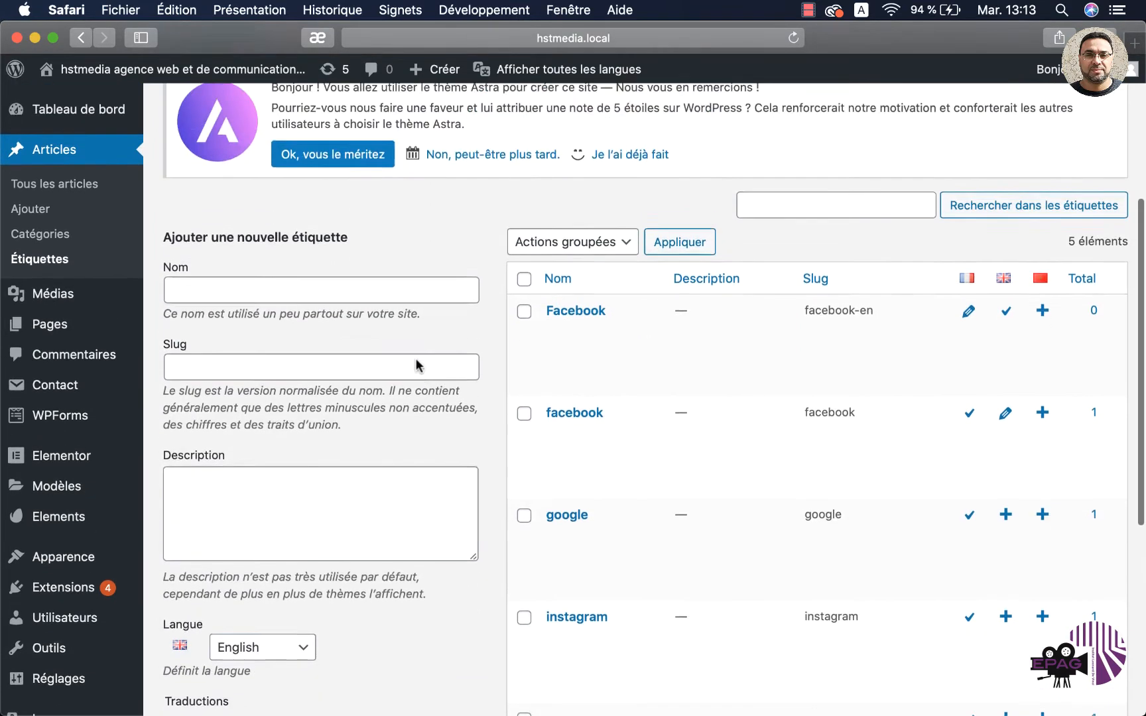
pyautogui.scroll(6, 418, 365)
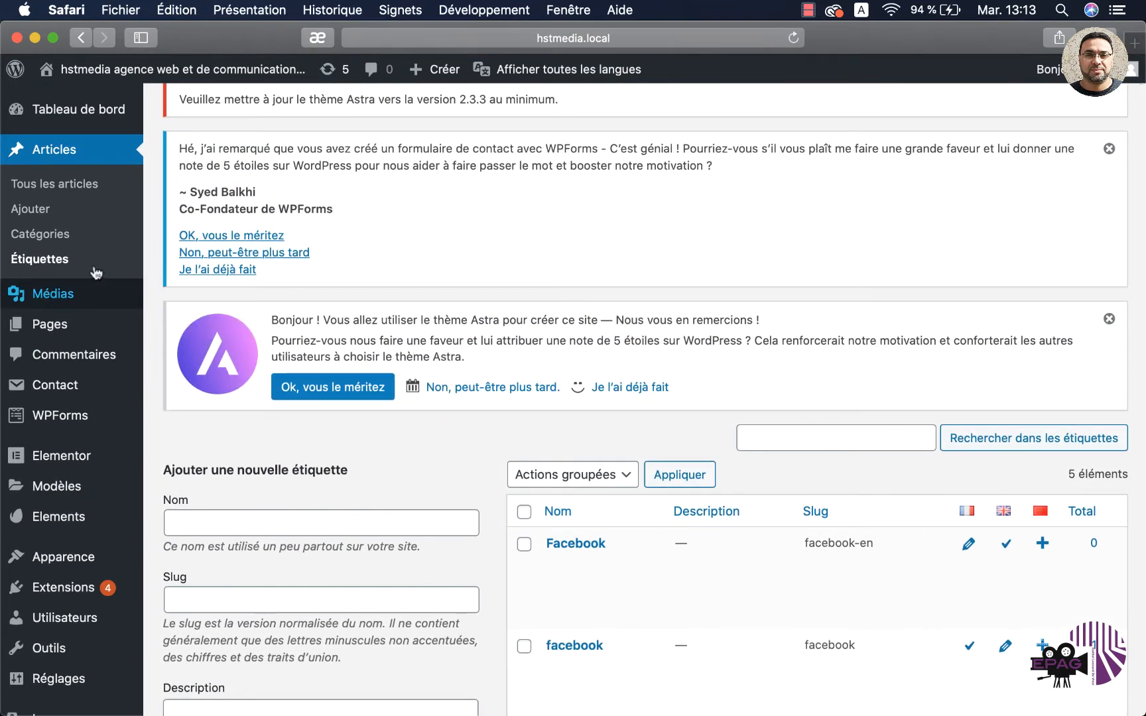
pyautogui.click(72, 188)
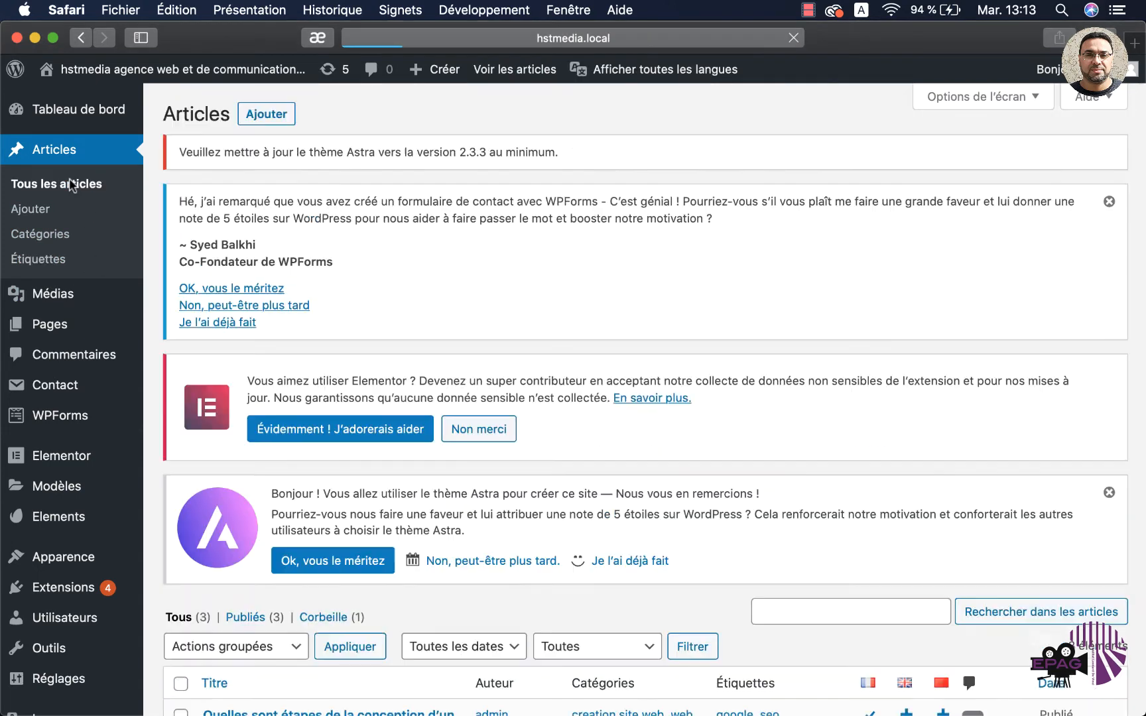
pyautogui.scroll(-6, 472, 293)
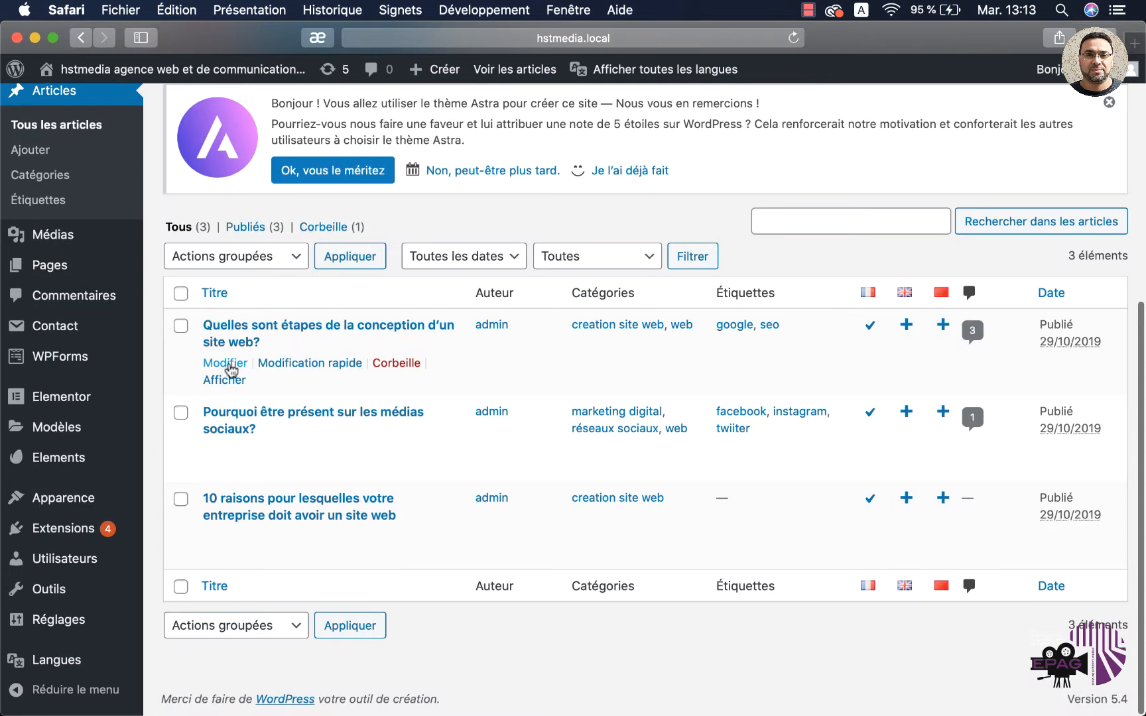
pyautogui.click(228, 364)
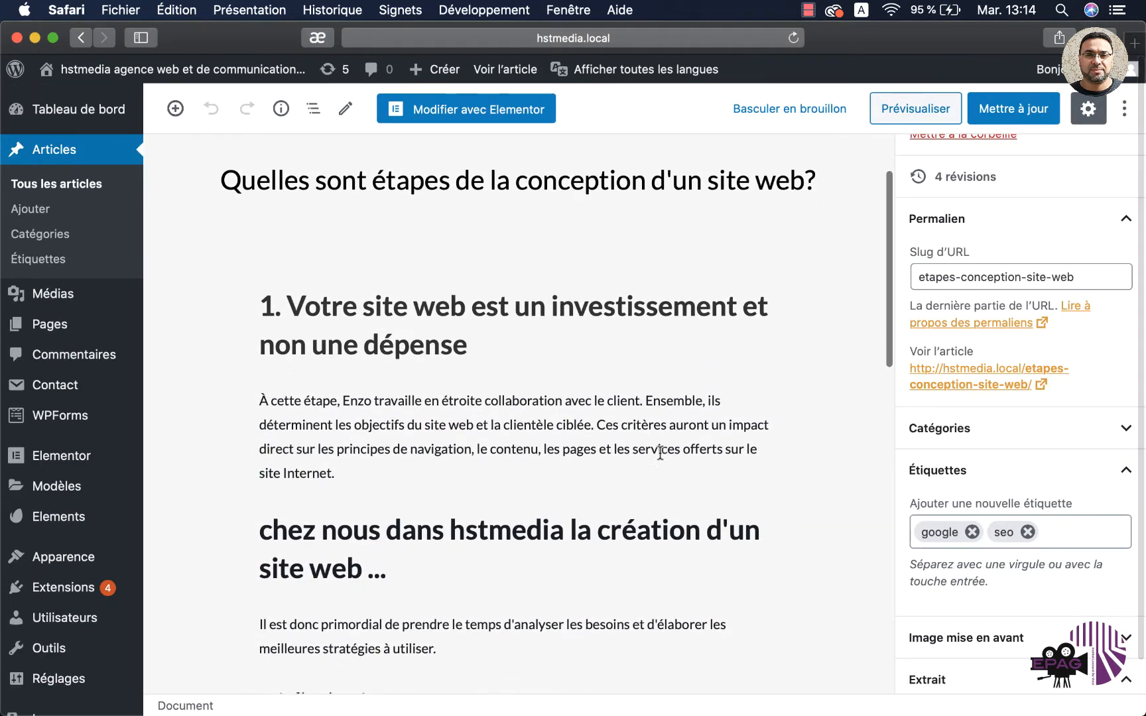
pyautogui.scroll(-15, 967, 476)
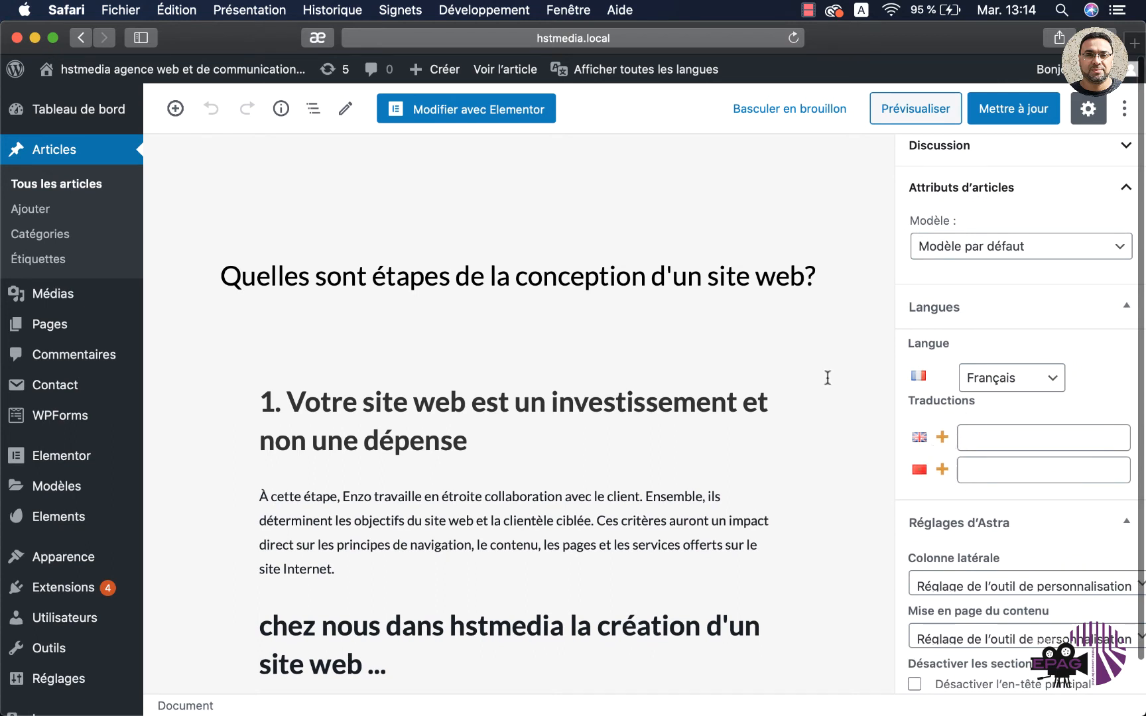
# - Return to the articles list and start an English translation of "Quelles sont étapes de la conception d'un site web?"
pyautogui.click(79, 192)
pyautogui.scroll(-6, 785, 466)
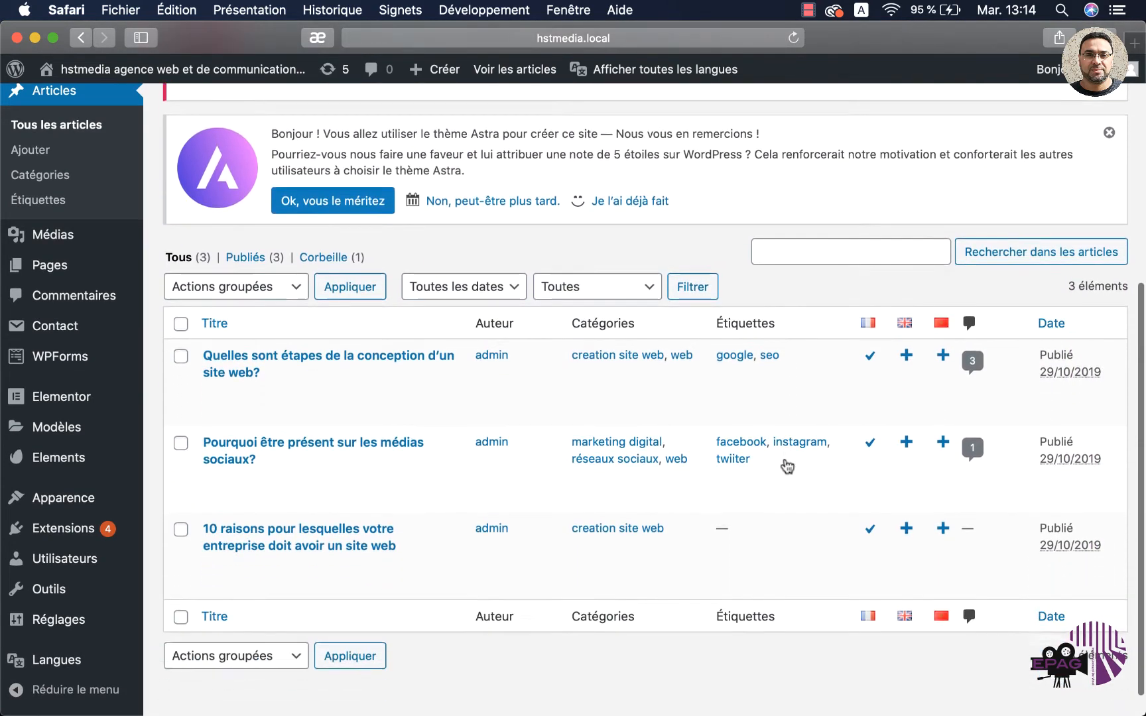
pyautogui.click(907, 353)
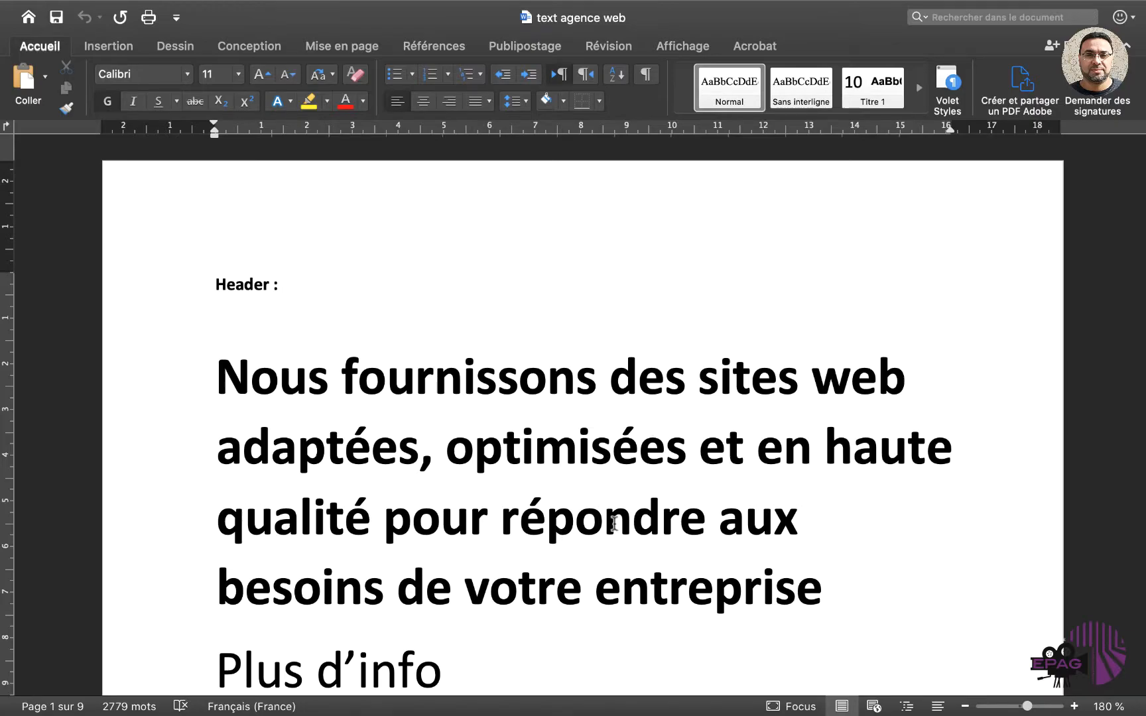
# - Open the file text agence web.pdf from the 2019 folder with Microsoft Word
pyautogui.scroll(-20, 613, 524)
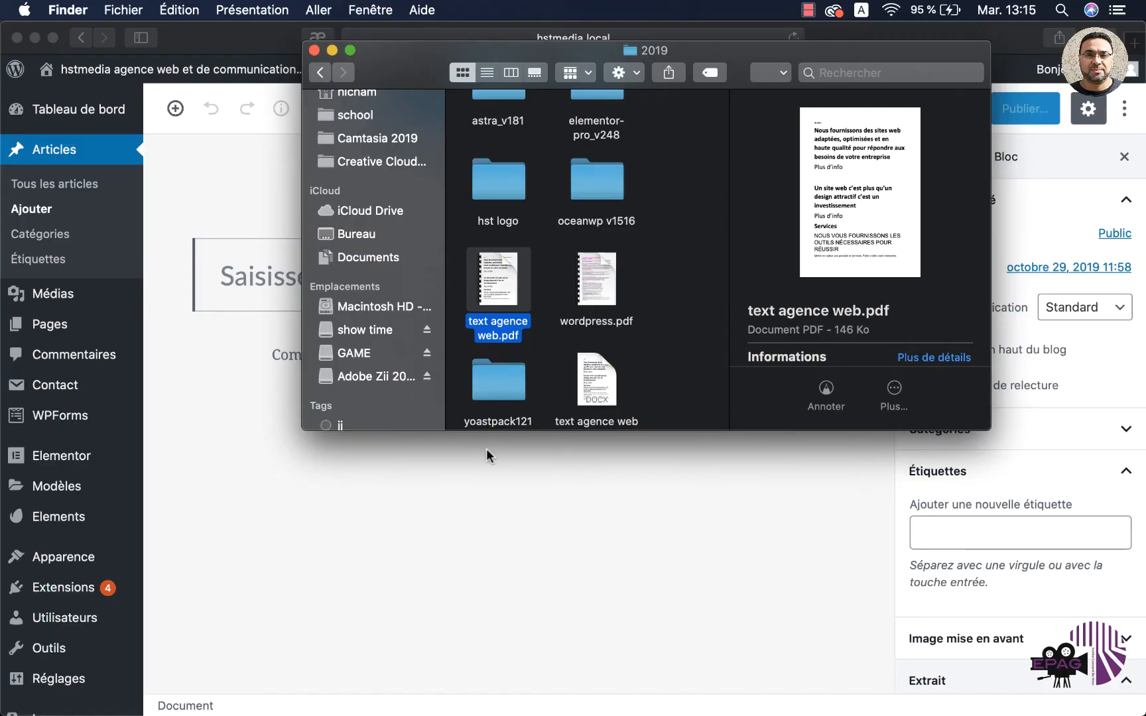
pyautogui.moveTo(502, 284)
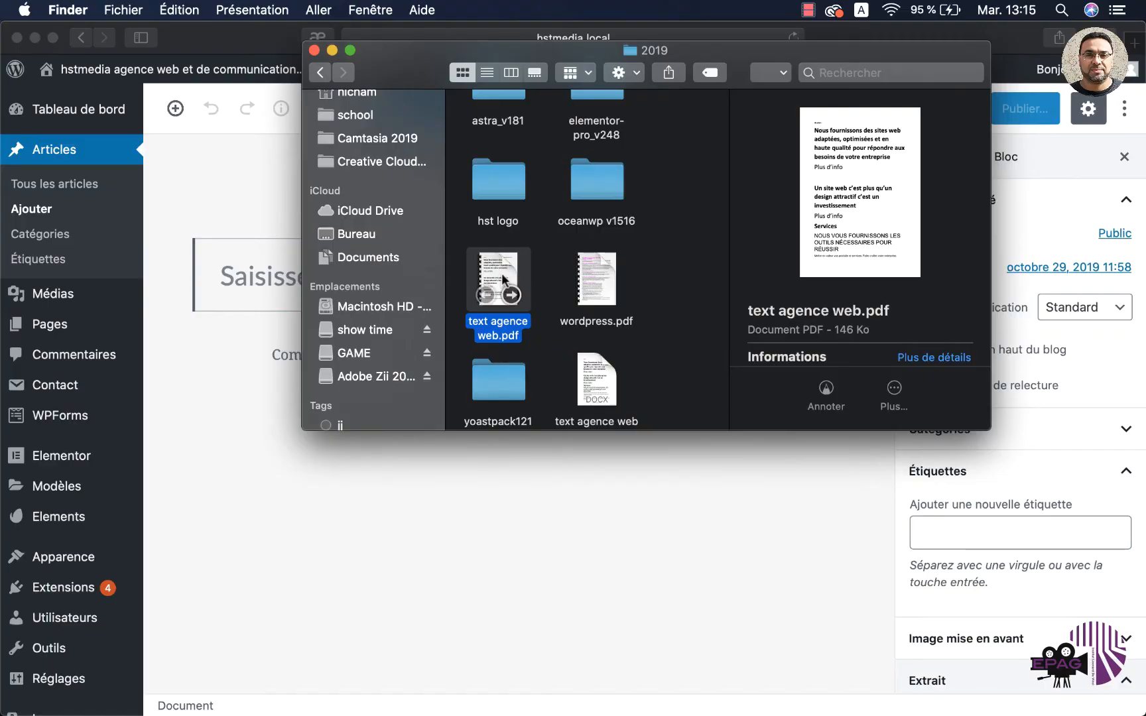
pyautogui.rightClick(502, 269)
pyautogui.moveTo(572, 292)
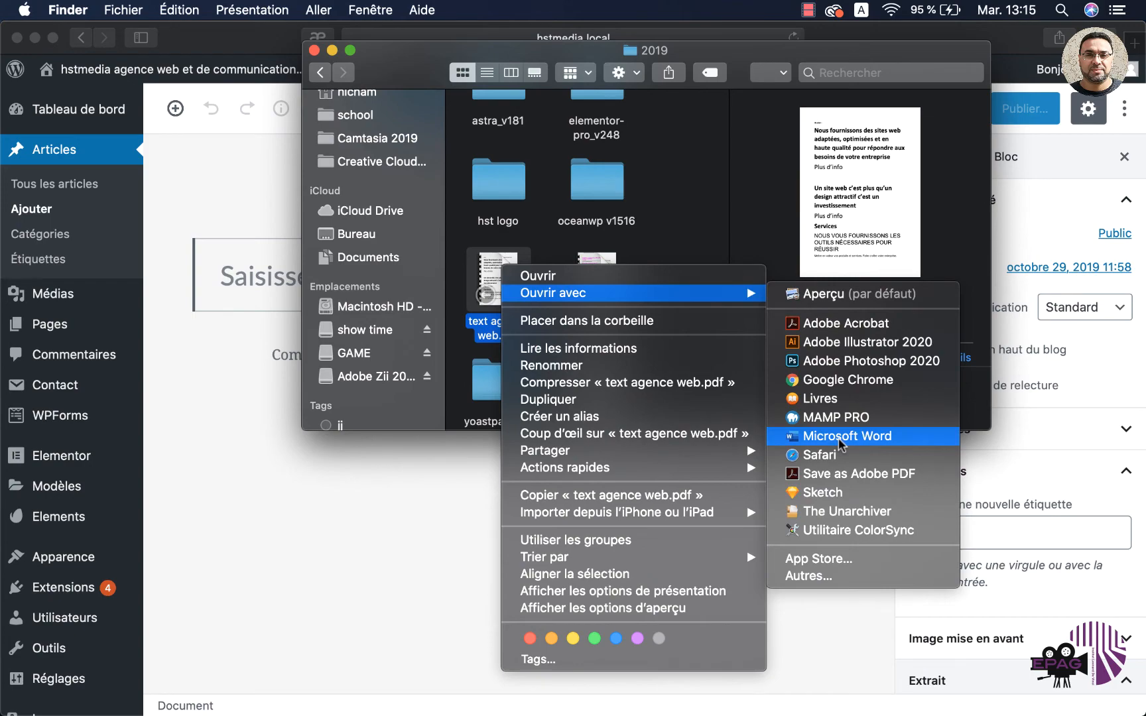
pyautogui.click(841, 437)
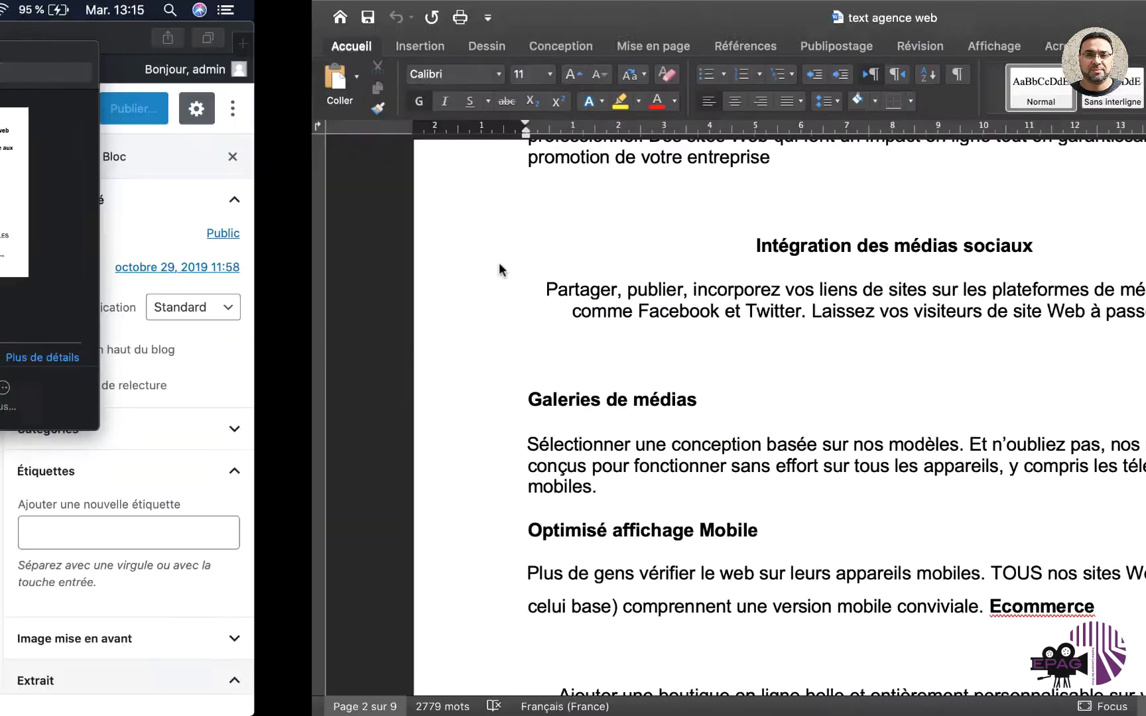
# - Translate the entire text agence web document from French (Français) to English (Anglais) with Word's translator
pyautogui.scroll(10, 527, 318)
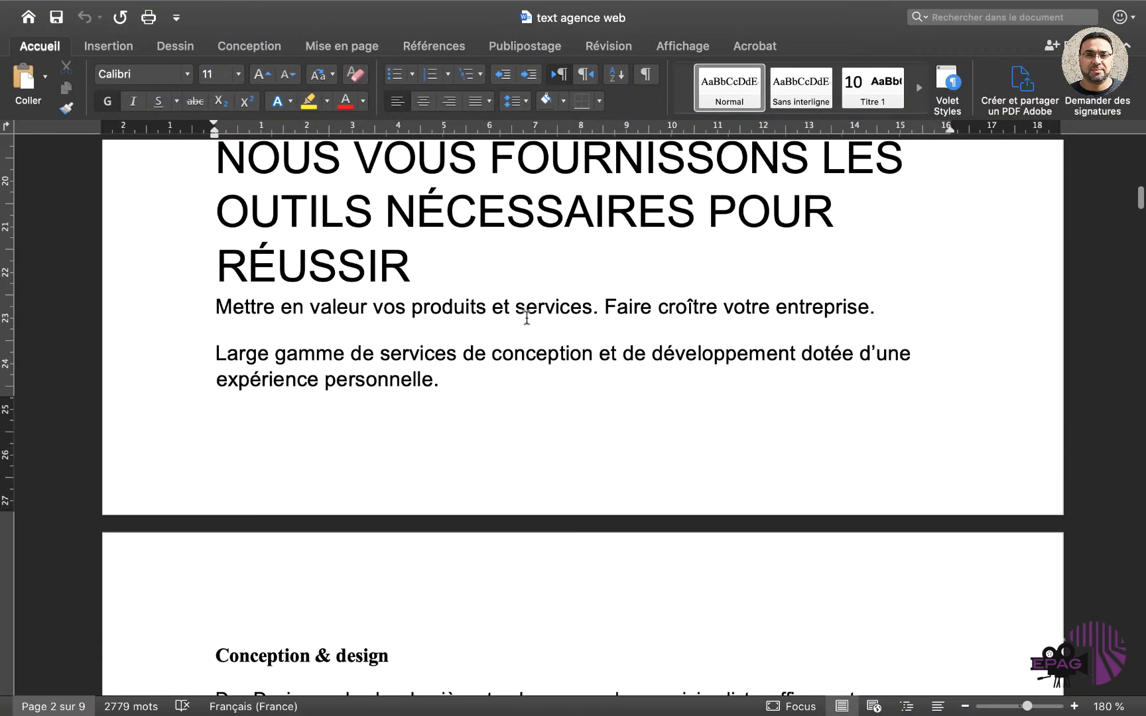
pyautogui.moveTo(166, 3)
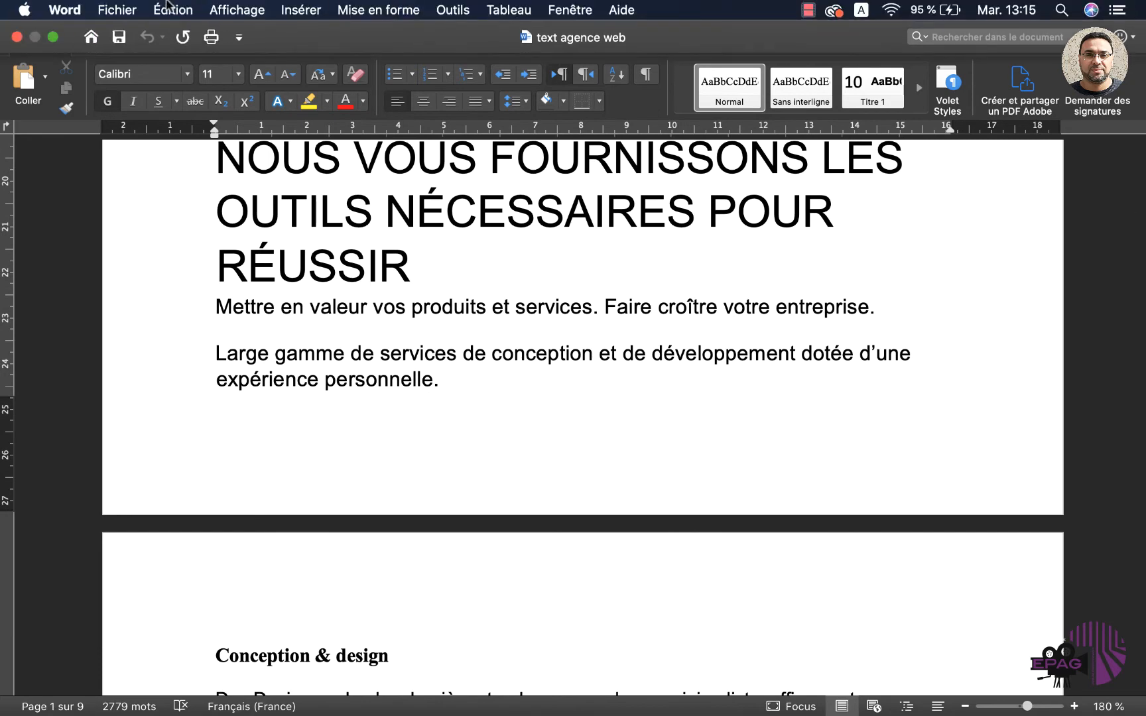
pyautogui.scroll(4, 708, 435)
pyautogui.scroll(-6, 708, 435)
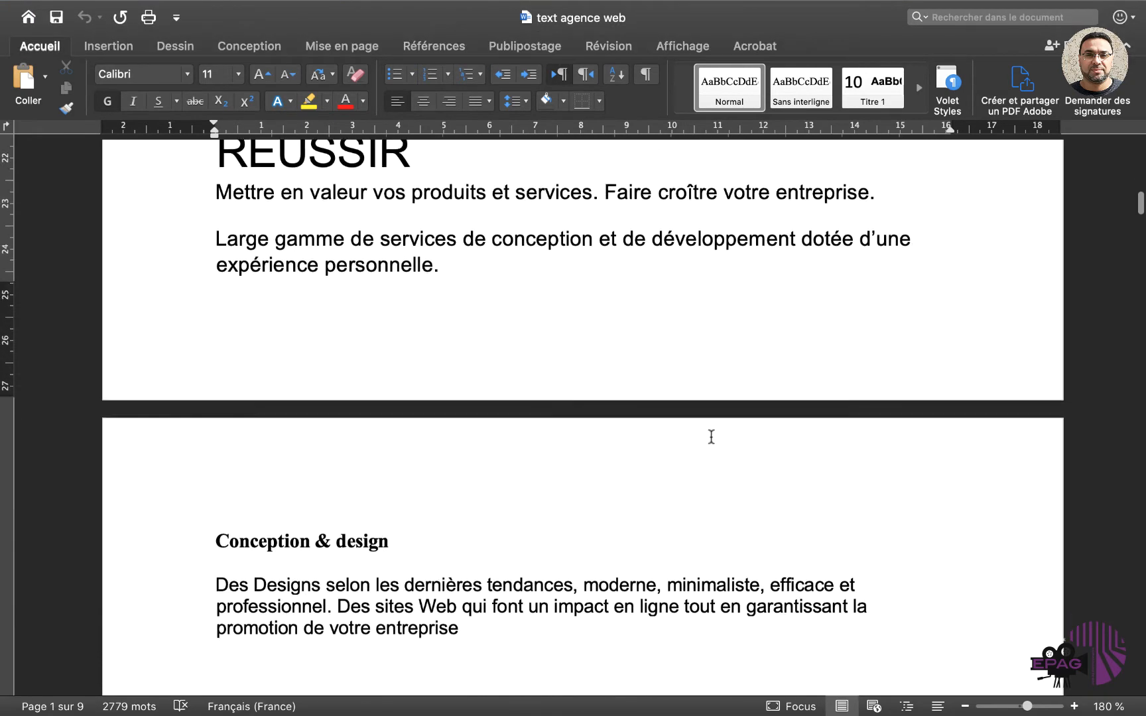
pyautogui.rightClick(667, 270)
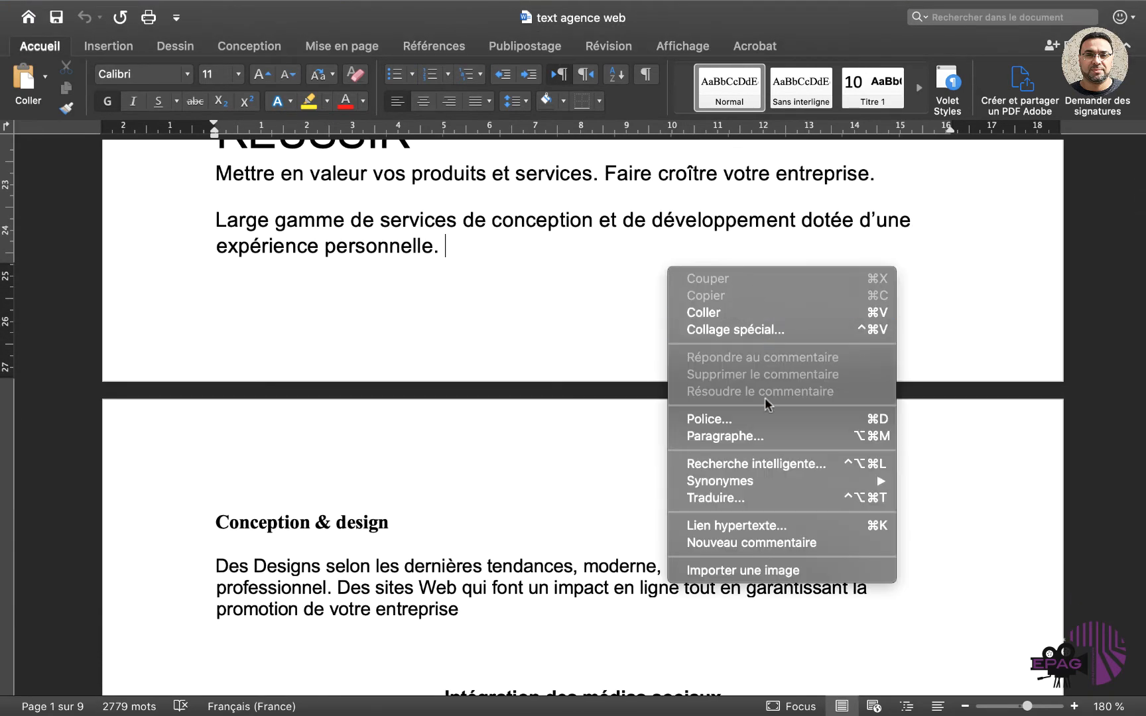
pyautogui.click(747, 497)
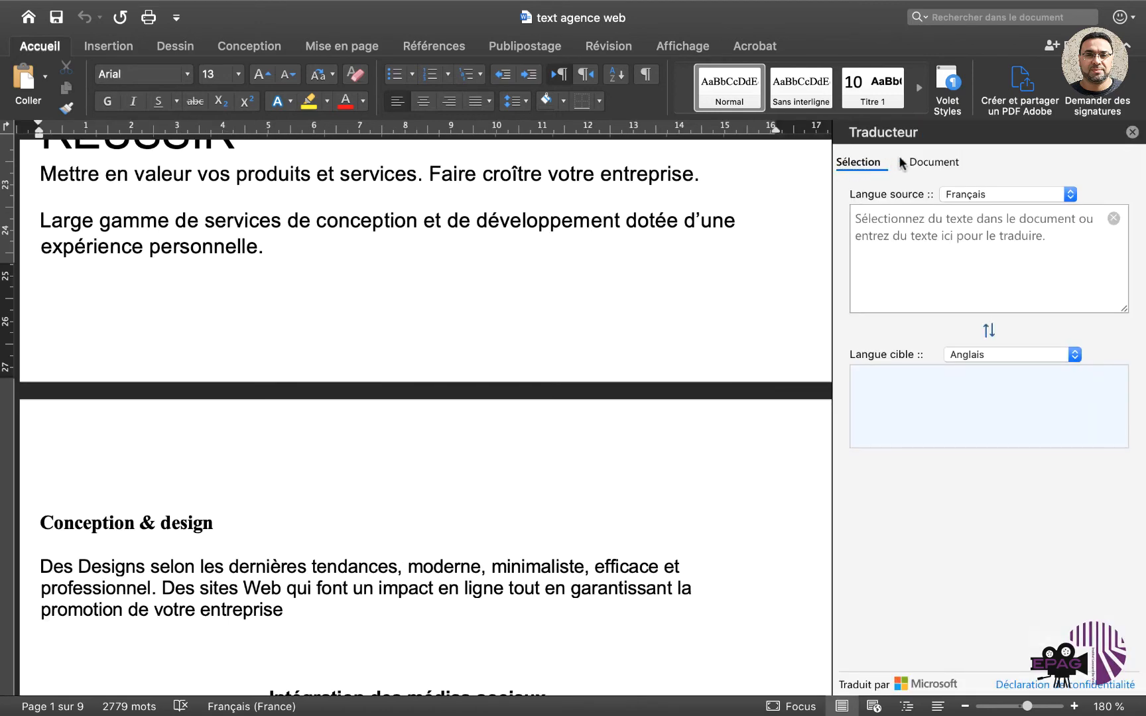
pyautogui.click(932, 165)
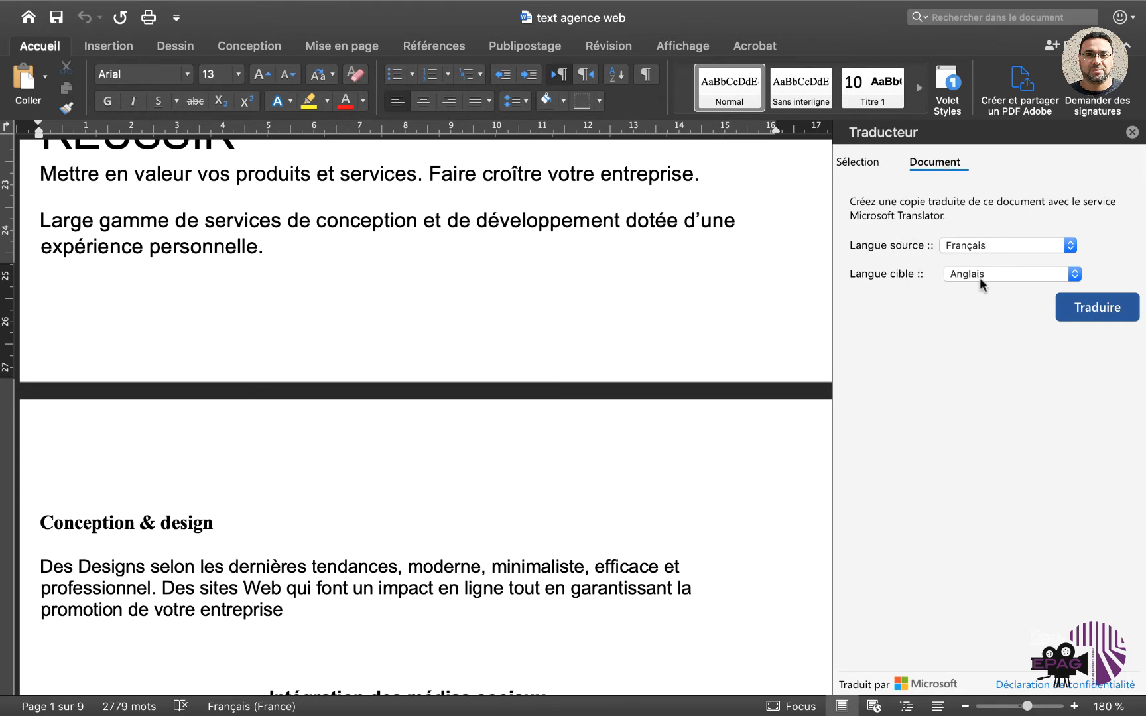
pyautogui.click(1094, 316)
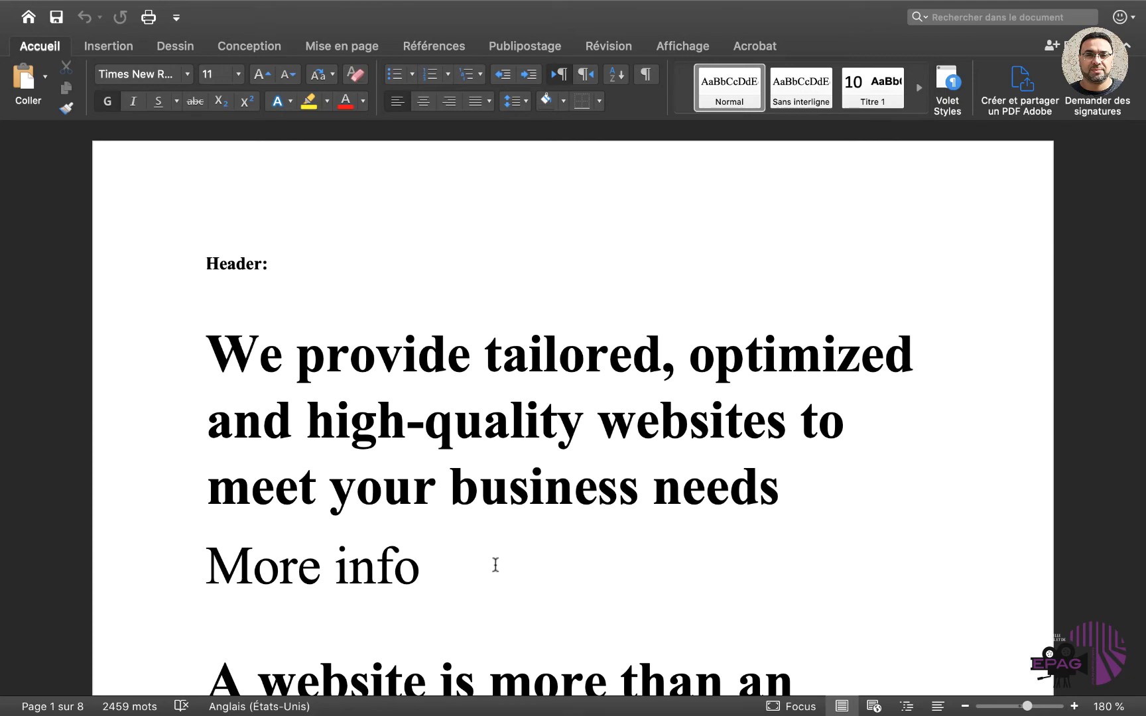
# - Find the Blog section in the translated document and copy the heading "10 reasons for themyour business must have a website"
pyautogui.scroll(-20, 495, 564)
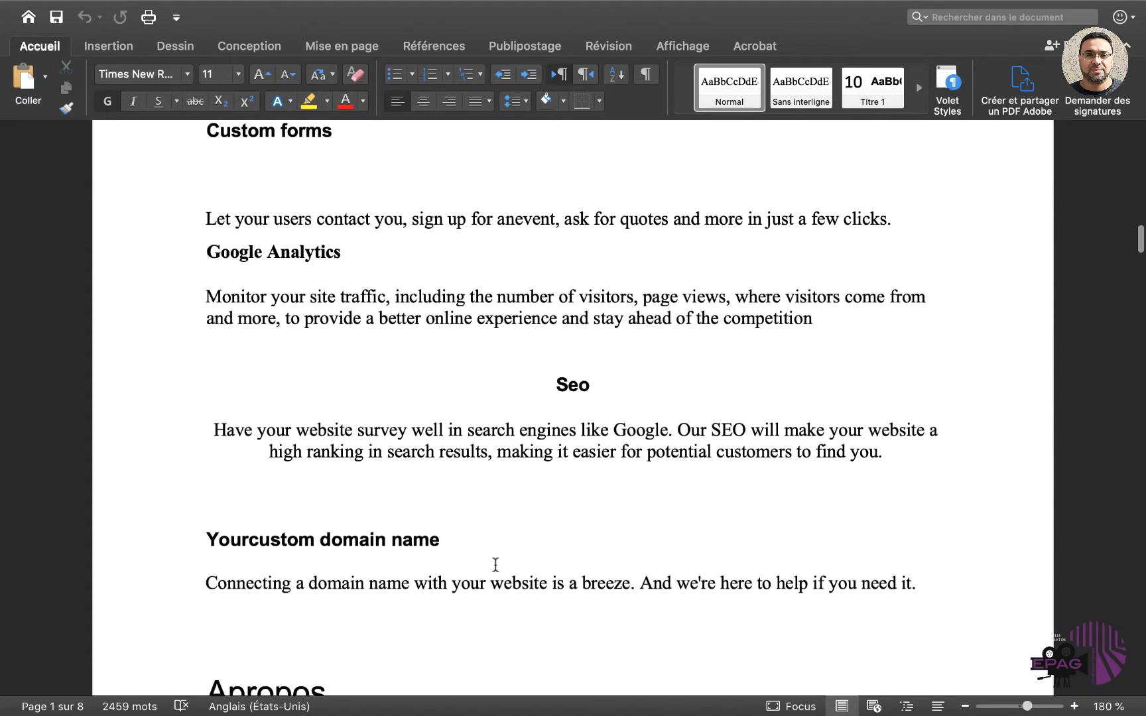
pyautogui.scroll(-20, 495, 564)
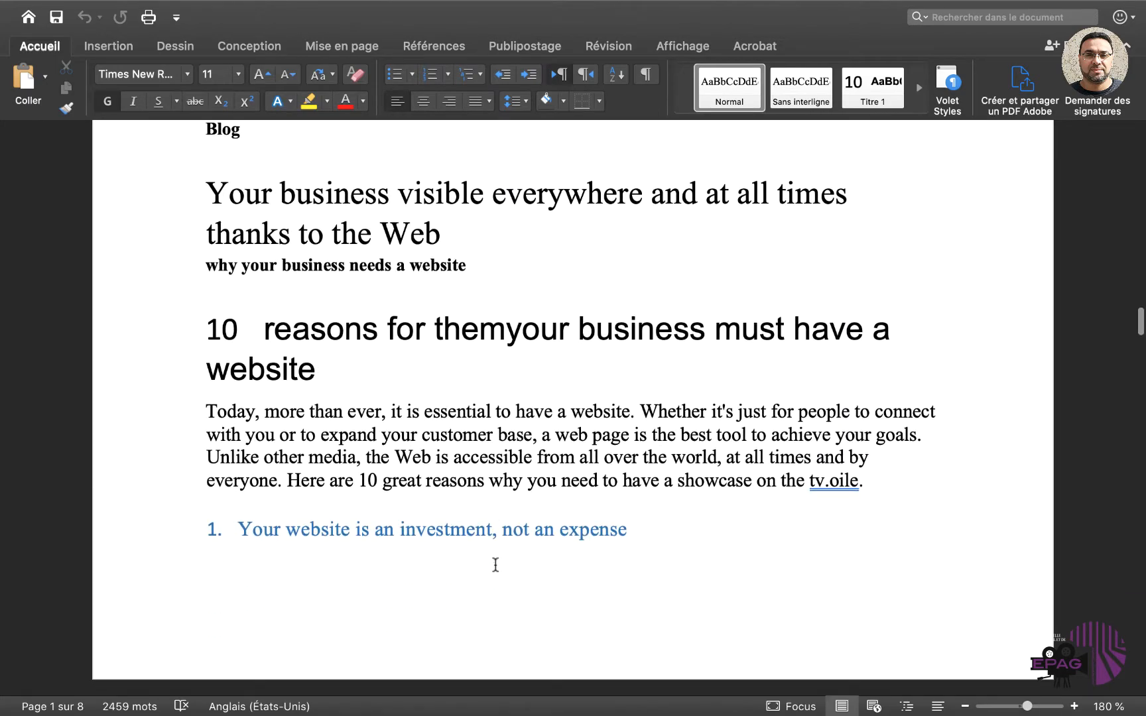
pyautogui.scroll(2, 496, 565)
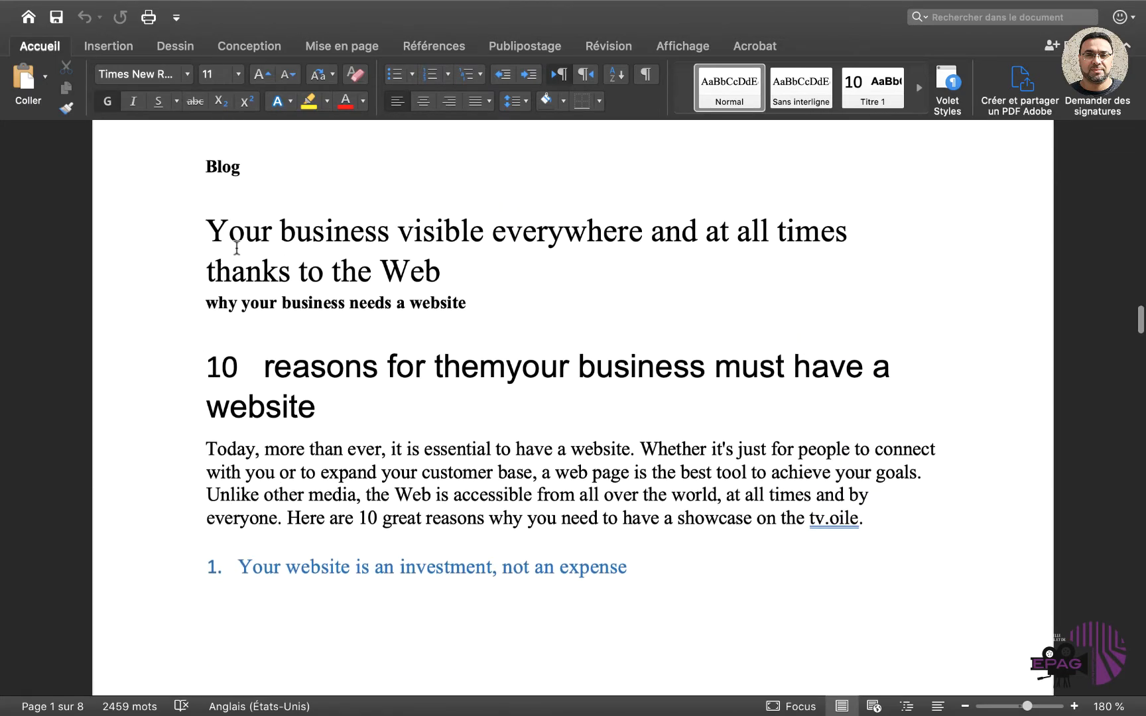
pyautogui.moveTo(260, 368); pyautogui.dragTo(199, 361)
pyautogui.press('super+c')
pyautogui.click(230, 363)
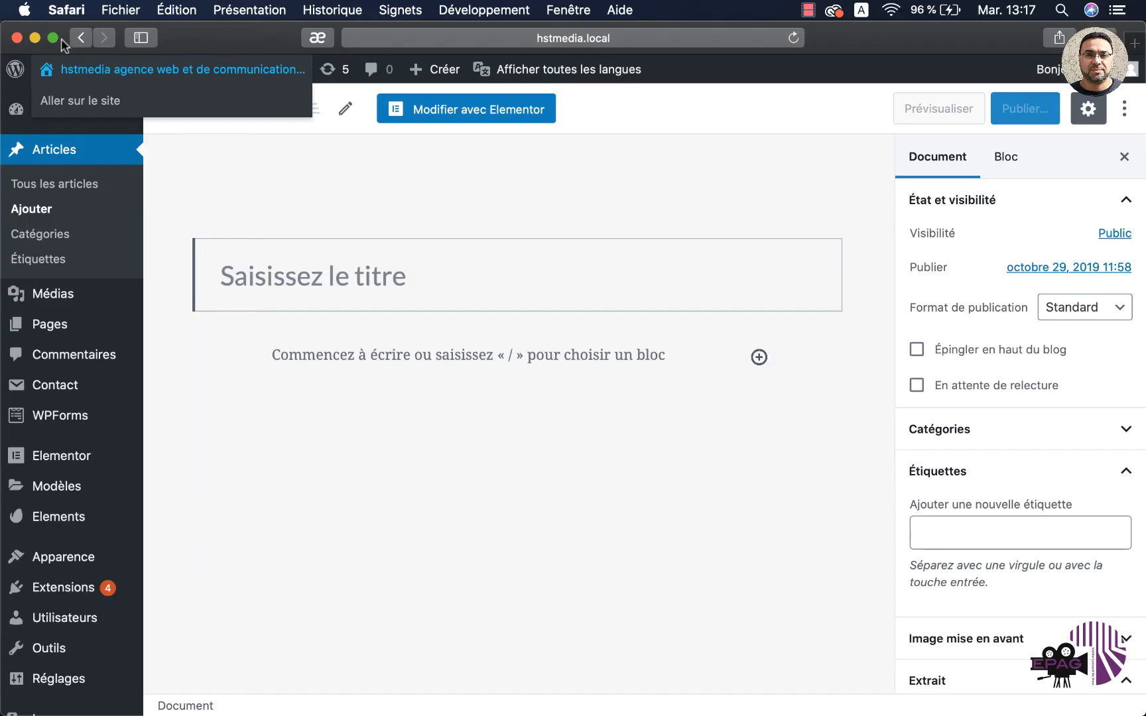
# - In Safari, start an English translation of "10 raisons pour lesquelles votre entreprise doit avoir un site web" and paste the copied heading as its title
pyautogui.click(81, 37)
pyautogui.scroll(-1, 318, 305)
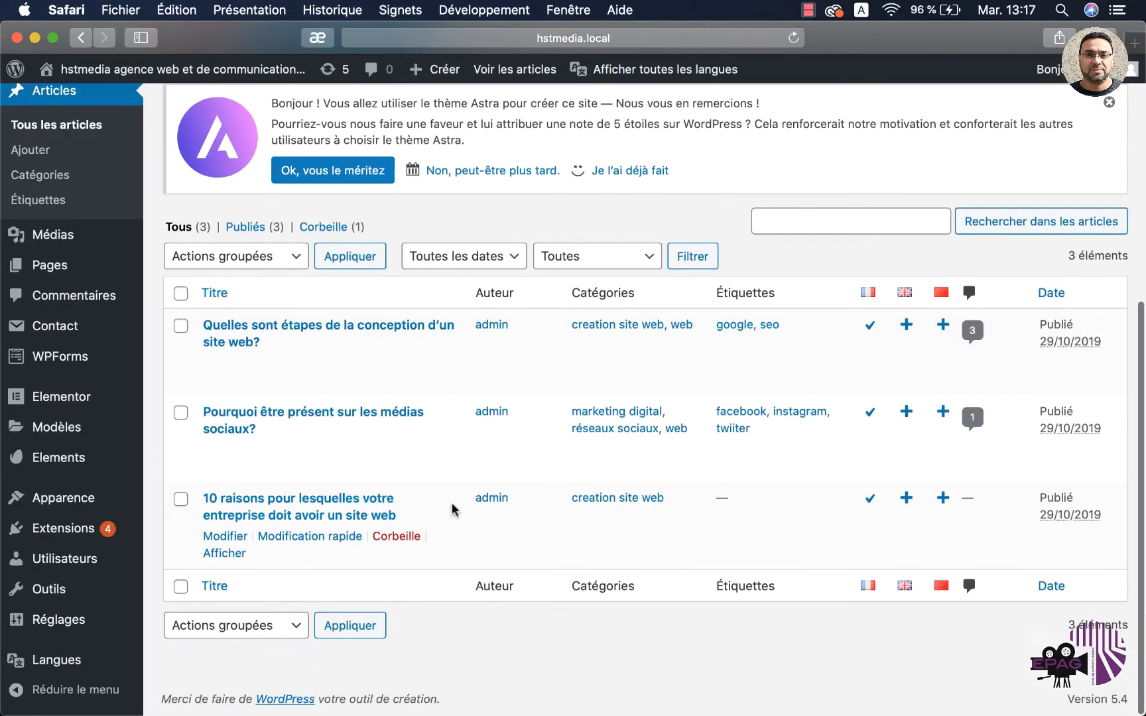
pyautogui.click(906, 498)
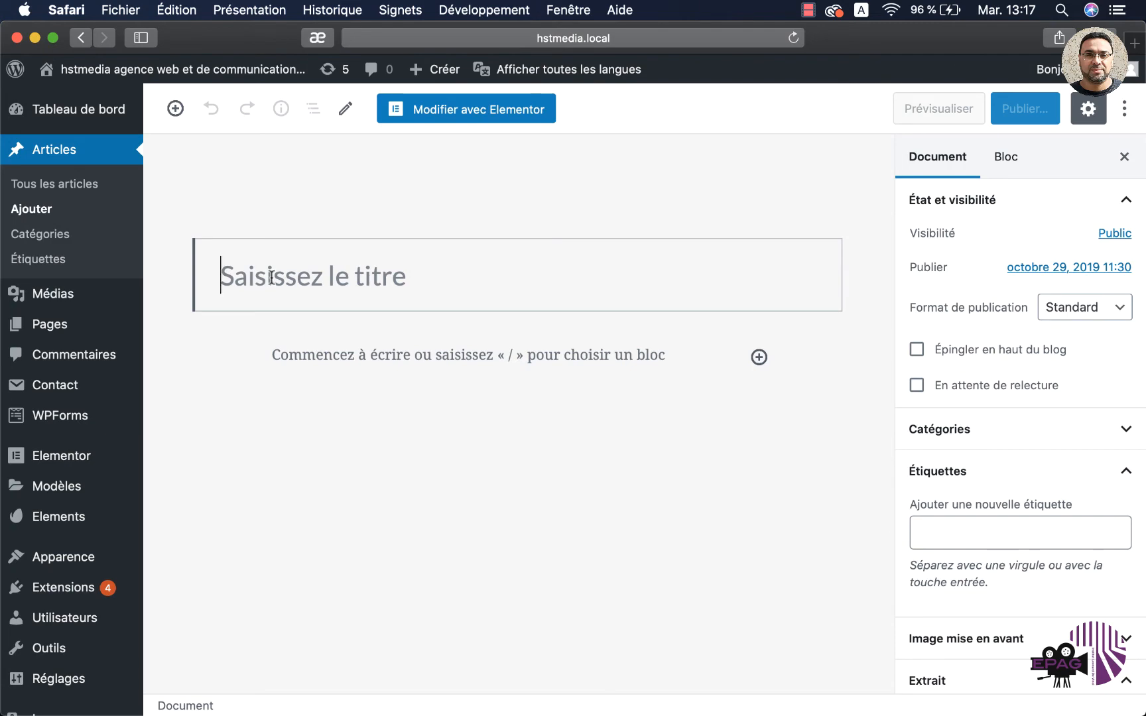
pyautogui.press('super+v')
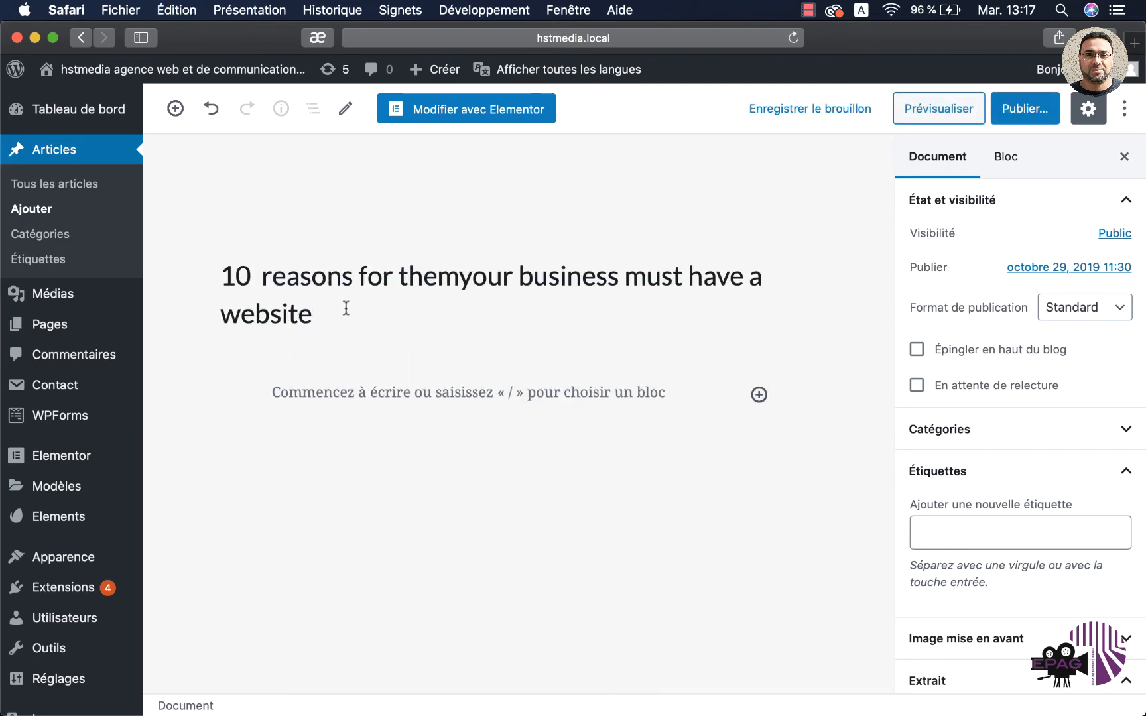
# - Copy the text below that heading in the translated Word document and paste it as the body of the English article
pyautogui.press('super+Tab')
pyautogui.click(204, 237)
pyautogui.moveTo(207, 217); pyautogui.dragTo(683, 715)
pyautogui.press('super+Tab')
pyautogui.click(269, 390)
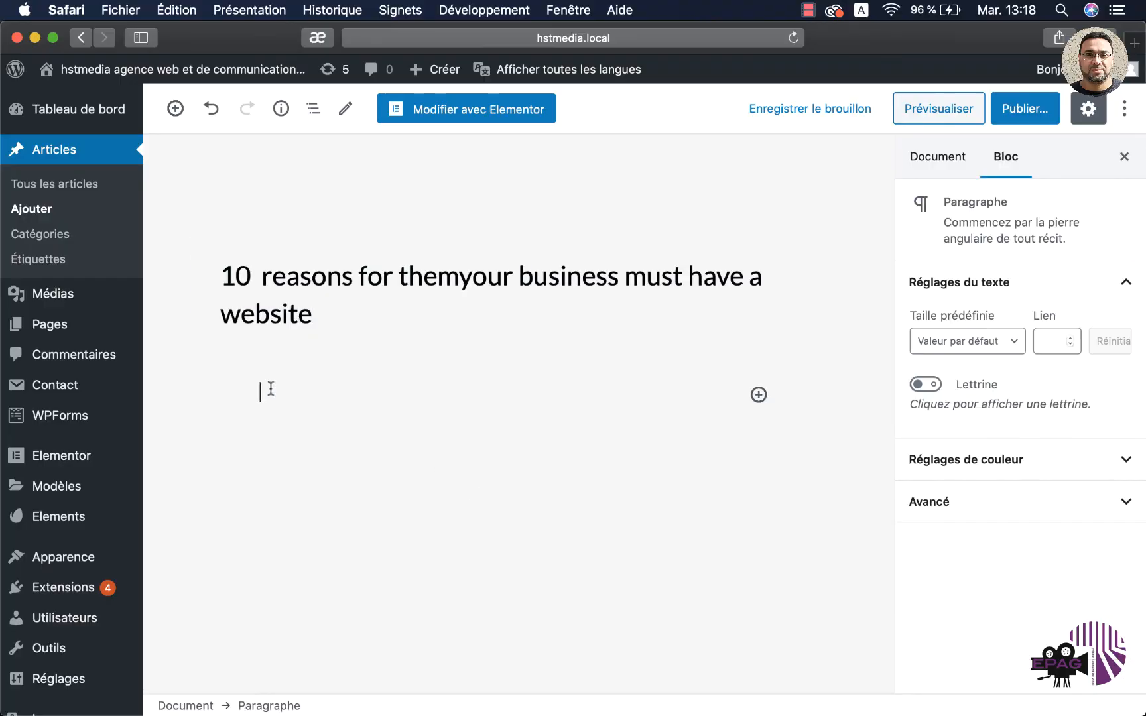
pyautogui.press('super+v')
pyautogui.scroll(5, 441, 326)
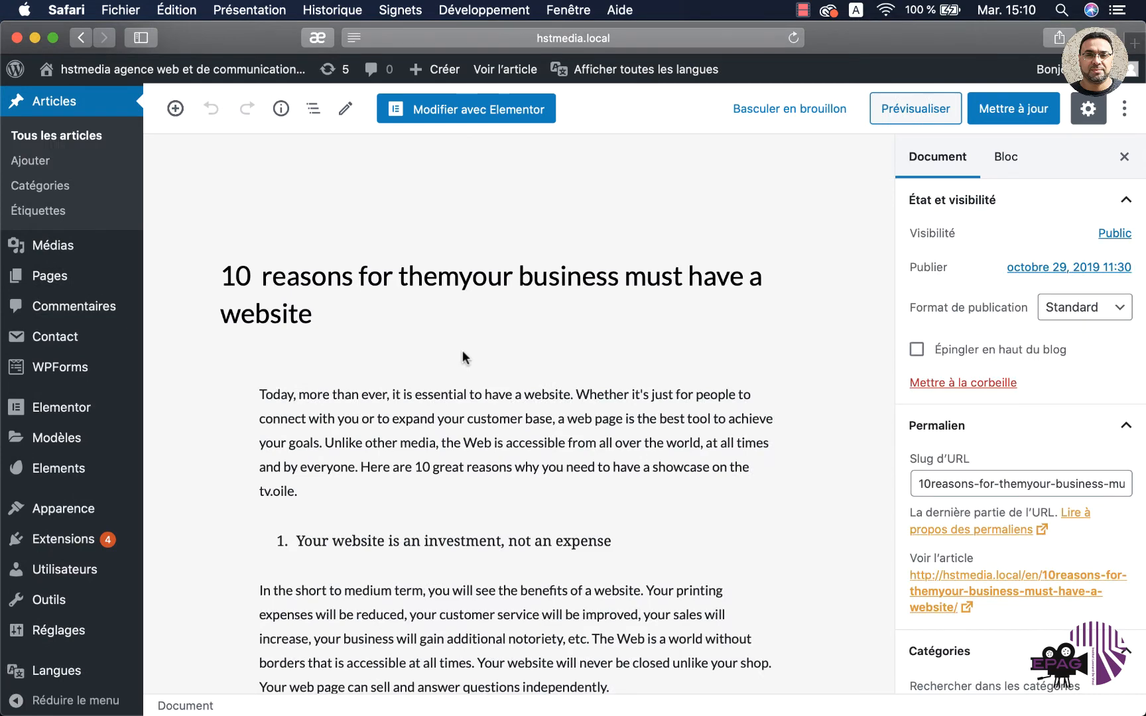
# - Compare the headings and text of the English article with the French original in text agence web.pdf
pyautogui.scroll(-2, 462, 350)
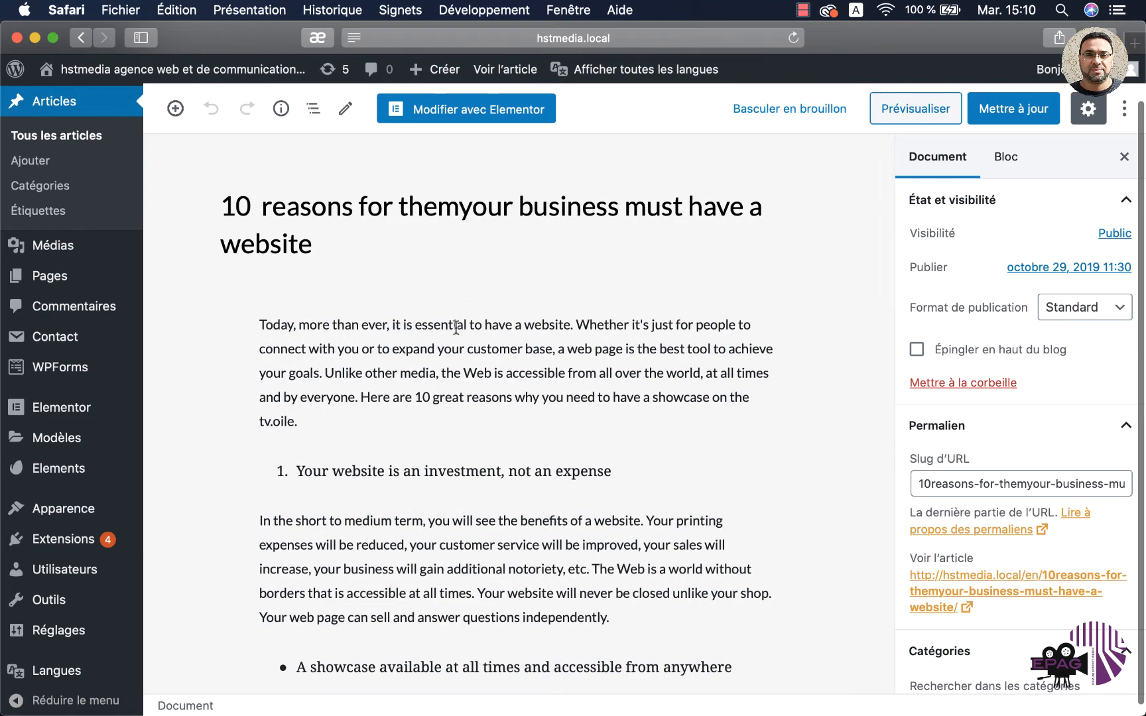
pyautogui.scroll(-2, 456, 354)
pyautogui.moveTo(226, 712)
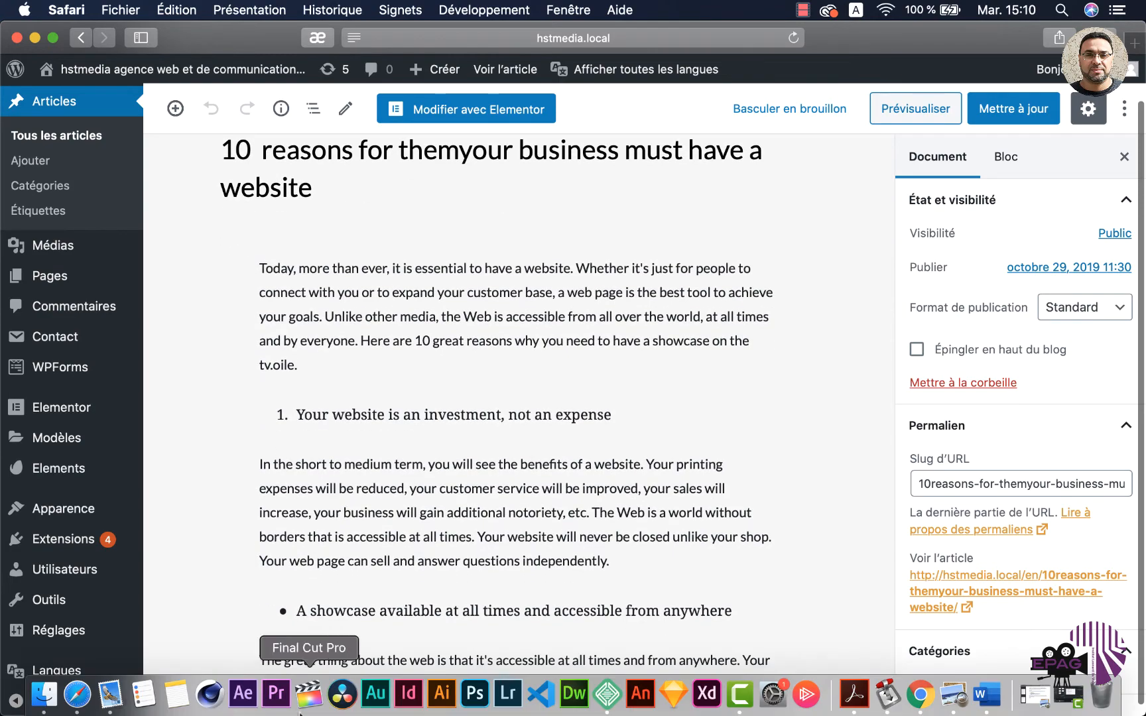
pyautogui.click(954, 693)
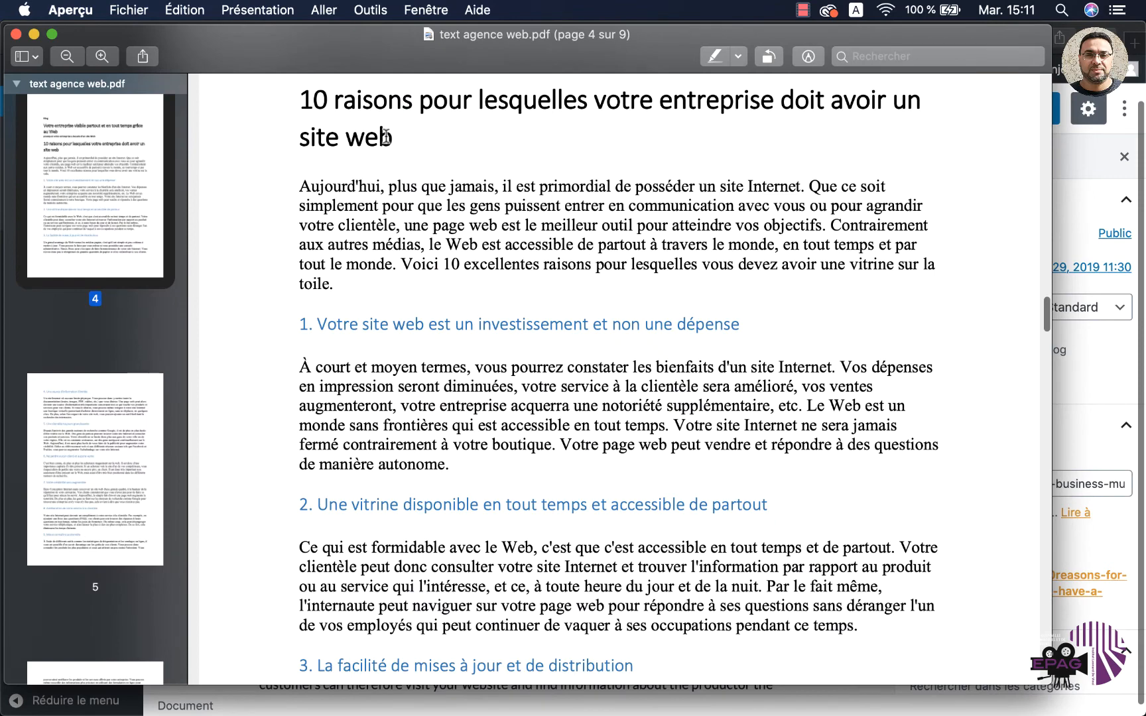
pyautogui.moveTo(385, 137); pyautogui.dragTo(309, 99)
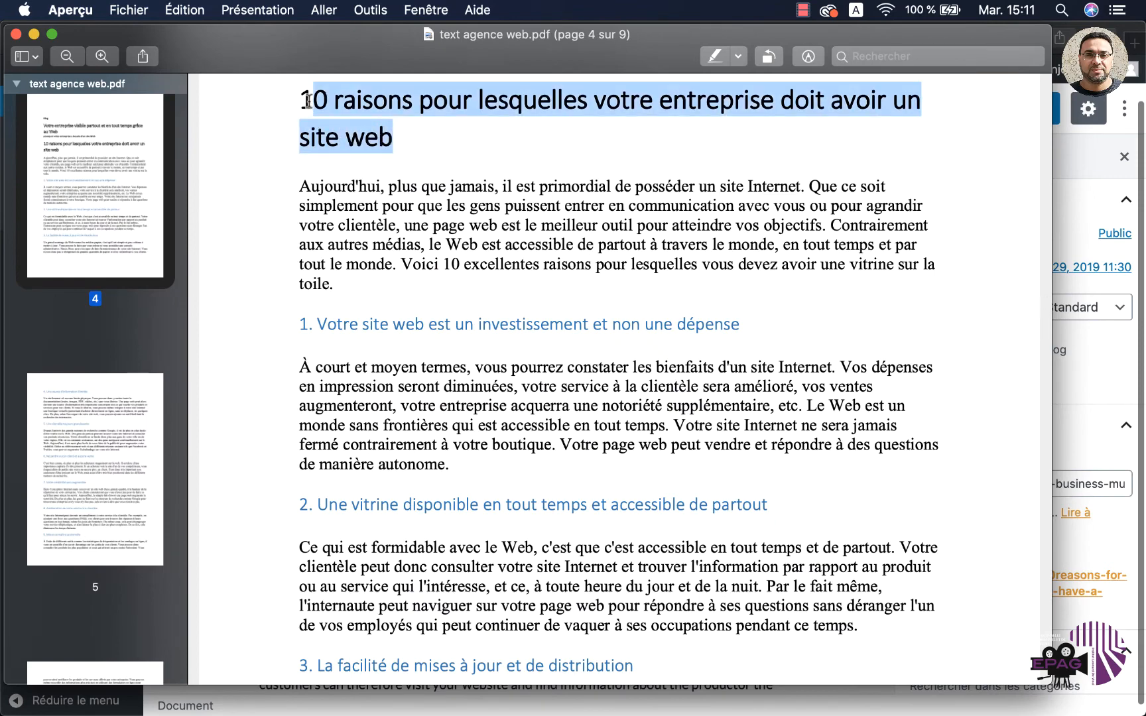
pyautogui.click(355, 335)
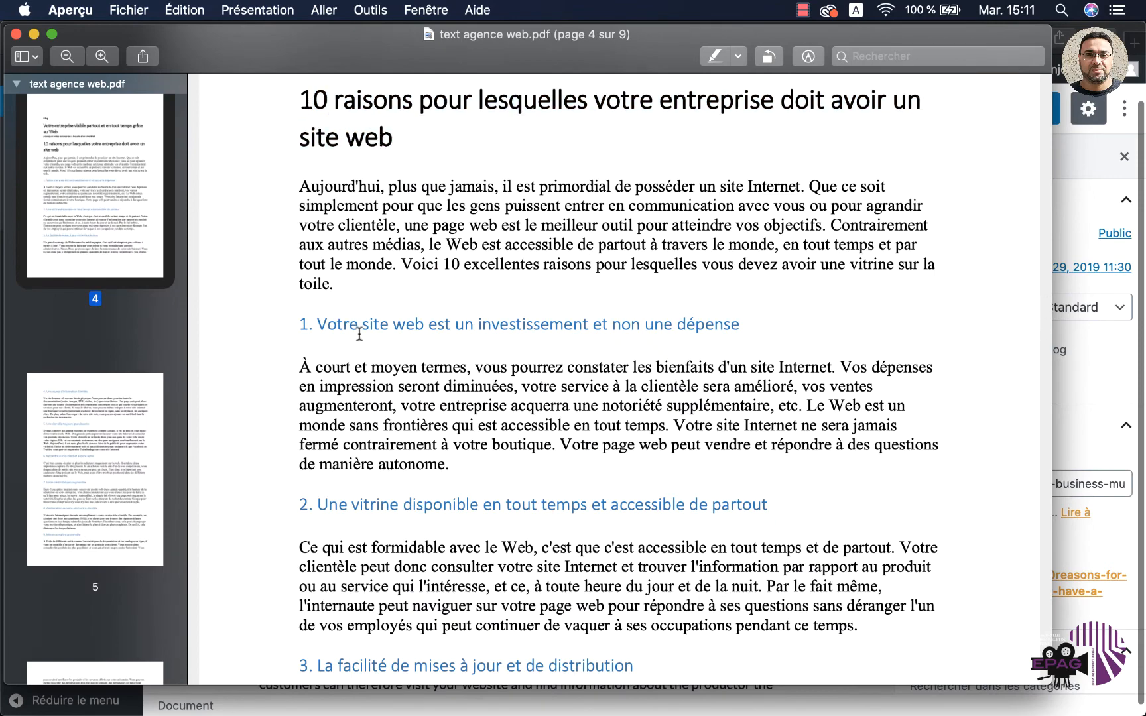
pyautogui.scroll(-5, 359, 333)
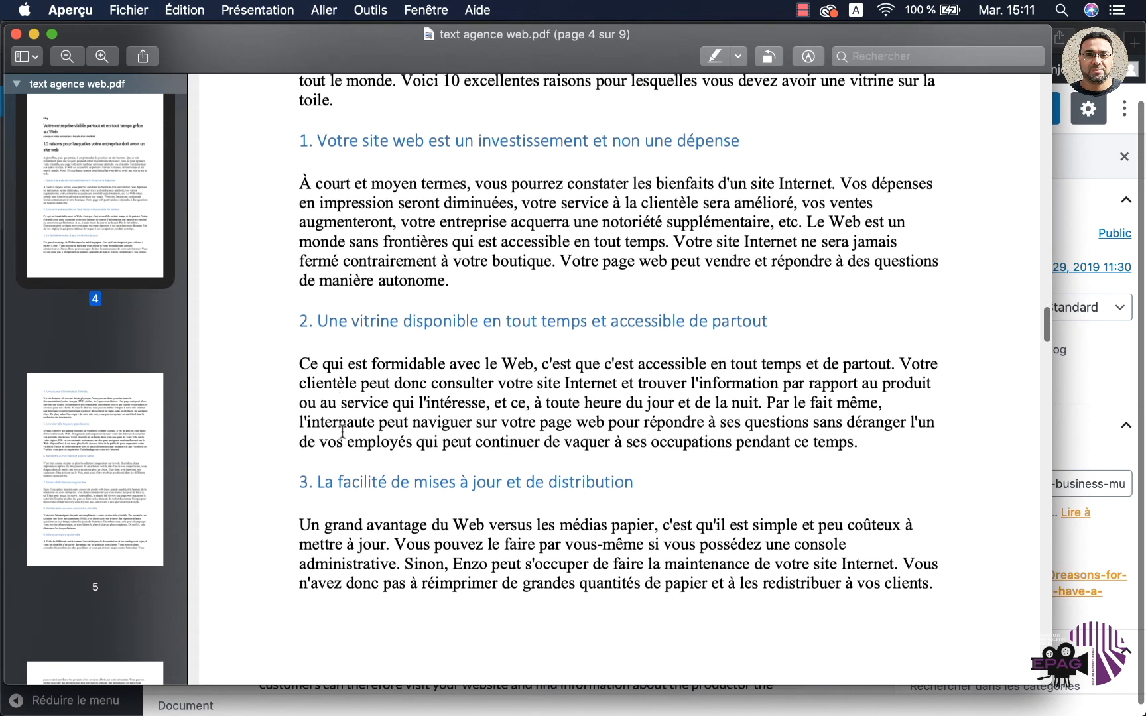
pyautogui.scroll(-3, 342, 431)
pyautogui.press('super+Tab')
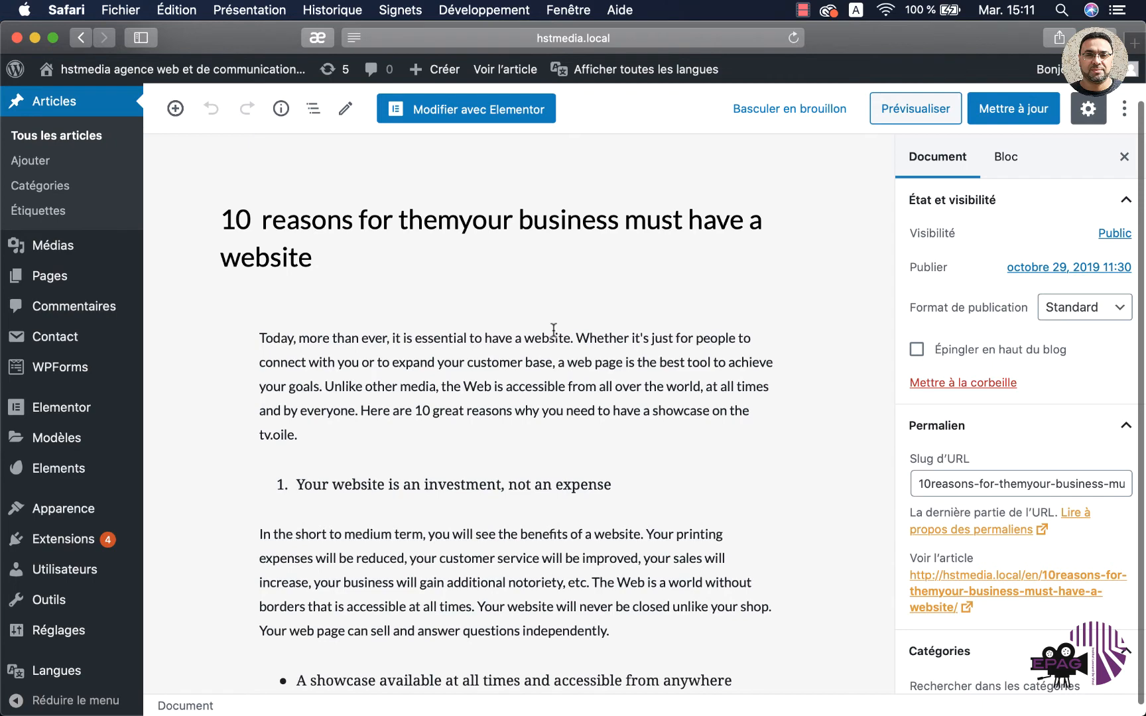
pyautogui.scroll(-10, 554, 330)
pyautogui.scroll(5, 433, 463)
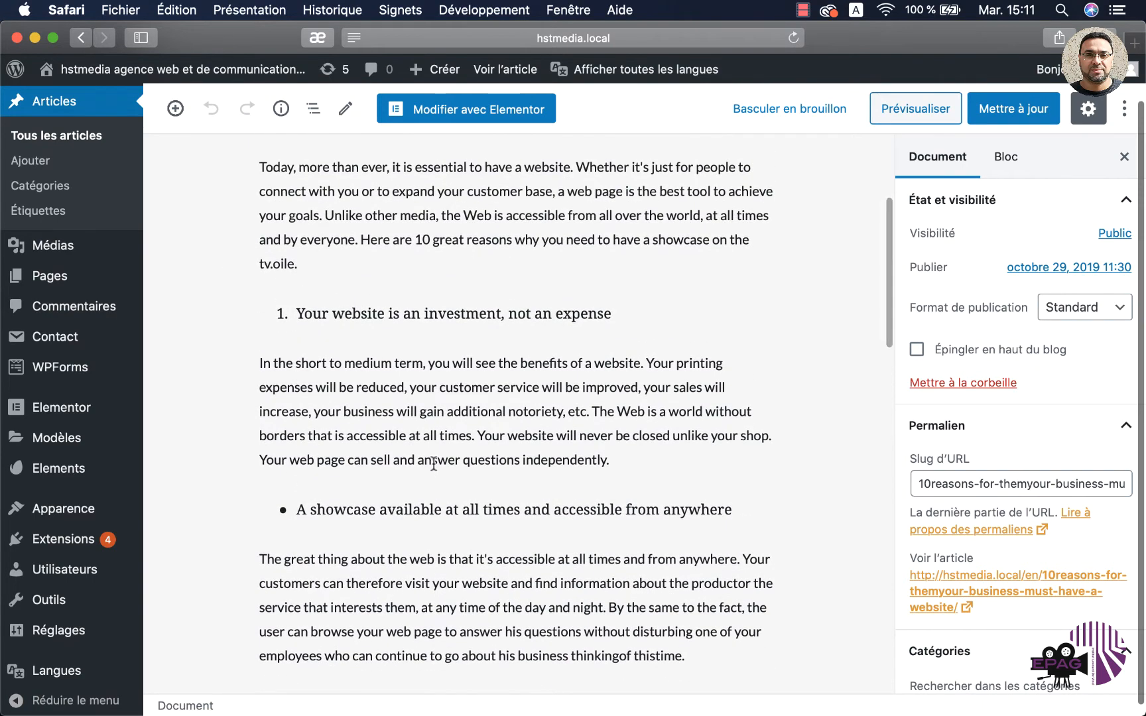
pyautogui.scroll(-20, 433, 463)
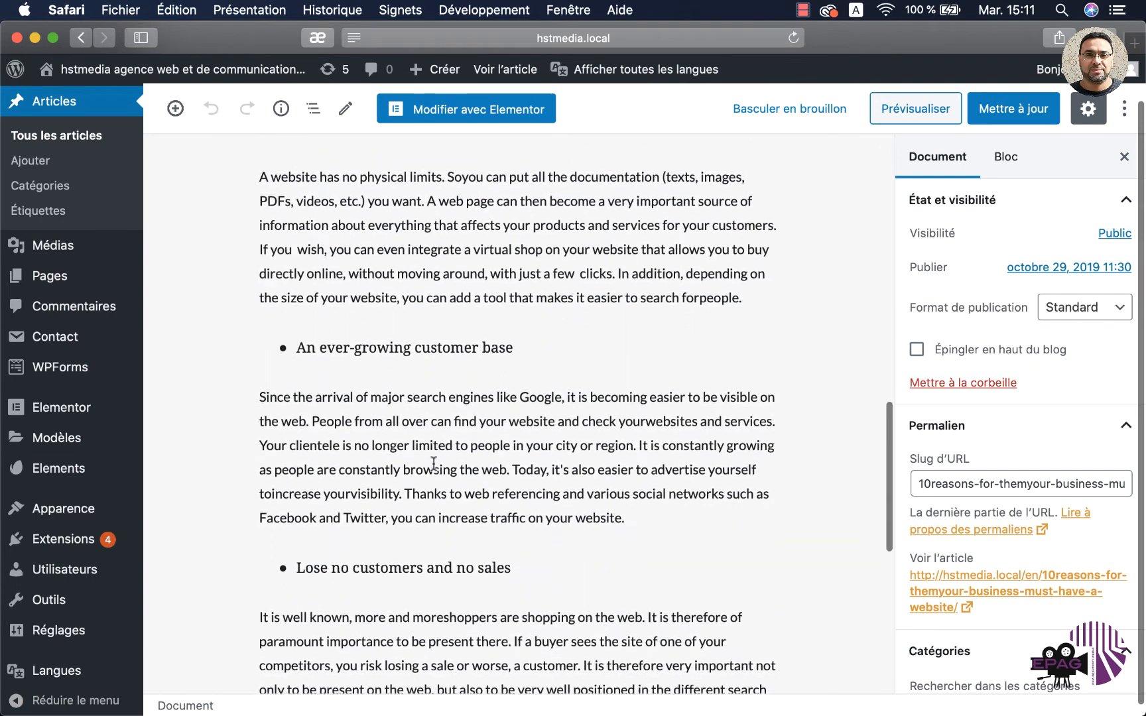
pyautogui.scroll(-10, 434, 463)
pyautogui.scroll(20, 433, 463)
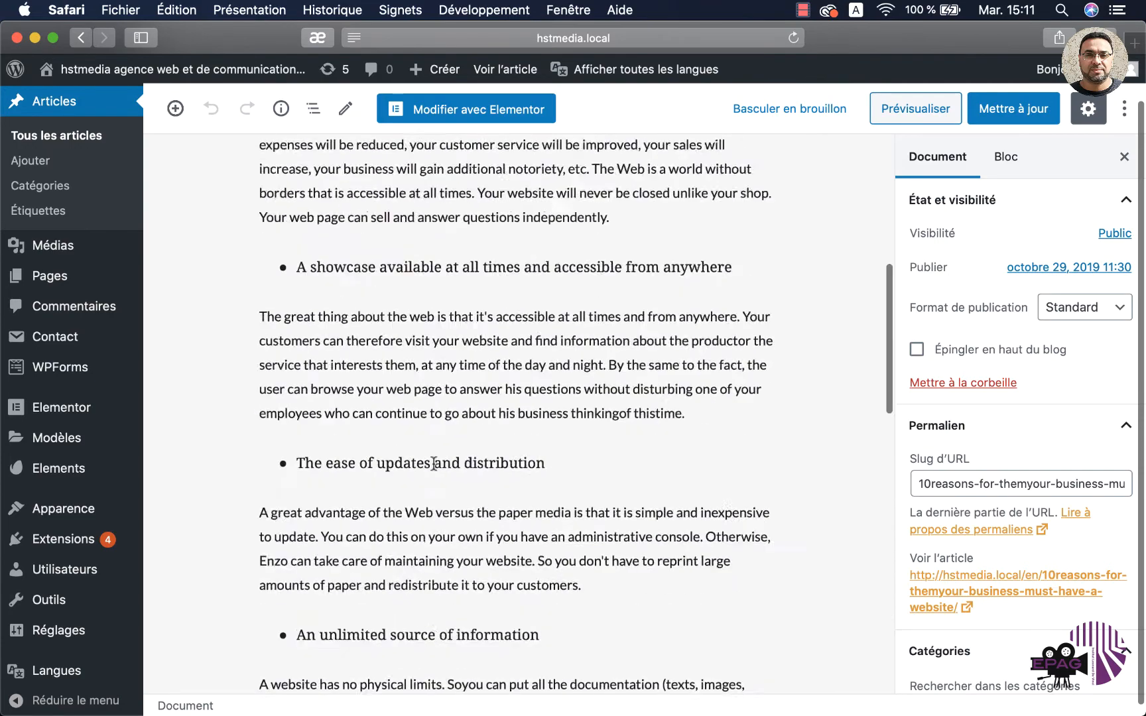
pyautogui.scroll(11, 434, 463)
# - Convert the list item "Your website is an investment, not an expense" to a paragraph and turn that into an H2 heading
pyautogui.scroll(-2, 433, 463)
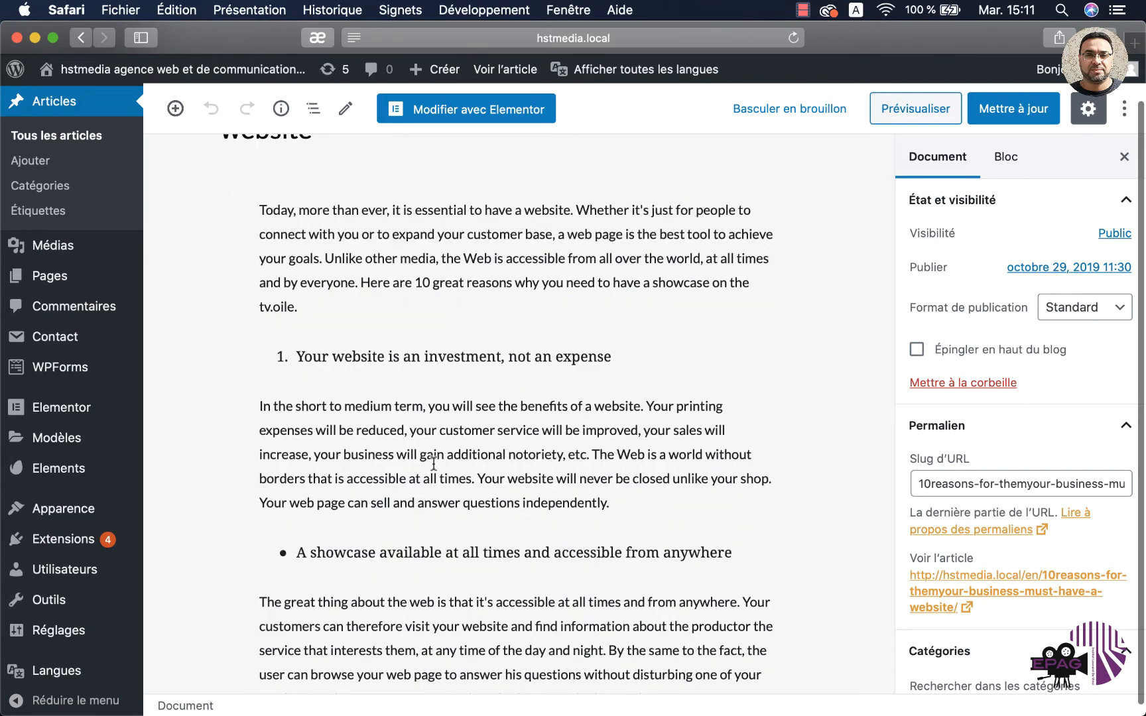
pyautogui.click(341, 359)
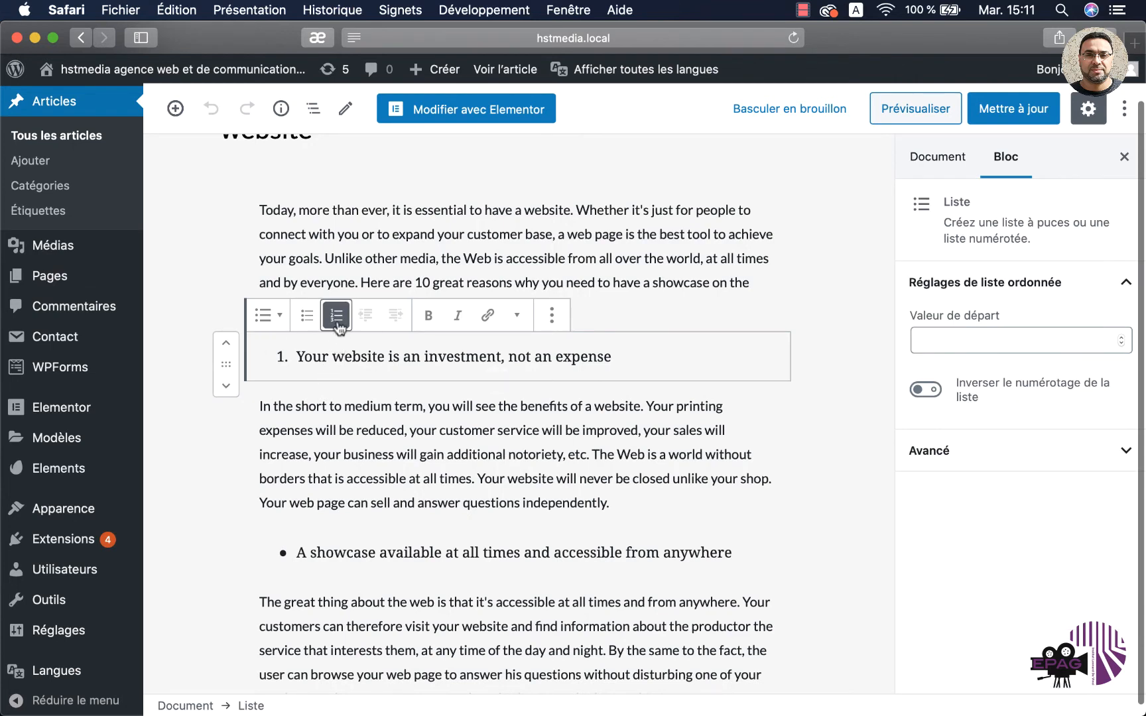
pyautogui.click(279, 318)
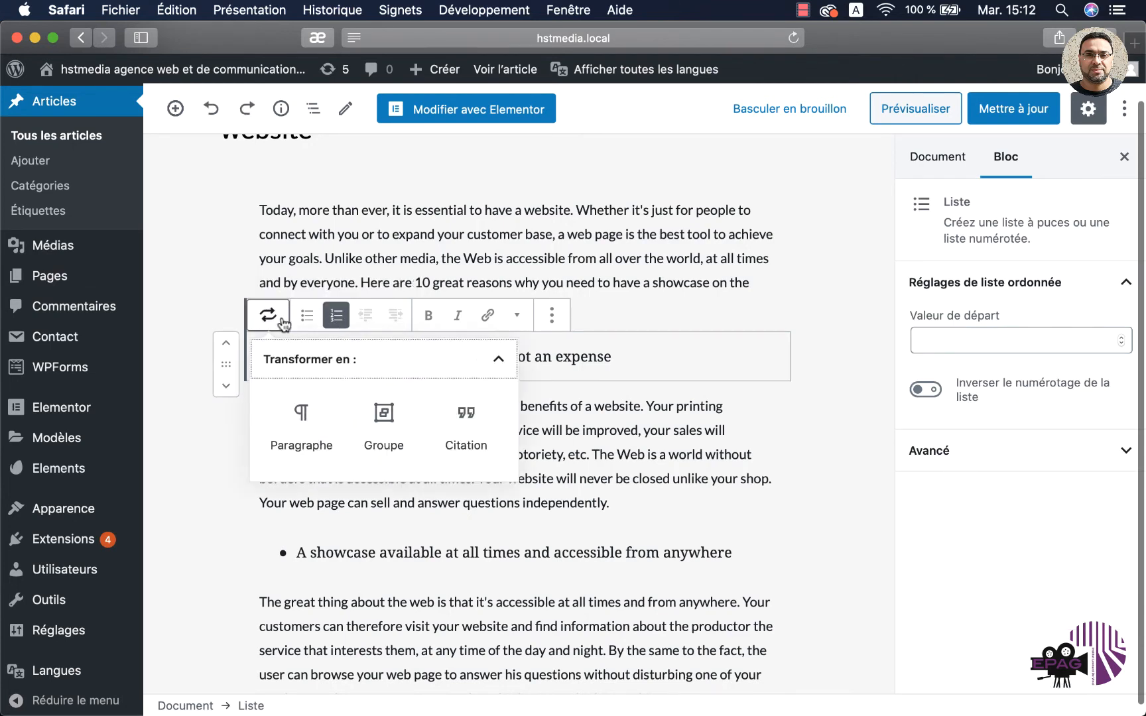
pyautogui.click(303, 419)
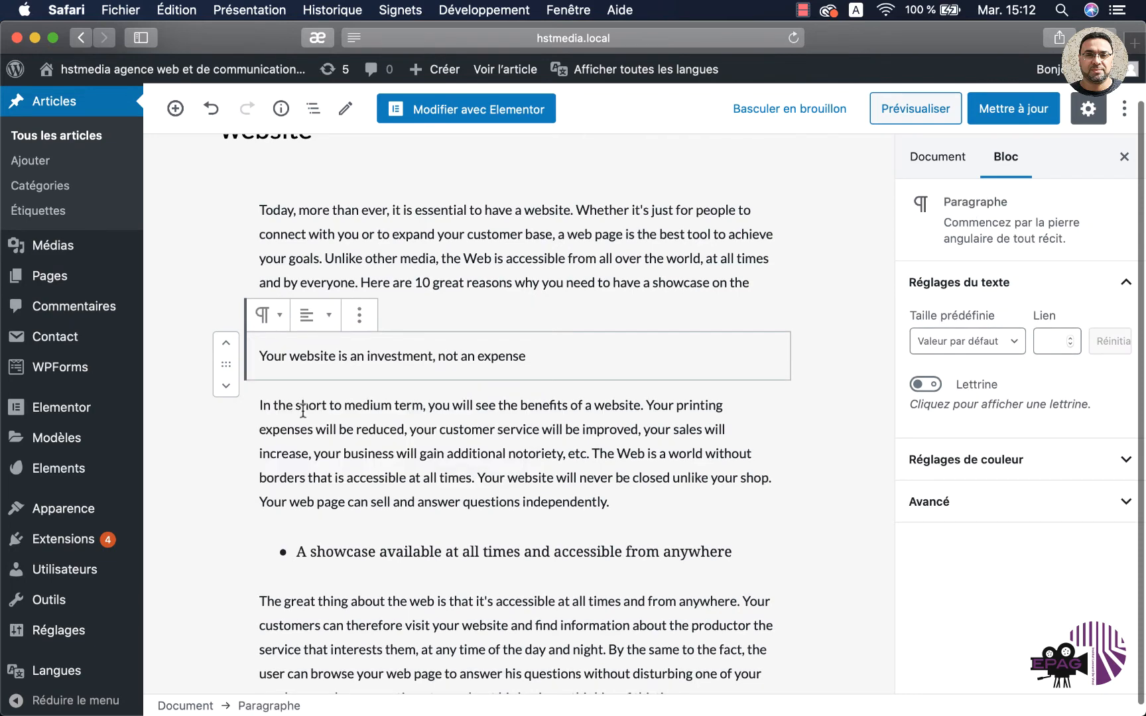
pyautogui.click(268, 315)
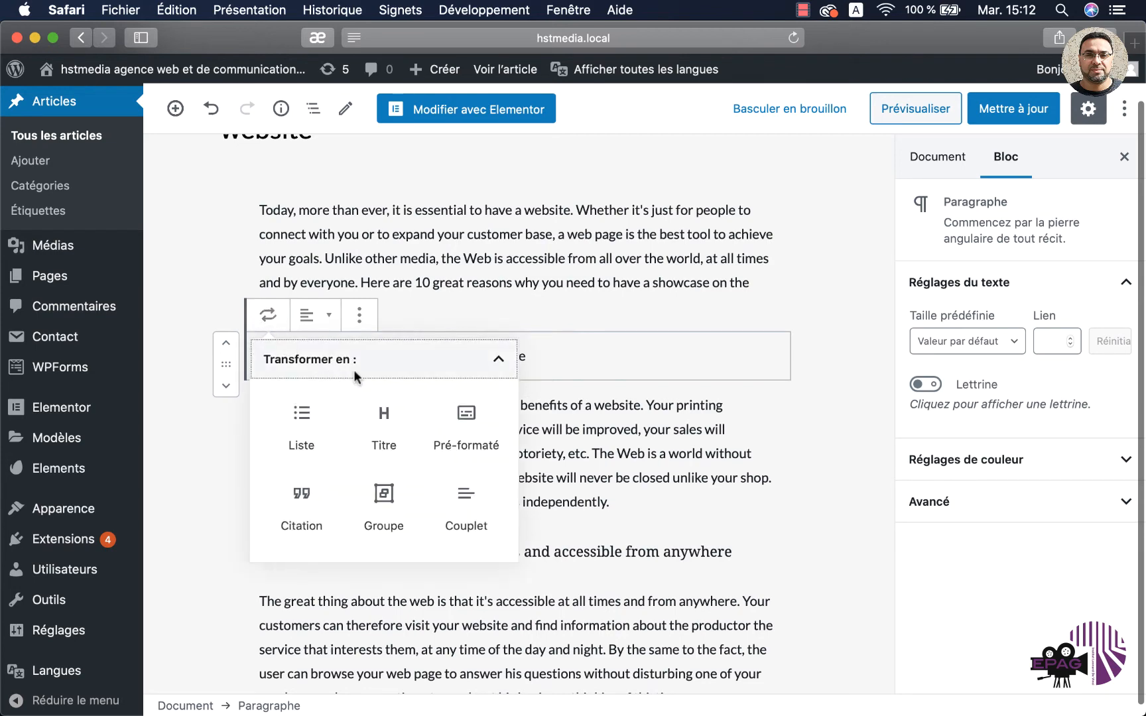
pyautogui.click(383, 418)
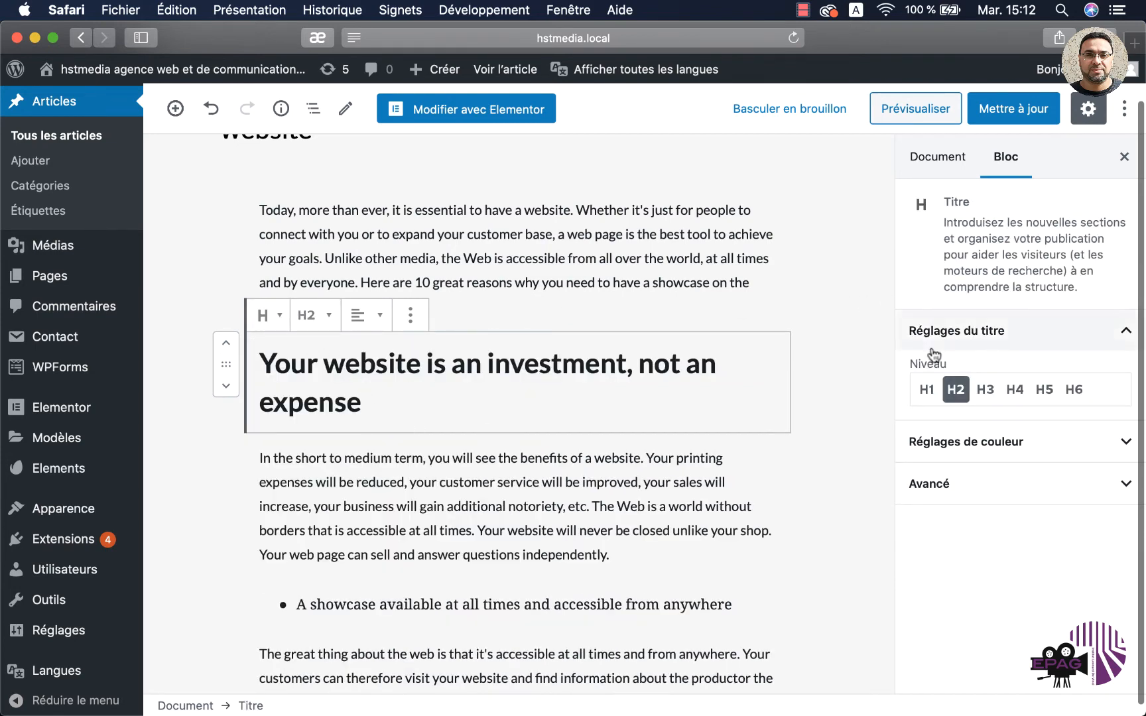
# - Set the text colour of the heading "Your website is an investment, not an expense" to the darker blue
pyautogui.click(1005, 141)
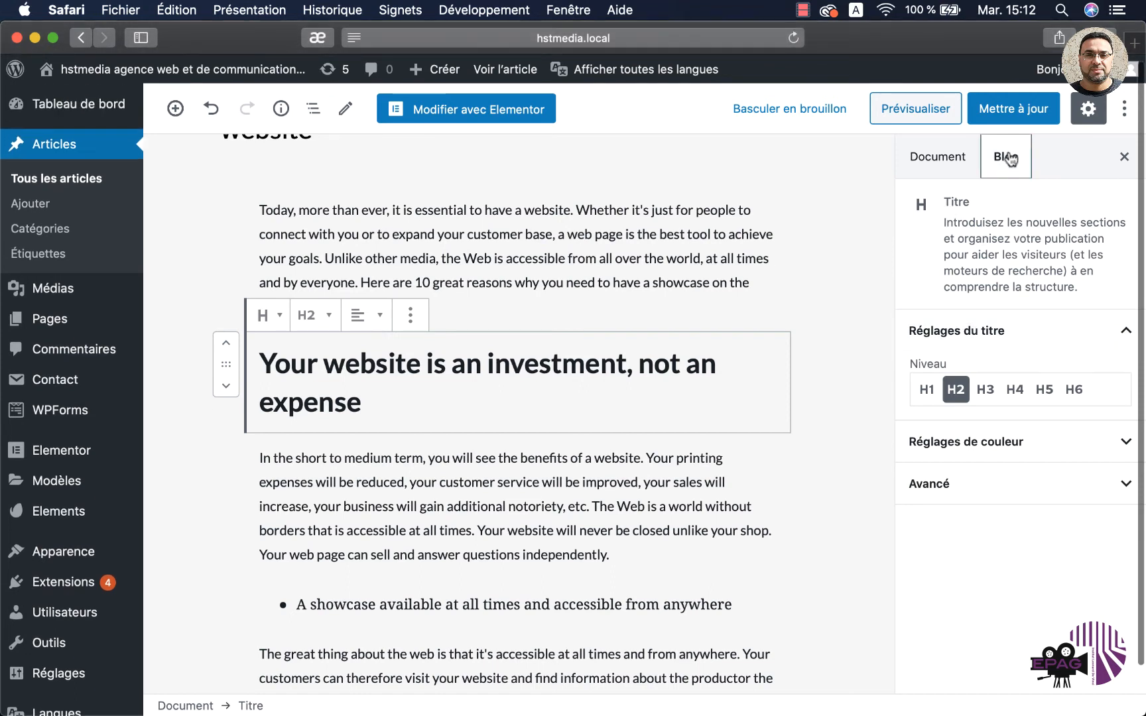
pyautogui.click(987, 458)
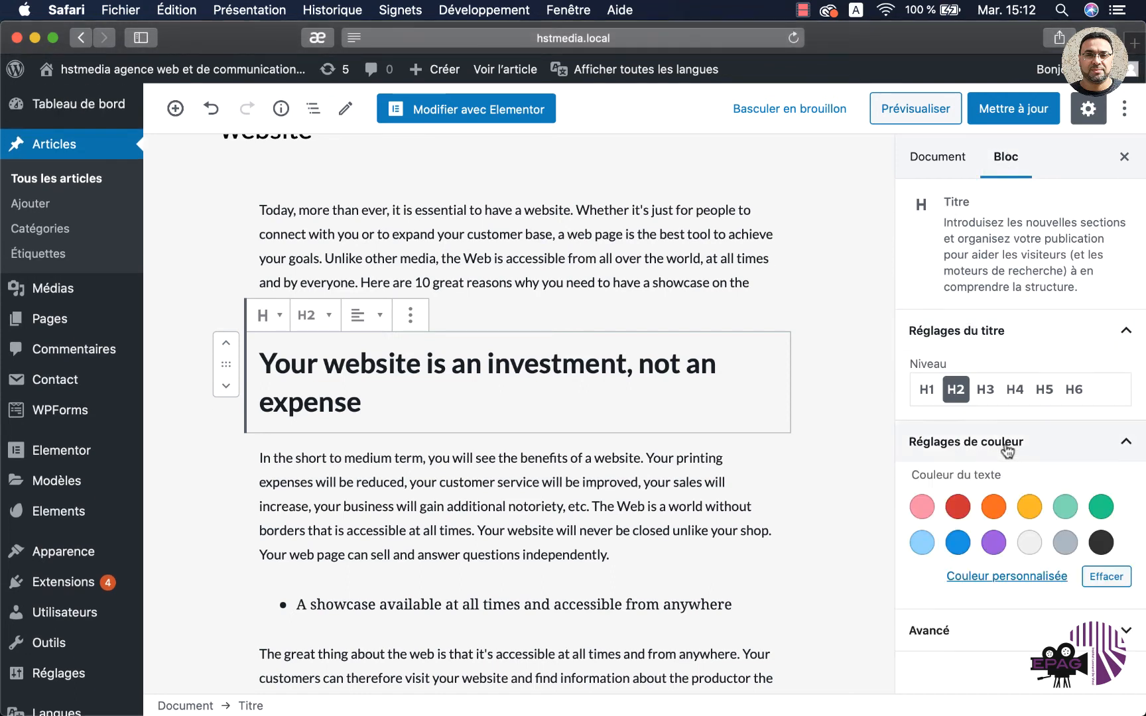
pyautogui.click(957, 546)
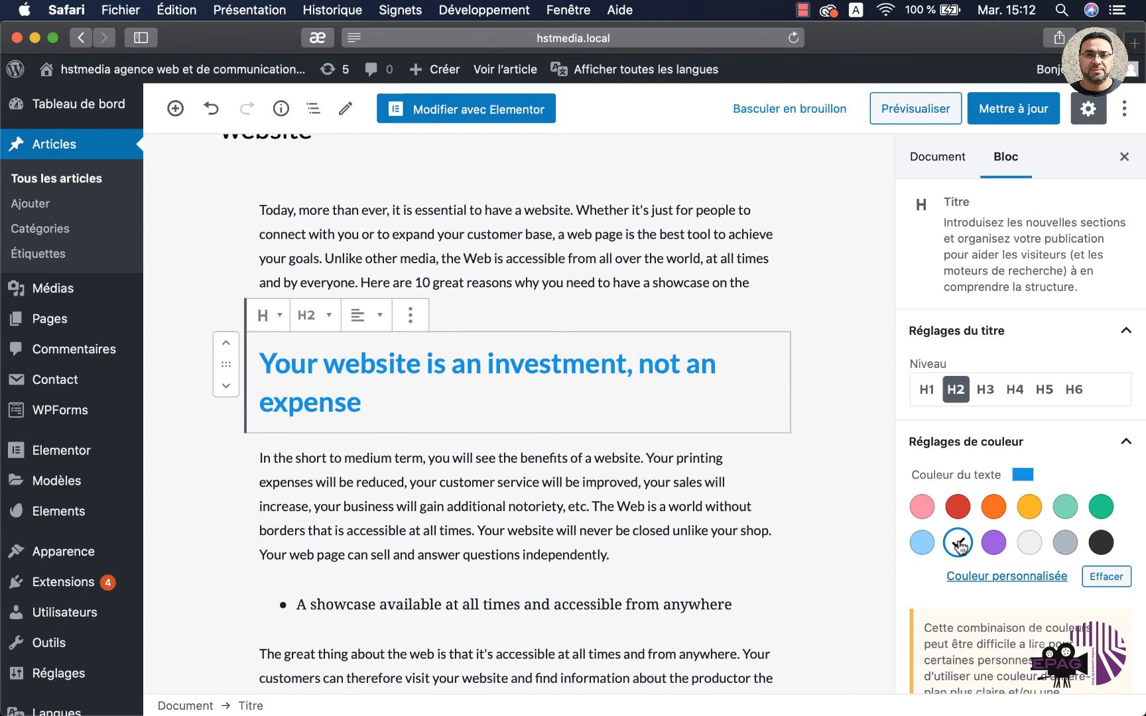
# - Set the first section heading to H3 and turn the list item "A showcase available at all times and accessible from anywhere" into a darker blue H3 heading
pyautogui.click(986, 390)
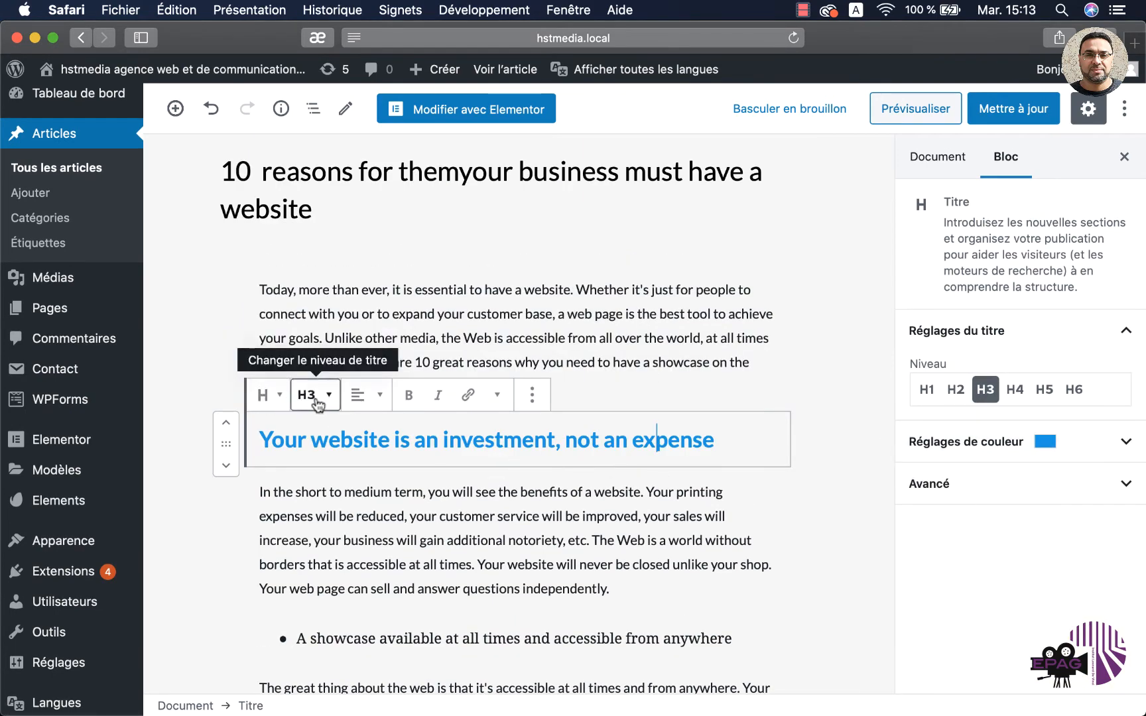
pyautogui.scroll(-2, 322, 577)
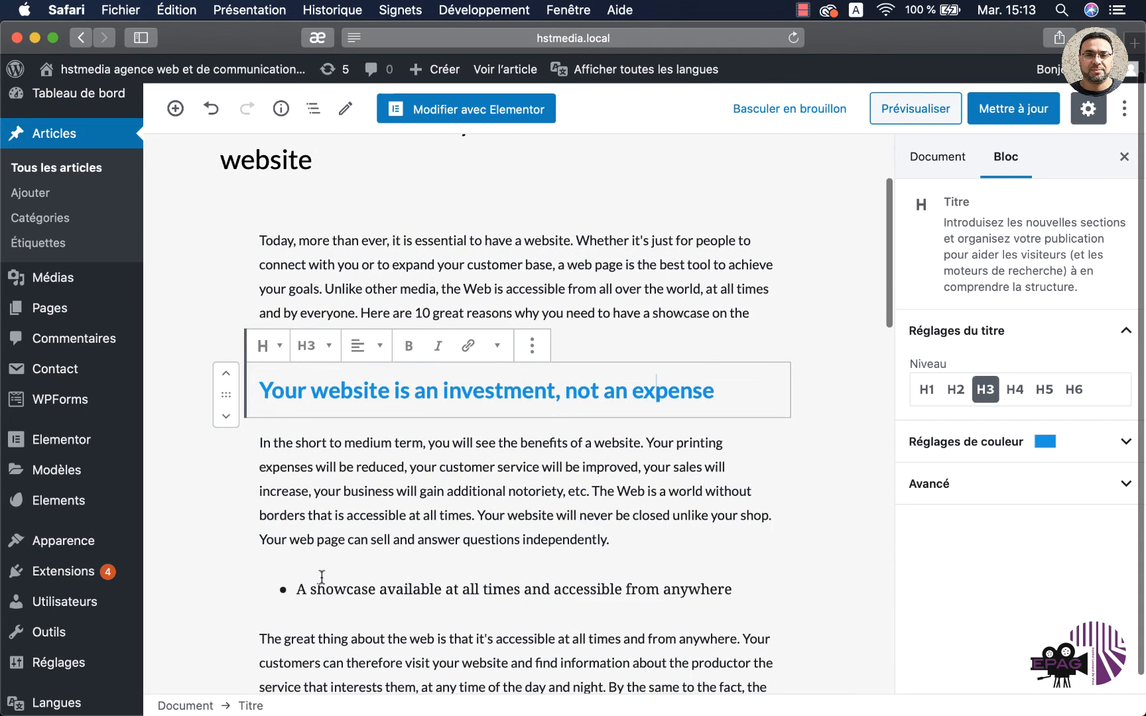
pyautogui.click(325, 588)
pyautogui.scroll(-4, 324, 588)
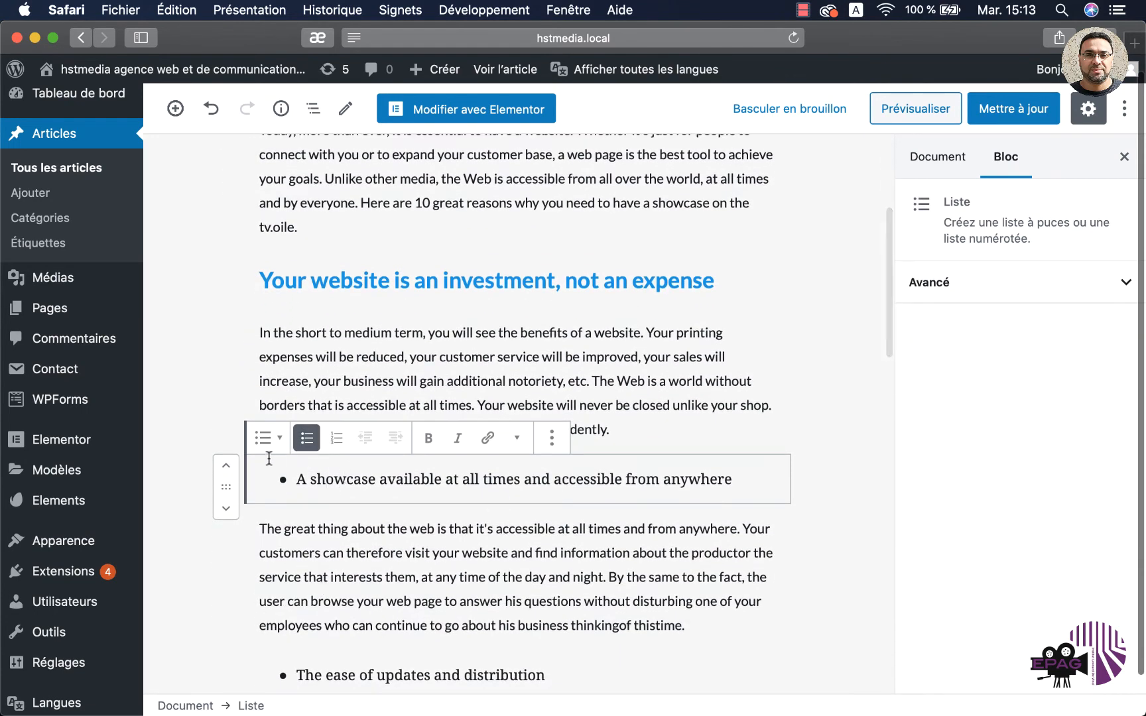
pyautogui.click(277, 449)
pyautogui.click(301, 540)
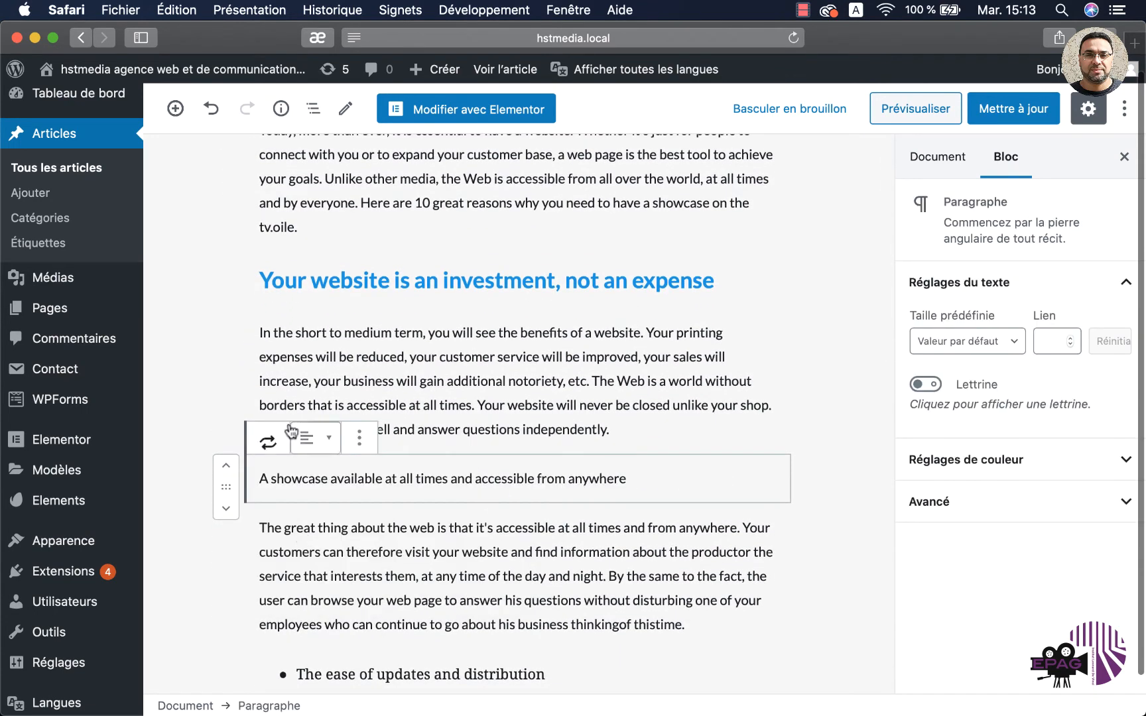
pyautogui.click(270, 438)
pyautogui.click(387, 551)
pyautogui.click(965, 442)
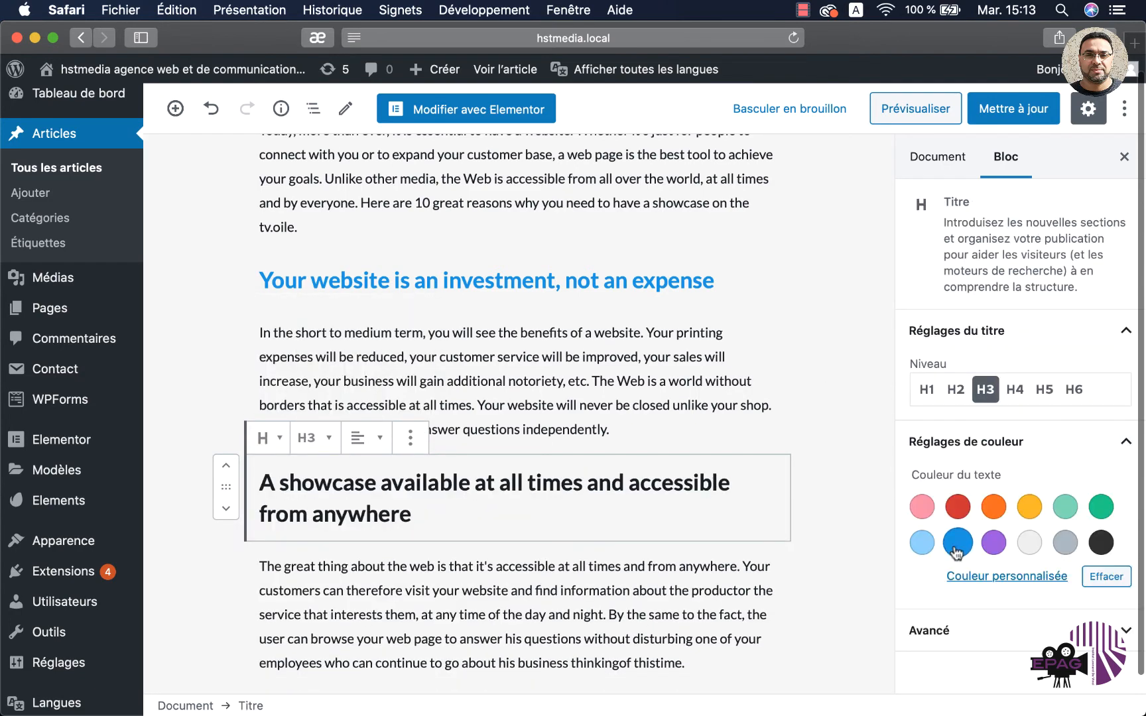
pyautogui.click(958, 548)
# - Convert the list item "The ease of updates and distribution" to a paragraph, turning it into an H3 heading in the darker blue
pyautogui.scroll(-8, 554, 588)
pyautogui.scroll(-6, 554, 588)
pyautogui.click(385, 291)
pyautogui.click(271, 248)
pyautogui.click(301, 352)
pyautogui.click(269, 248)
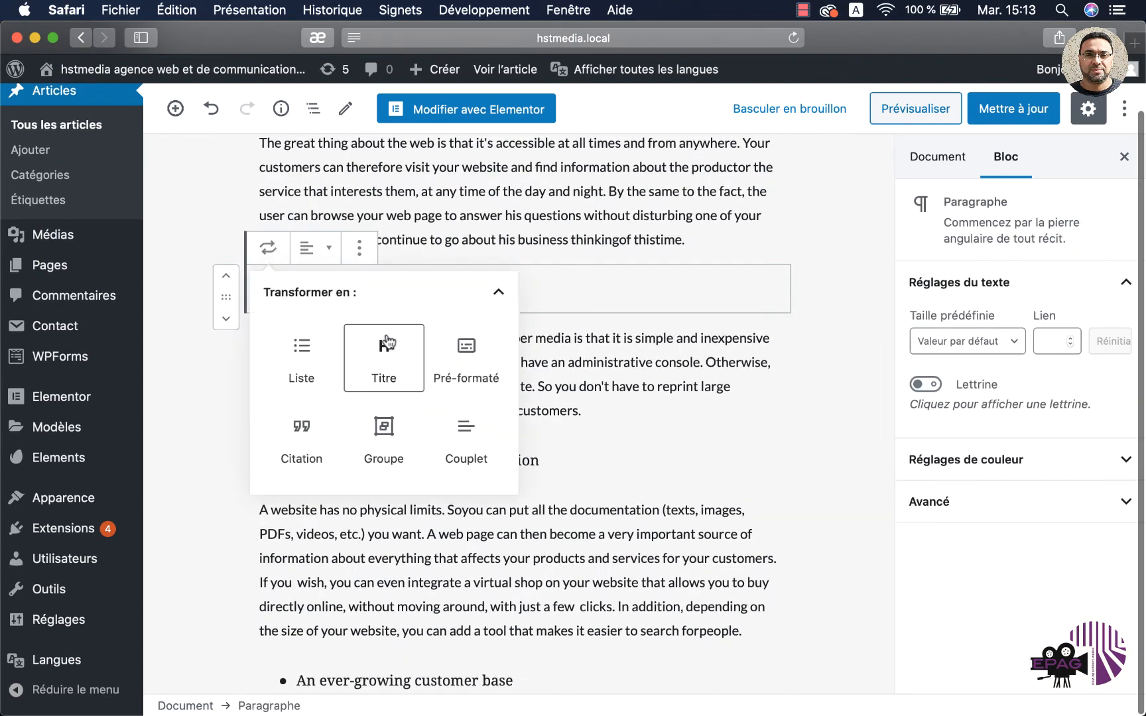
pyautogui.click(385, 347)
pyautogui.click(966, 441)
pyautogui.click(957, 539)
# - Convert the list item "An unlimited source of information" to a paragraph, turning it into an H3 heading in the darker blue
pyautogui.click(385, 467)
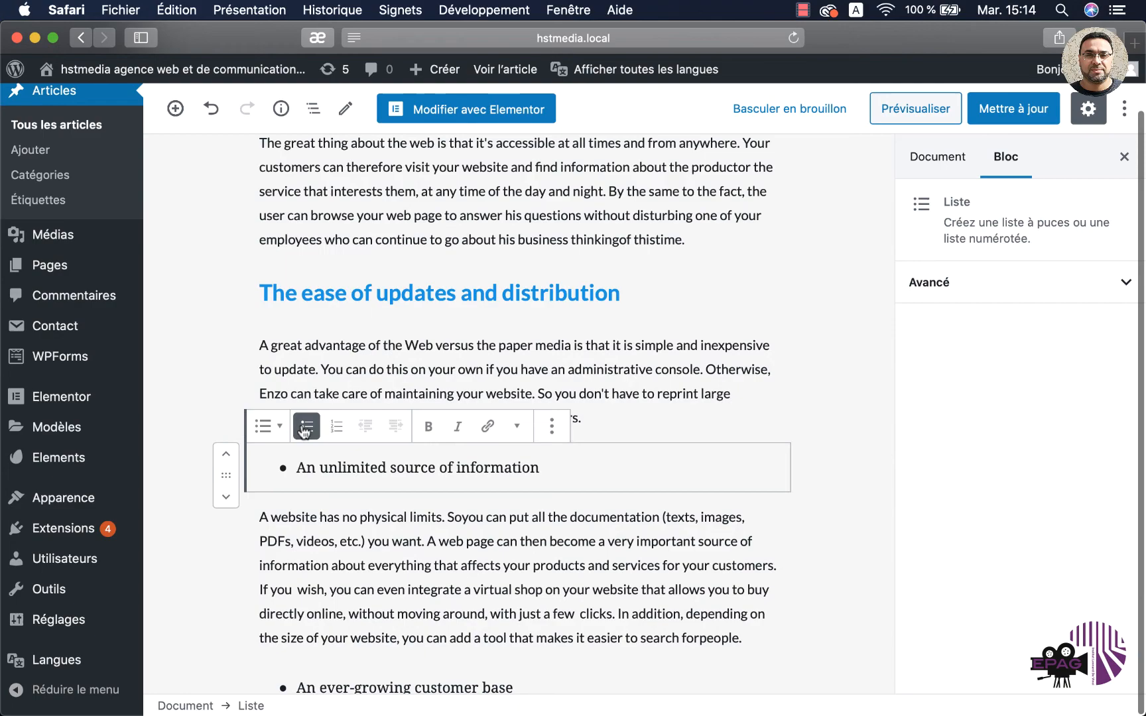
pyautogui.click(267, 427)
pyautogui.click(301, 529)
pyautogui.click(262, 426)
pyautogui.click(384, 530)
pyautogui.click(985, 389)
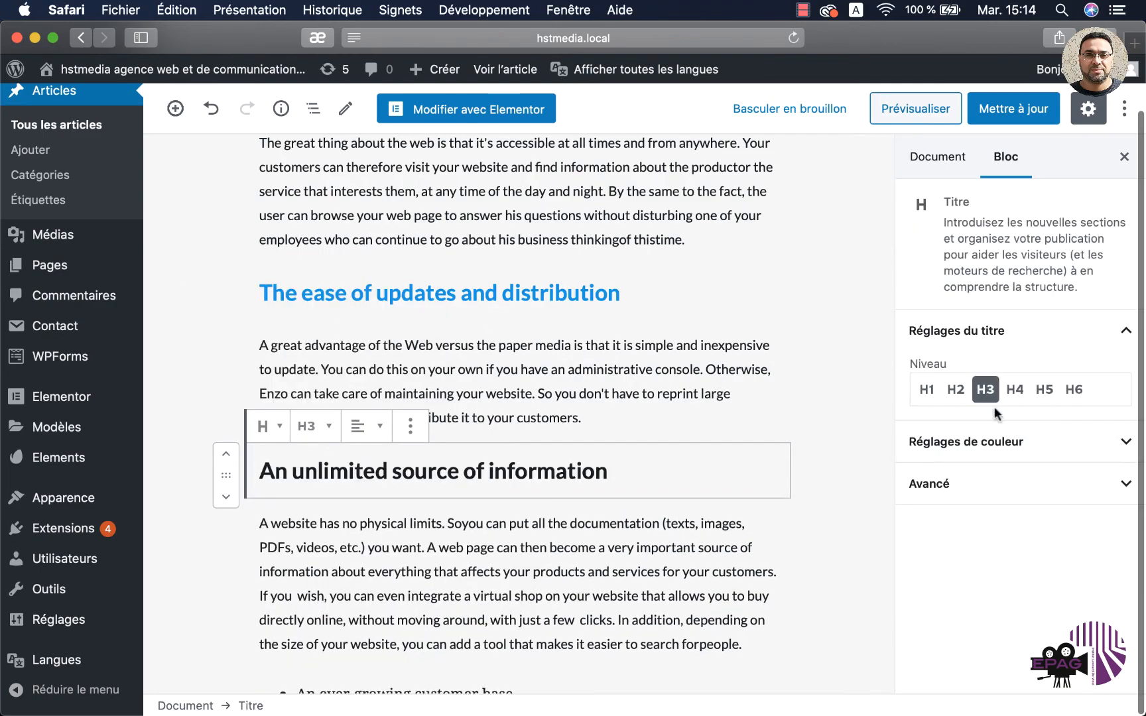
pyautogui.click(965, 441)
pyautogui.click(958, 543)
# - Review the formatted headings and paragraphs of the English article
pyautogui.scroll(15, 623, 529)
pyautogui.scroll(-3, 624, 529)
pyautogui.scroll(3, 624, 528)
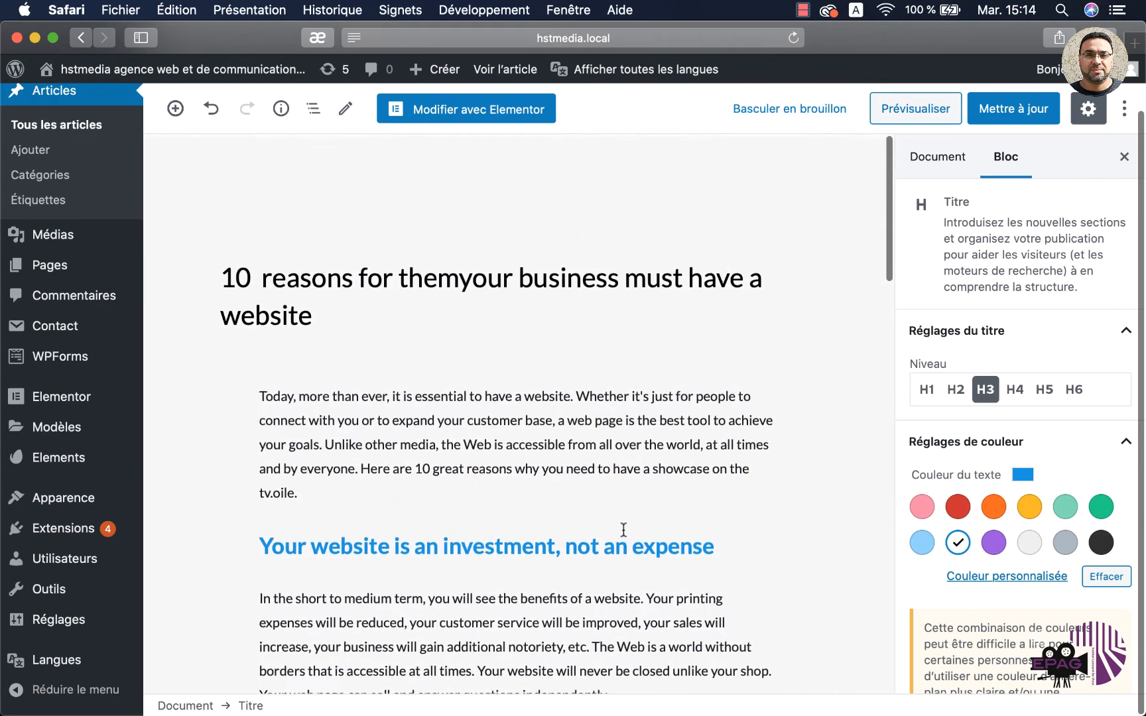
pyautogui.scroll(-12, 623, 528)
pyautogui.scroll(3, 583, 507)
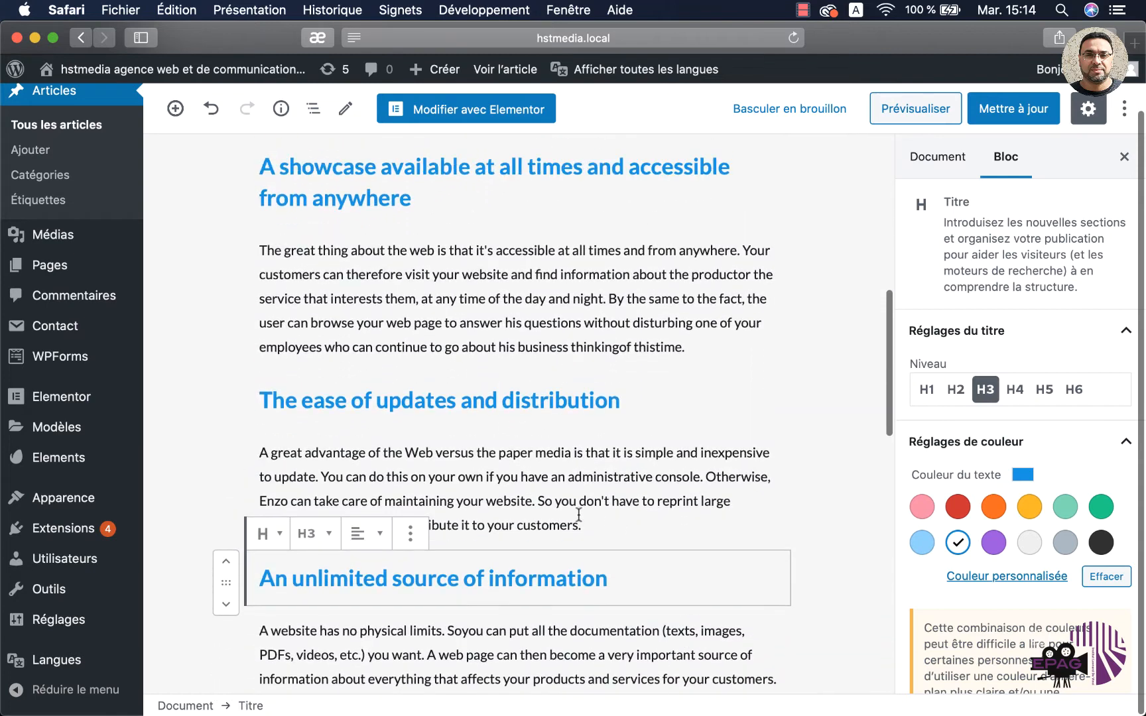
pyautogui.click(529, 476)
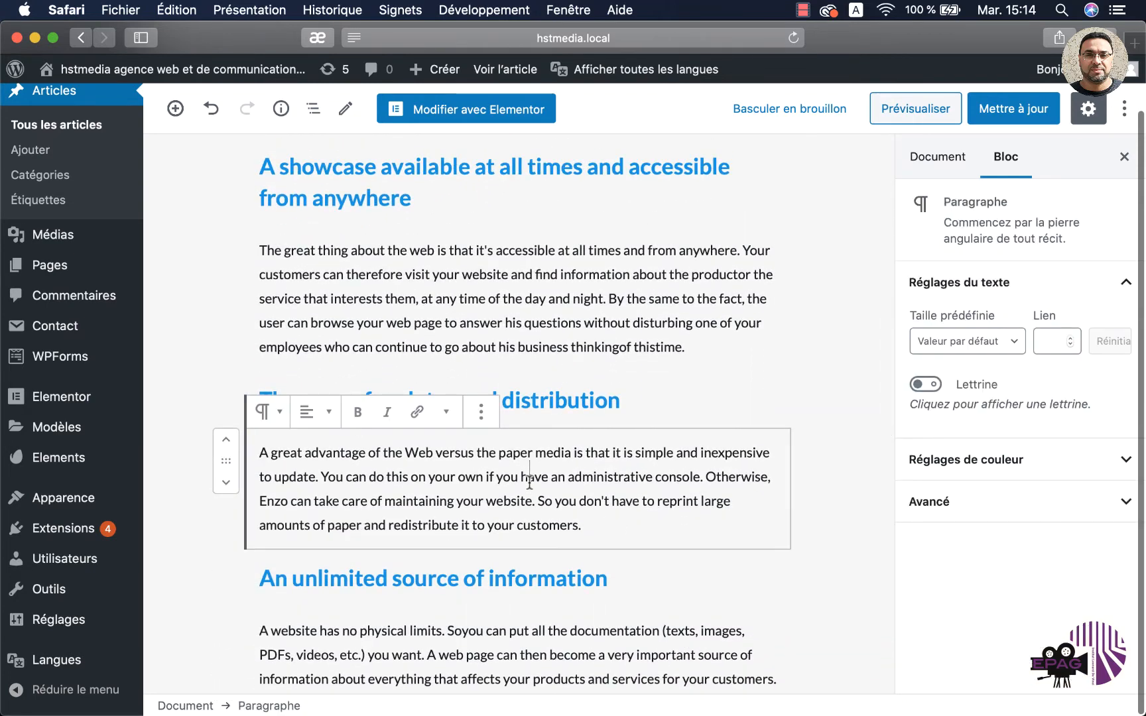
pyautogui.click(480, 412)
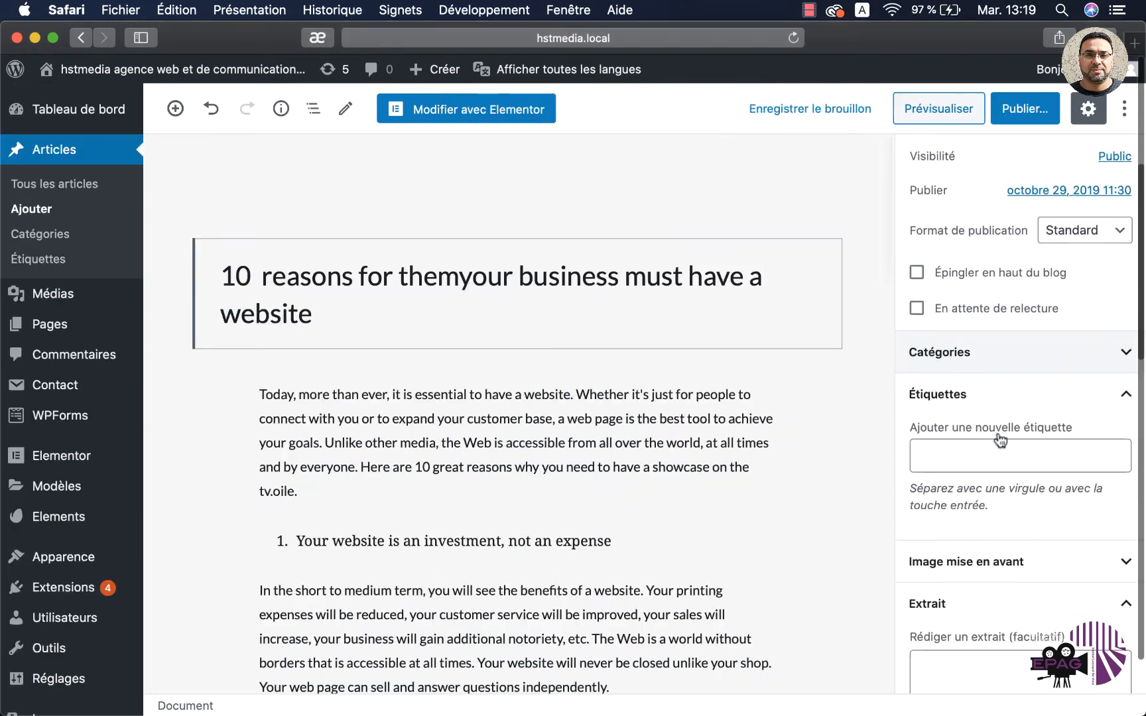
# - Check the category, permalink and featured image assigned to the English article
pyautogui.scroll(-3, 1018, 268)
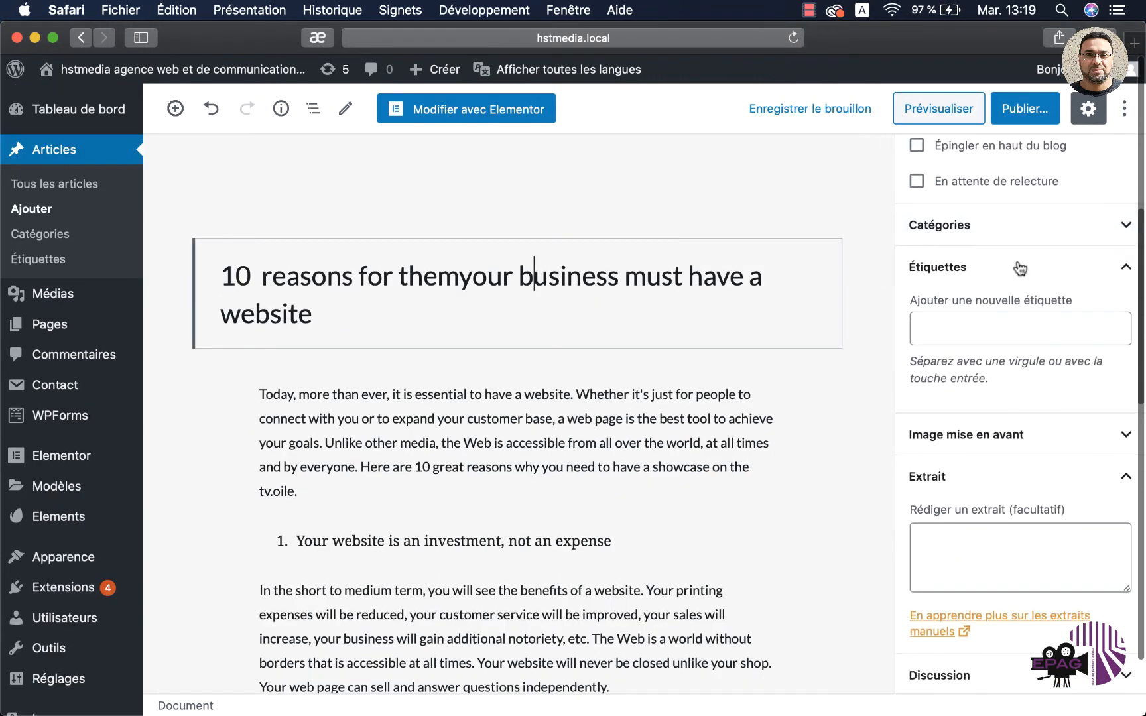
pyautogui.click(1126, 226)
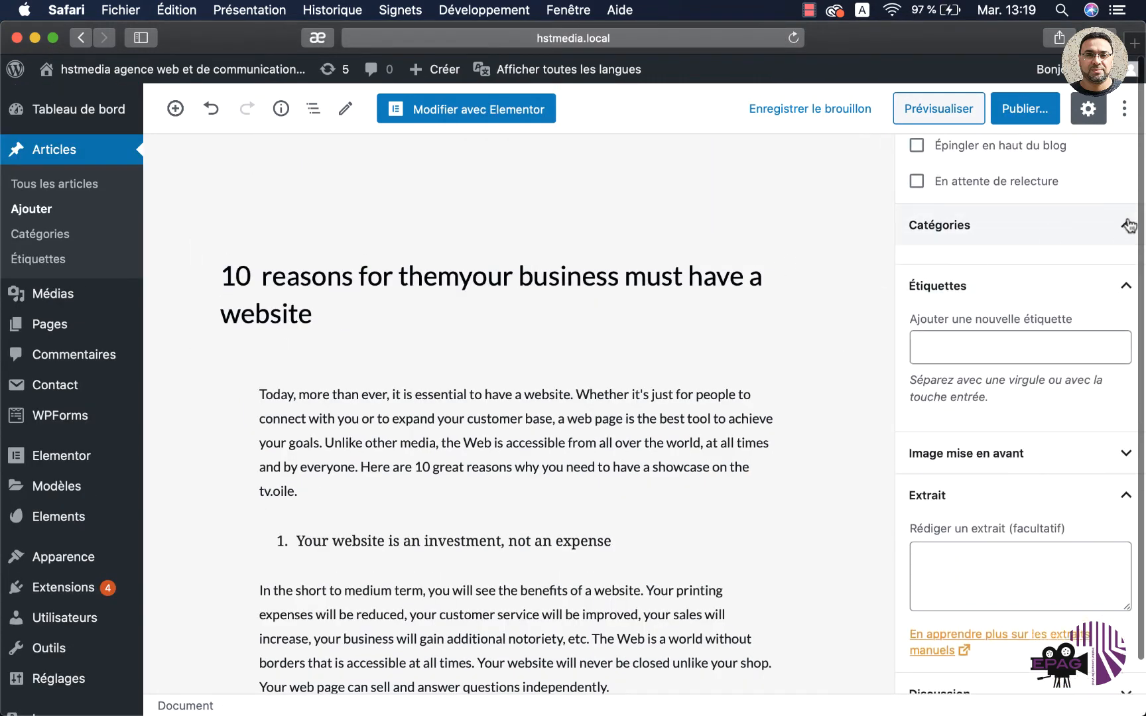
pyautogui.scroll(-4, 1054, 328)
pyautogui.scroll(6, 968, 398)
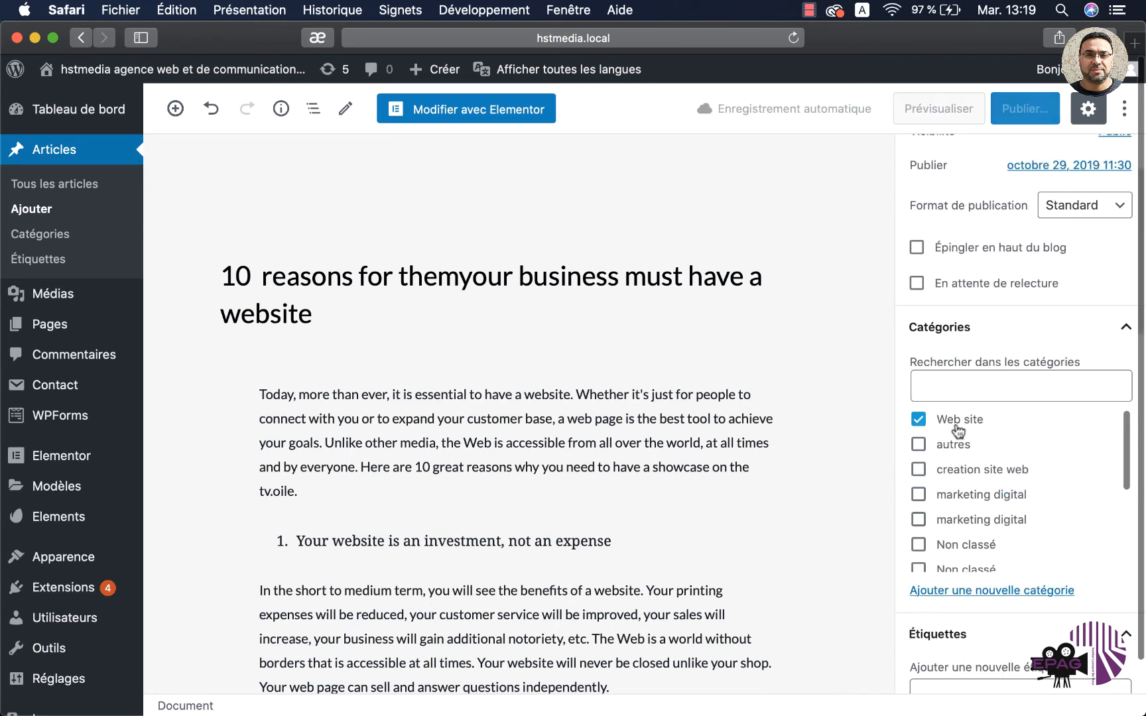
pyautogui.scroll(-2, 1095, 431)
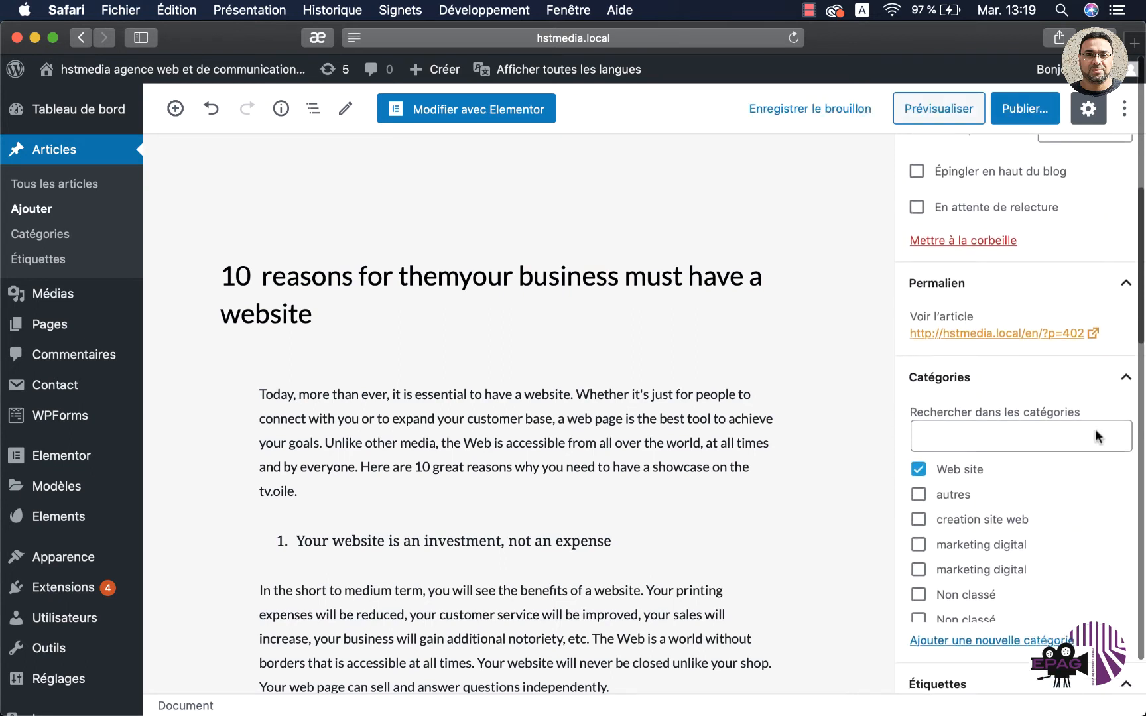
pyautogui.scroll(-2, 1094, 429)
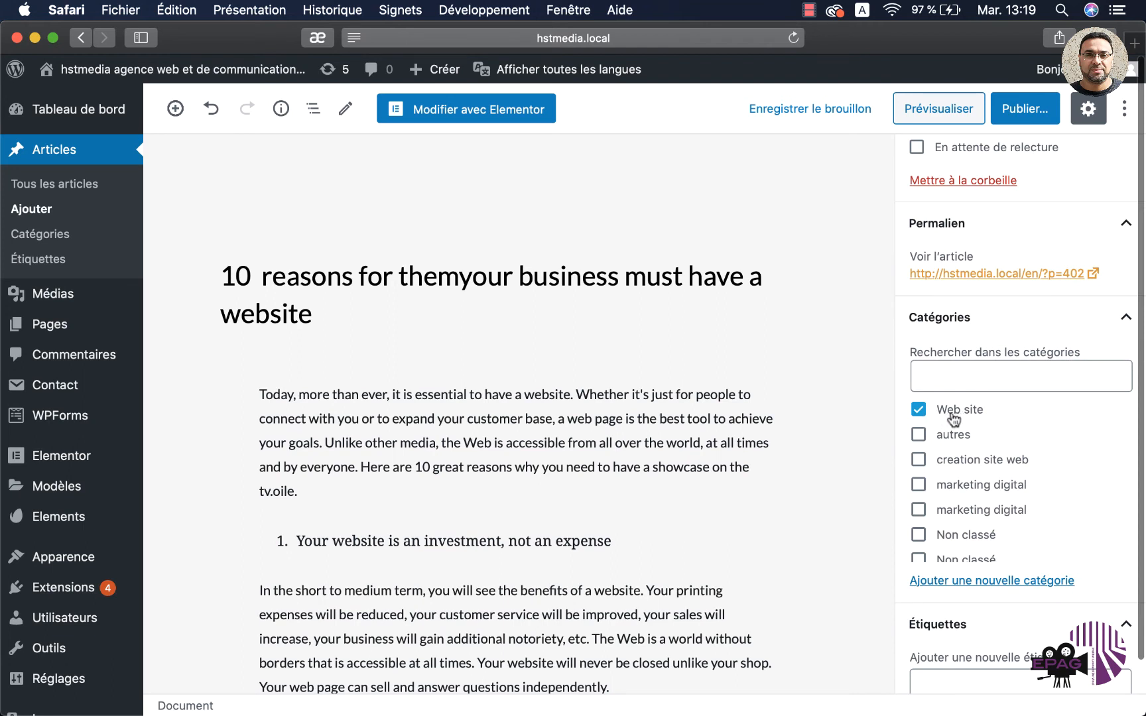
pyautogui.scroll(-7, 961, 398)
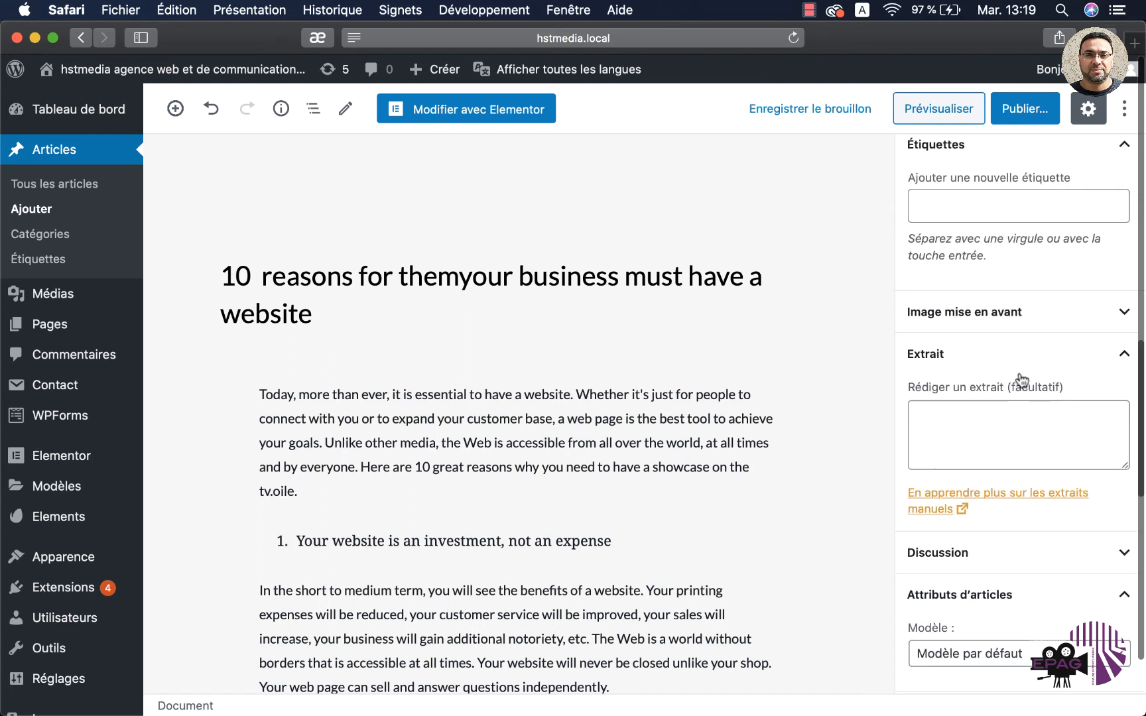
pyautogui.click(1008, 317)
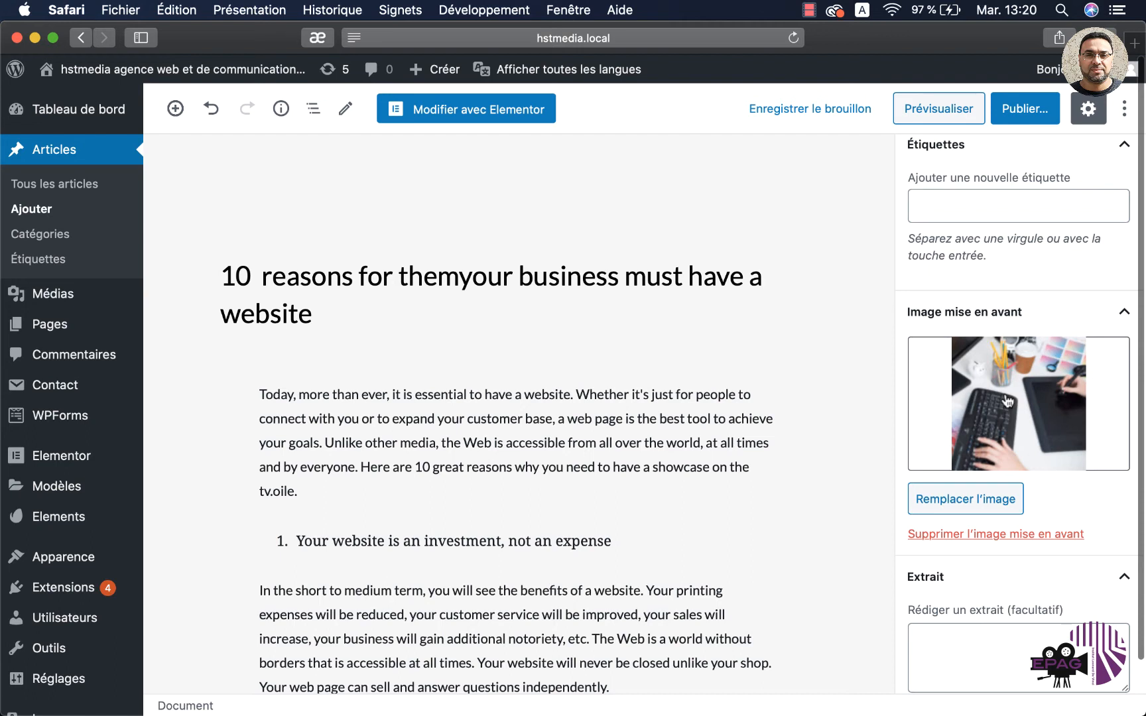
pyautogui.scroll(10, 1021, 404)
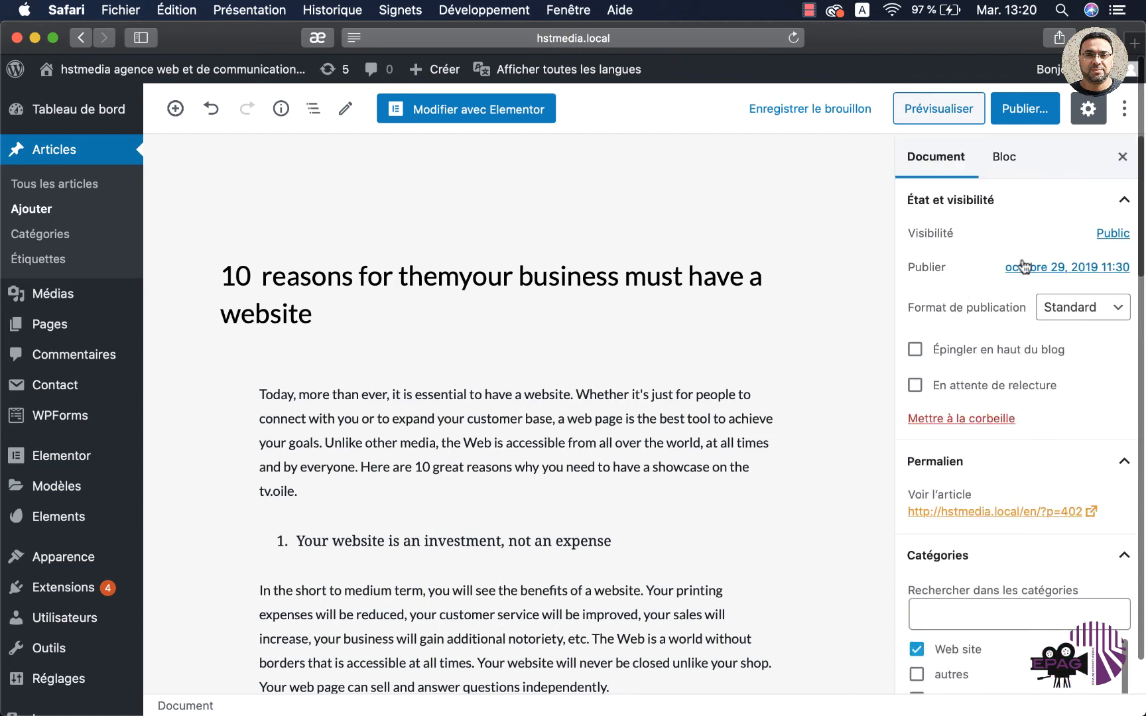
# - Publish the English article "10 reasons for themyour business must have a website"
pyautogui.click(1024, 108)
pyautogui.click(1021, 110)
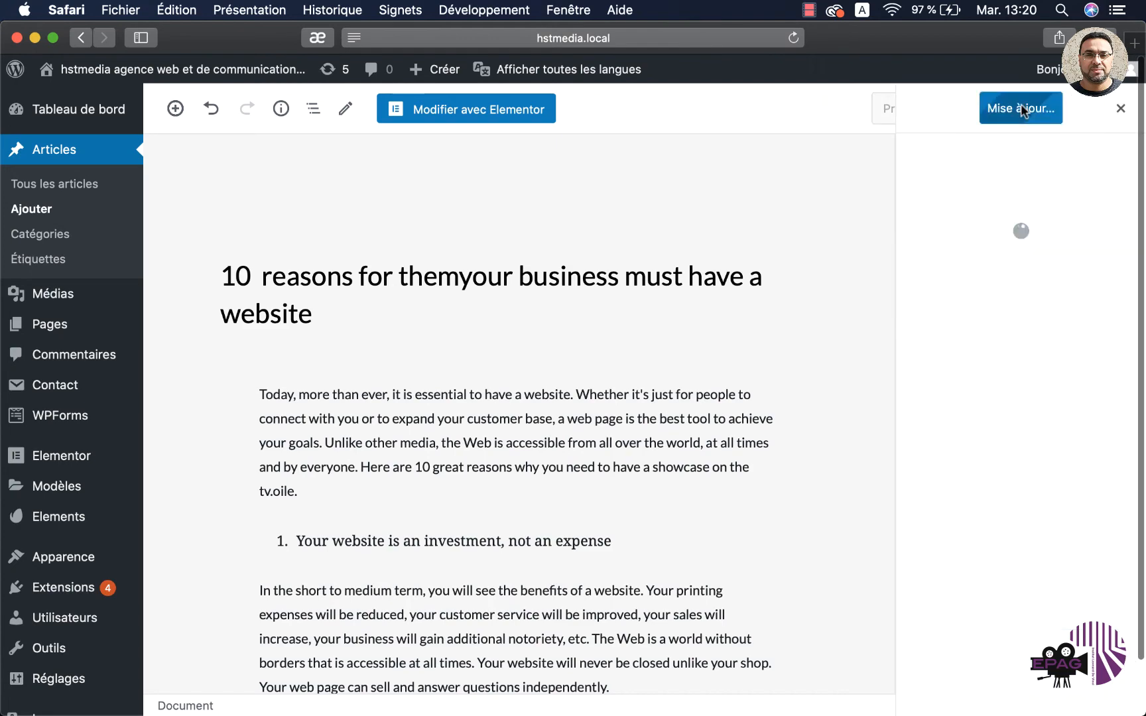
pyautogui.scroll(-10, 949, 547)
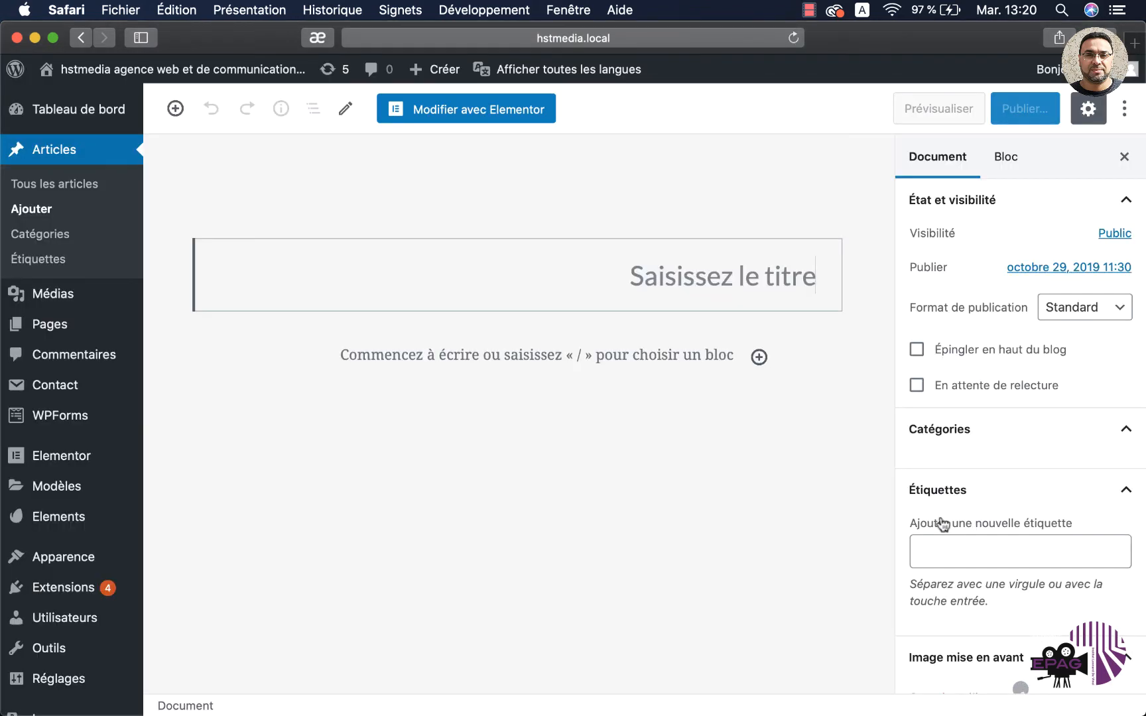
# - Copy the Arabic article text from the translated Word document and paste it as the body of the new Arabic article
pyautogui.press('super+Tab')
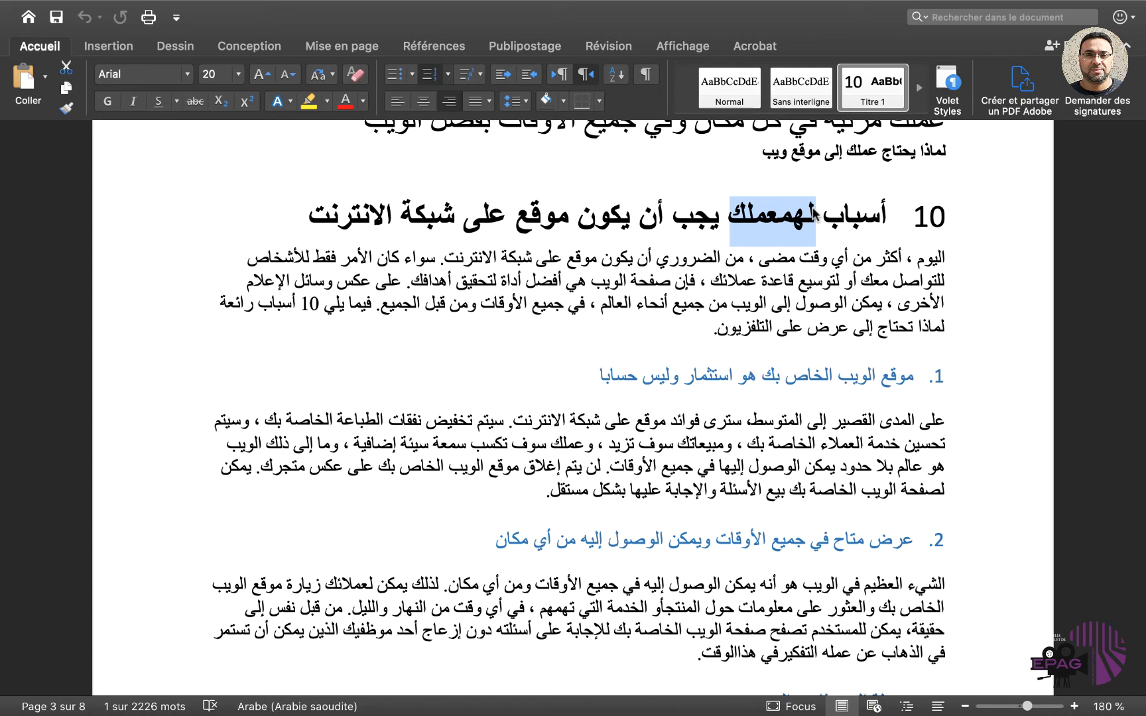
pyautogui.moveTo(814, 213); pyautogui.dragTo(940, 714)
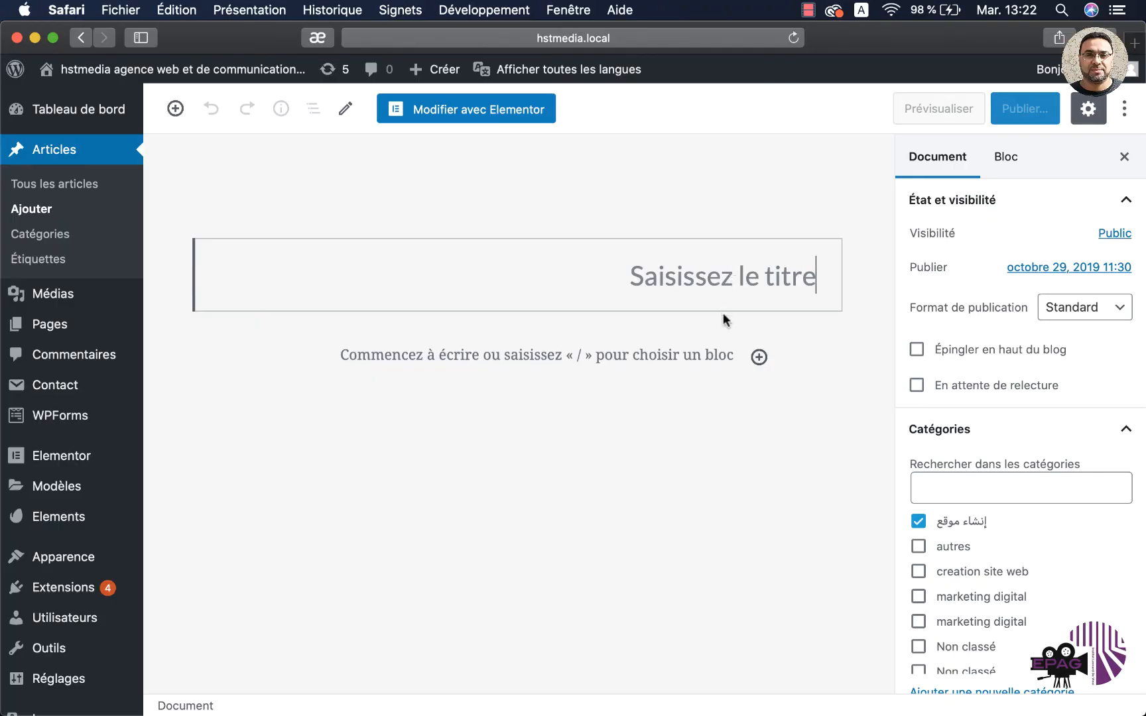
pyautogui.click(702, 354)
pyautogui.press('super+v')
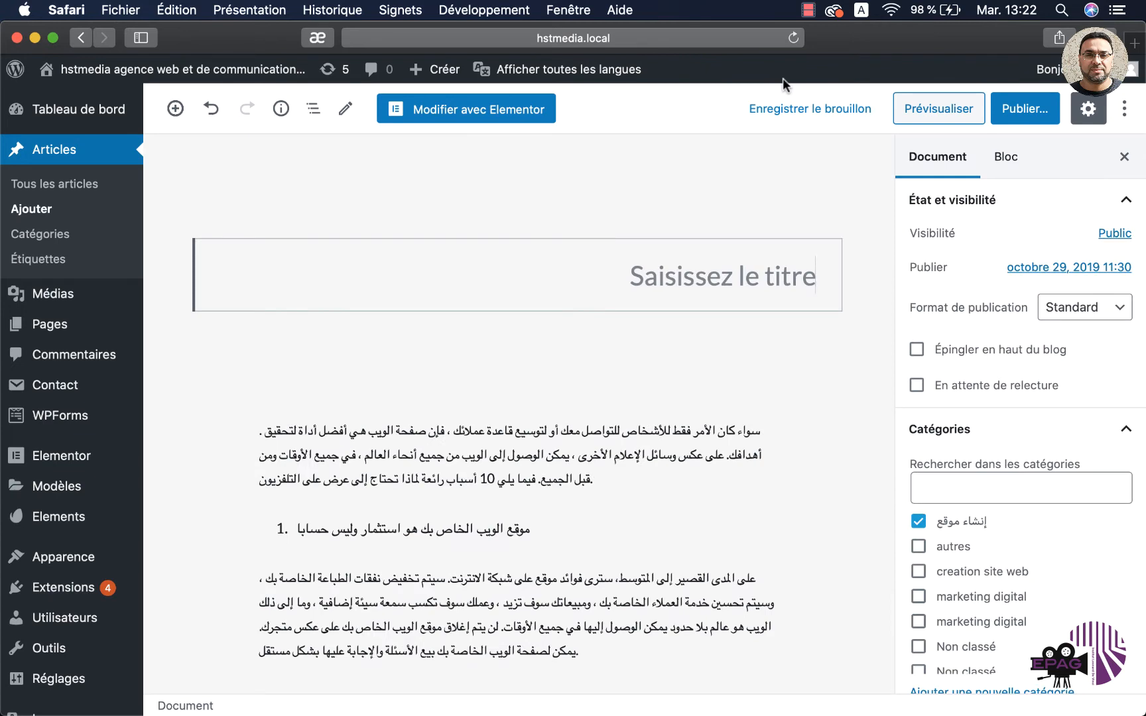
# - Title the Arabic article "اليوم ، أكثر من أي وقت مضى ، من الضروري أن يكون موقع على شبكة الانترنت"
pyautogui.write('اليوم ، أكثر من أي وقت مضى ، من الضروري أن يكون موقع على شبكة الانترنت')
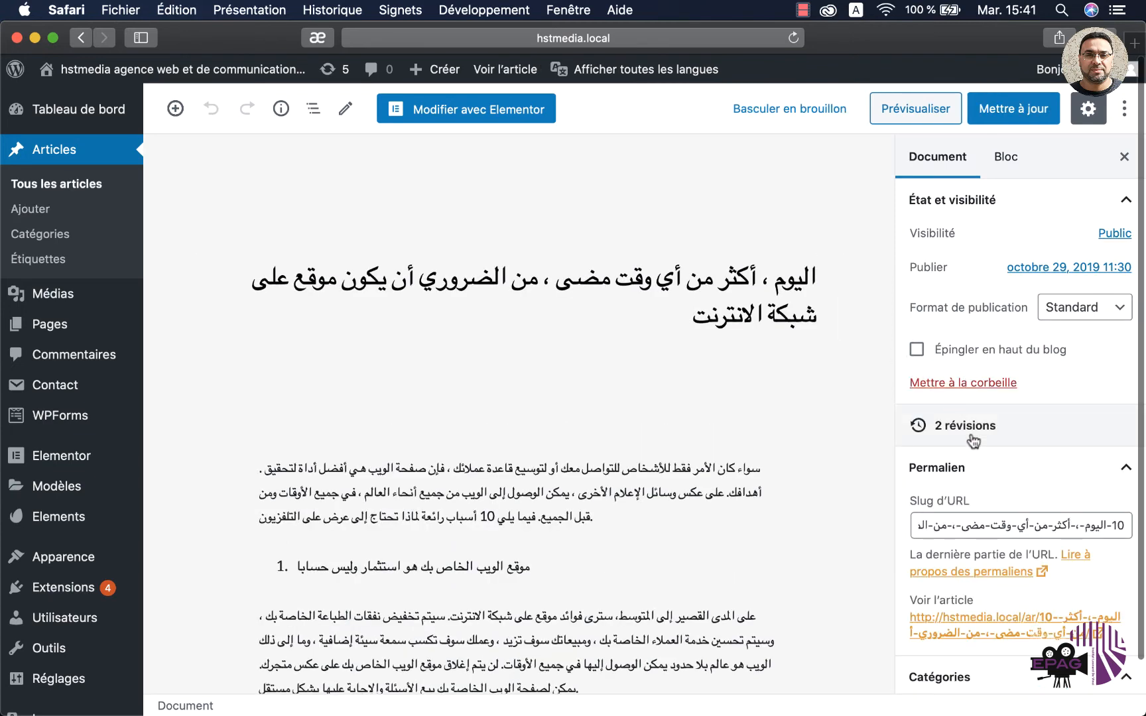
# - Check the permalink, categories and featured image of the Arabic article
pyautogui.scroll(-5, 985, 488)
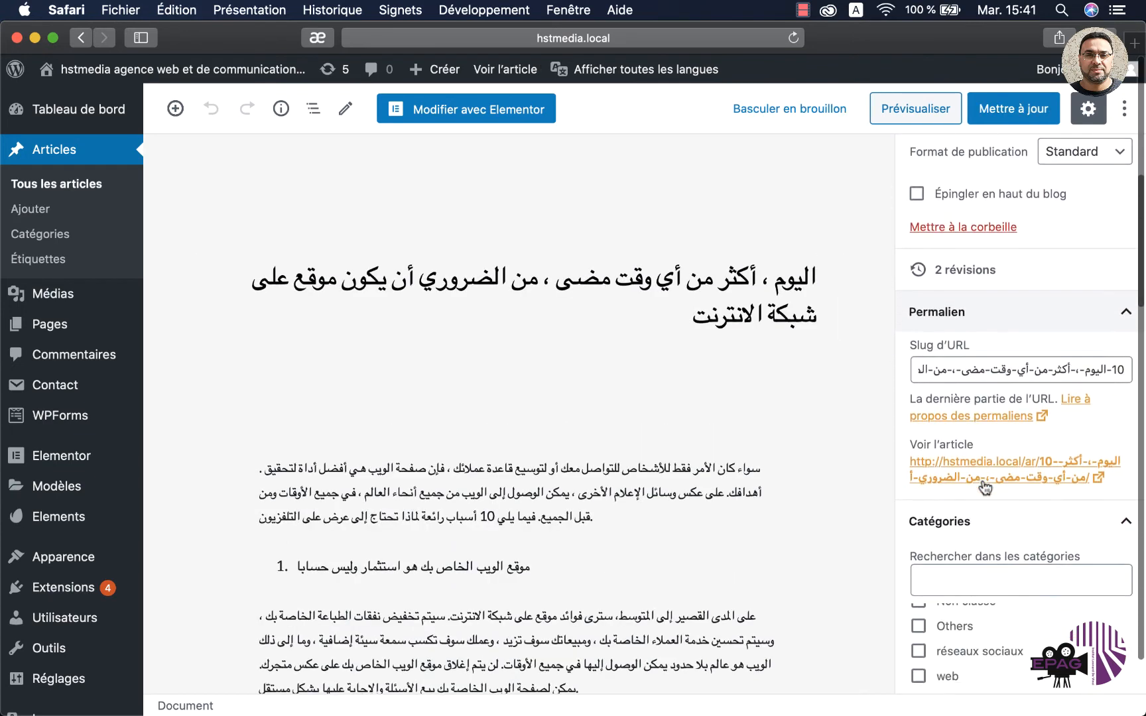
pyautogui.scroll(-2, 980, 440)
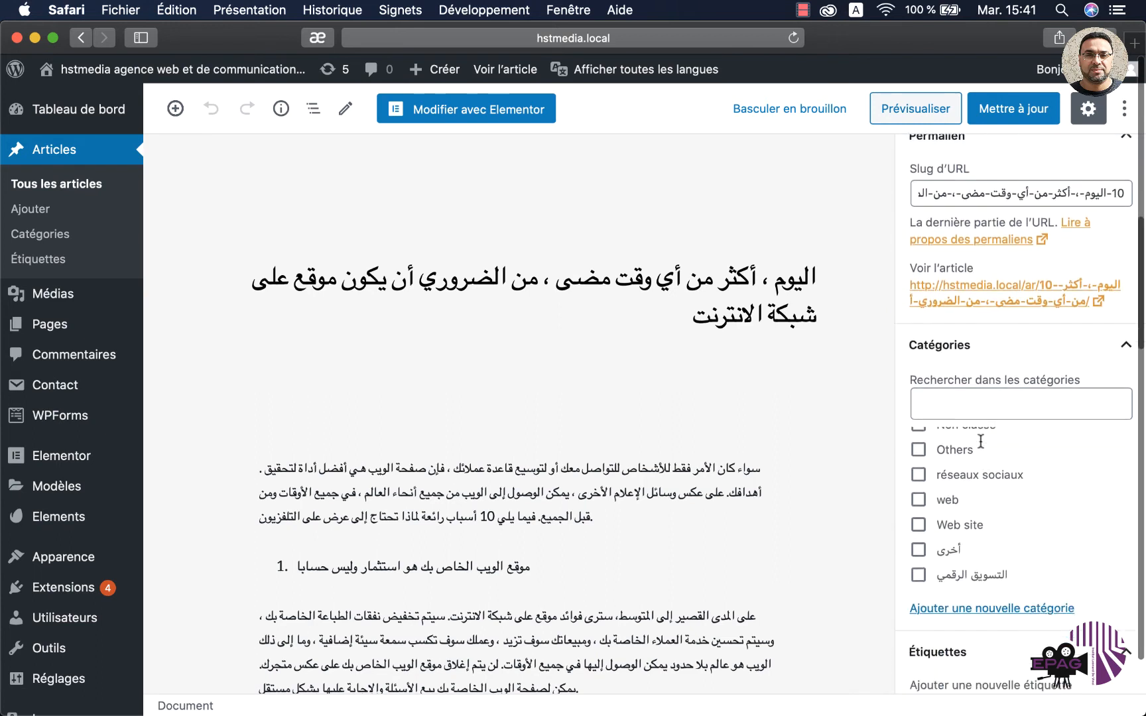
pyautogui.scroll(4, 980, 441)
pyautogui.scroll(1, 981, 442)
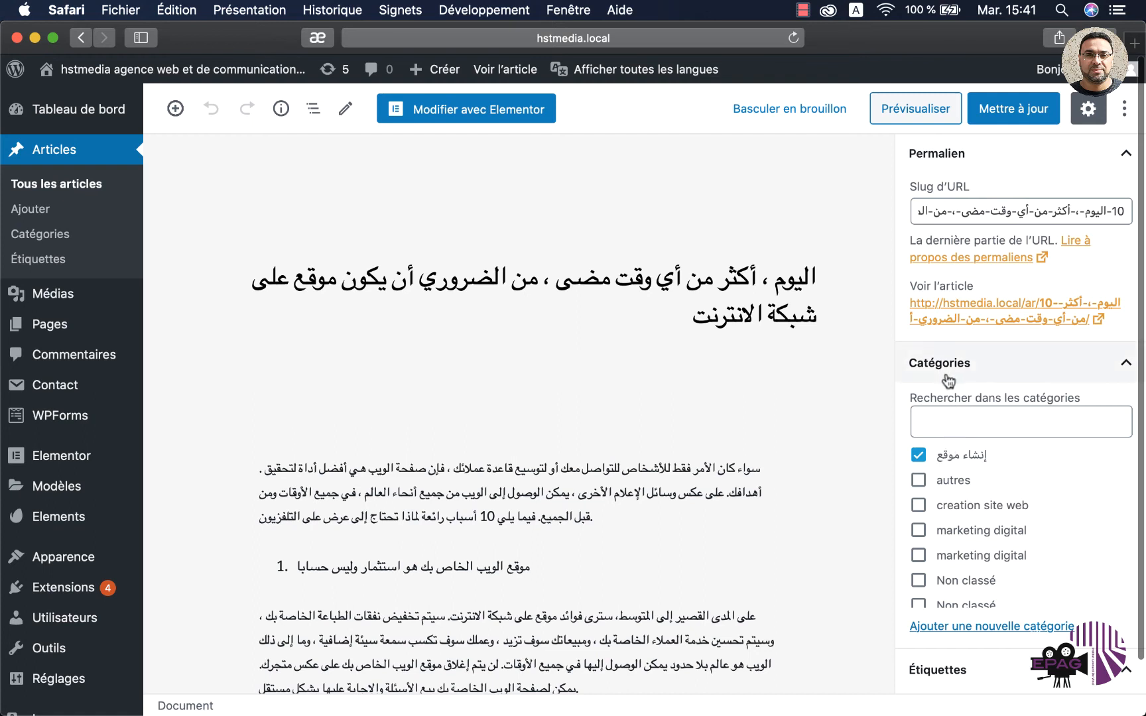
pyautogui.scroll(-5, 952, 463)
pyautogui.scroll(-10, 953, 464)
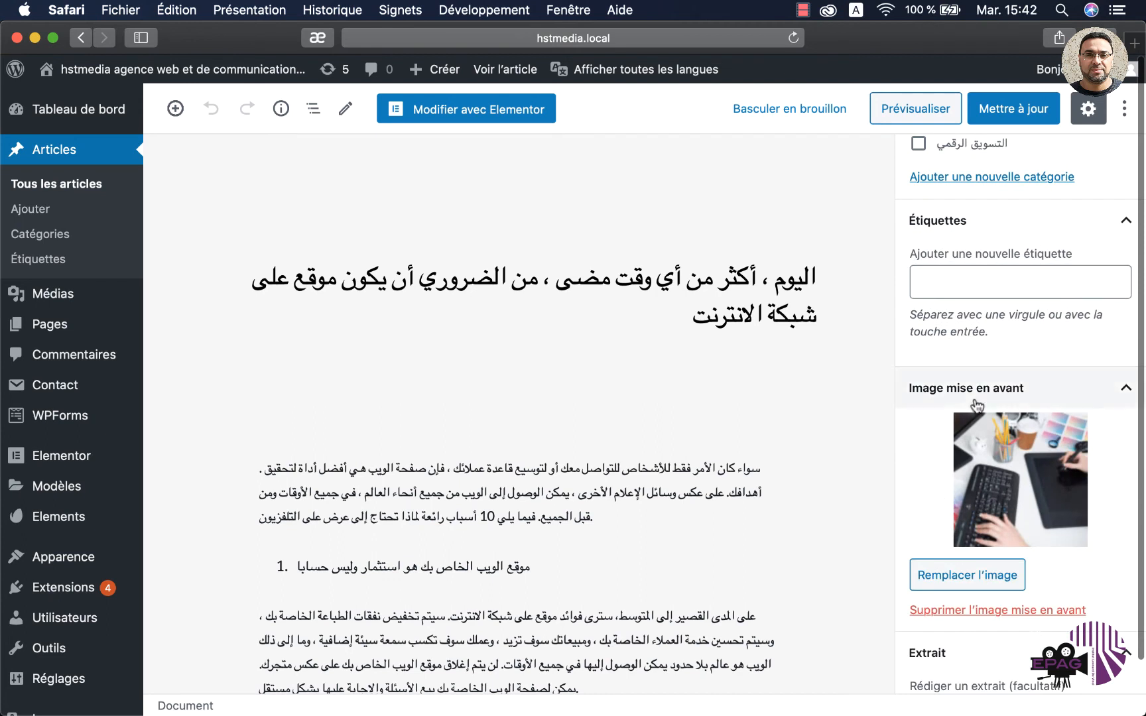
pyautogui.scroll(-4, 945, 497)
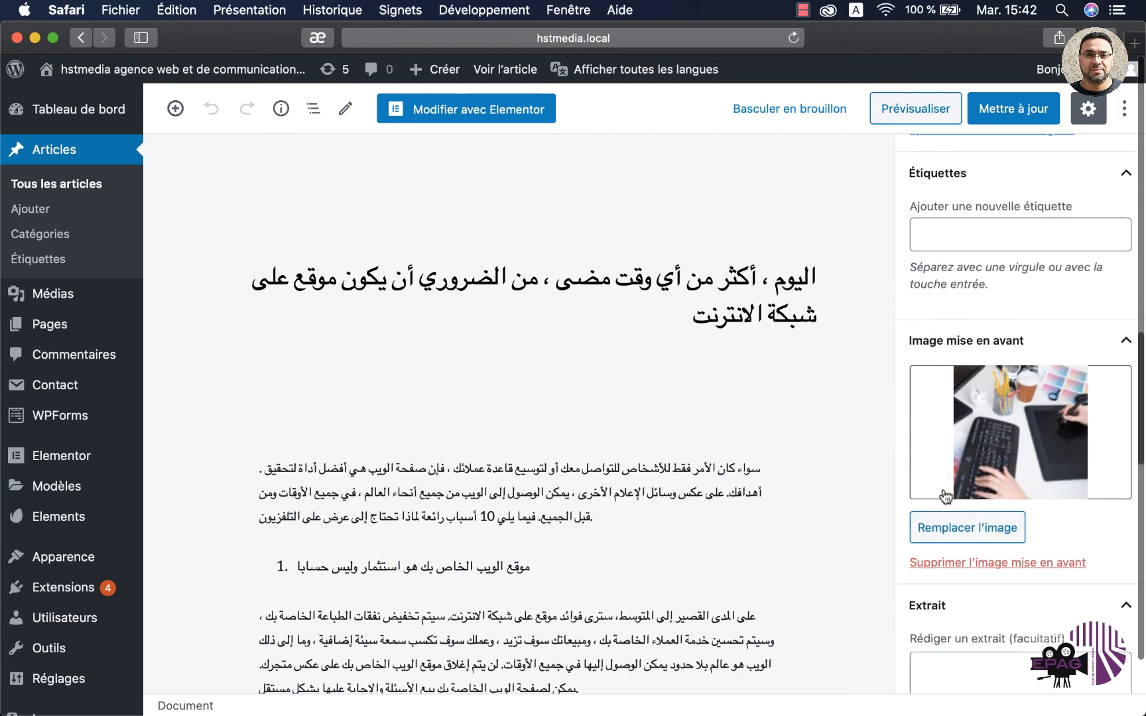
pyautogui.scroll(3, 983, 382)
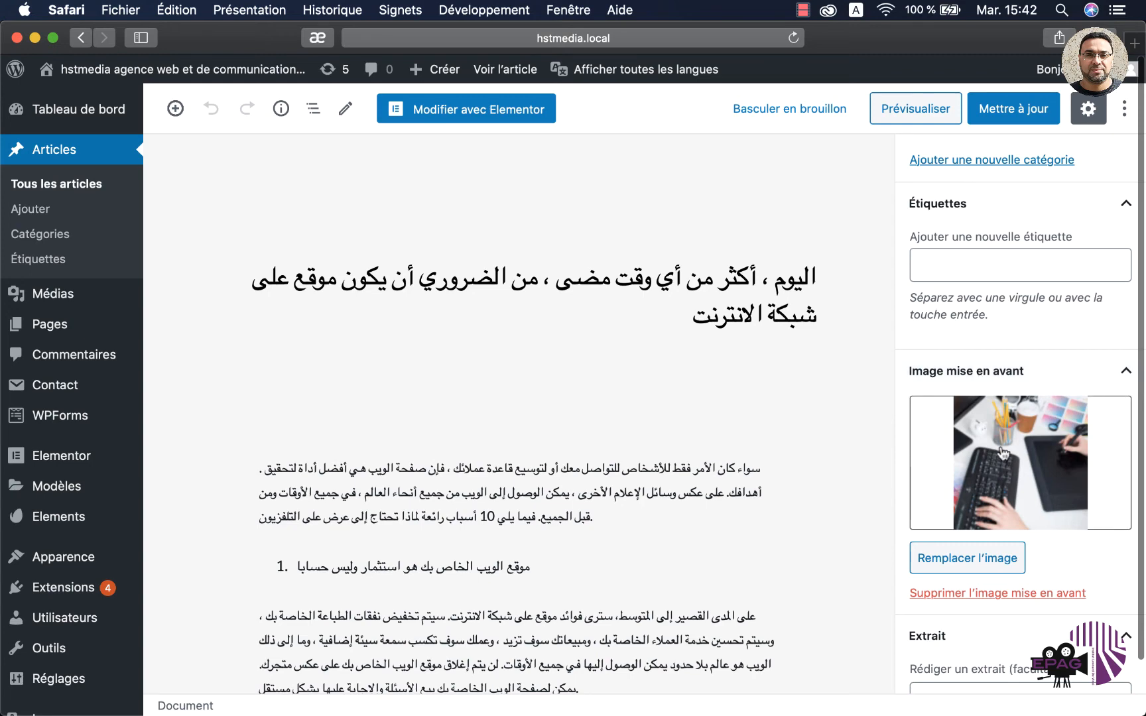
# - Update the Arabic article and check the French, English and Arabic translation status of the posts in the article list
pyautogui.scroll(5, 1004, 454)
pyautogui.click(1012, 113)
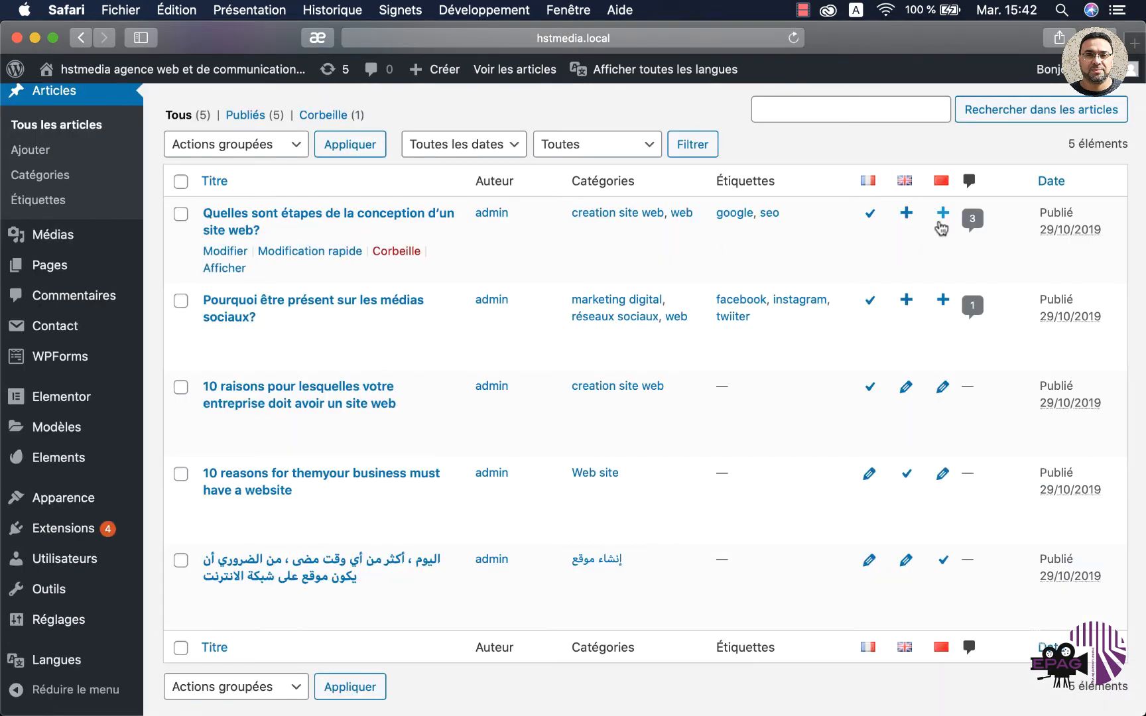
pyautogui.scroll(-2, 537, 525)
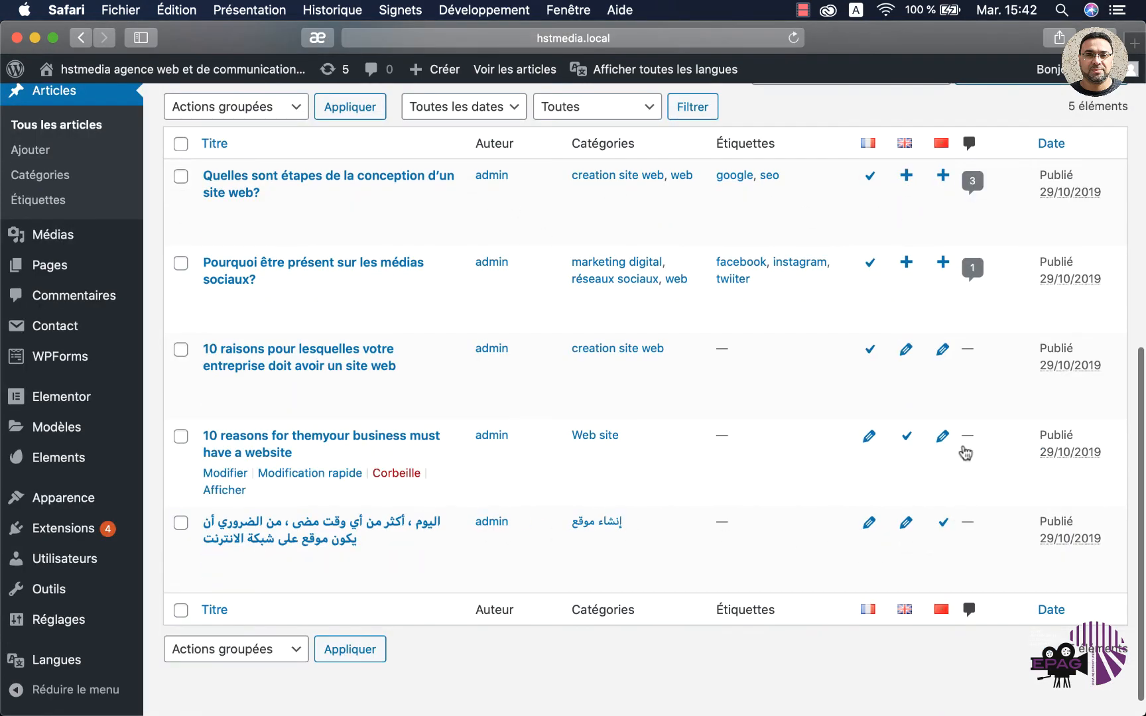
pyautogui.scroll(2, 388, 272)
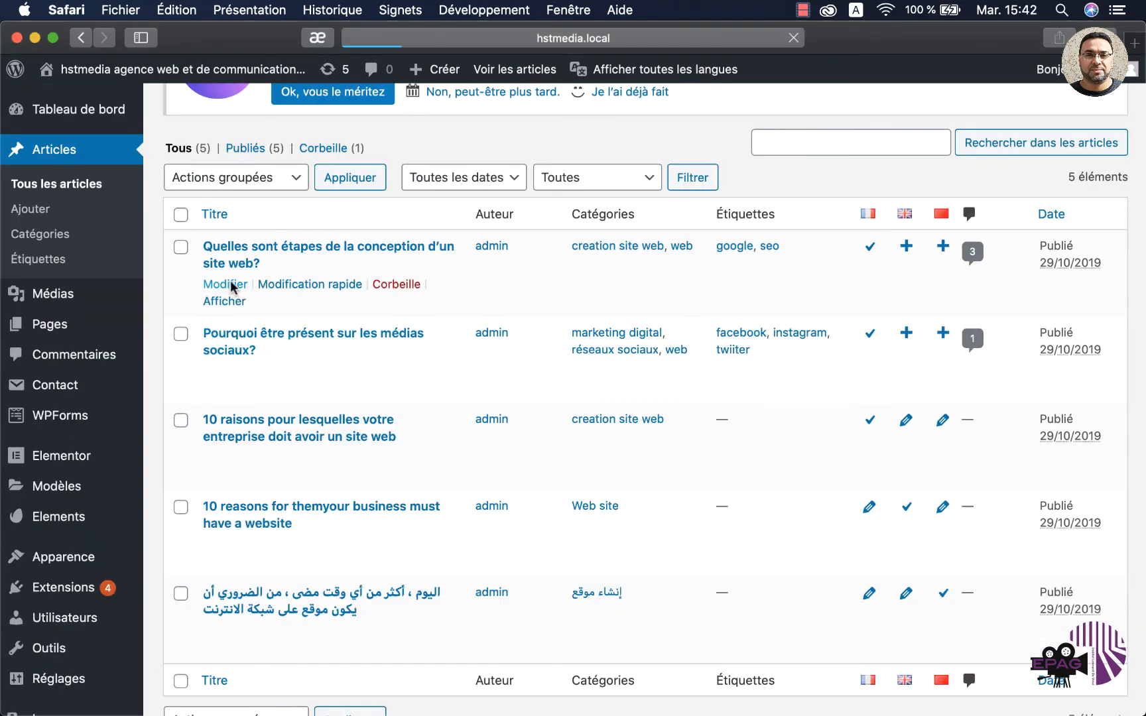
# - Review the settings of the French website-design article, then copy the title "What are the steps of designing a website?" from the English Word document
pyautogui.scroll(-10, 988, 548)
pyautogui.scroll(-4, 988, 548)
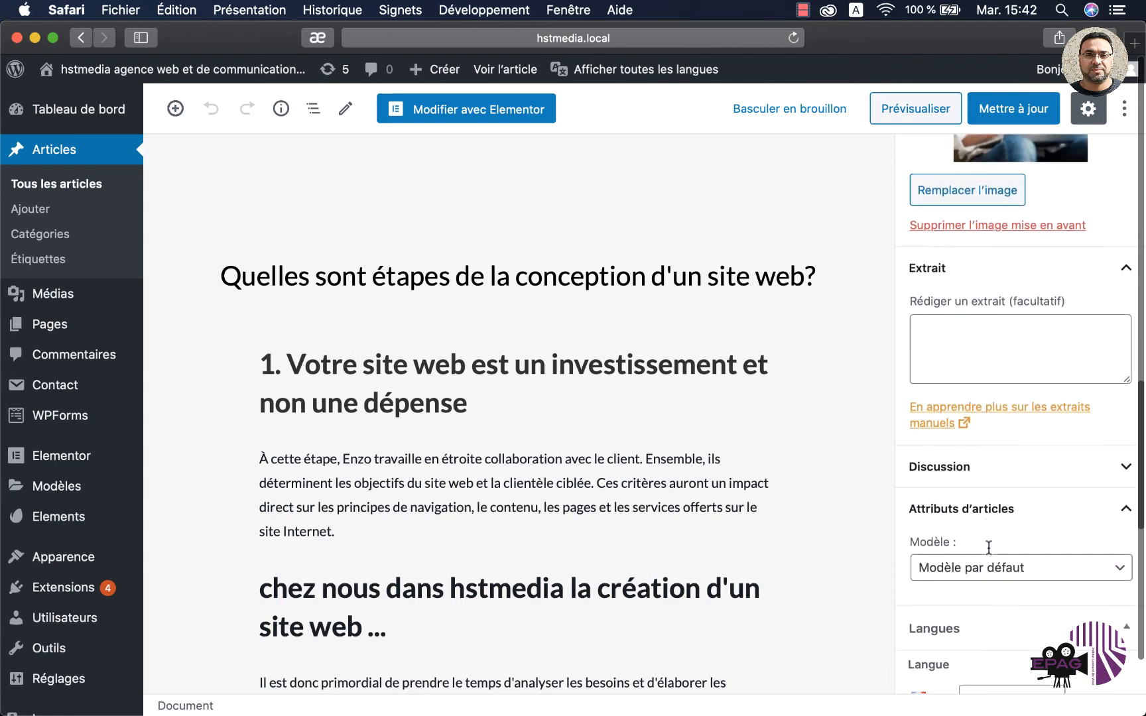
pyautogui.scroll(4, 1001, 494)
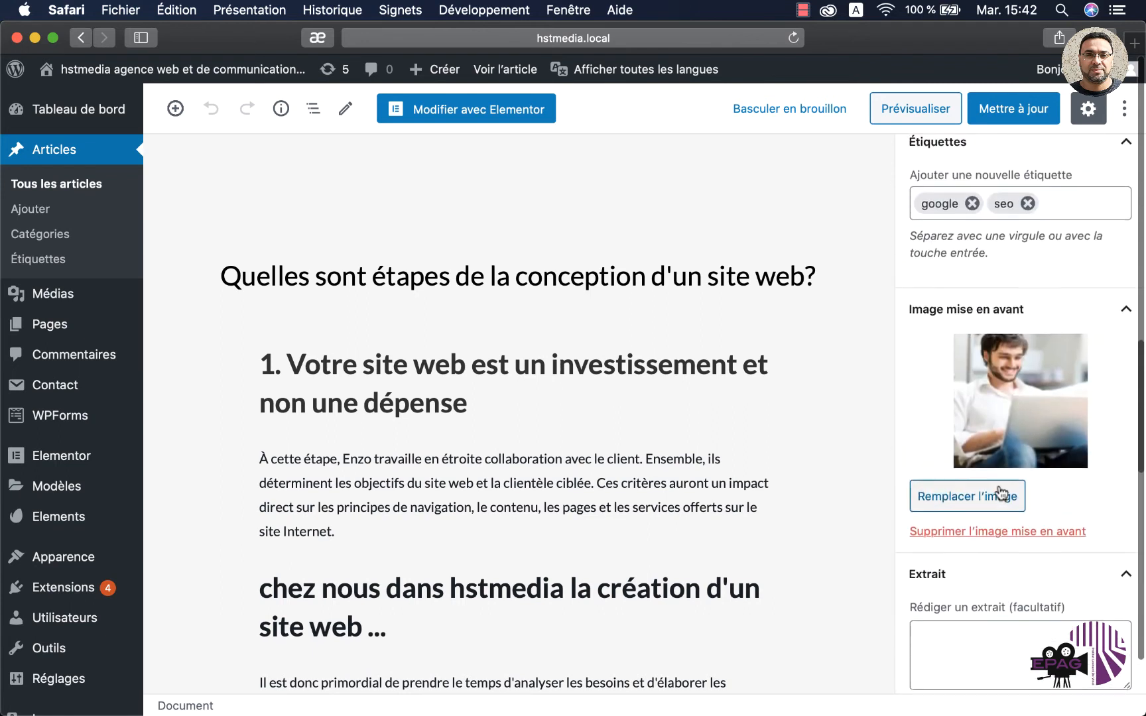
pyautogui.scroll(-10, 992, 491)
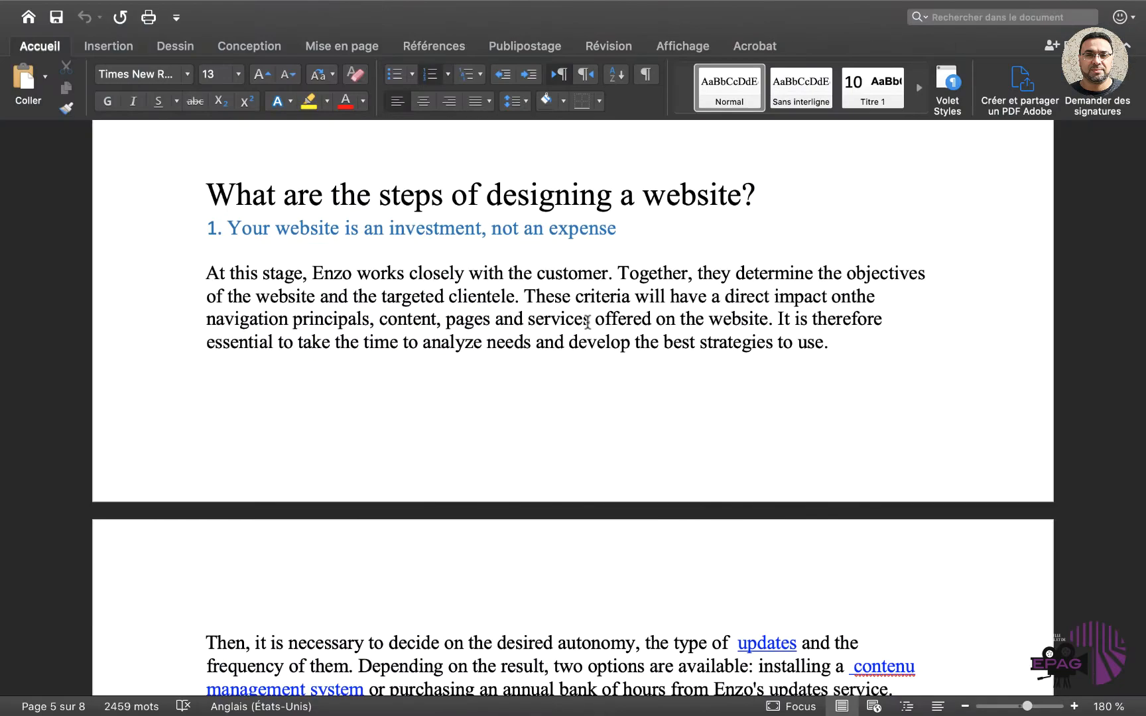
pyautogui.moveTo(208, 191); pyautogui.dragTo(761, 190)
pyautogui.press('super+c')
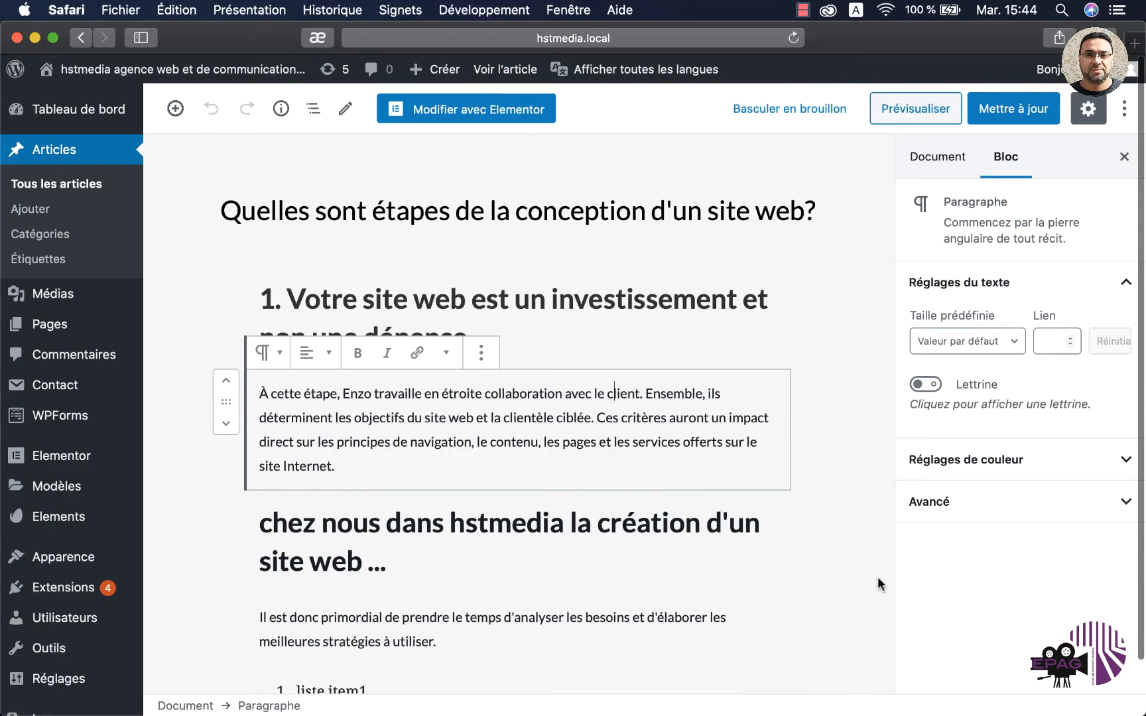
# - Start the English translation of the French article and paste "What are the steps of designing a website?" as its title
pyautogui.scroll(-5, 877, 576)
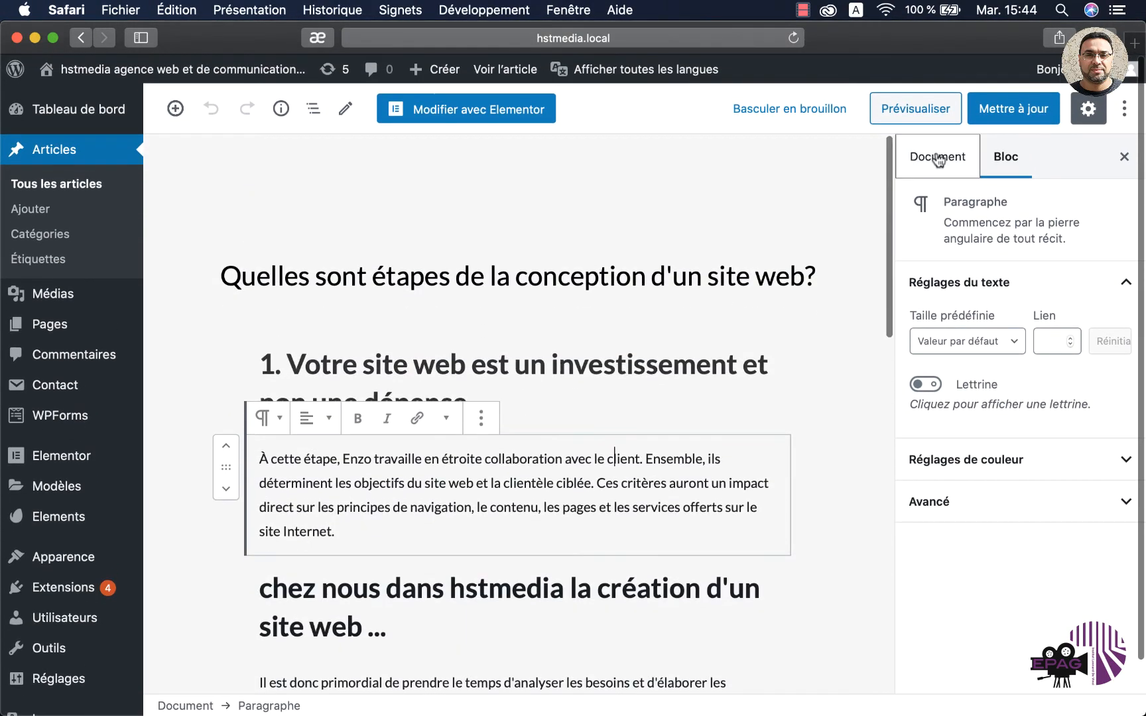
pyautogui.click(937, 171)
pyautogui.scroll(-10, 975, 394)
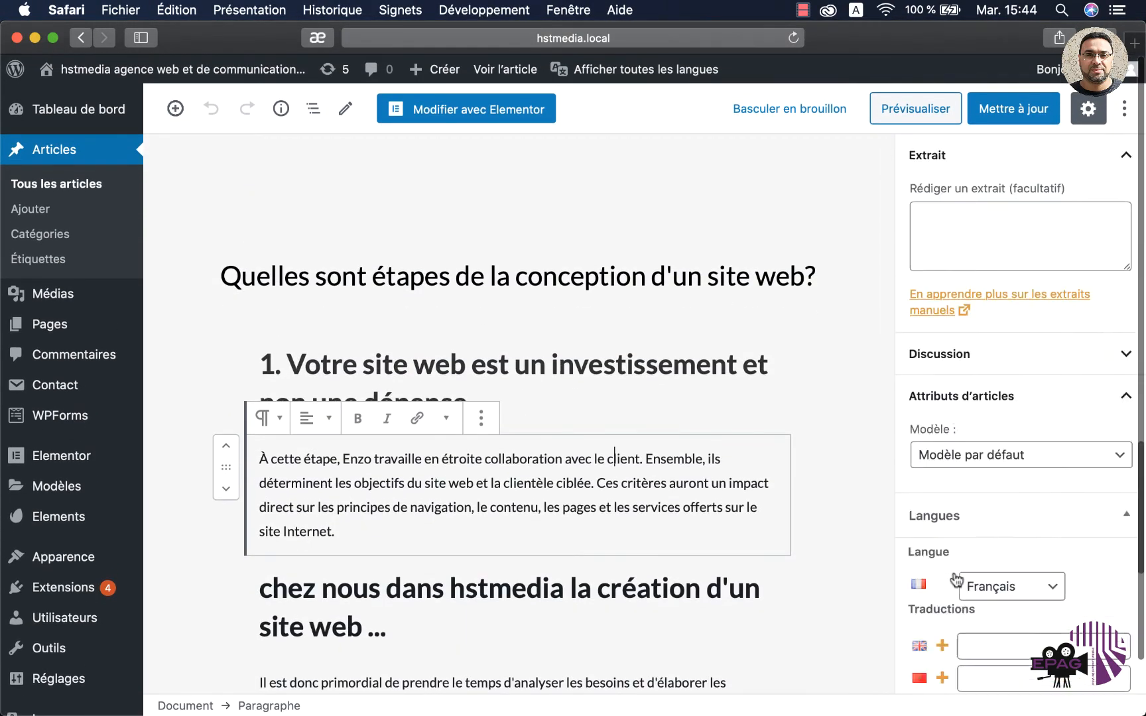
pyautogui.click(940, 521)
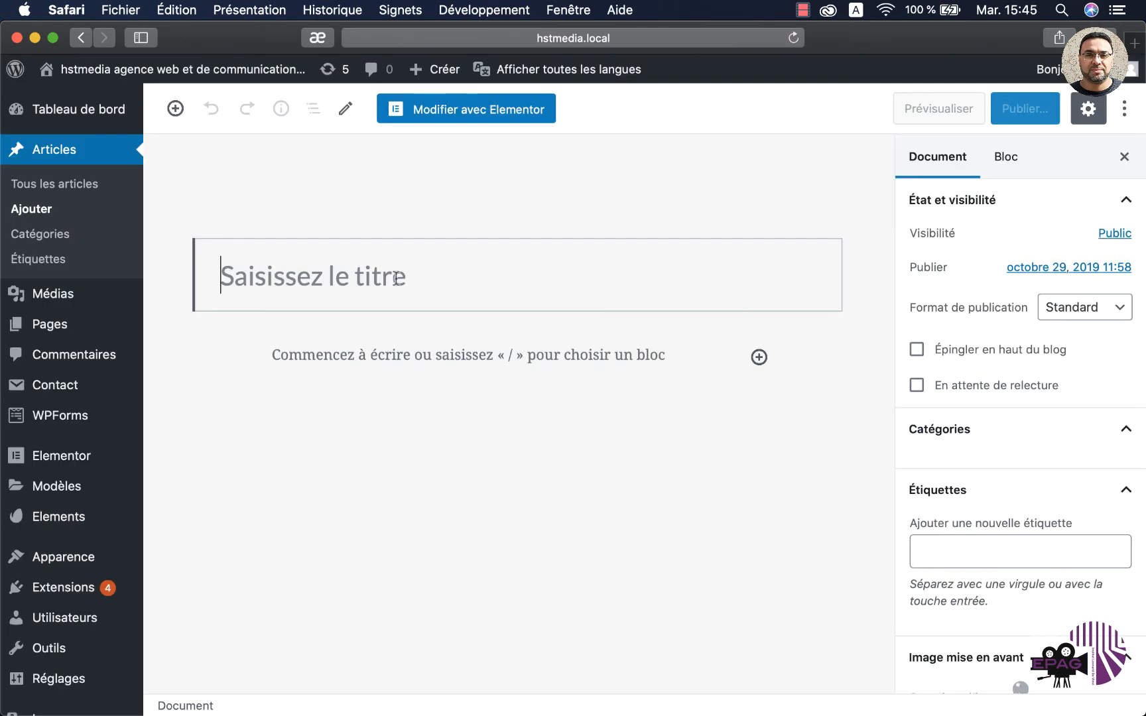
pyautogui.press('super+v')
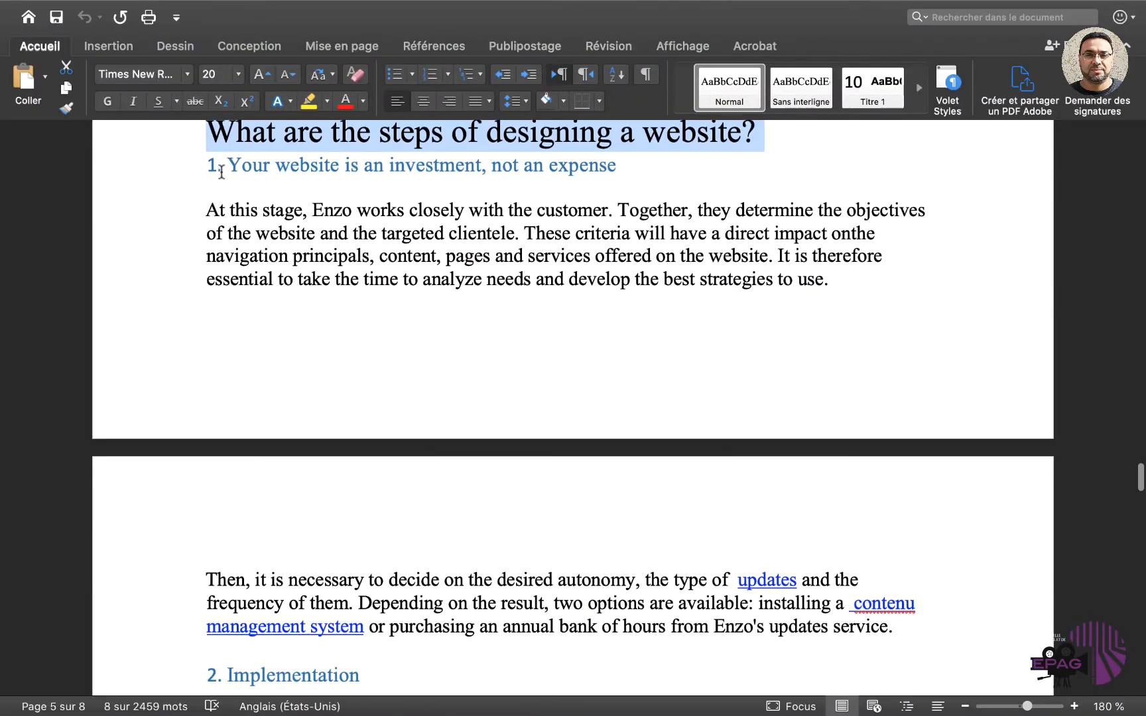
# - Copy the English article text below the title in the Word document and paste it as the body of the new English article
pyautogui.moveTo(224, 156); pyautogui.dragTo(522, 486)
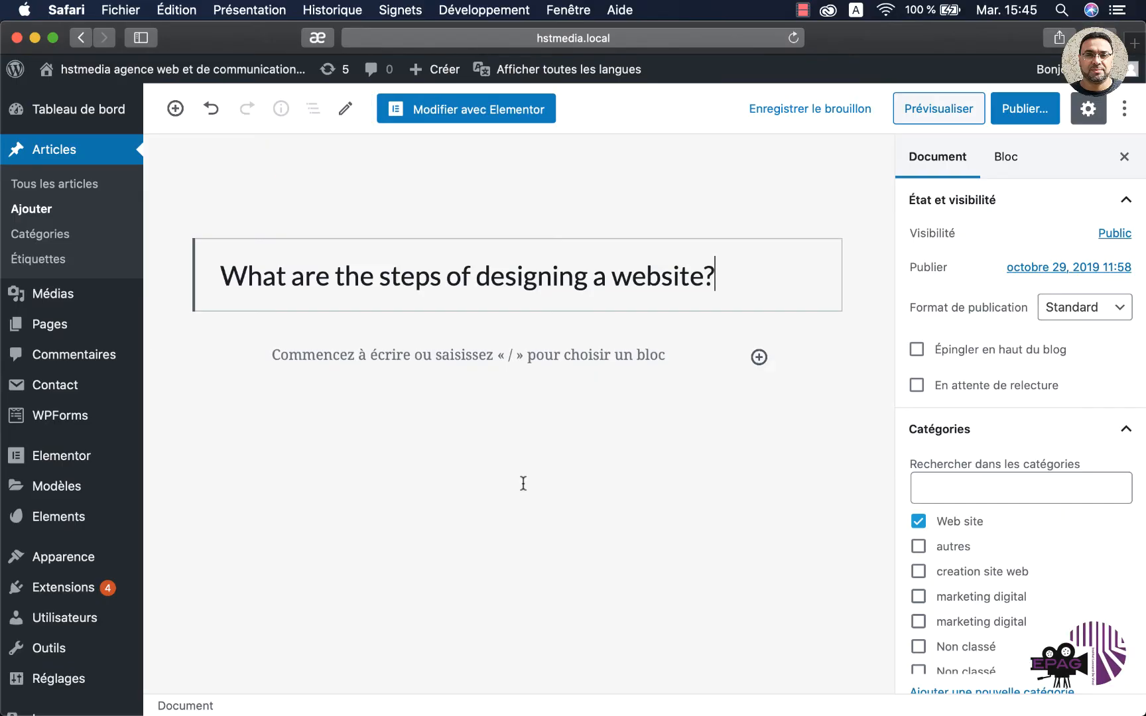
pyautogui.click(356, 355)
pyautogui.press('super+v')
pyautogui.scroll(5, 356, 355)
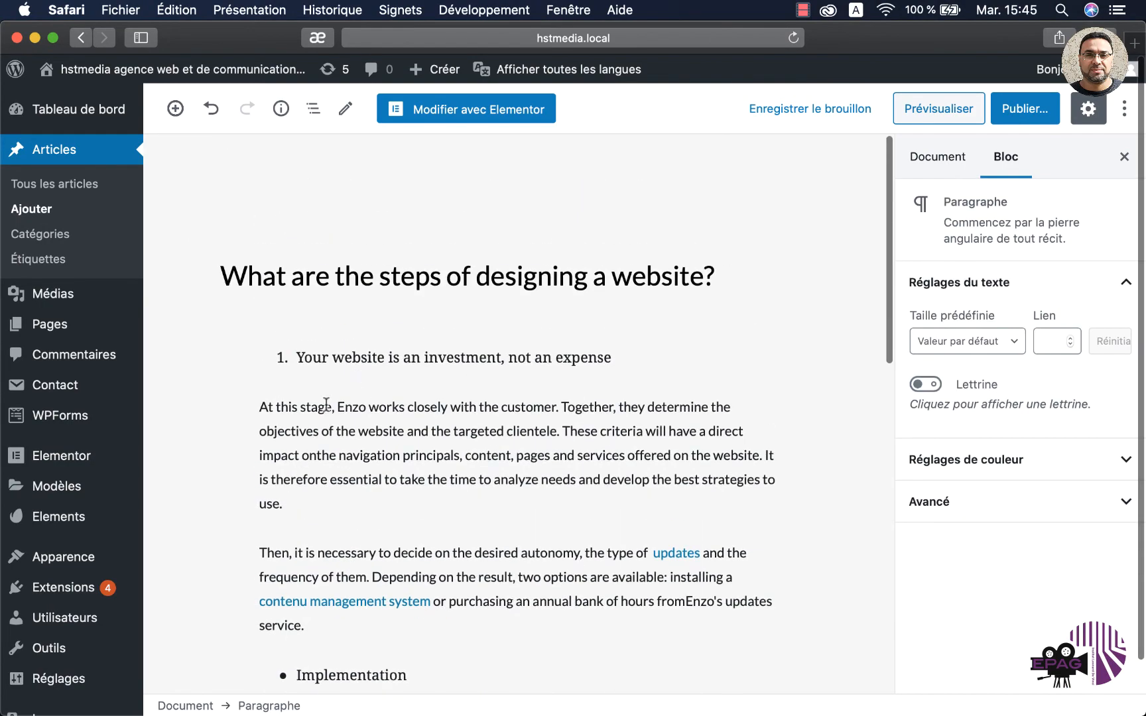
# - Convert the list item "Your website is an investment, not an expense" into a level 3 heading with blue text
pyautogui.click(326, 406)
pyautogui.click(279, 369)
pyautogui.press('Escape')
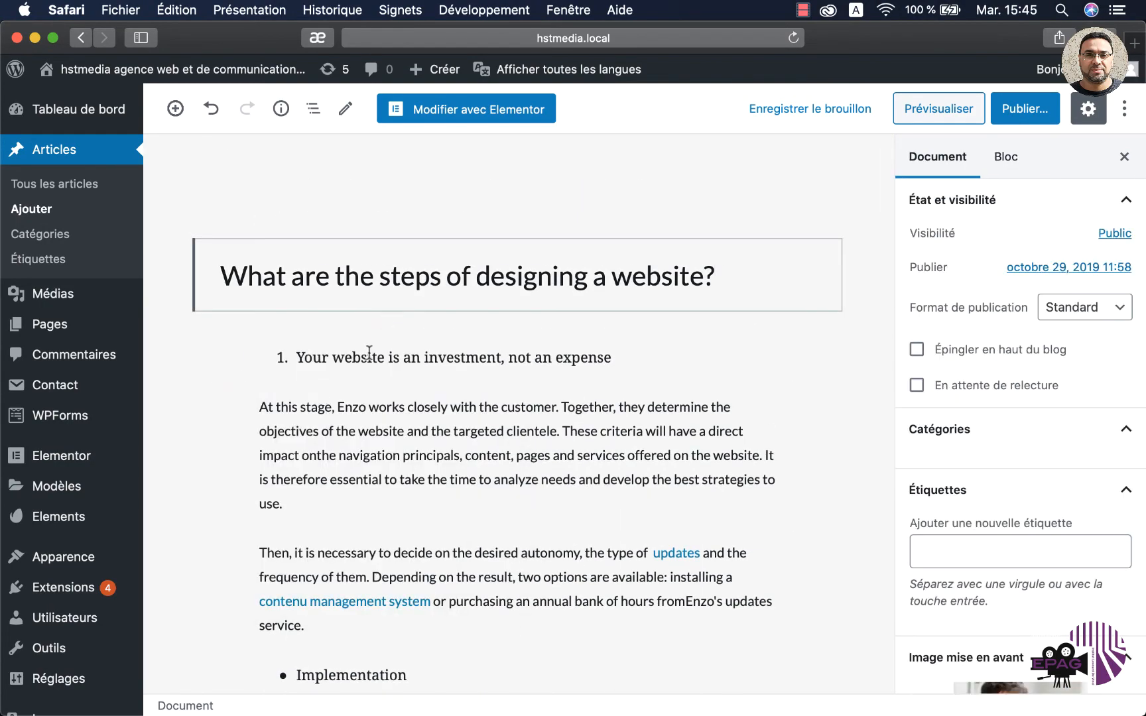
pyautogui.click(368, 357)
pyautogui.click(268, 318)
pyautogui.click(275, 373)
pyautogui.click(266, 315)
pyautogui.click(275, 372)
pyautogui.click(305, 315)
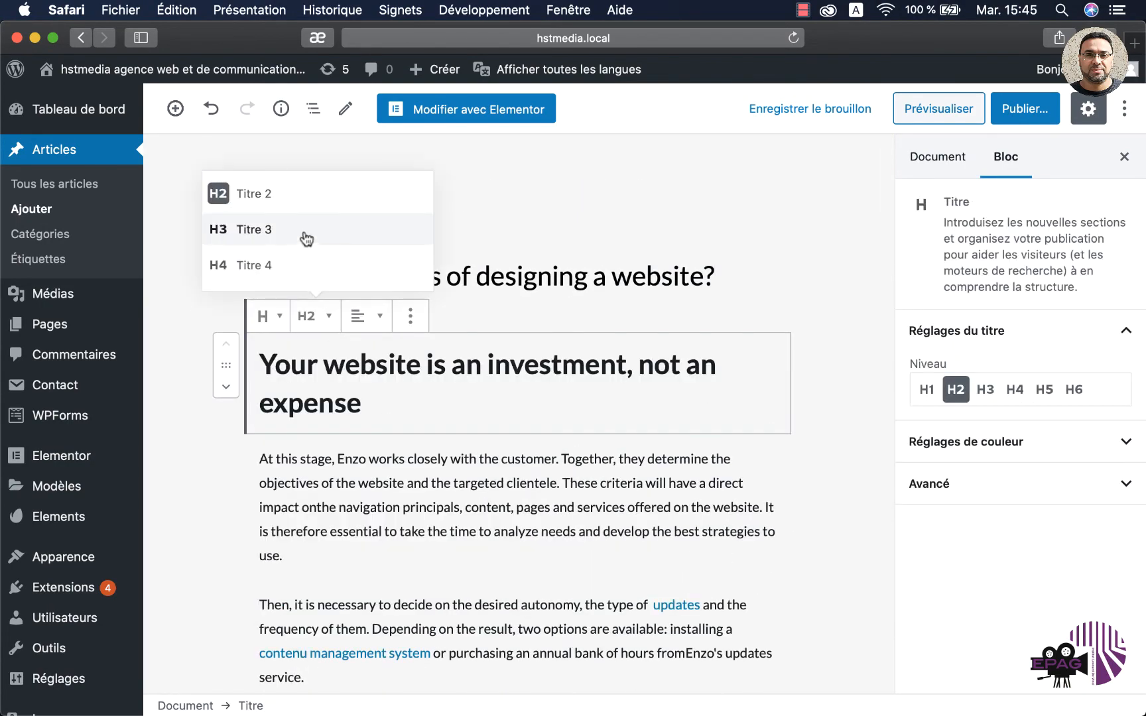
pyautogui.click(305, 232)
pyautogui.click(998, 443)
pyautogui.click(958, 542)
# - Convert the "Implementation" list item into a level 3 heading with blue text
pyautogui.scroll(-2, 517, 464)
pyautogui.click(309, 555)
pyautogui.click(268, 515)
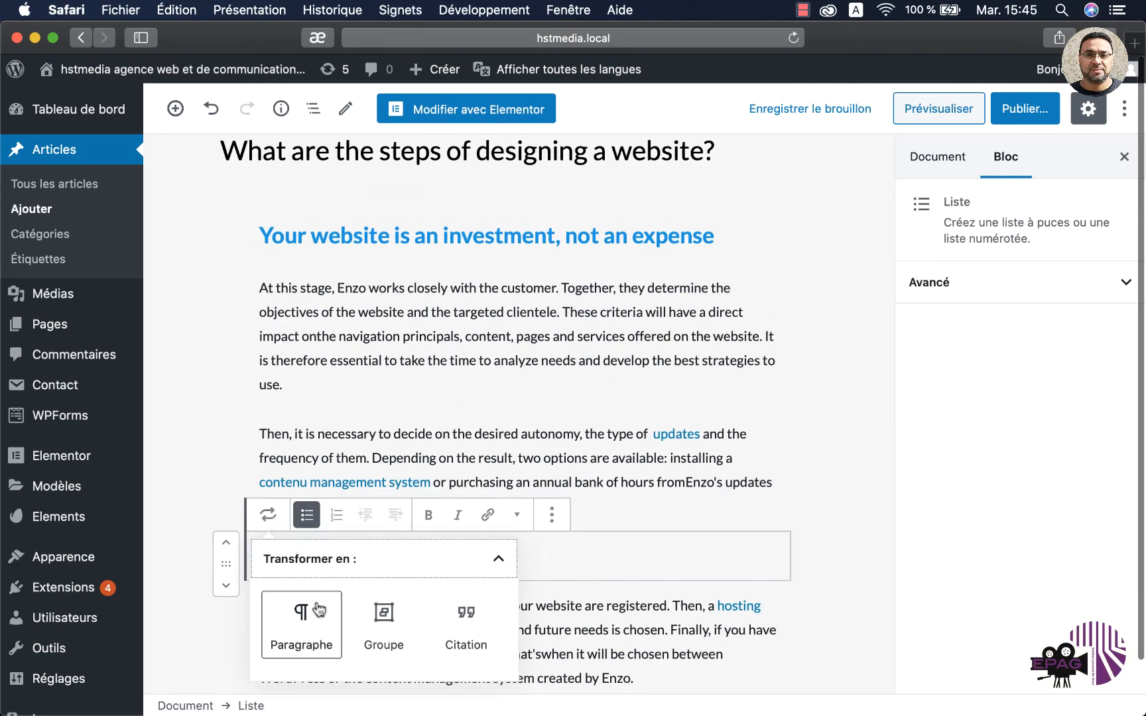
pyautogui.click(301, 623)
pyautogui.click(278, 517)
pyautogui.click(276, 299)
pyautogui.click(305, 514)
pyautogui.click(309, 425)
pyautogui.click(931, 441)
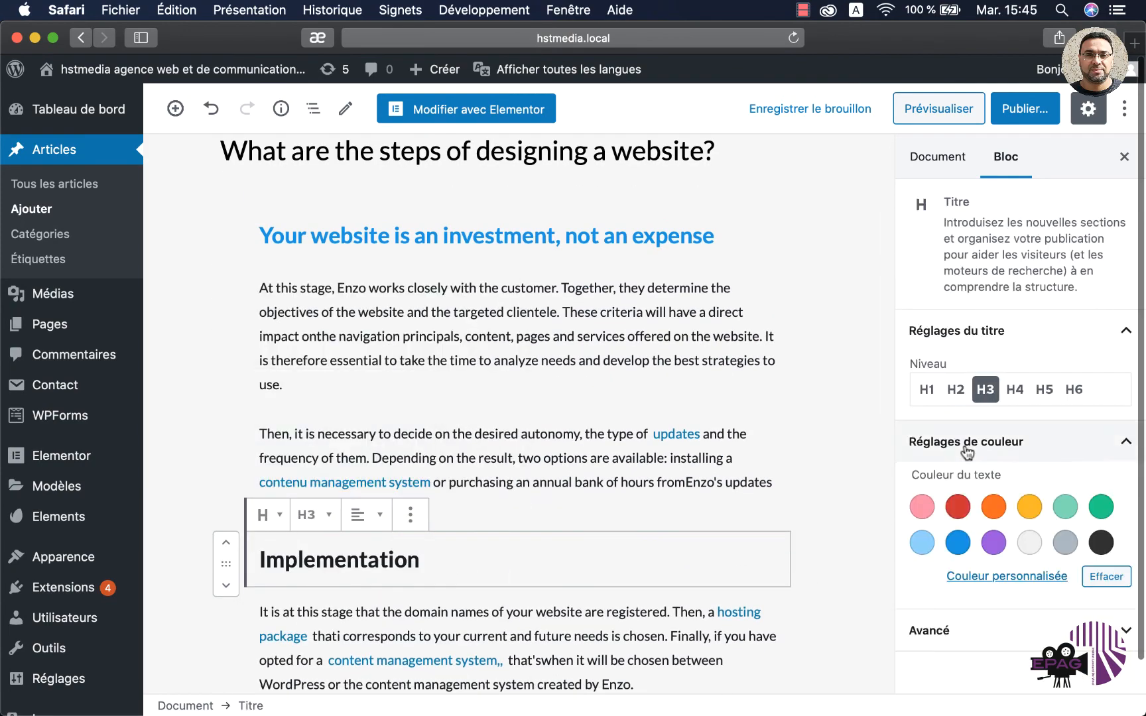
pyautogui.click(957, 543)
# - Number the first heading with the prefix "1- " and the "Implementation" heading with "2- "
pyautogui.scroll(-3, 666, 494)
pyautogui.scroll(5, 388, 327)
pyautogui.click(261, 280)
pyautogui.write('1-')
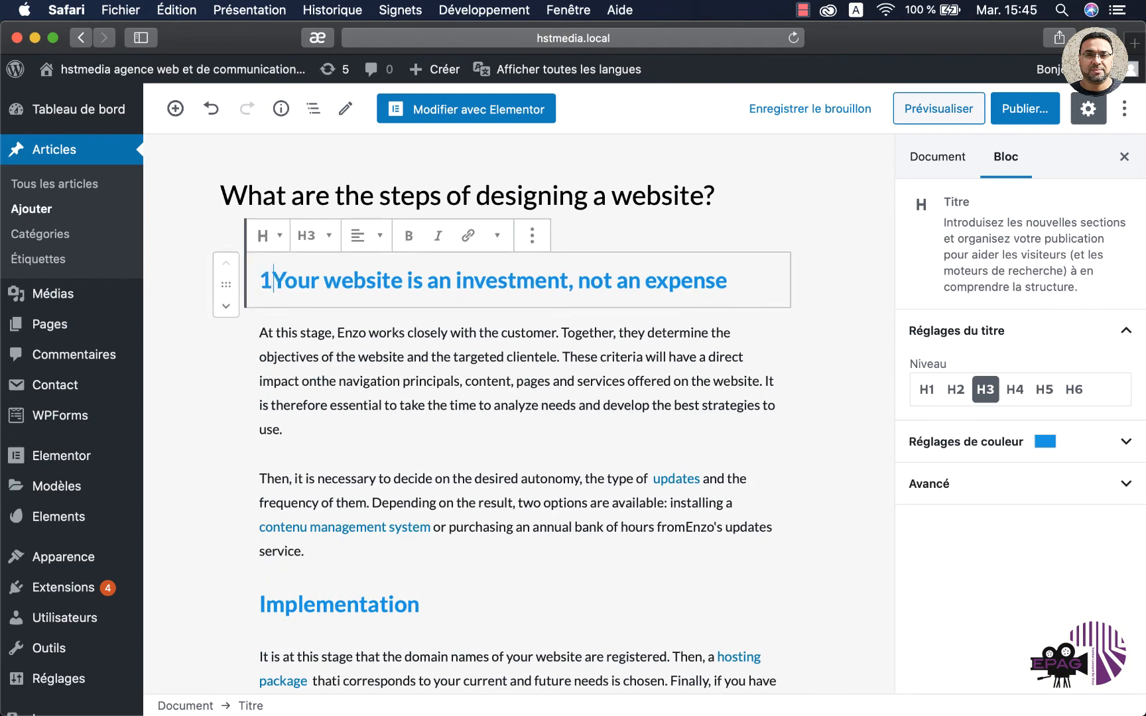
pyautogui.click(259, 604)
pyautogui.write('2-')
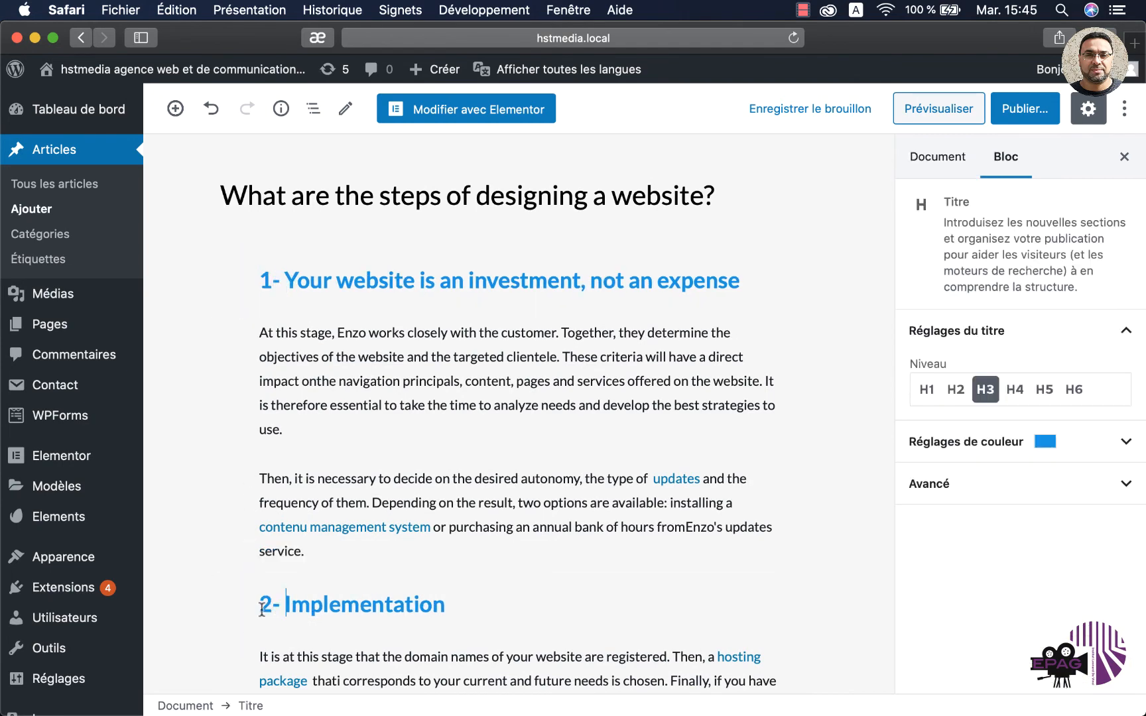
# - Convert the "Design and realization" list item into a level 3 heading
pyautogui.scroll(-5, 345, 388)
pyautogui.click(345, 388)
pyautogui.click(270, 348)
pyautogui.click(300, 452)
pyautogui.click(279, 350)
pyautogui.click(302, 455)
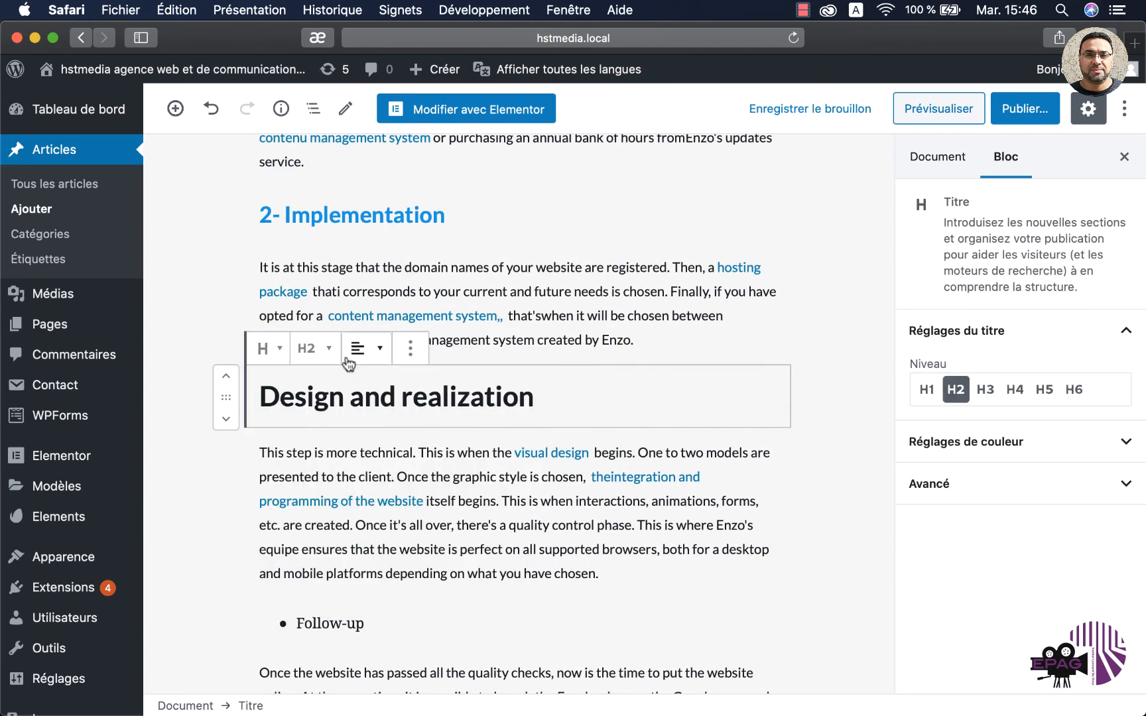
pyautogui.click(314, 349)
pyautogui.click(309, 265)
# - Colour the "Design and realization" heading blue and number it with the prefix "3- "
pyautogui.click(966, 441)
pyautogui.click(957, 542)
pyautogui.click(261, 393)
pyautogui.write('3-')
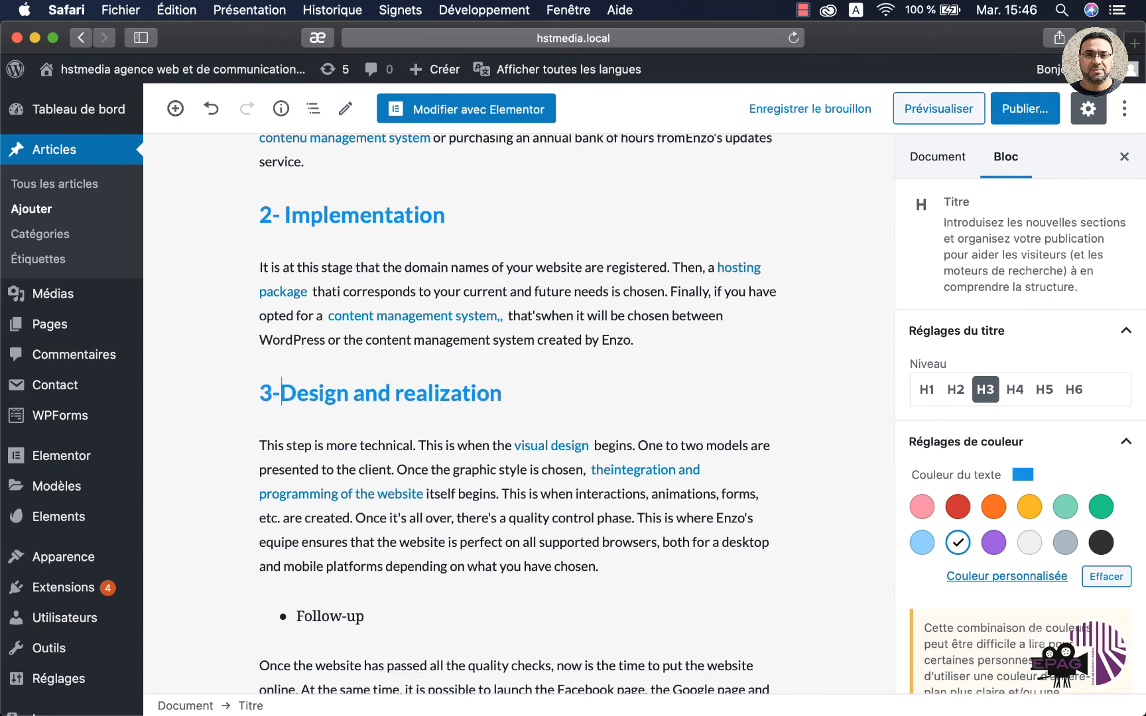
# - Convert the "Follow-up" list item into a level 3 heading
pyautogui.scroll(-5, 329, 352)
pyautogui.click(330, 352)
pyautogui.click(269, 326)
pyautogui.click(281, 394)
pyautogui.click(264, 327)
pyautogui.click(281, 394)
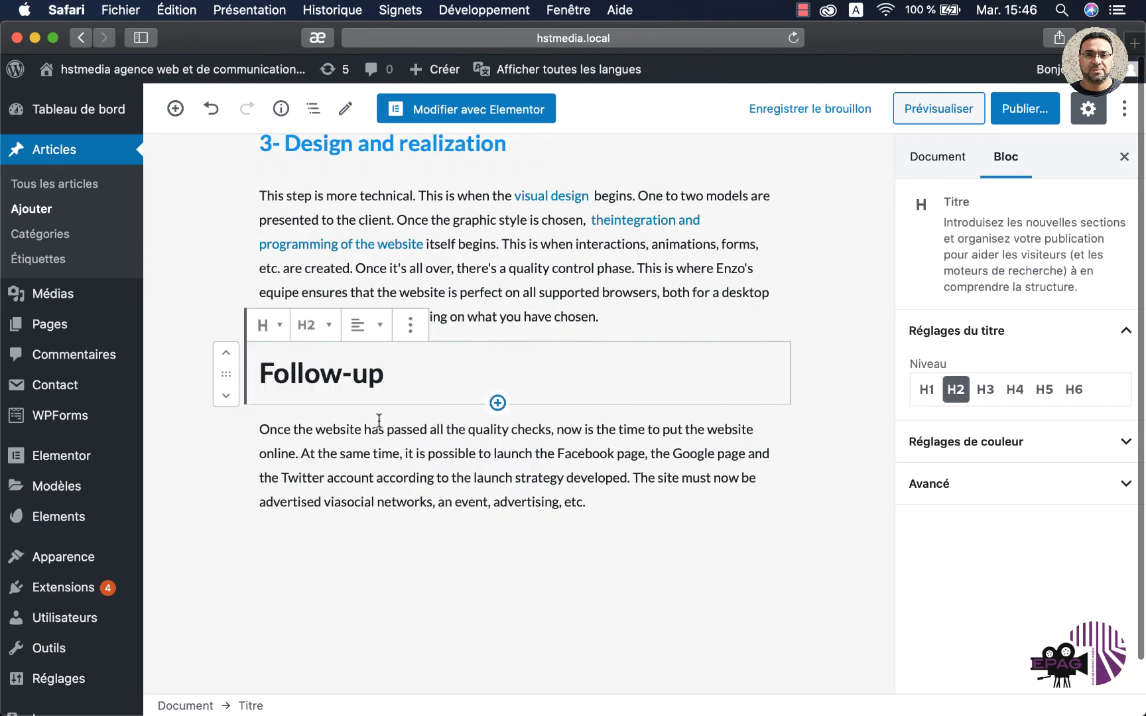
pyautogui.click(312, 325)
pyautogui.click(310, 233)
# - Number the "Follow-up" heading with the prefix "4- " and colour it blue
pyautogui.click(260, 370)
pyautogui.write('4-')
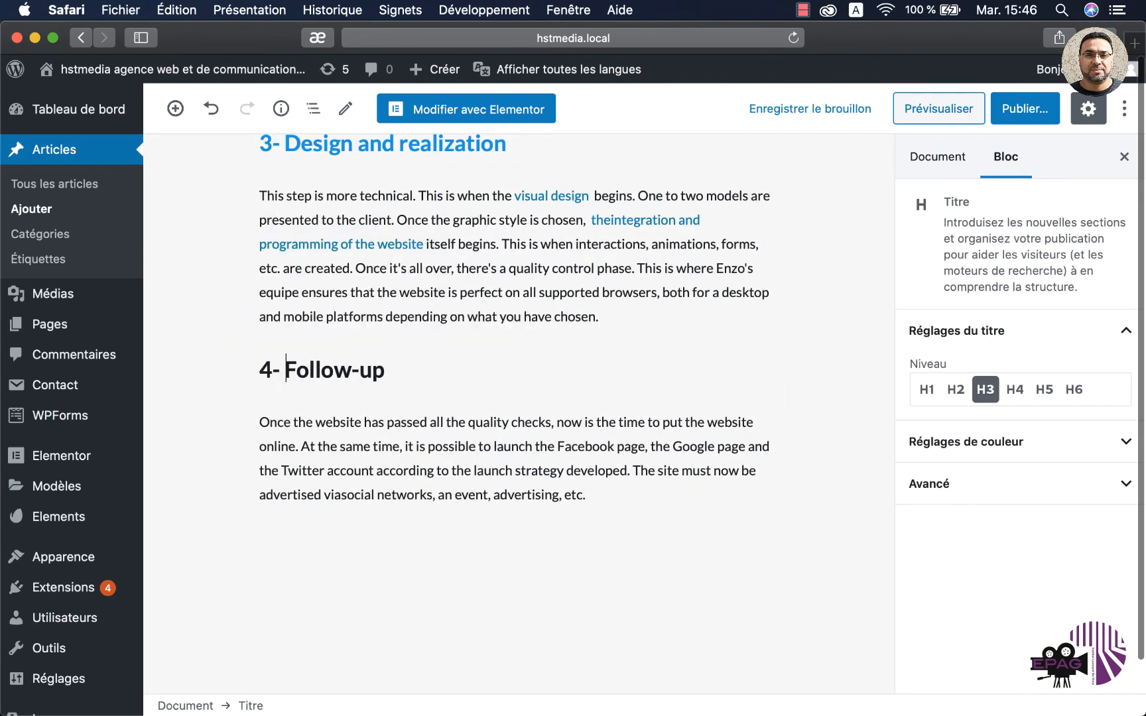
pyautogui.click(966, 441)
pyautogui.click(958, 543)
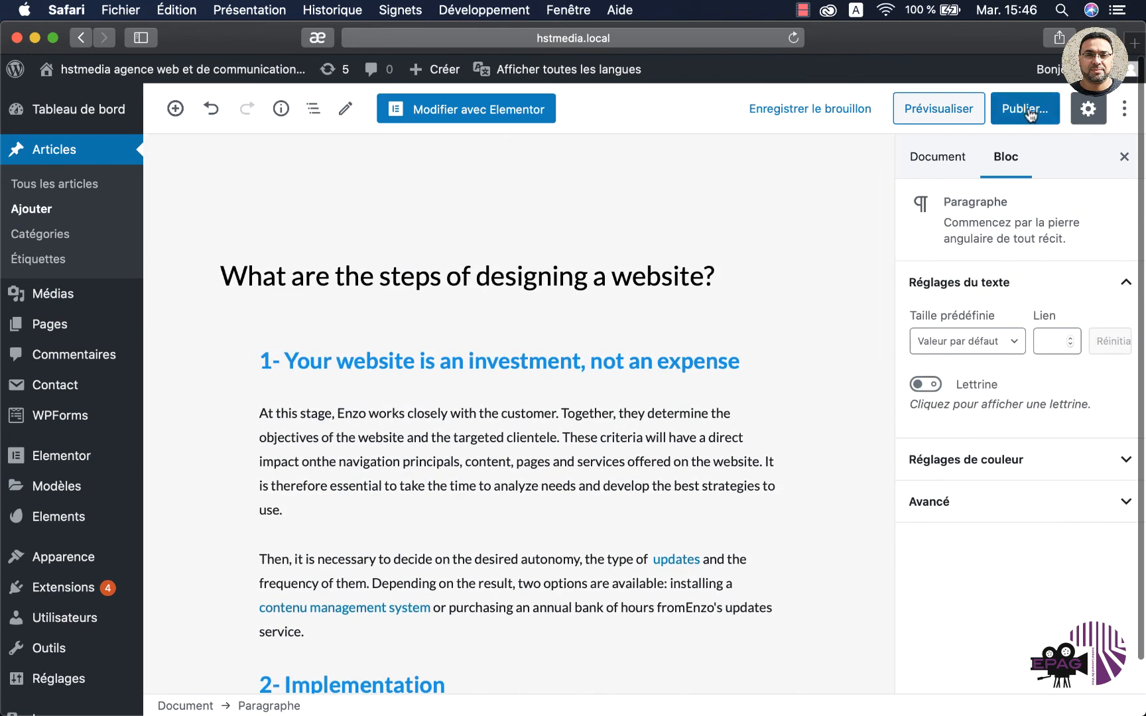
# - Publish the English article and start its Moroccan Arabic translation
pyautogui.click(1024, 109)
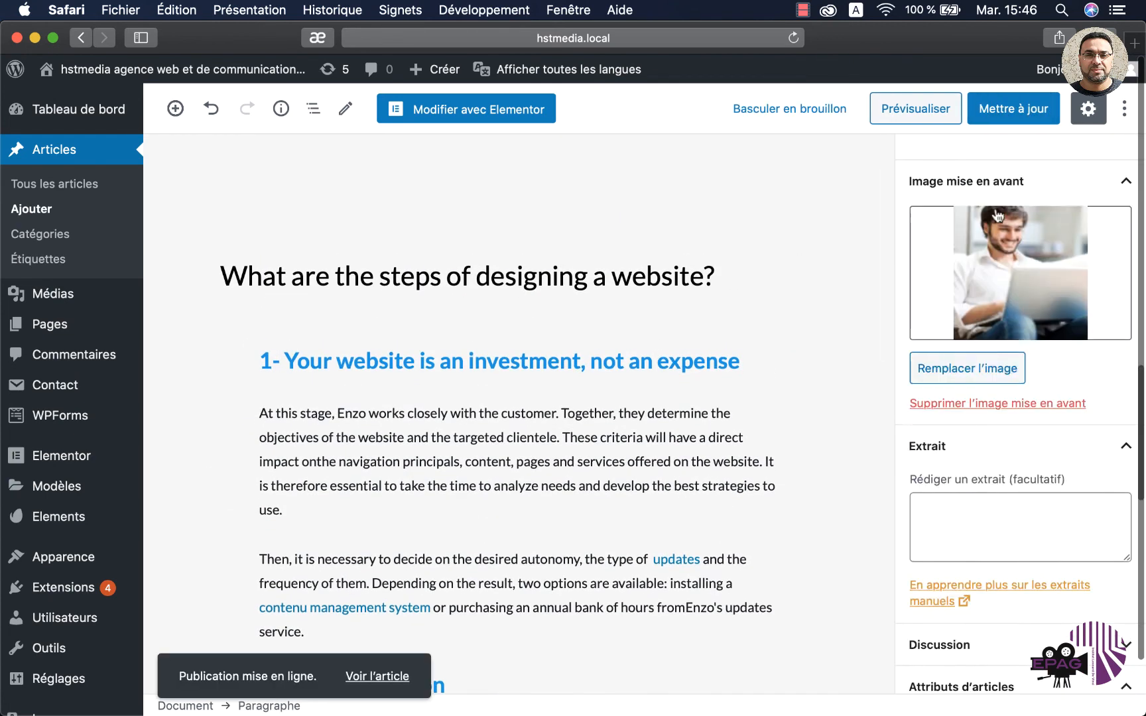
pyautogui.scroll(-6, 996, 214)
pyautogui.click(942, 523)
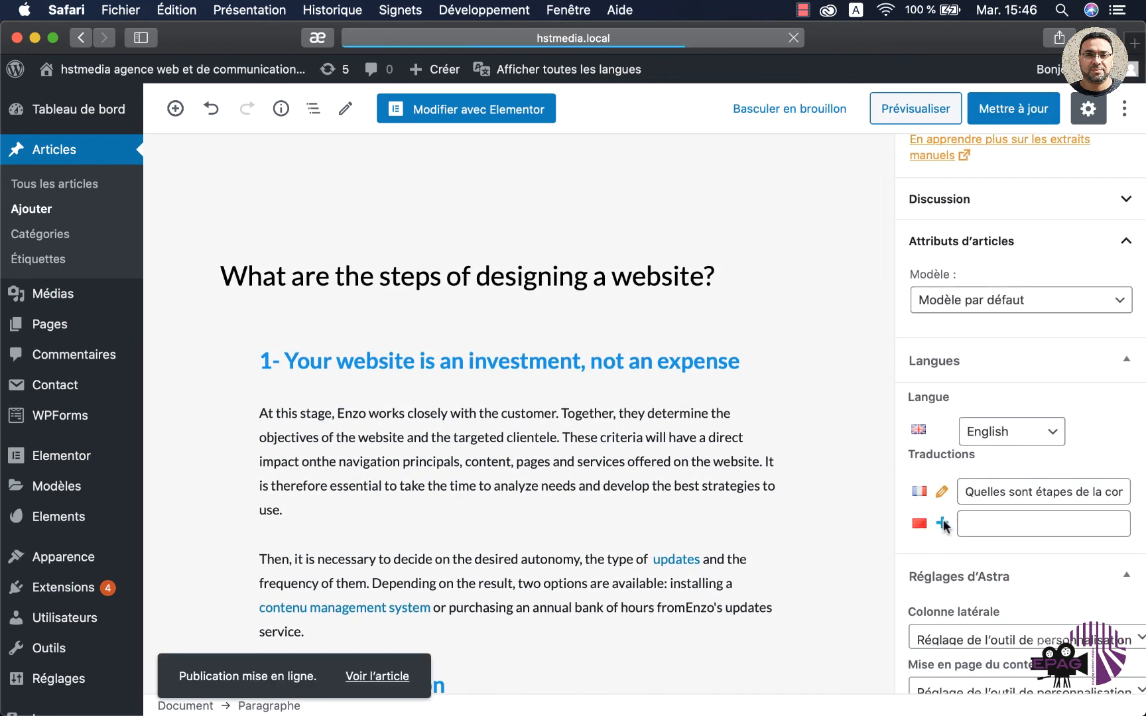
# - Copy "ما هي خطوات تصميم موقع على شبكة الانترنت؟" from the Arabic Word document and paste it as the title of the Arabic article
pyautogui.press('super+Tab')
pyautogui.scroll(-2, 663, 398)
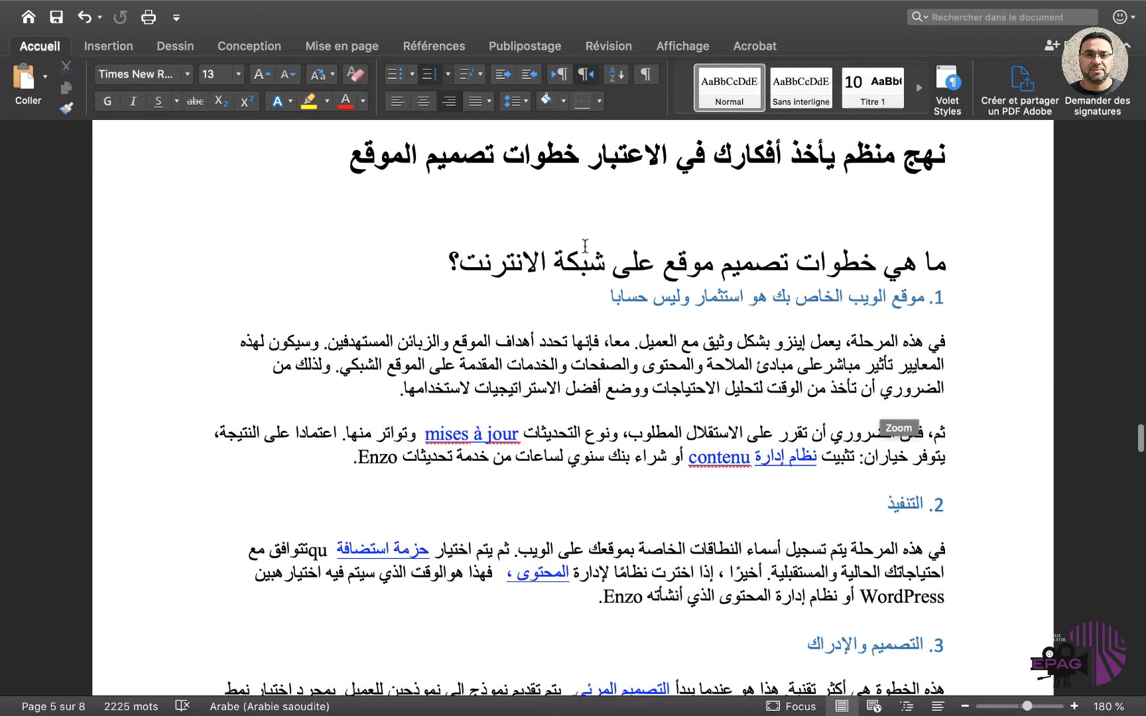
pyautogui.tripleClick(942, 267)
pyautogui.press('super+c')
pyautogui.press('super+Tab')
pyautogui.press('super+v')
# - Copy the Arabic article text below the title in the Word document and paste it as the body of the Arabic article
pyautogui.press('super+Tab')
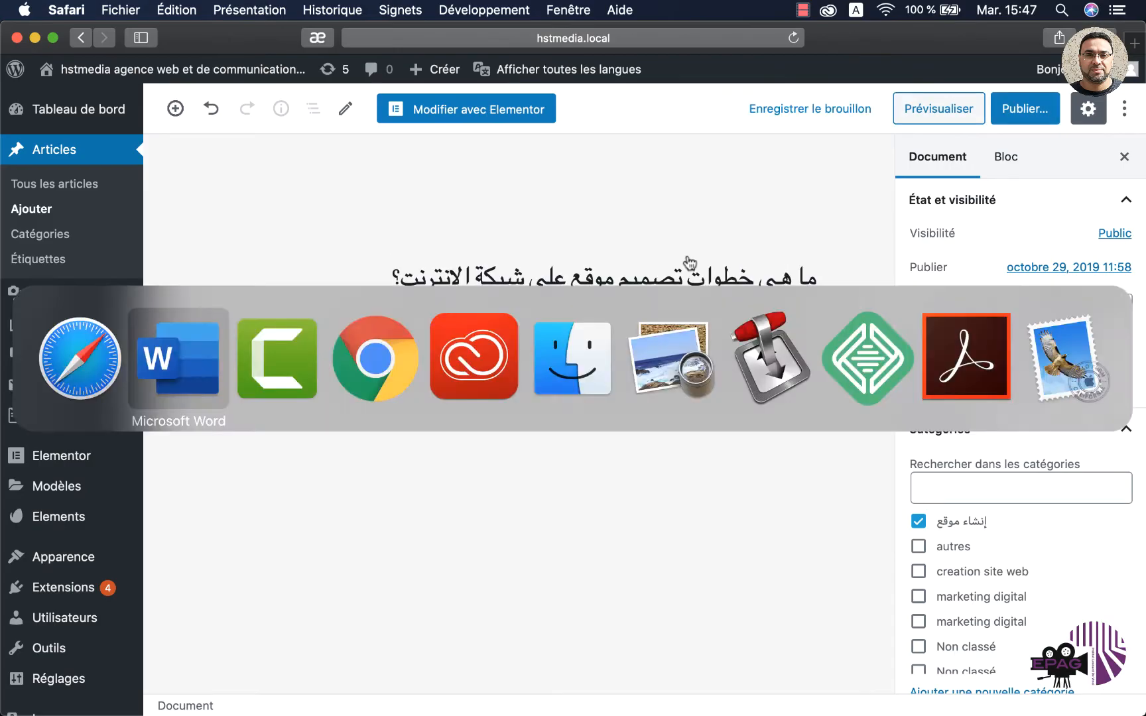
pyautogui.moveTo(924, 306); pyautogui.dragTo(543, 610)
pyautogui.press('super+c')
pyautogui.press('super+Tab')
pyautogui.click(727, 349)
pyautogui.press('super+v')
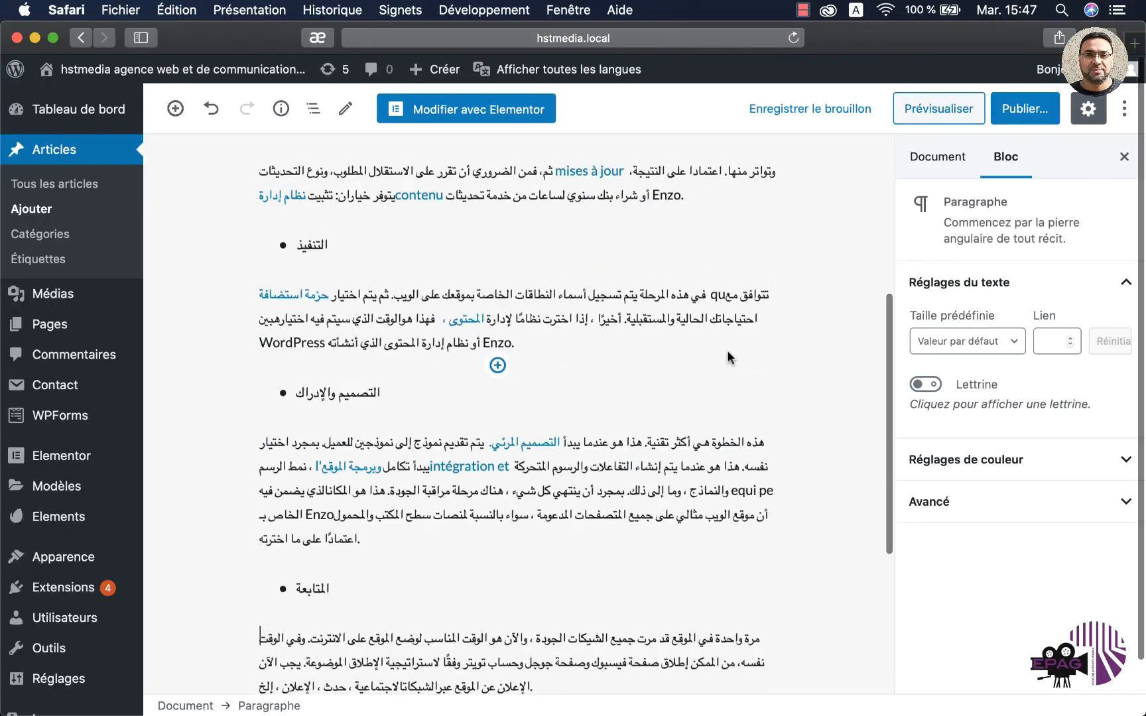
# - Convert the list item "موقع الويب الخاص بك هو استثمار وليس حسابا" into a level 3 heading
pyautogui.click(364, 364)
pyautogui.click(263, 316)
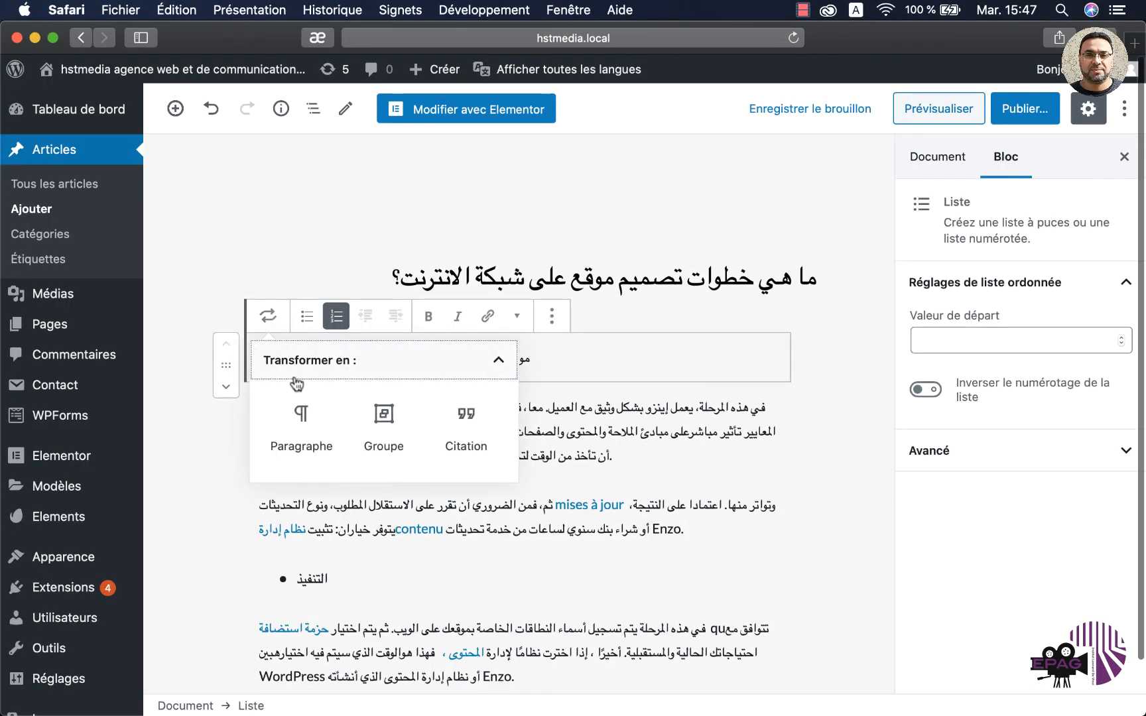
pyautogui.click(299, 424)
pyautogui.click(266, 314)
pyautogui.click(379, 396)
pyautogui.click(324, 324)
pyautogui.click(302, 230)
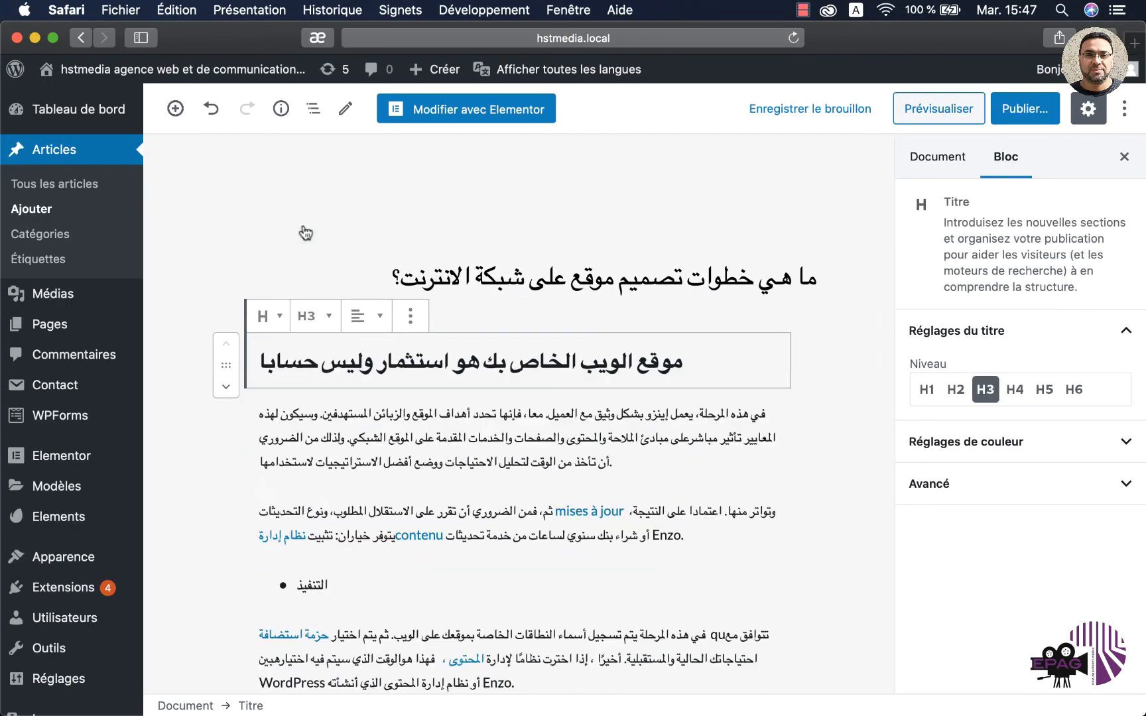
# - Right-align the first Arabic heading and the two paragraphs below it
pyautogui.click(363, 316)
pyautogui.click(362, 267)
pyautogui.click(396, 464)
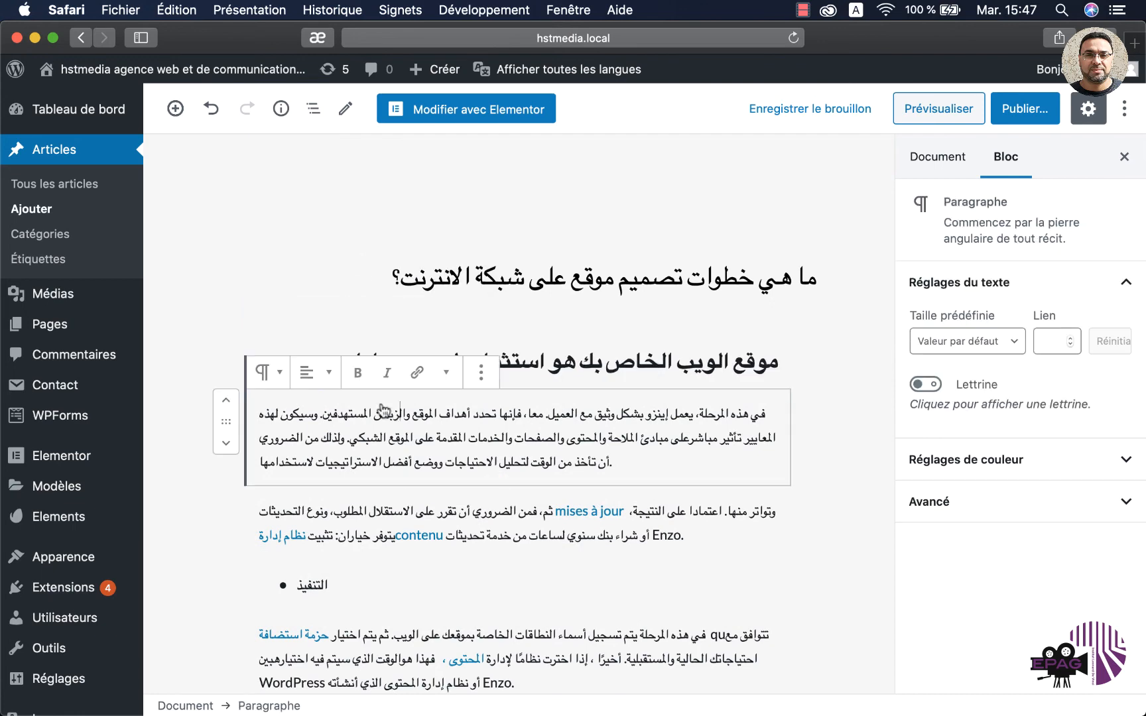
pyautogui.click(311, 364)
pyautogui.click(285, 320)
pyautogui.click(401, 535)
pyautogui.click(335, 471)
pyautogui.click(318, 421)
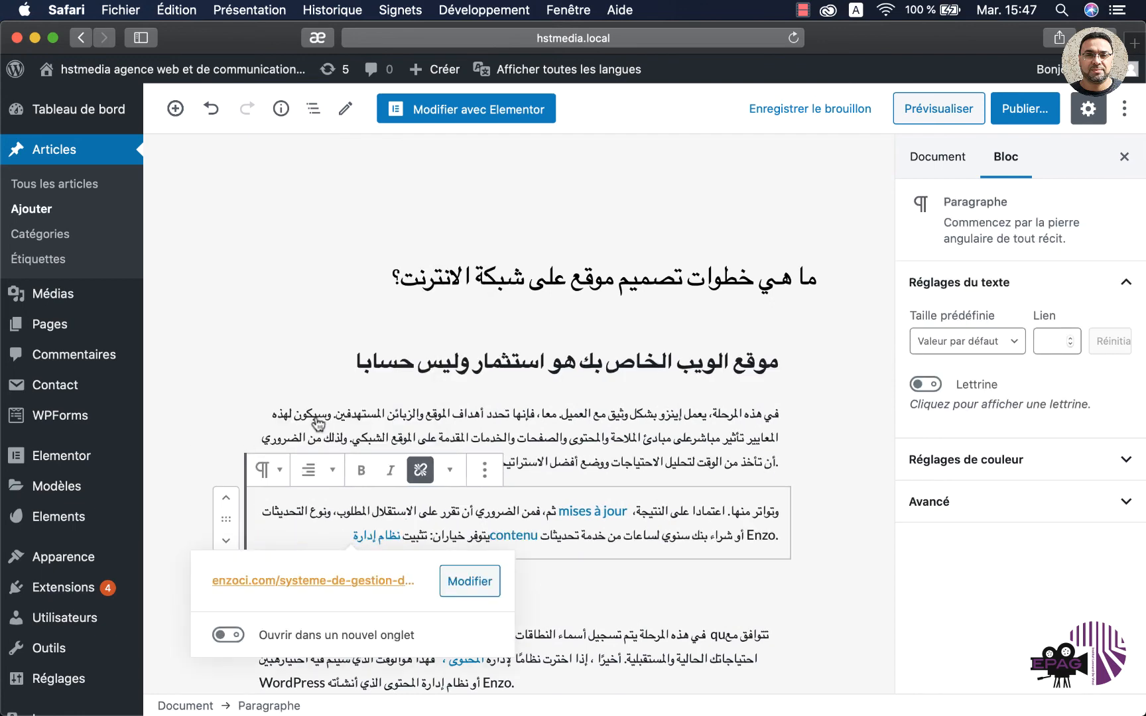
pyautogui.click(795, 432)
# - Convert the "التنفيذ" list item into a level 3 heading
pyautogui.scroll(-4, 794, 432)
pyautogui.click(311, 429)
pyautogui.click(268, 386)
pyautogui.click(303, 490)
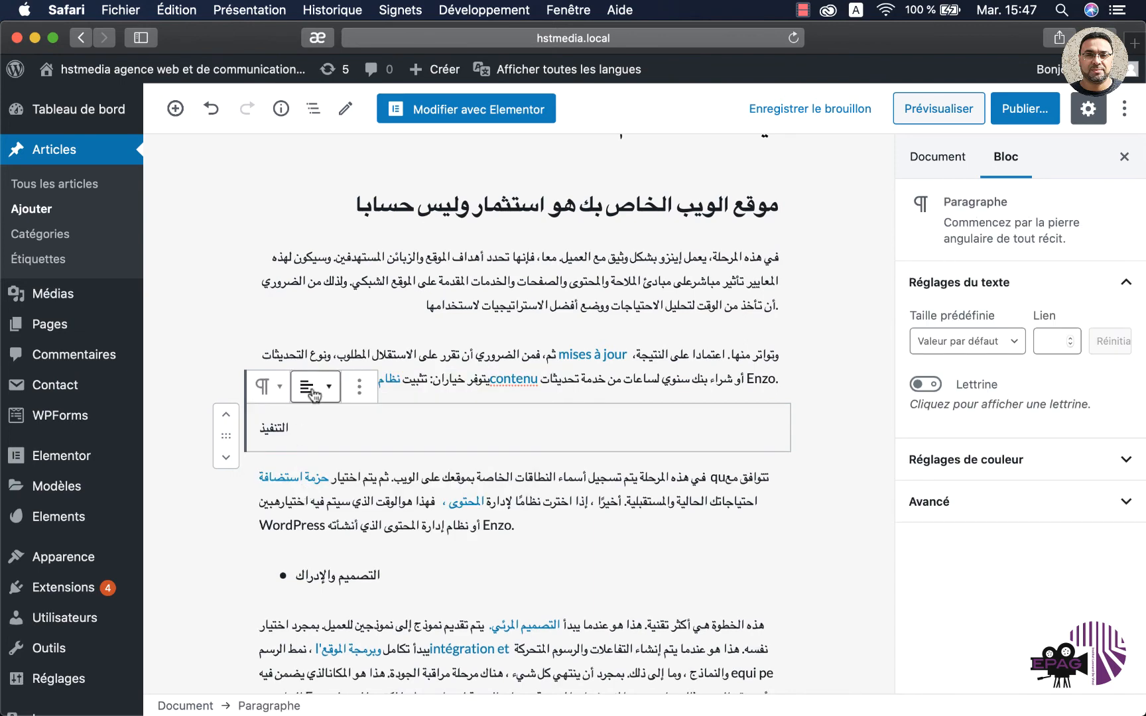
pyautogui.click(308, 387)
pyautogui.click(298, 335)
pyautogui.click(267, 387)
pyautogui.click(383, 482)
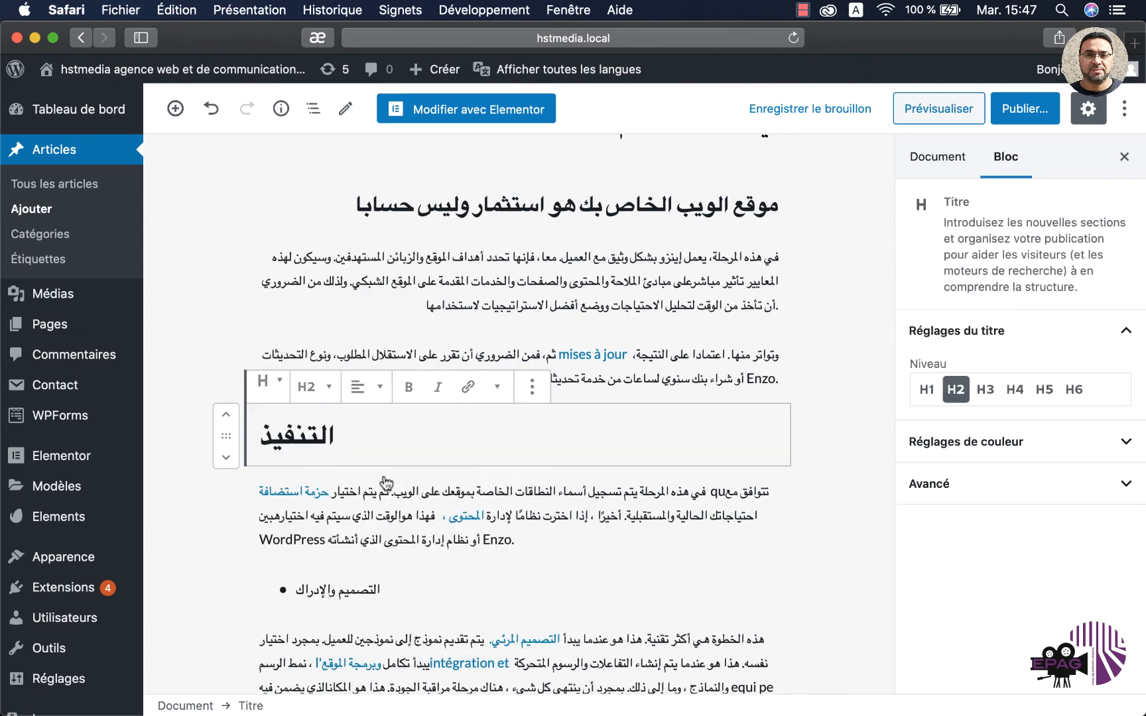
pyautogui.click(314, 386)
pyautogui.click(316, 302)
# - Right-align the "التنفيذ" heading
pyautogui.click(362, 387)
pyautogui.click(358, 335)
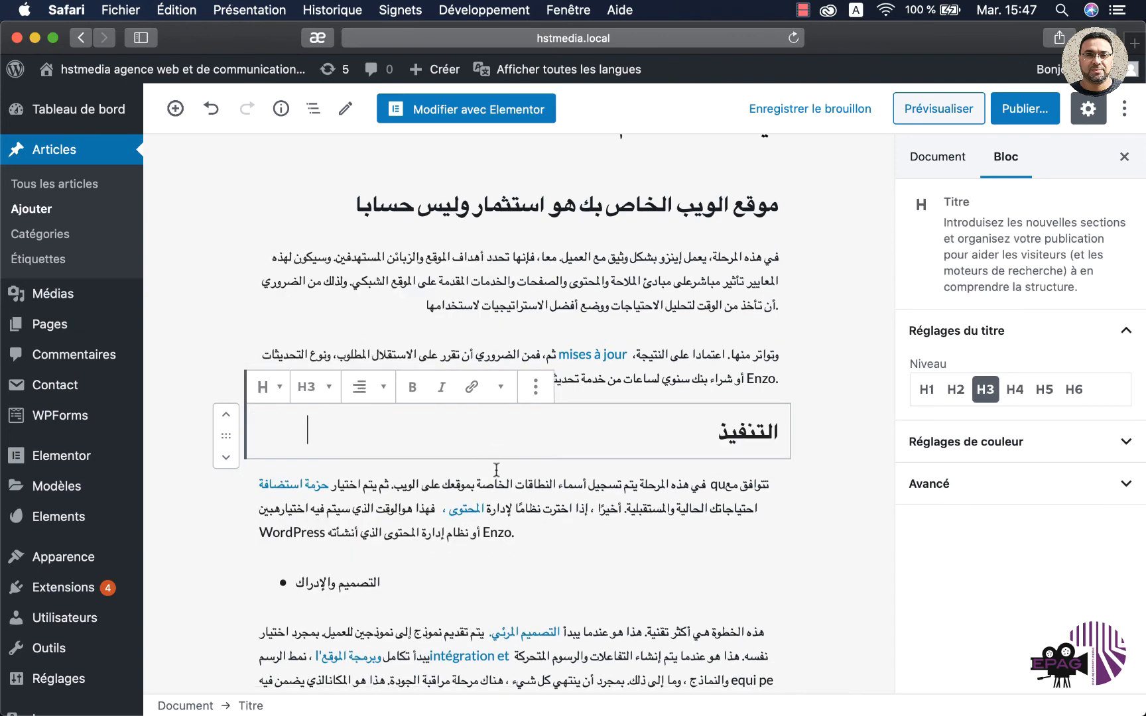
pyautogui.click(811, 328)
# - Convert the "التصميم والإدراك" list item into a level 3 heading
pyautogui.scroll(3, 812, 328)
pyautogui.scroll(-4, 812, 328)
pyautogui.scroll(-3, 812, 328)
pyautogui.click(339, 387)
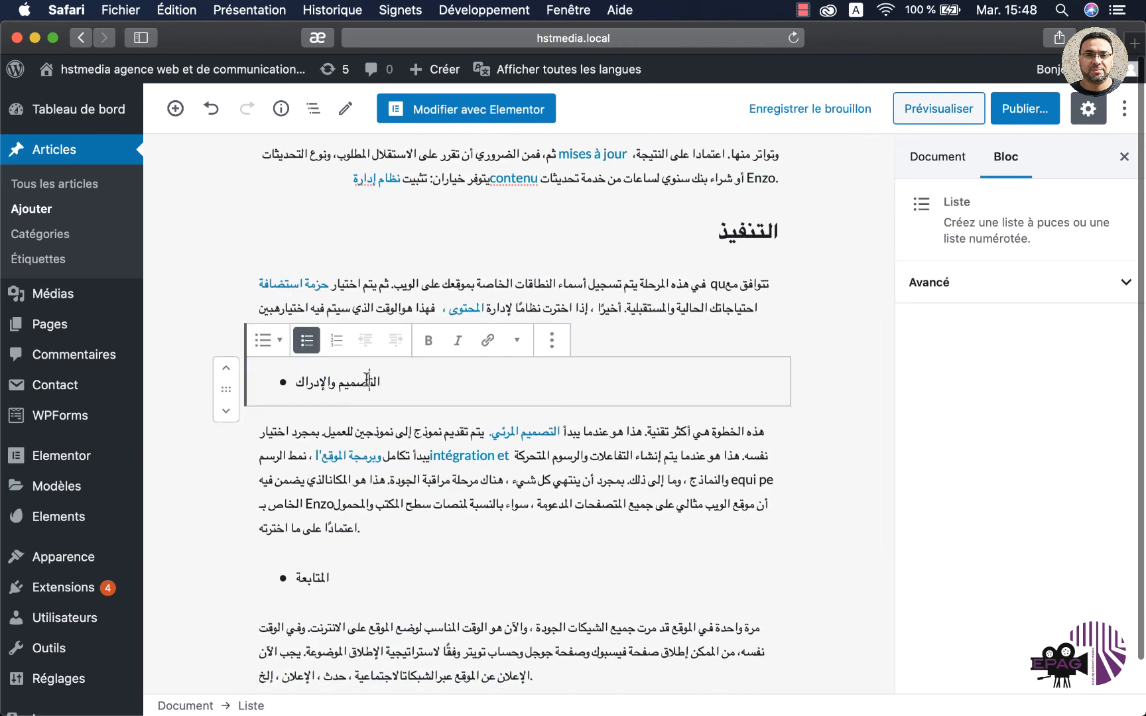
pyautogui.click(266, 340)
pyautogui.click(302, 448)
pyautogui.click(266, 340)
pyautogui.click(381, 441)
pyautogui.click(331, 343)
pyautogui.click(318, 254)
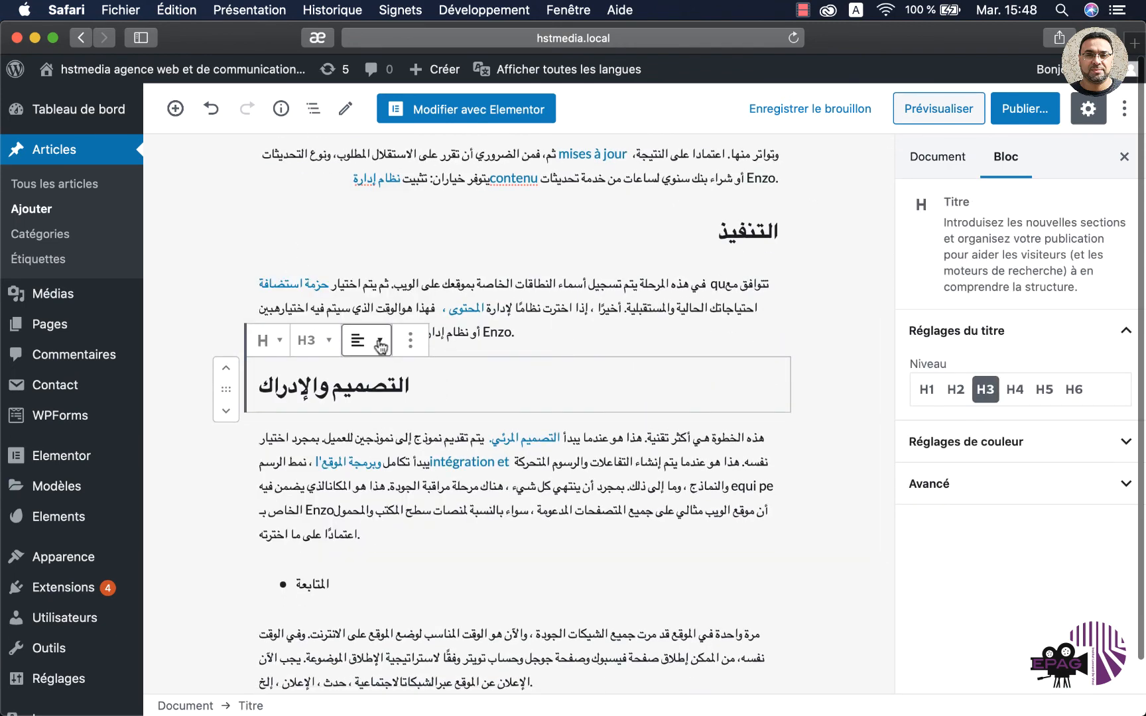
# - Right-align the "التصميم والإدراك" heading
pyautogui.click(379, 342)
pyautogui.click(356, 291)
# - Convert the "المتابعة" list item into a right-aligned heading
pyautogui.scroll(-3, 345, 372)
pyautogui.click(325, 465)
pyautogui.click(268, 419)
pyautogui.click(305, 528)
pyautogui.click(316, 419)
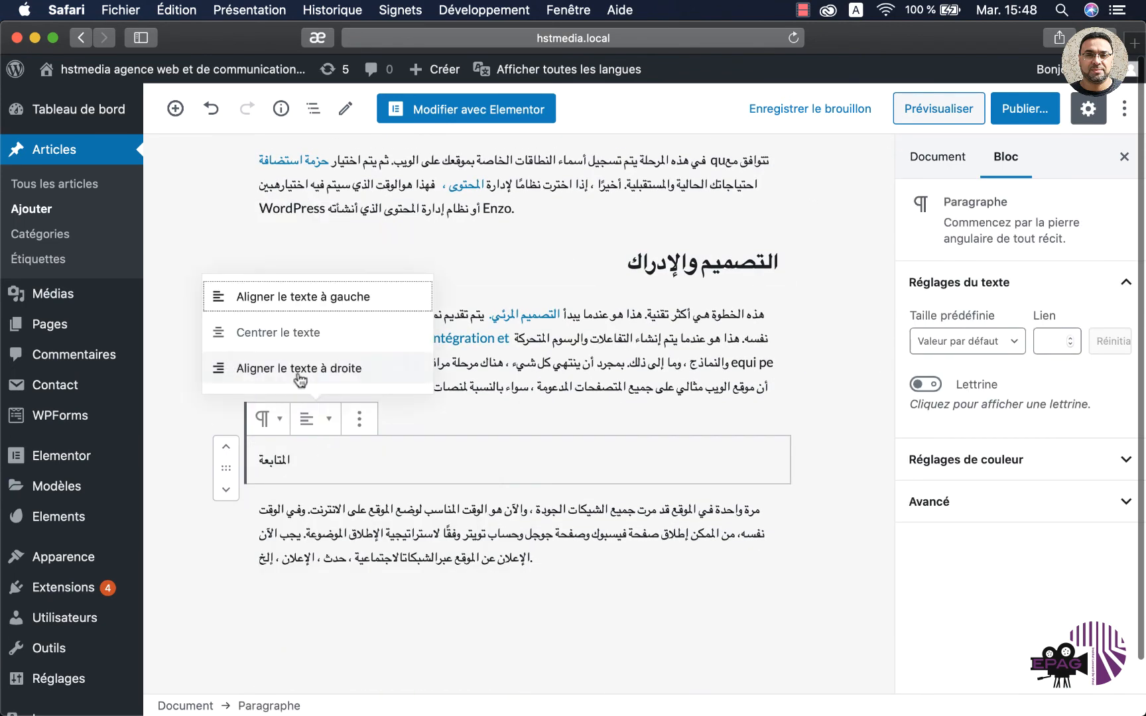
pyautogui.click(299, 371)
pyautogui.click(268, 419)
pyautogui.click(382, 526)
pyautogui.click(314, 419)
pyautogui.click(289, 339)
# - Right-align the paragraphs under the "التصميم والإدراك", "المتابعة" and "التنفيذ" headings
pyautogui.click(366, 419)
pyautogui.click(364, 381)
pyautogui.click(364, 382)
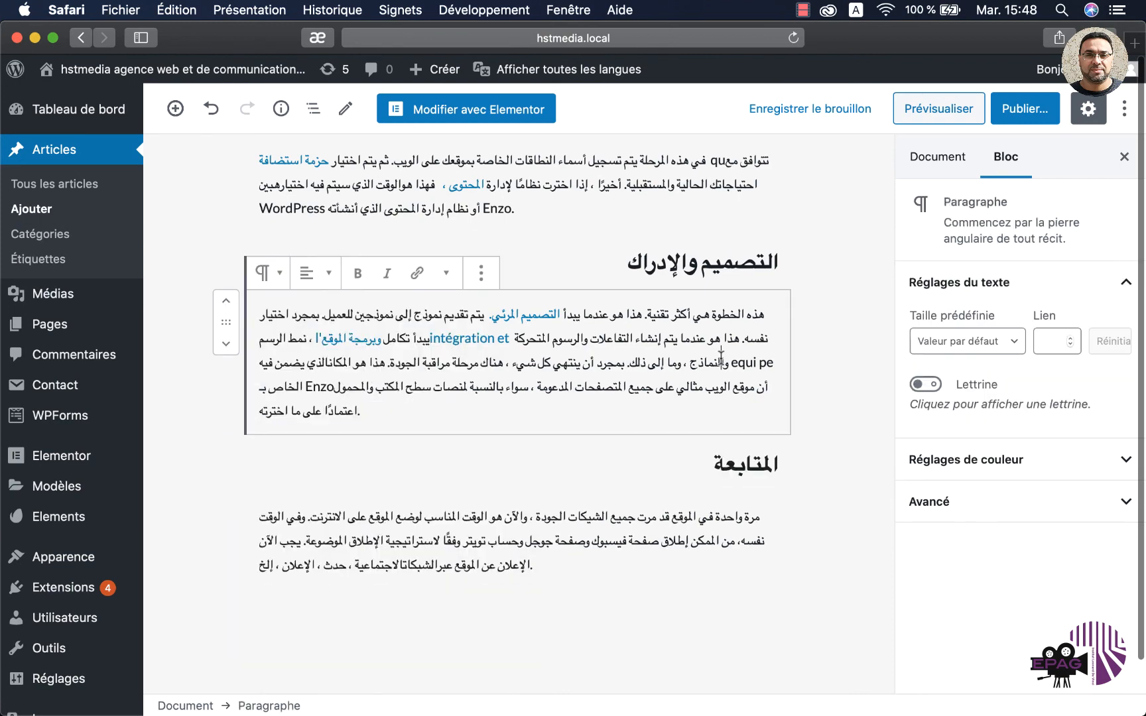
pyautogui.click(311, 264)
pyautogui.click(295, 219)
pyautogui.click(377, 517)
pyautogui.click(330, 475)
pyautogui.click(299, 425)
pyautogui.scroll(4, 514, 365)
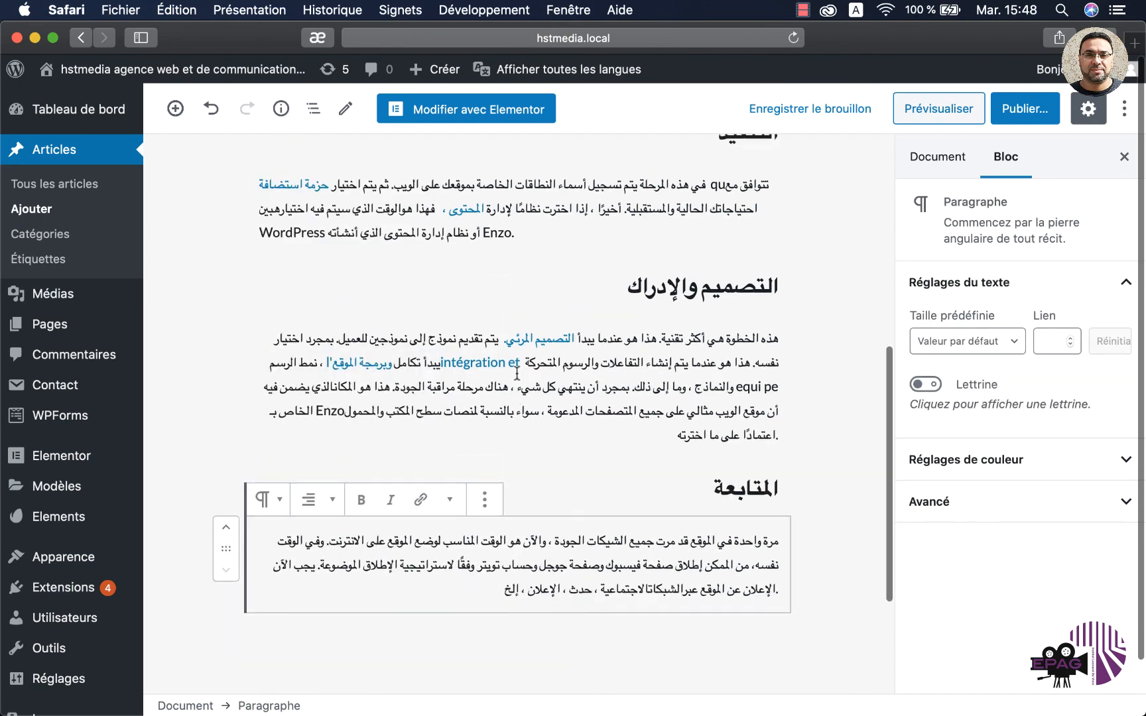
pyautogui.click(549, 438)
pyautogui.click(331, 397)
pyautogui.click(300, 347)
pyautogui.scroll(3, 514, 373)
pyautogui.click(824, 359)
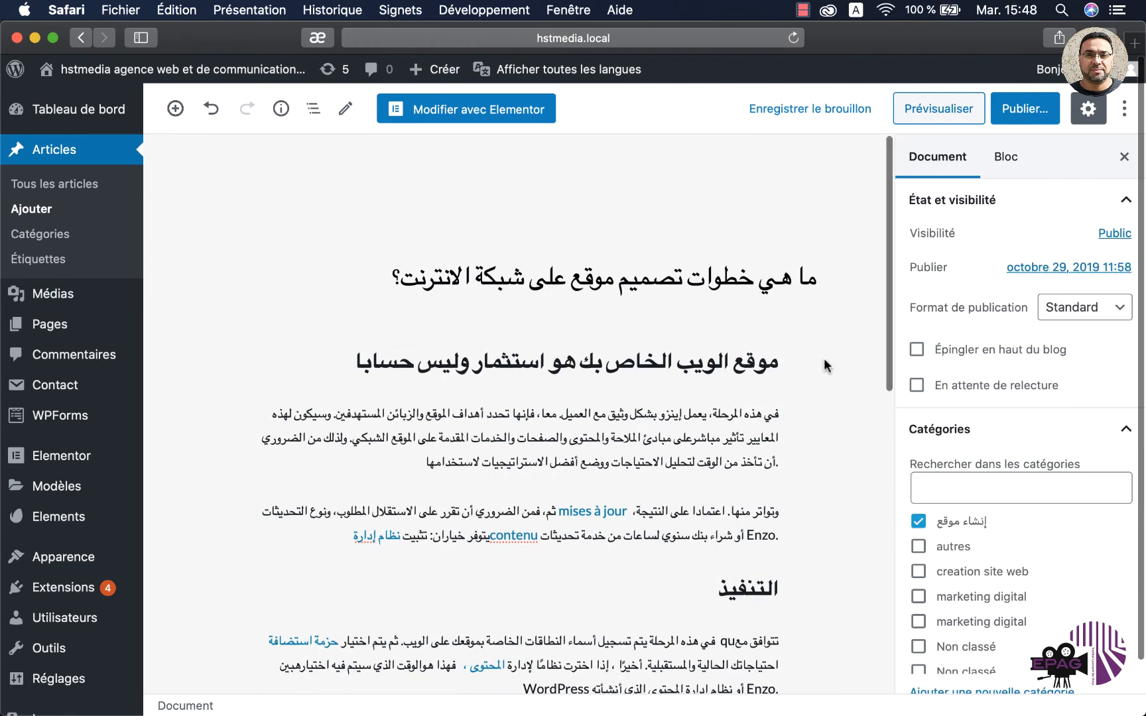
# - Check the formatting of the Arabic article's headings and paragraphs, and publish the article
pyautogui.scroll(-5, 823, 358)
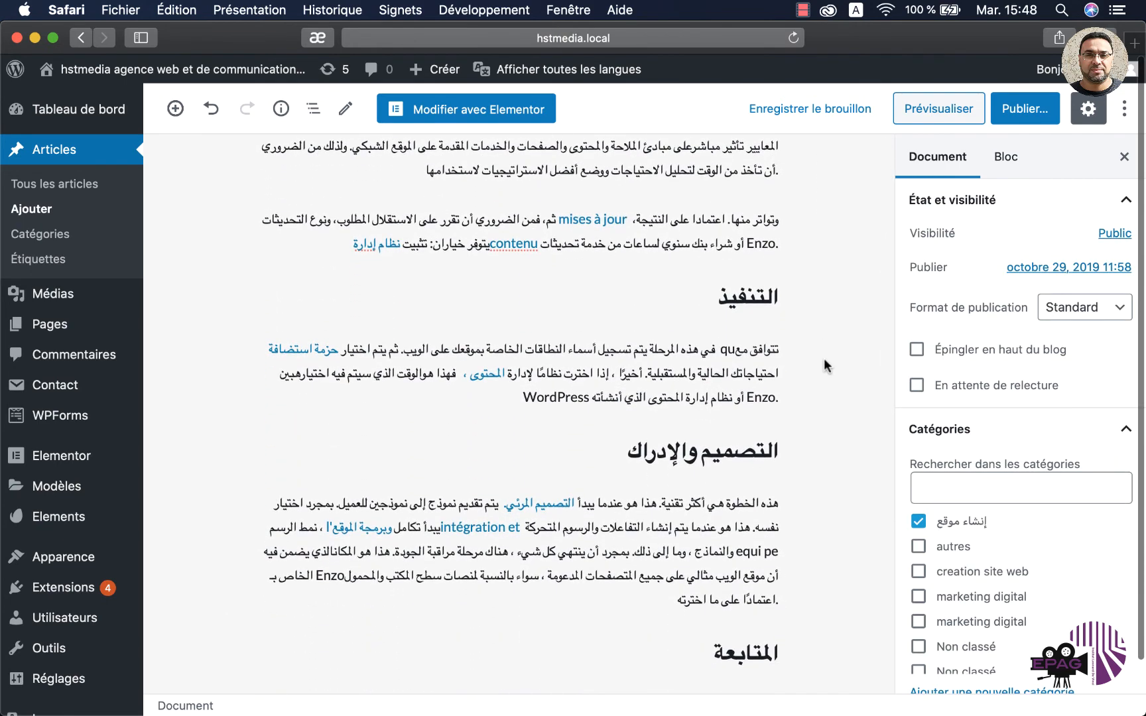
pyautogui.scroll(5, 710, 349)
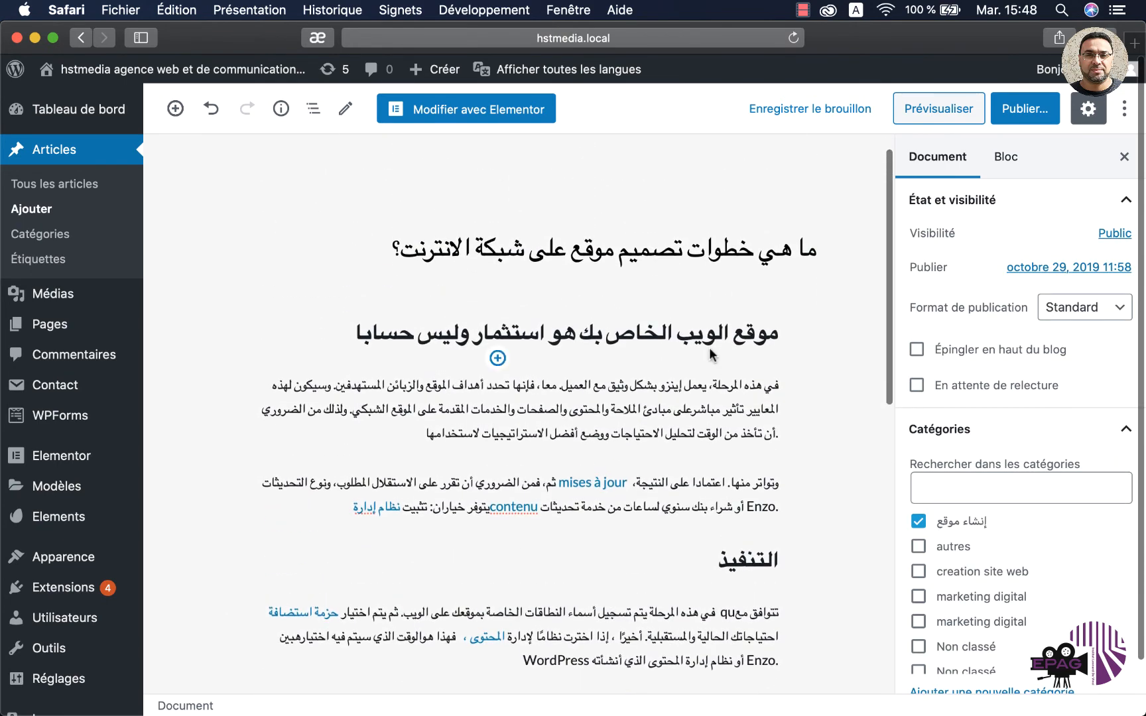
pyautogui.click(690, 336)
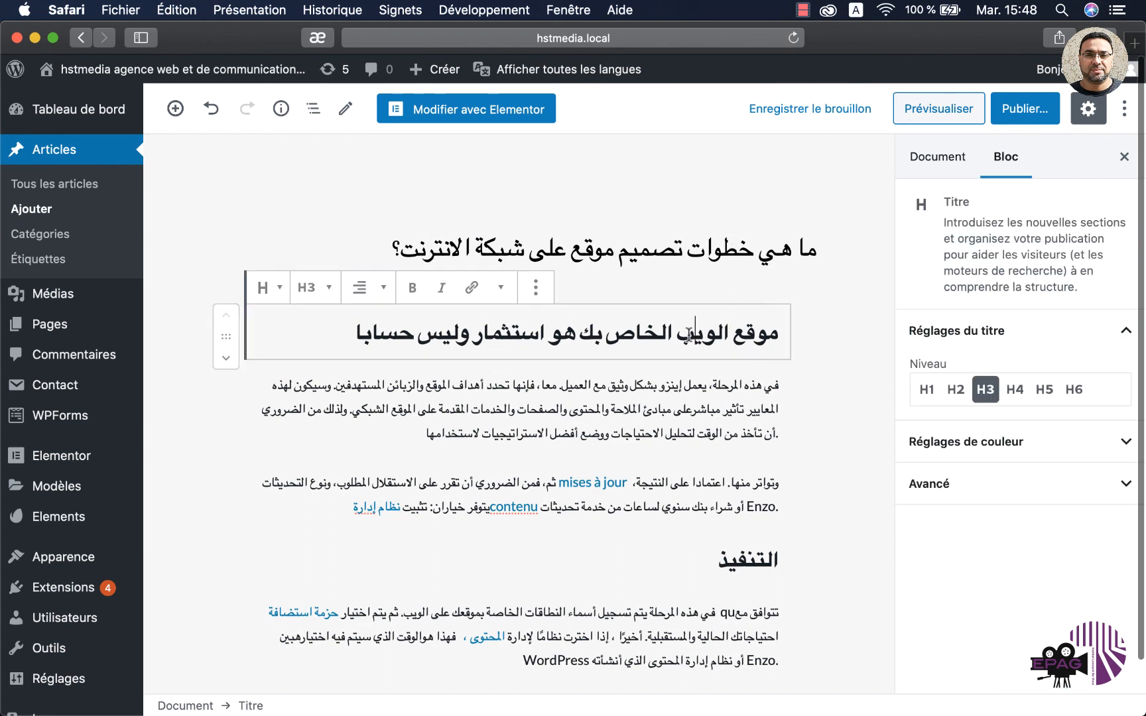
pyautogui.click(757, 556)
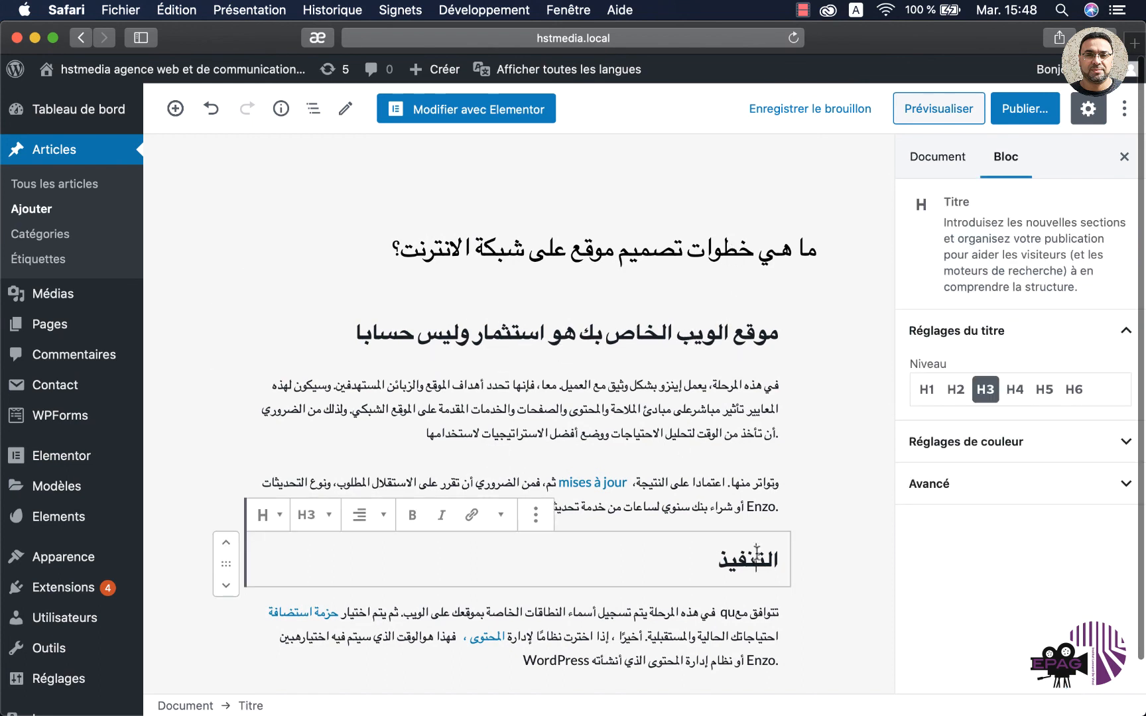
pyautogui.click(832, 498)
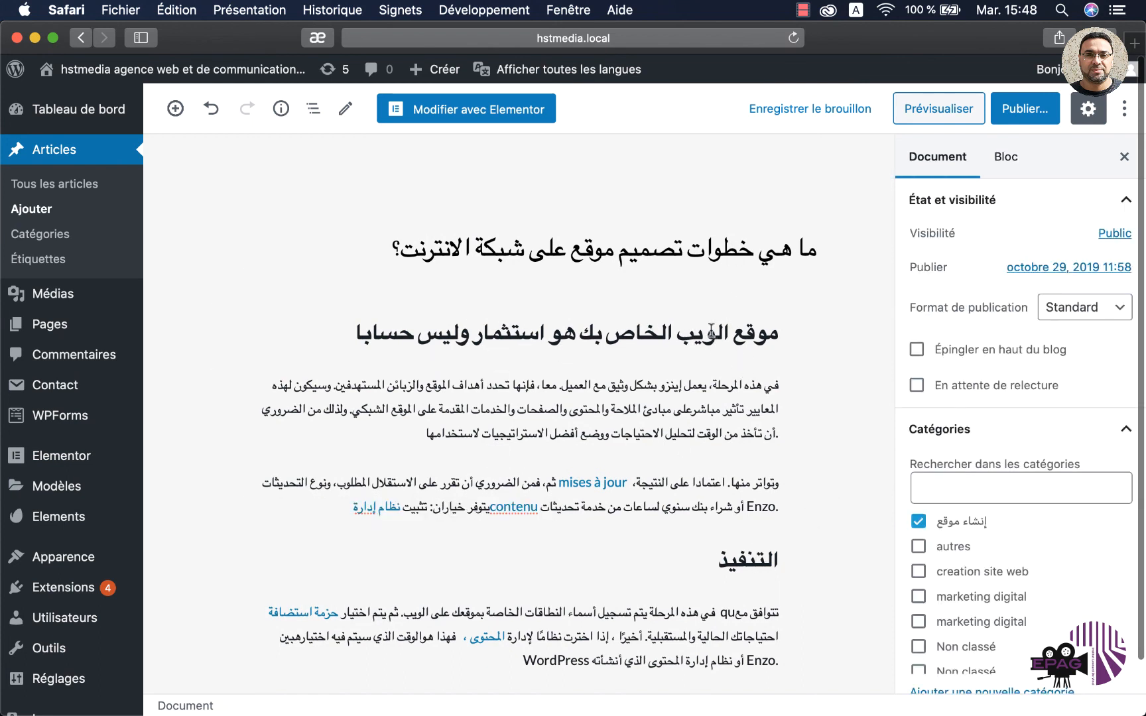
pyautogui.scroll(-10, 711, 331)
pyautogui.scroll(10, 727, 430)
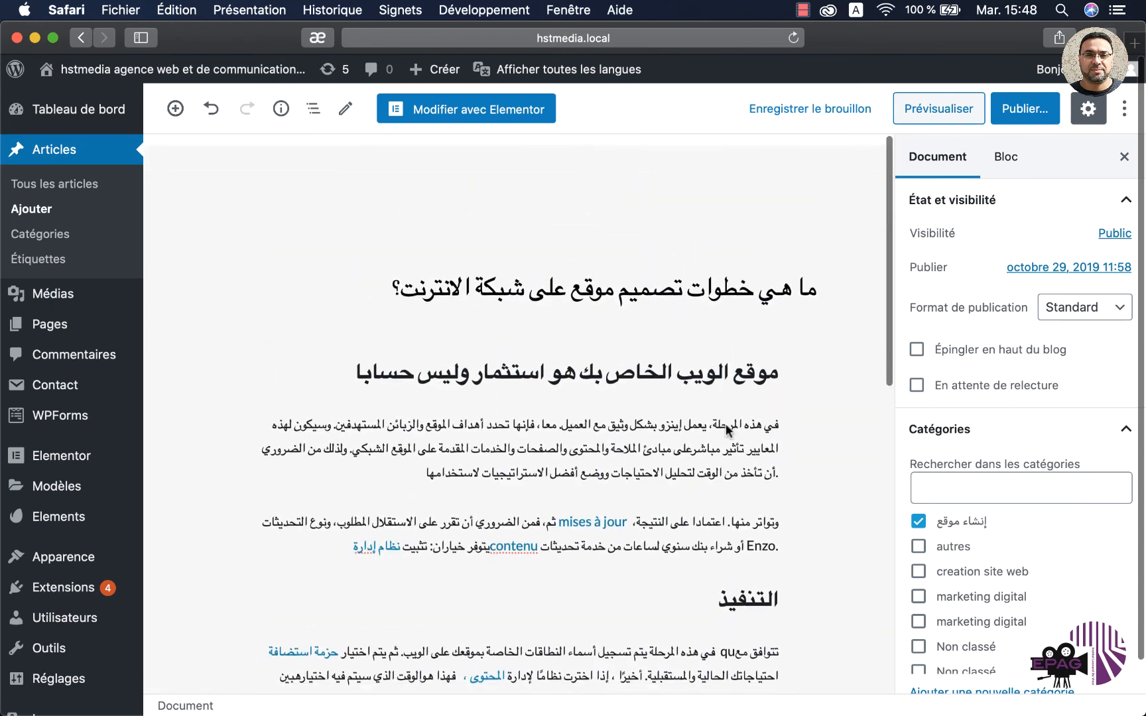
pyautogui.click(1025, 108)
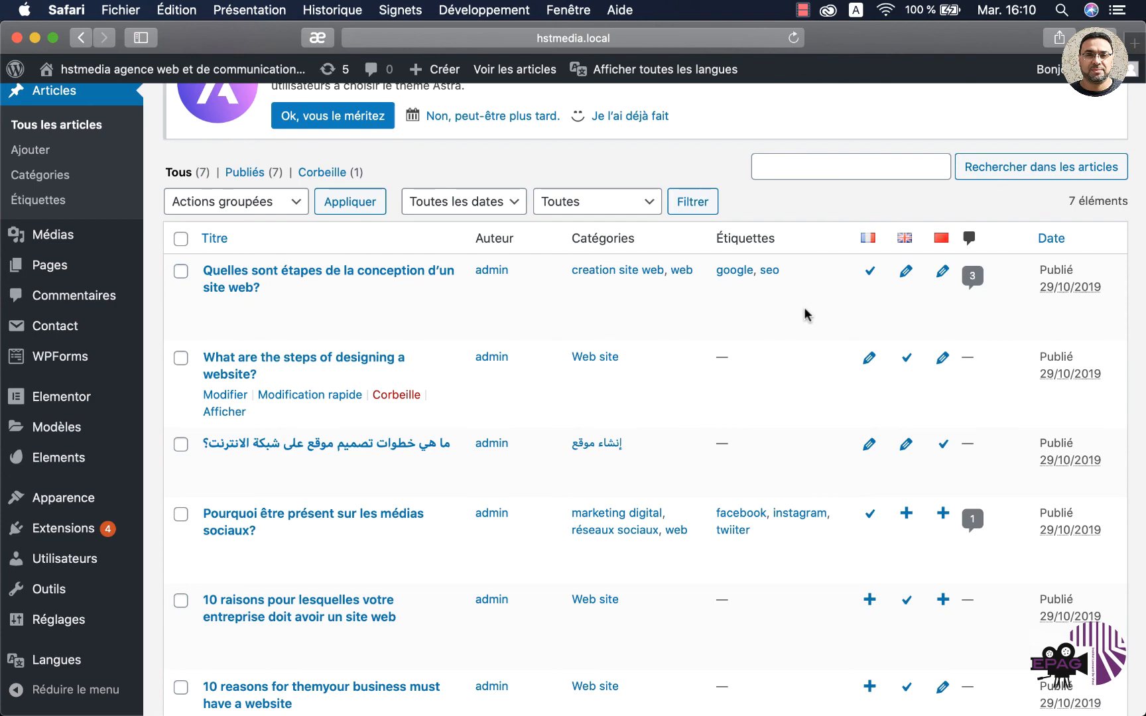
# - Open the public site in a new tab and display its Articles page
pyautogui.scroll(5, 775, 272)
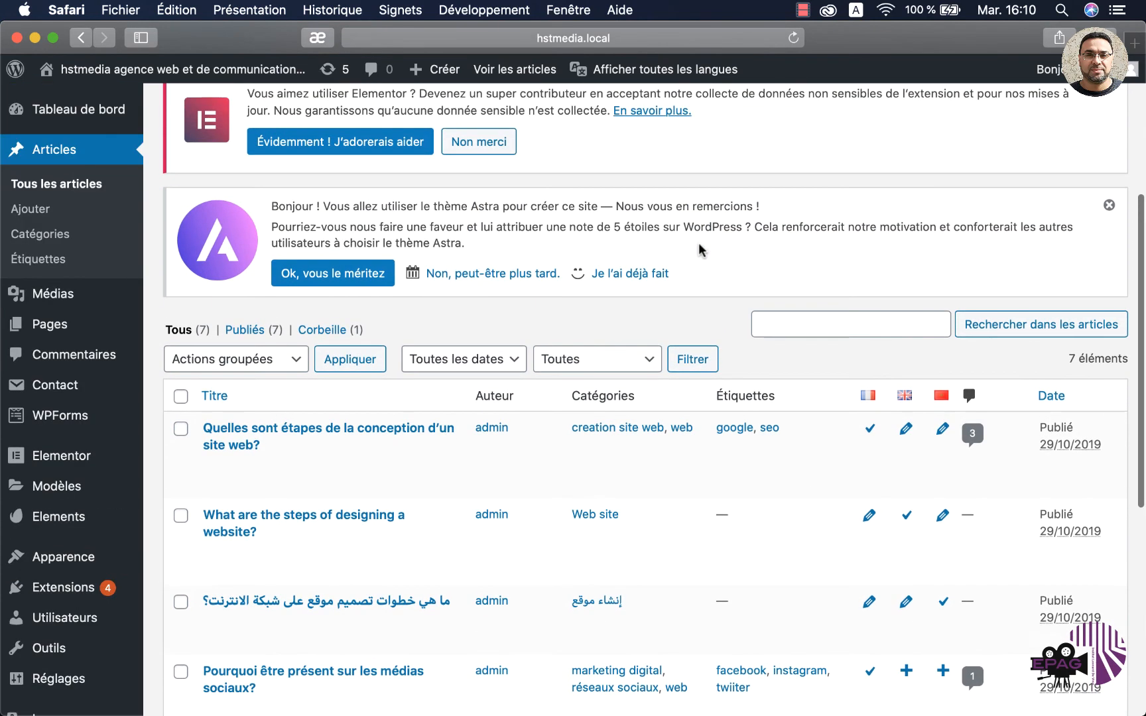
pyautogui.scroll(5, 699, 249)
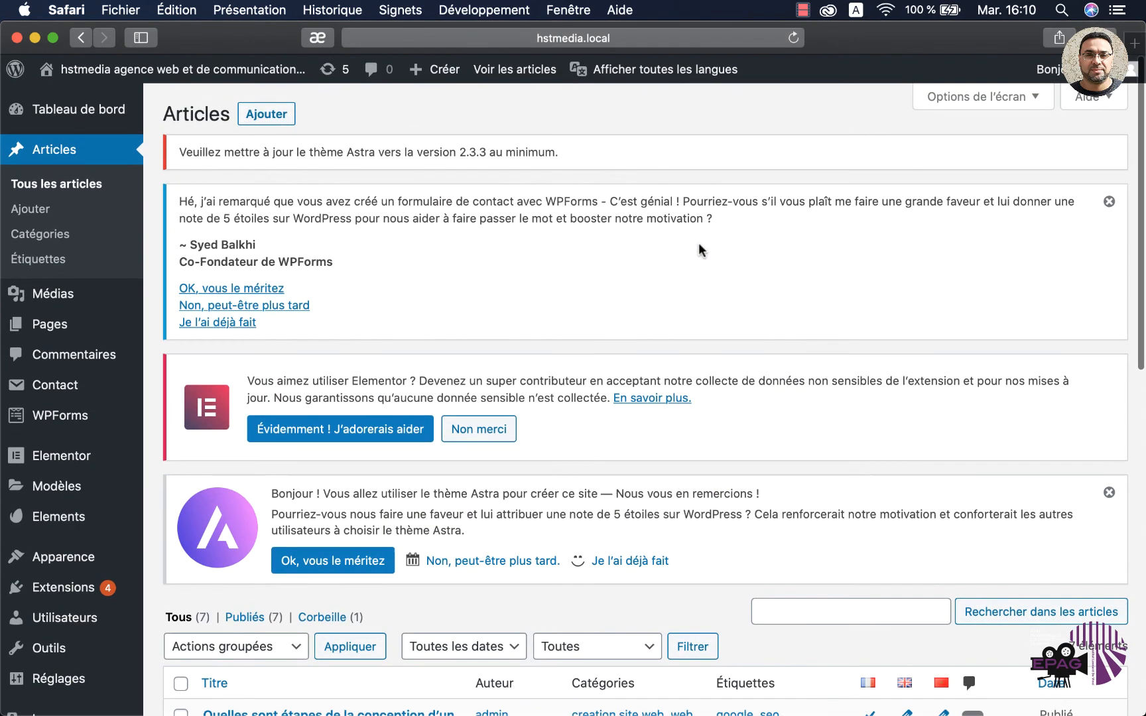
pyautogui.moveTo(233, 85)
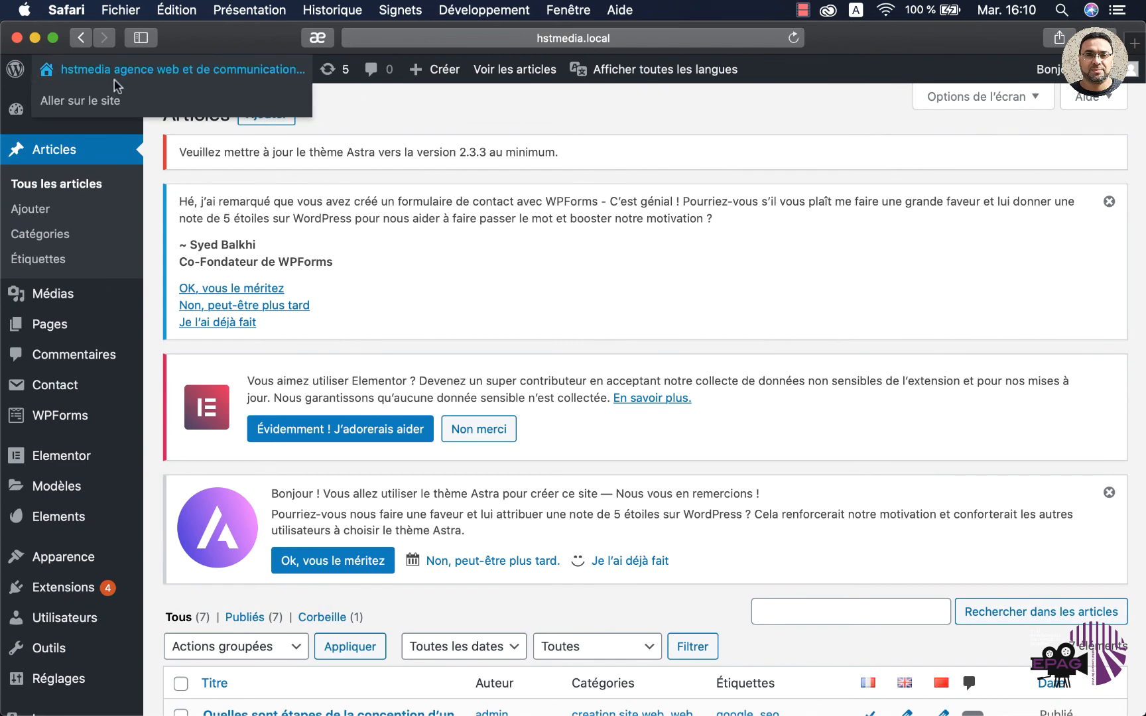
pyautogui.keyDown('super'); pyautogui.click(93, 110); pyautogui.keyUp('super')
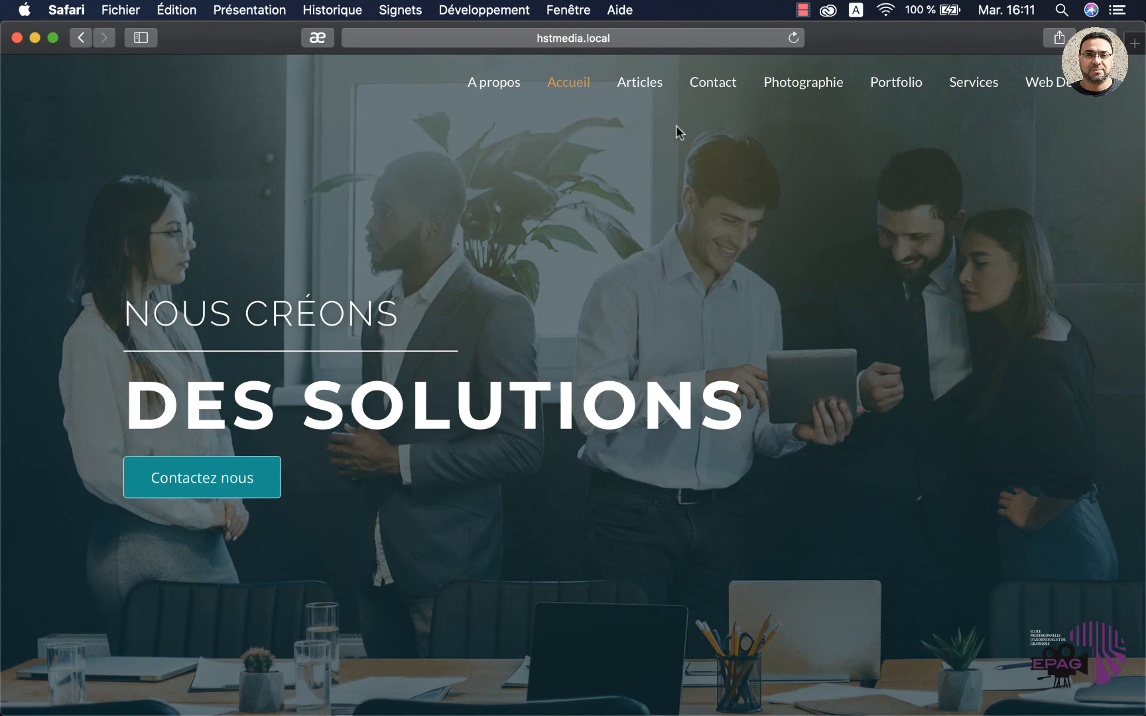
pyautogui.click(644, 85)
pyautogui.scroll(-2, 592, 378)
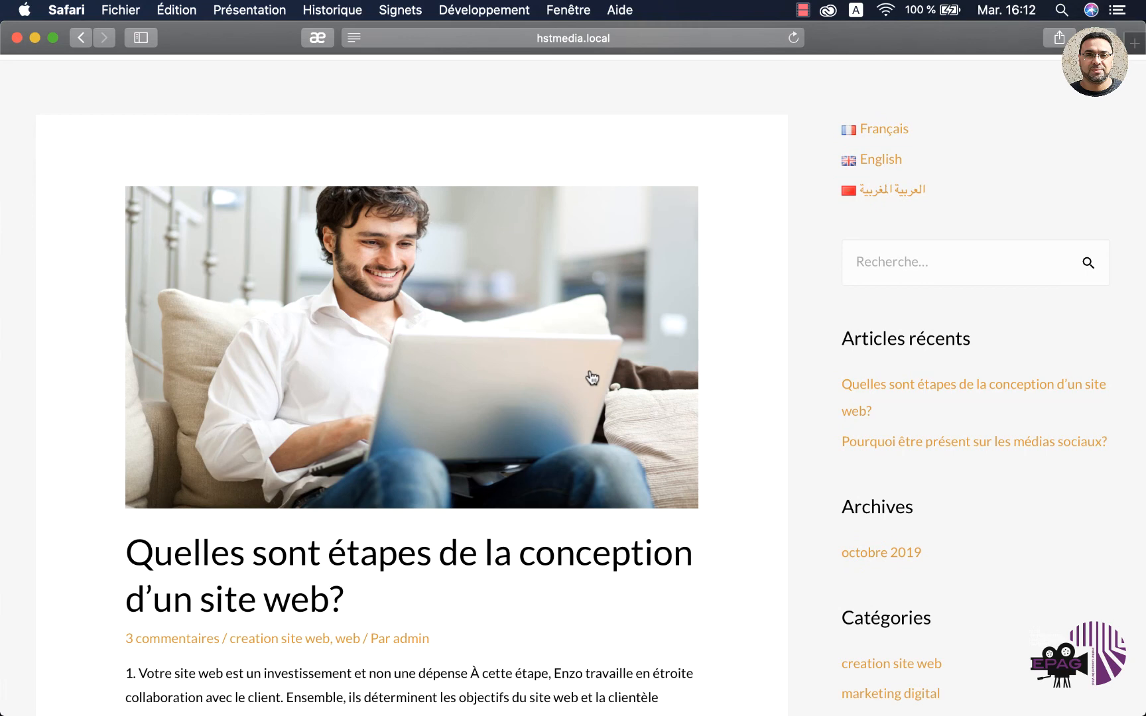
pyautogui.scroll(2, 592, 378)
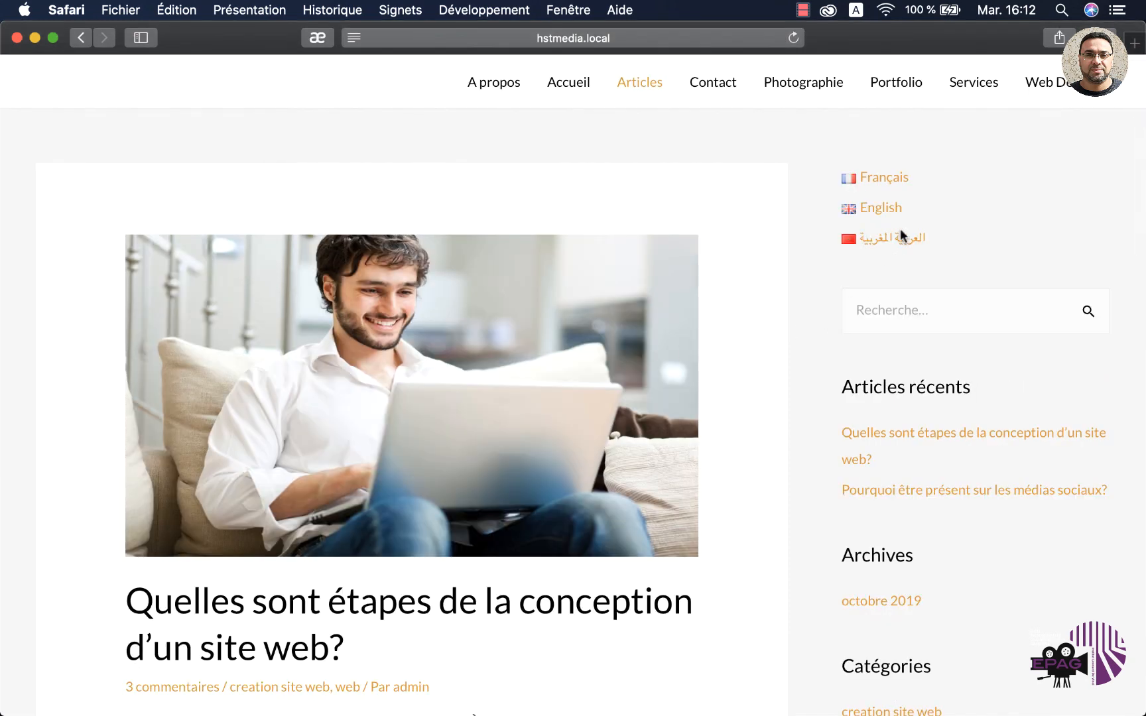
# - Try the English language link on the Articles page and return to the French Articles page
pyautogui.click(876, 209)
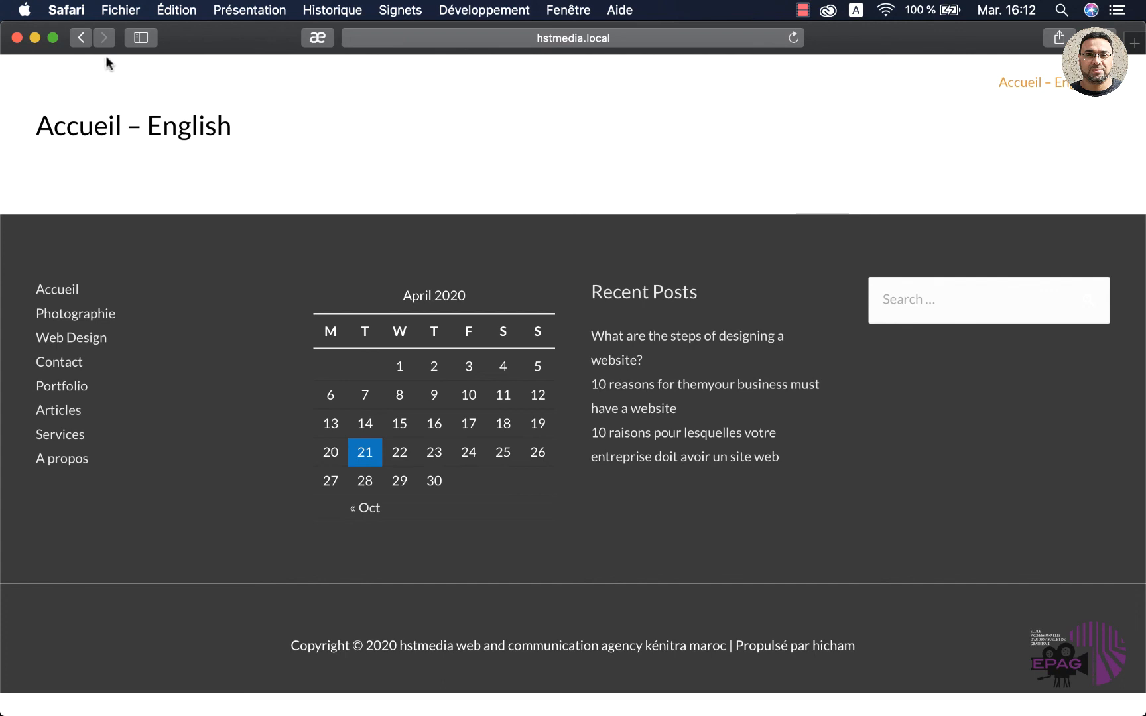
pyautogui.click(83, 40)
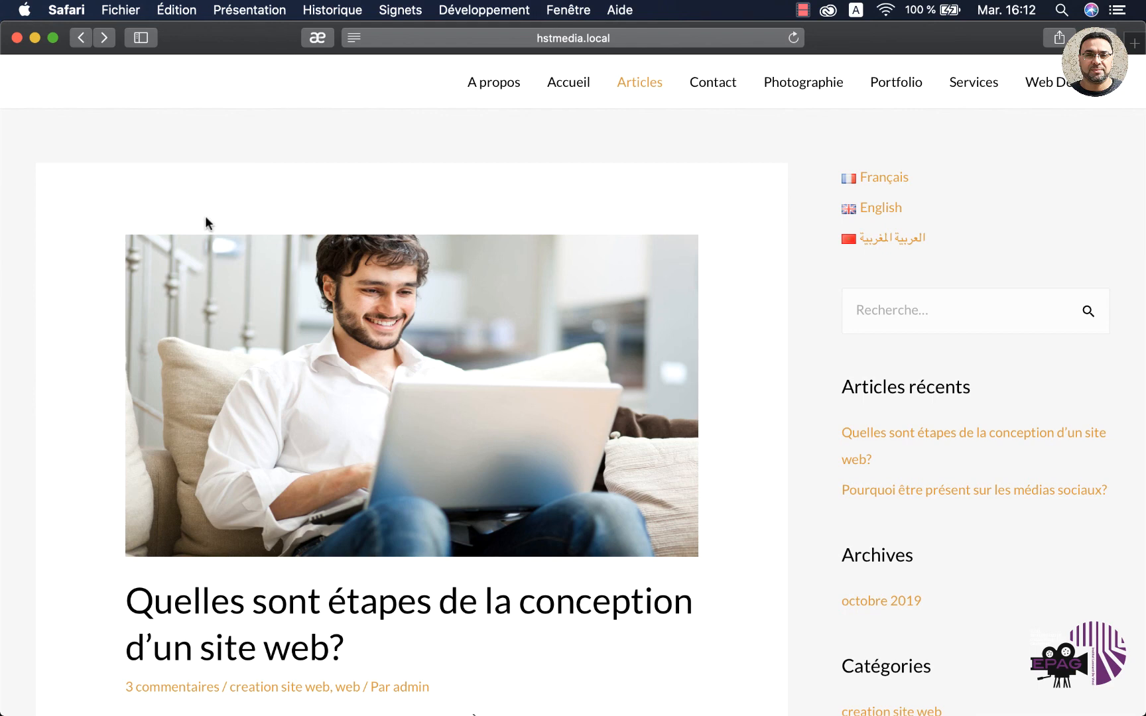
# - Open the French article "Quelles sont étapes de la conception d'un site web?" and look through its content
pyautogui.scroll(-1, 521, 438)
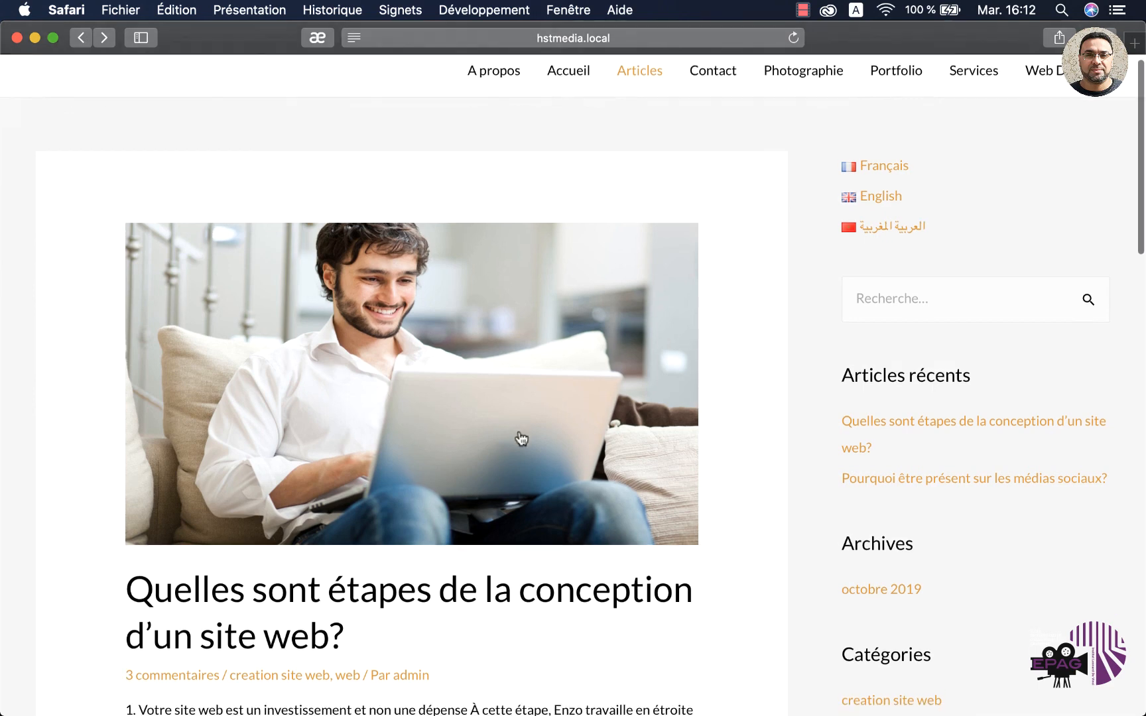
pyautogui.scroll(-2, 522, 438)
pyautogui.scroll(-5, 522, 438)
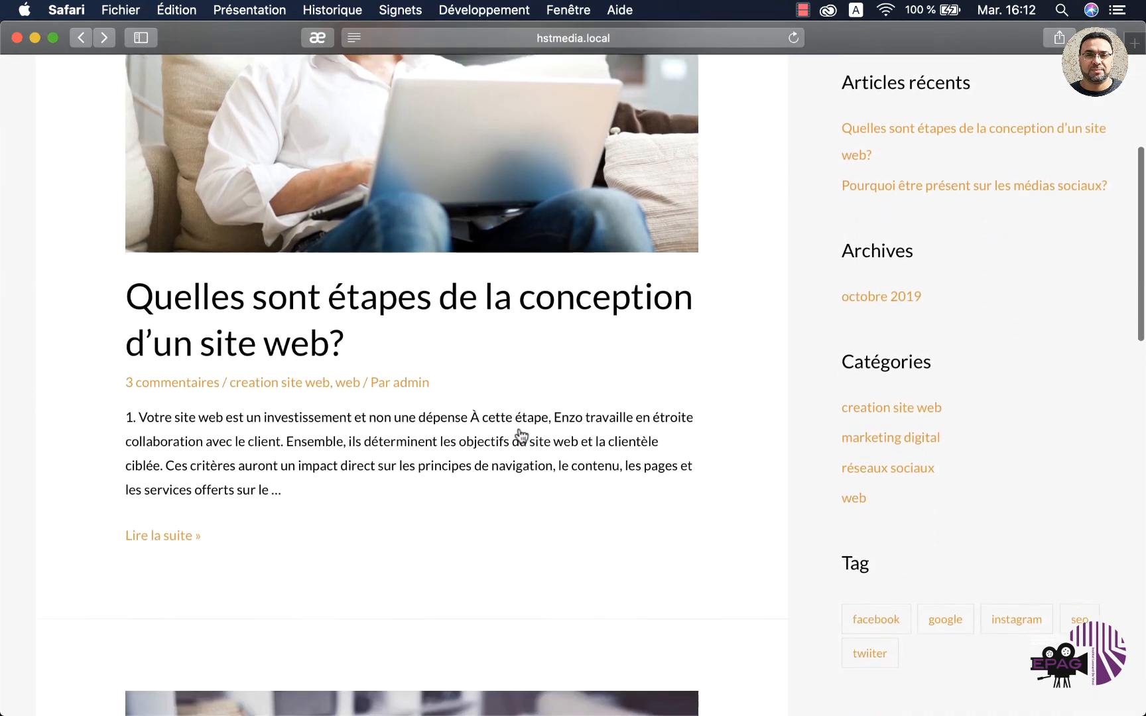
pyautogui.scroll(5, 327, 246)
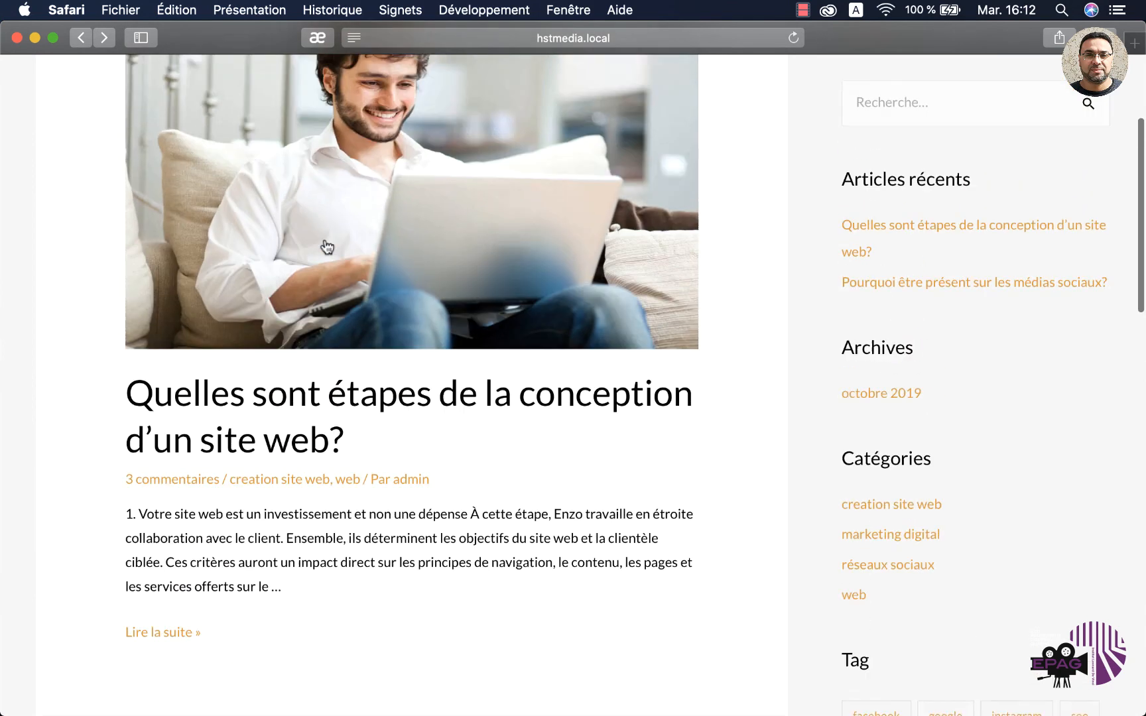
pyautogui.scroll(4, 327, 247)
pyautogui.click(427, 381)
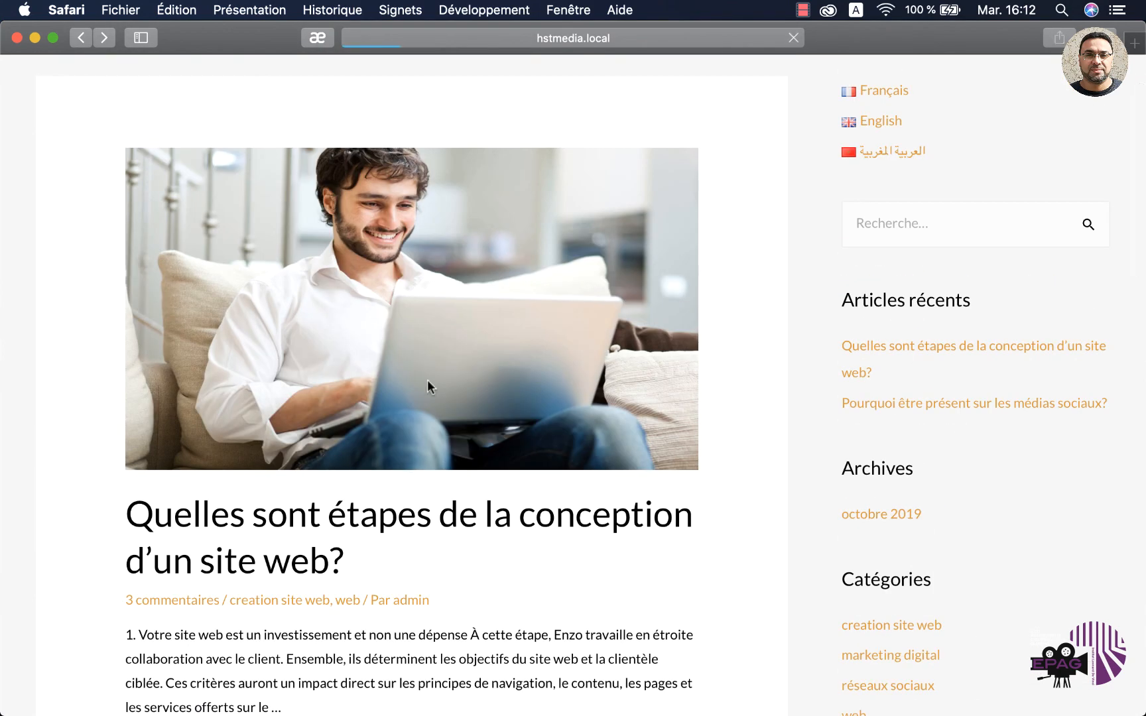
pyautogui.scroll(-20, 453, 370)
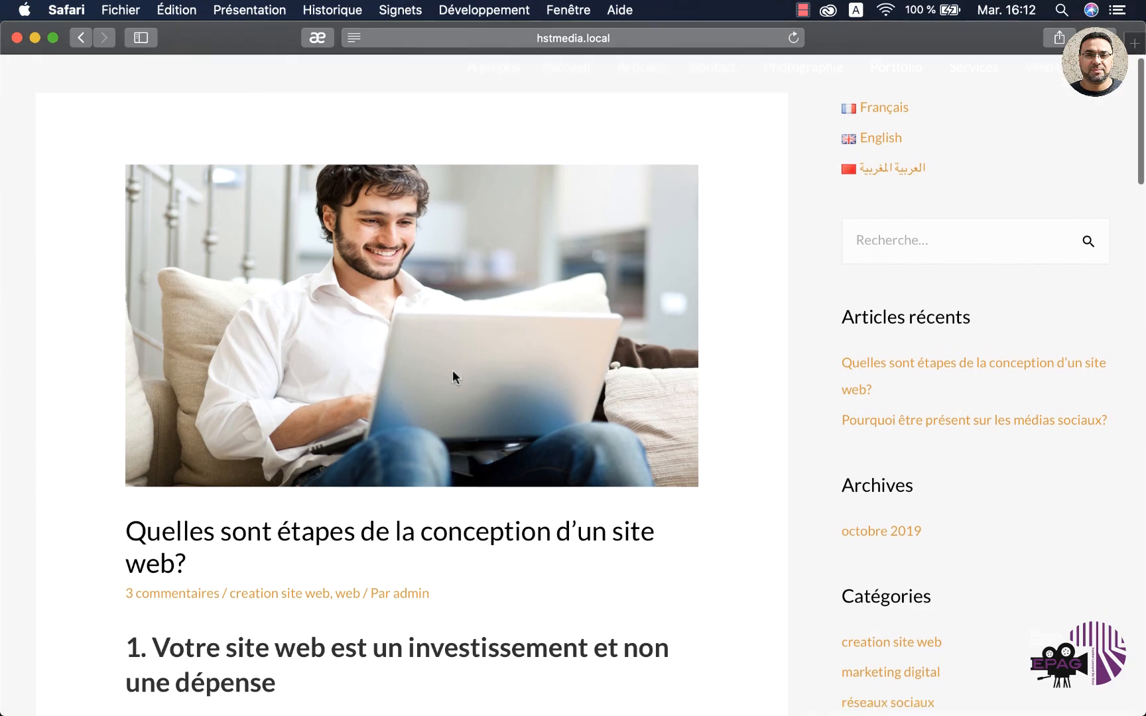
pyautogui.scroll(10, 454, 376)
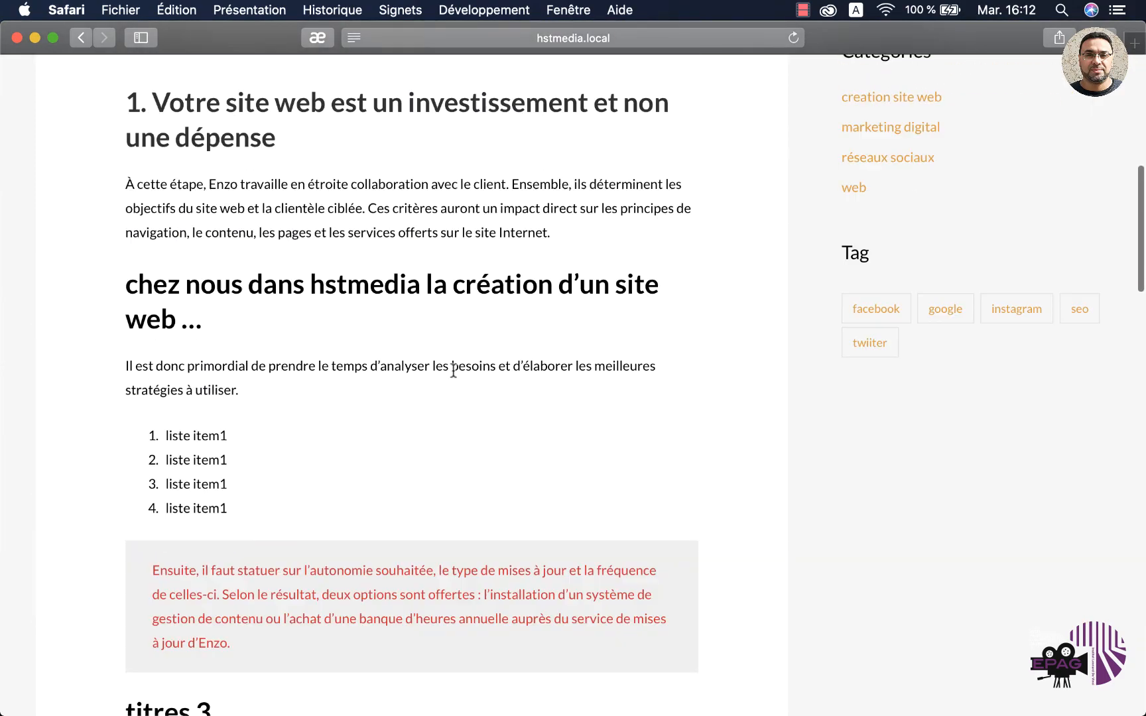
pyautogui.scroll(10, 453, 370)
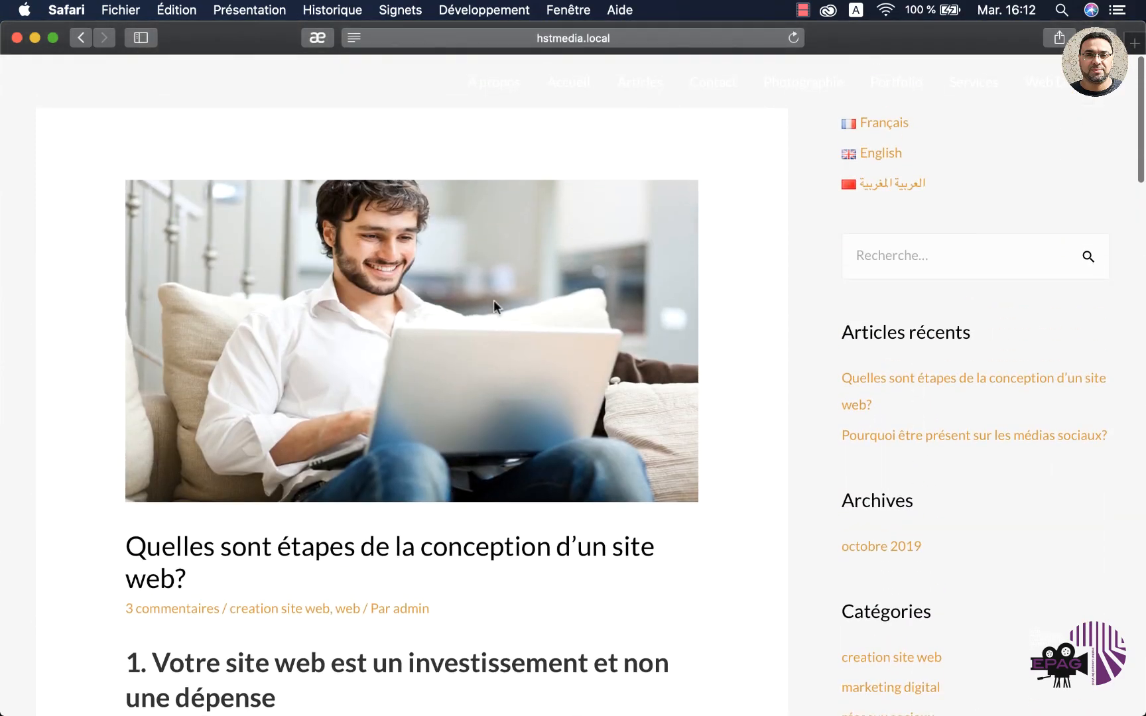
# - Switch the article to its English version and look over the translated content
pyautogui.click(873, 153)
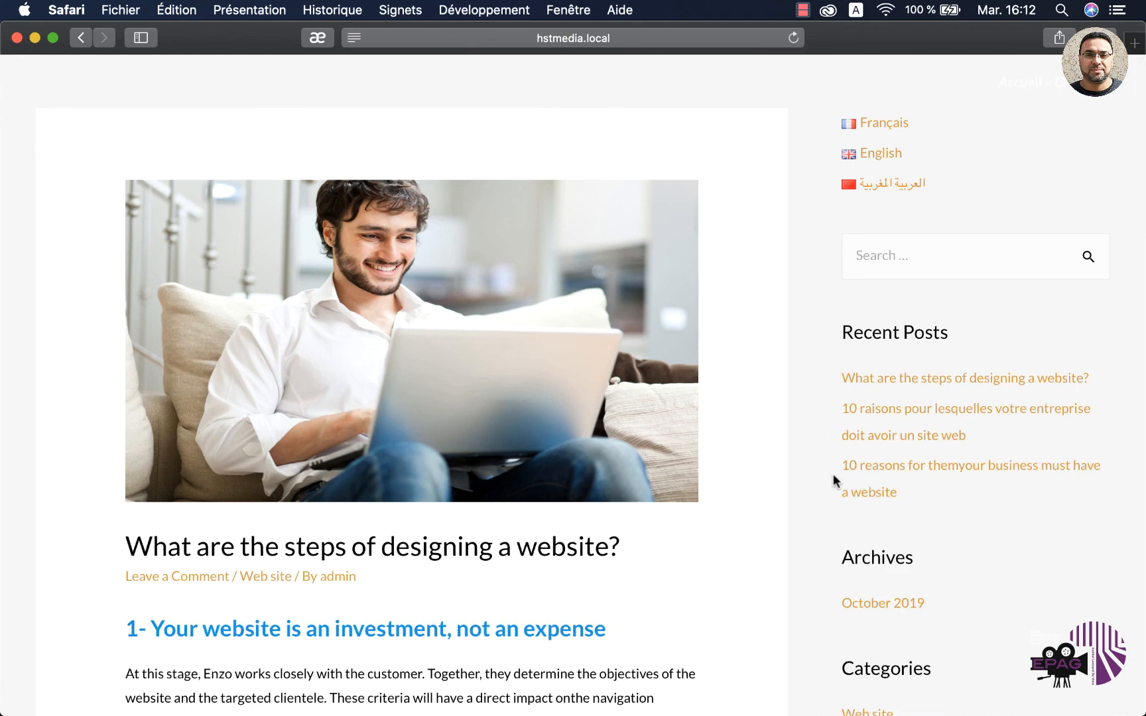
pyautogui.scroll(-5, 833, 473)
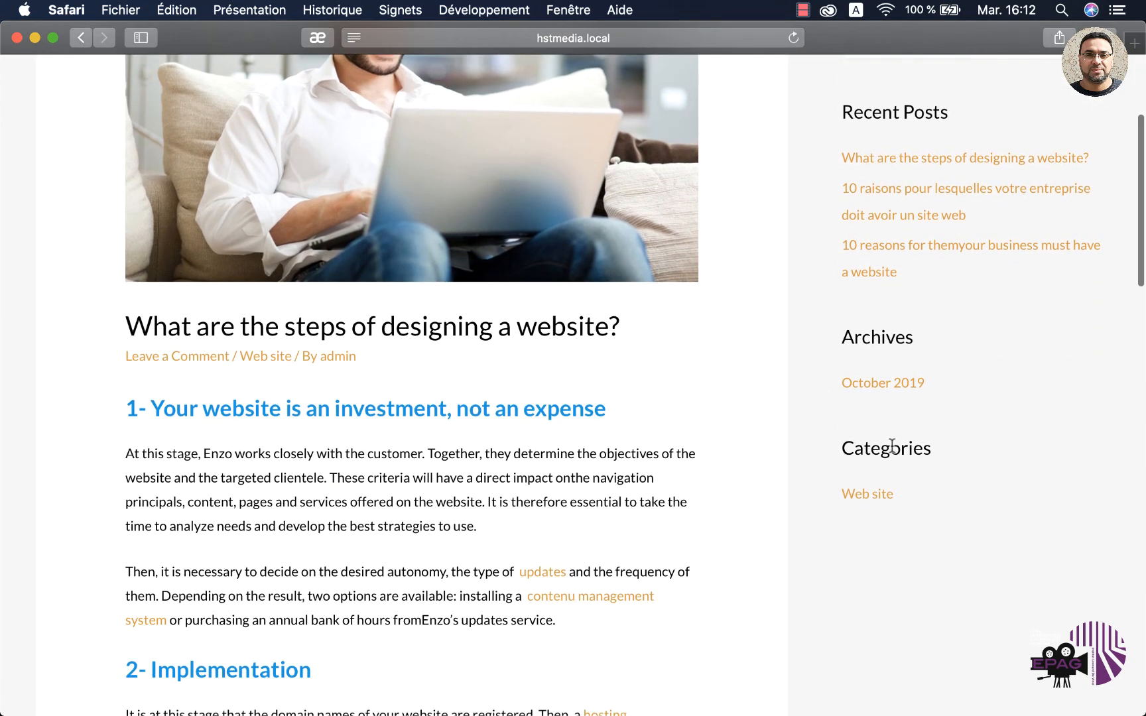
pyautogui.scroll(5, 890, 442)
# - Switch the article to its Moroccan Arabic version, review its layout and sidebar, and return to the French article
pyautogui.click(884, 182)
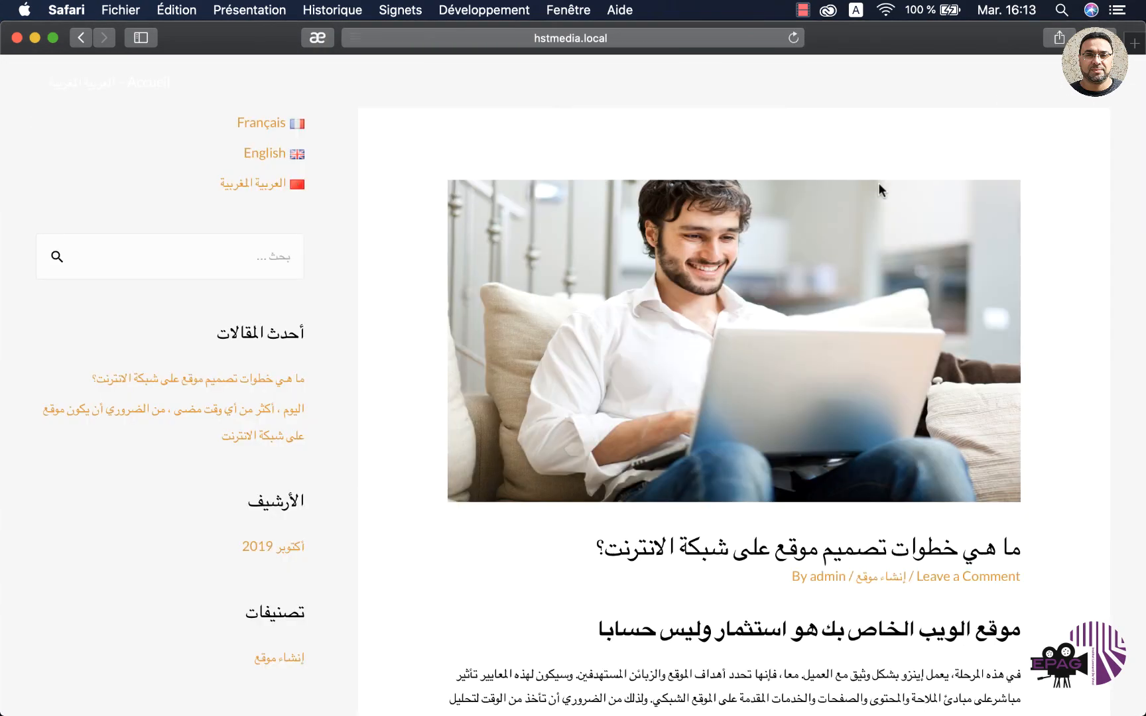
pyautogui.scroll(-9, 786, 357)
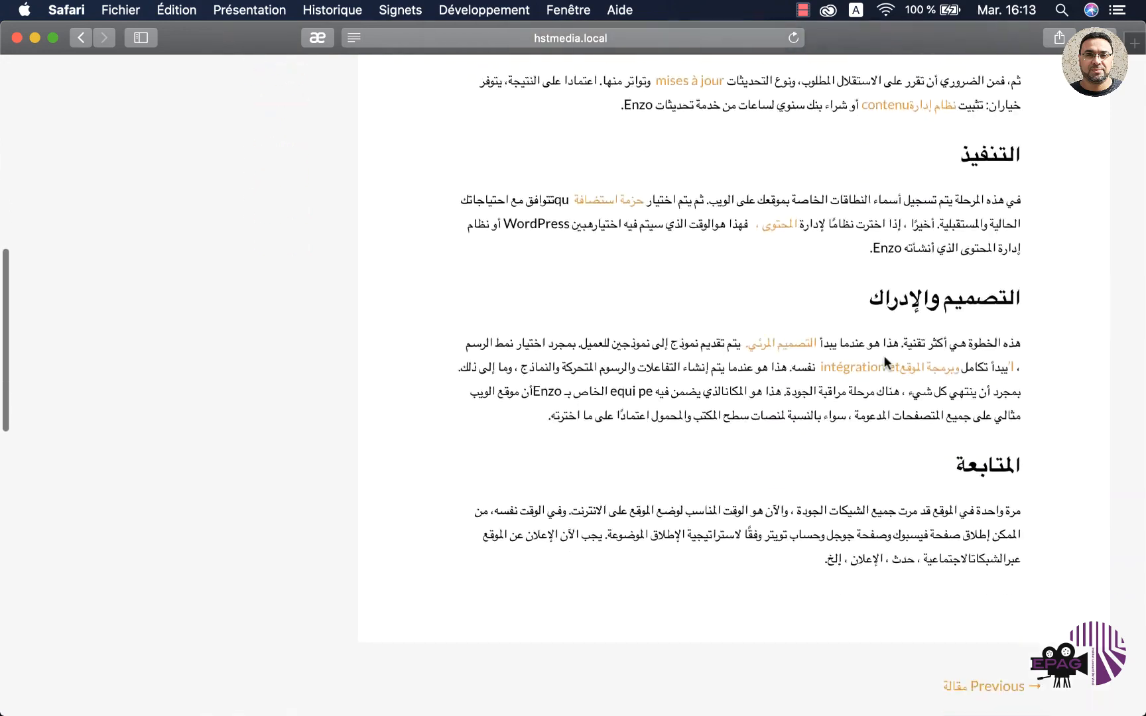
pyautogui.scroll(20, 883, 355)
pyautogui.scroll(2, 883, 356)
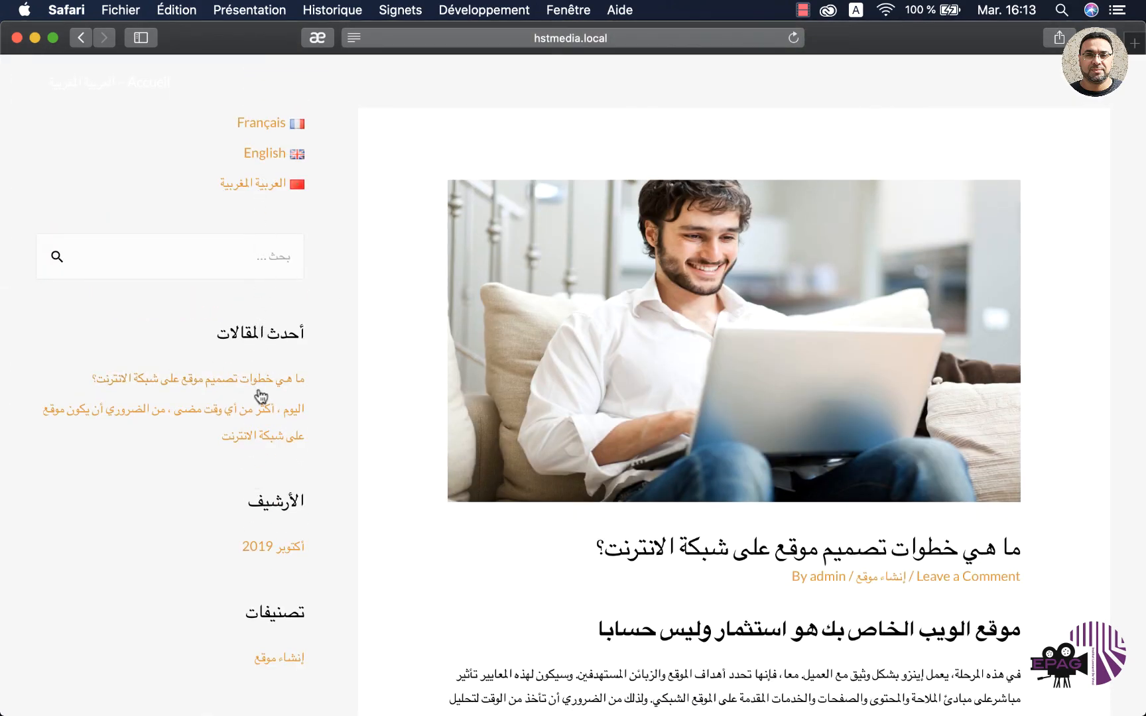
pyautogui.scroll(-2, 262, 444)
pyautogui.scroll(-3, 262, 437)
pyautogui.scroll(6, 425, 285)
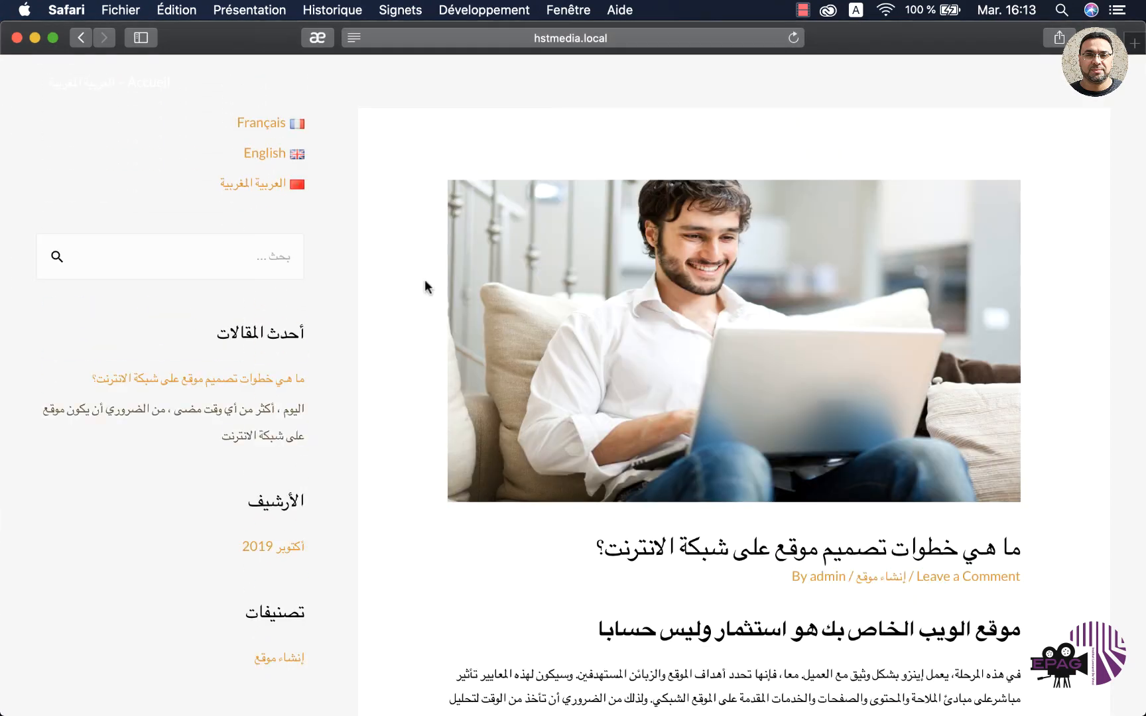
pyautogui.click(82, 38)
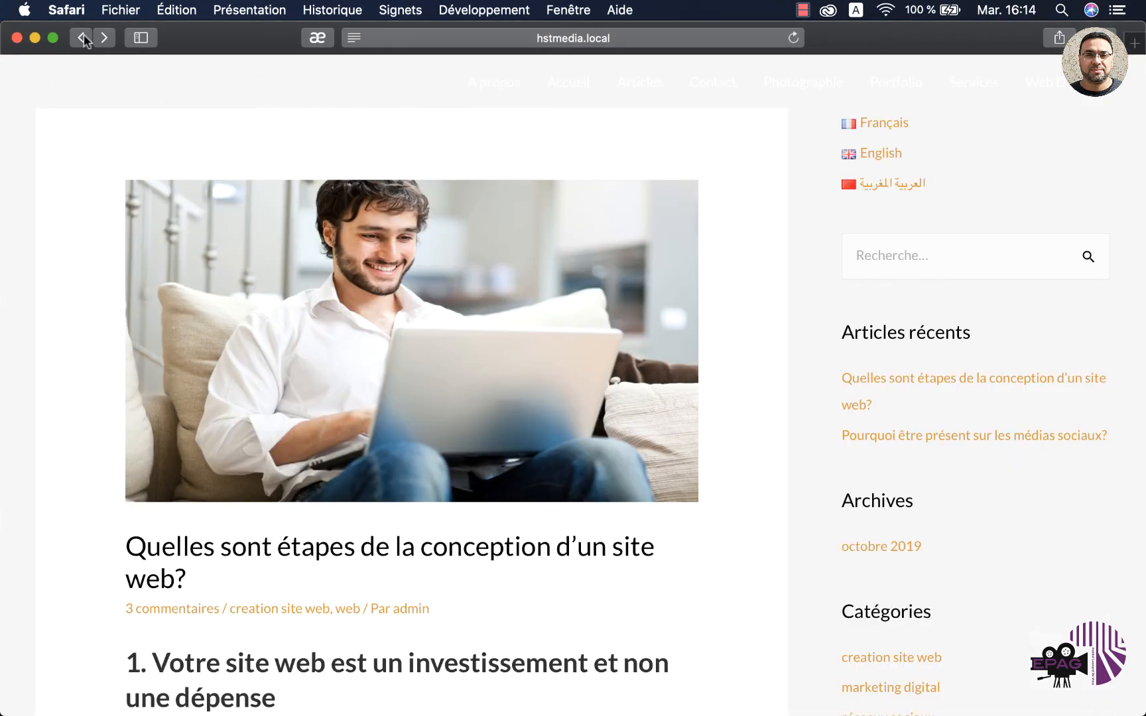